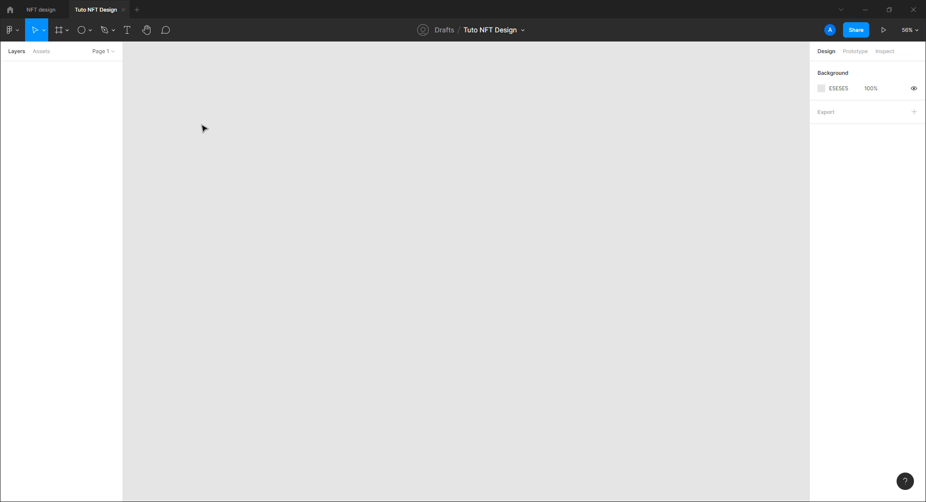
Step: Draw a landscape frame of about 2172 × 1071 on the empty canvas and nudge it slightly up and left
click(60, 31)
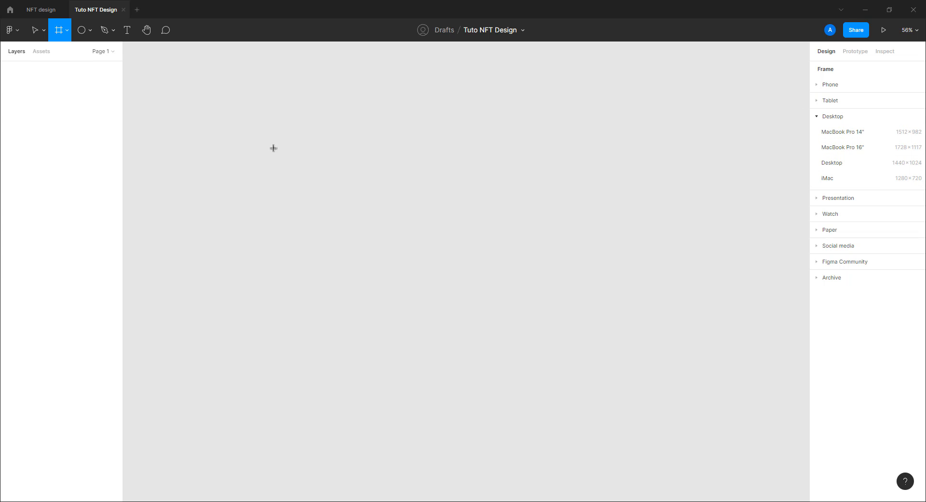
drag(178, 126, 763, 415)
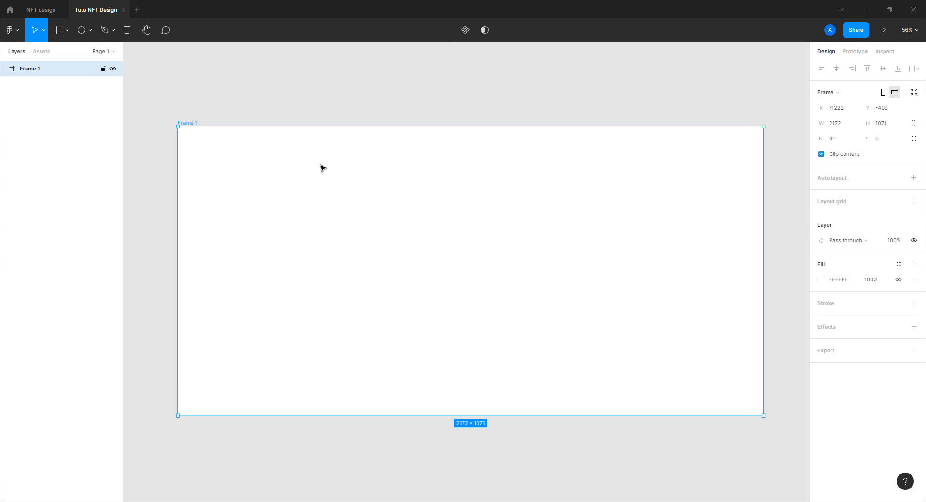
drag(461, 157, 451, 149)
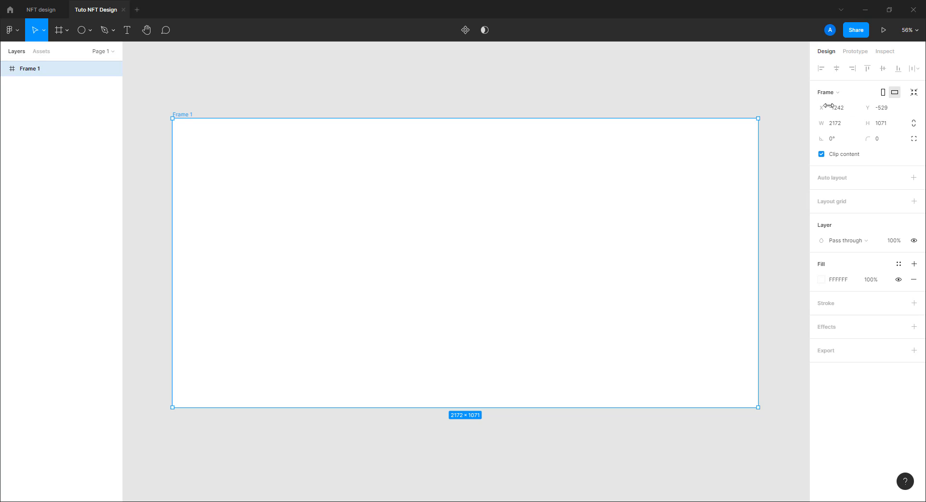
Step: Set the frame's width to 1920 and its height to 980
click(837, 128)
text(1920)
key(Return)
click(882, 123)
text(980)
key(Return)
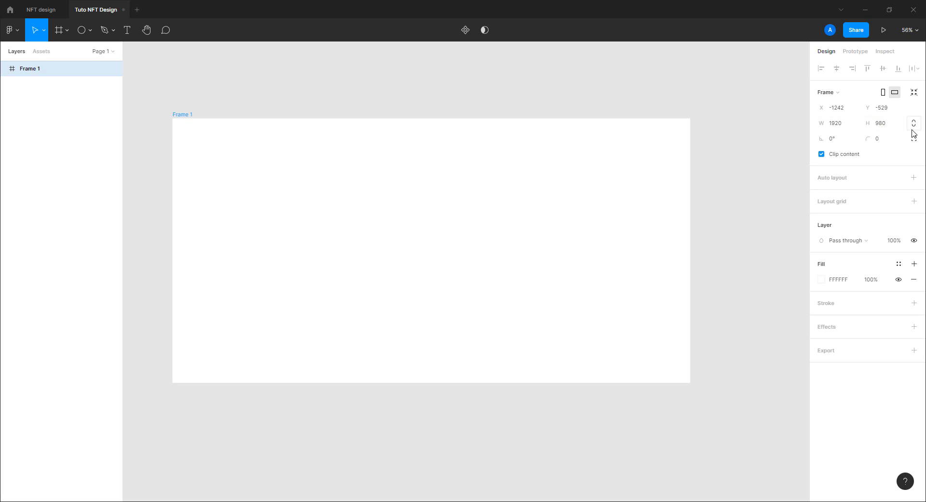
key(Escape)
Step: Move the frame to about X -1197, Y -513 on the canvas
click(537, 208)
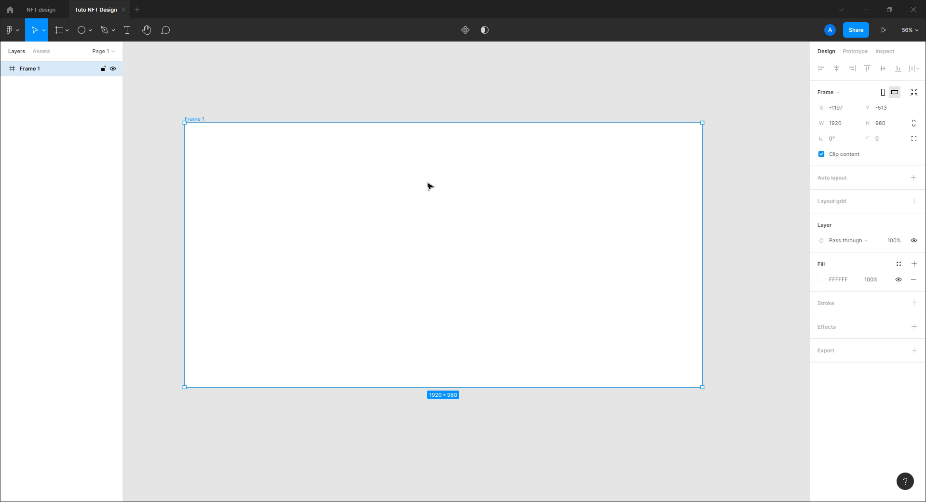
scroll(430, 186, up, 2)
drag(440, 202, 444, 196)
click(427, 99)
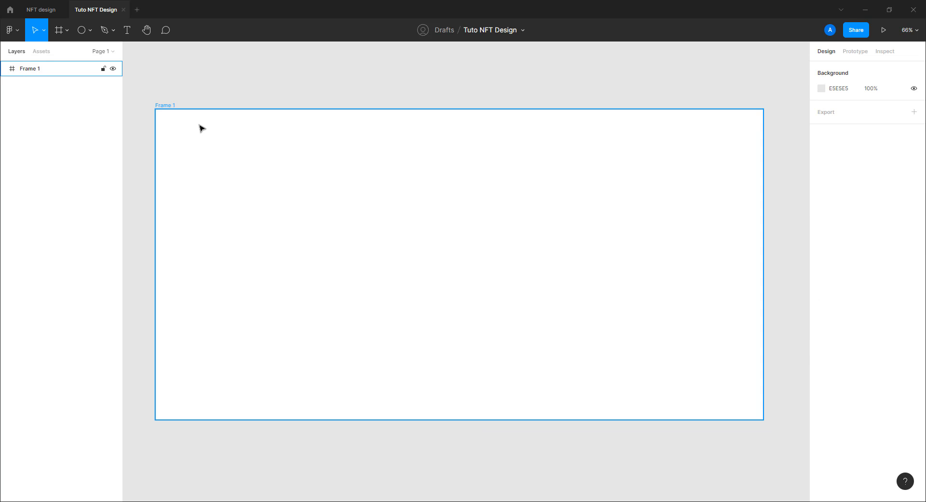
Step: Rename the frame as "Landing page"
click(170, 105)
text(Landing page)
key(Return)
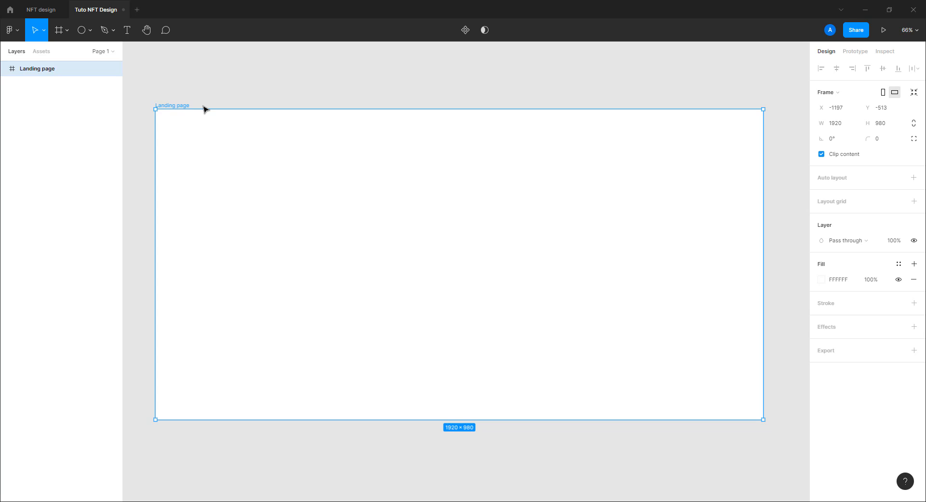
click(235, 98)
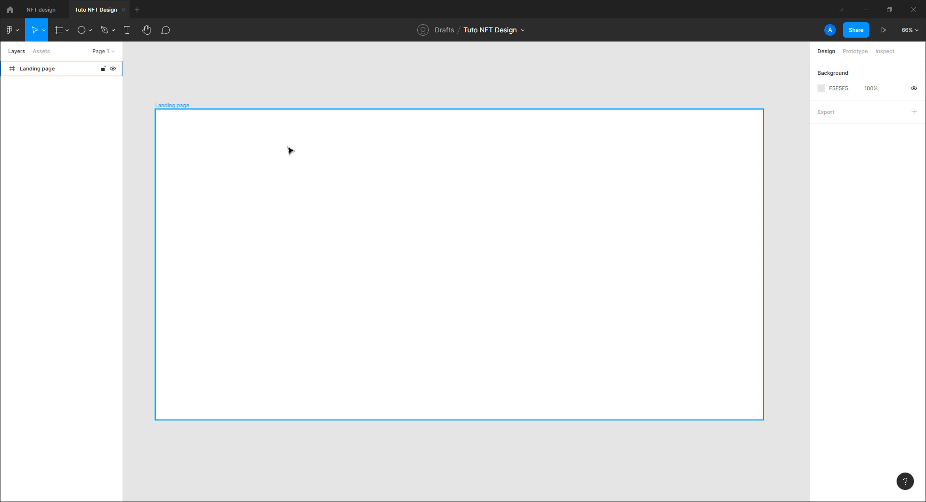
Step: Change the Landing page frame's fill color to black, 000000
click(178, 109)
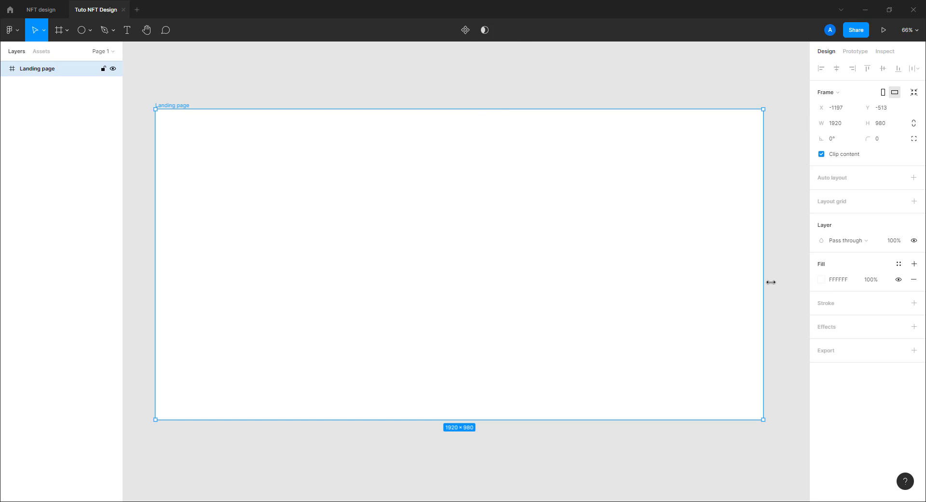
click(822, 279)
drag(748, 330, 682, 389)
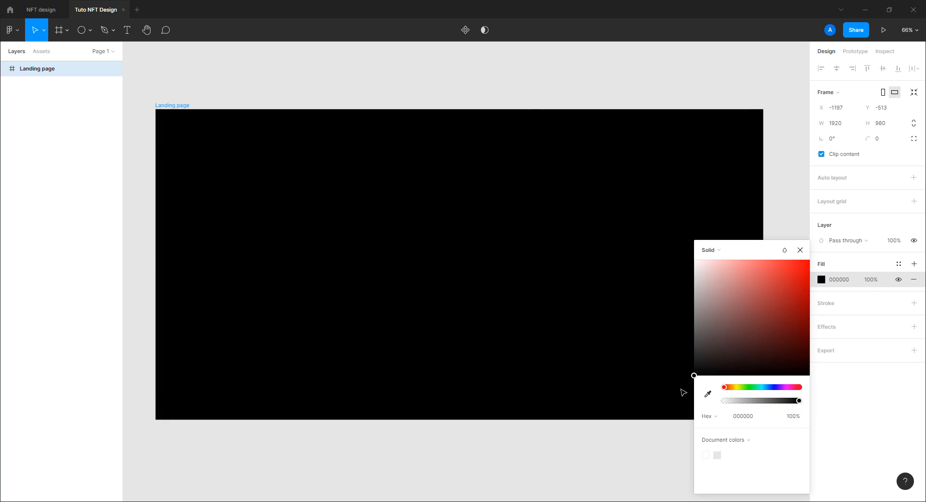
click(777, 196)
key(ctrl+shift+4)
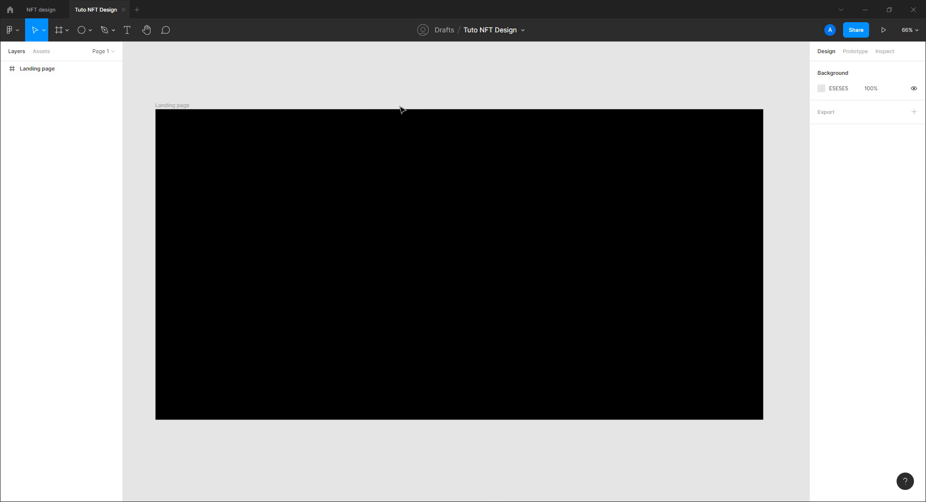
Step: Add a layout grid to the Landing page frame, using columns with a count of 16
click(195, 106)
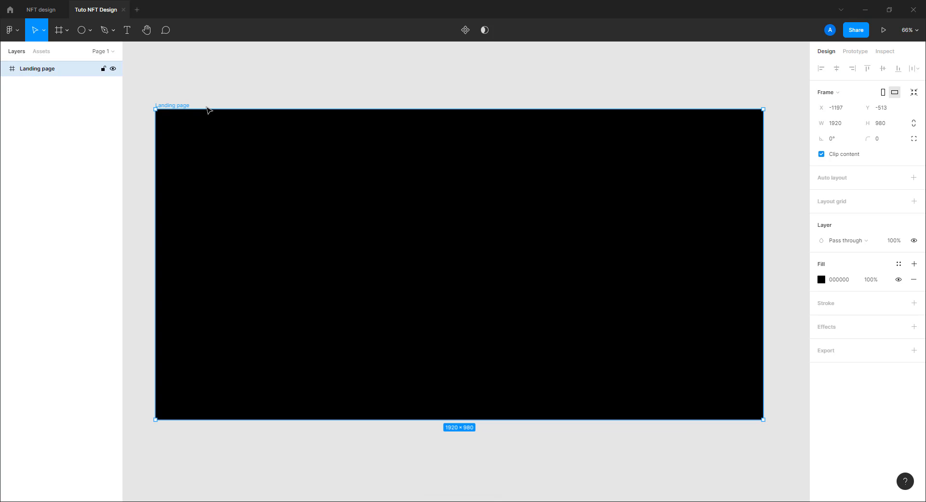
click(914, 201)
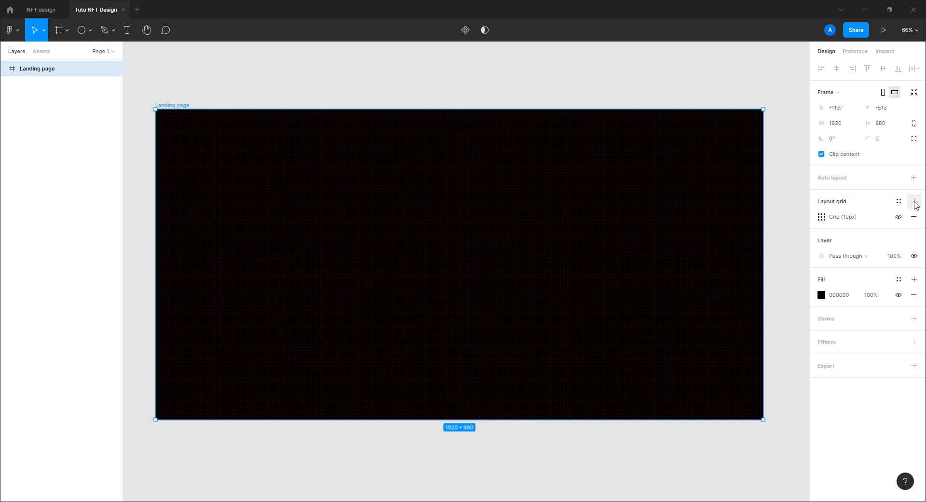
click(821, 217)
click(719, 223)
click(724, 230)
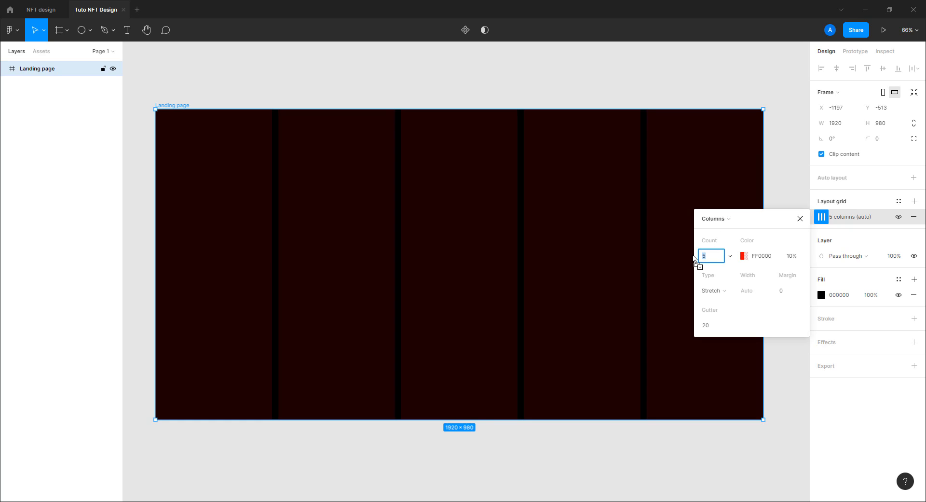
key(Return)
Step: Center the grid columns and set their gutter to 15 and width to 72
click(716, 290)
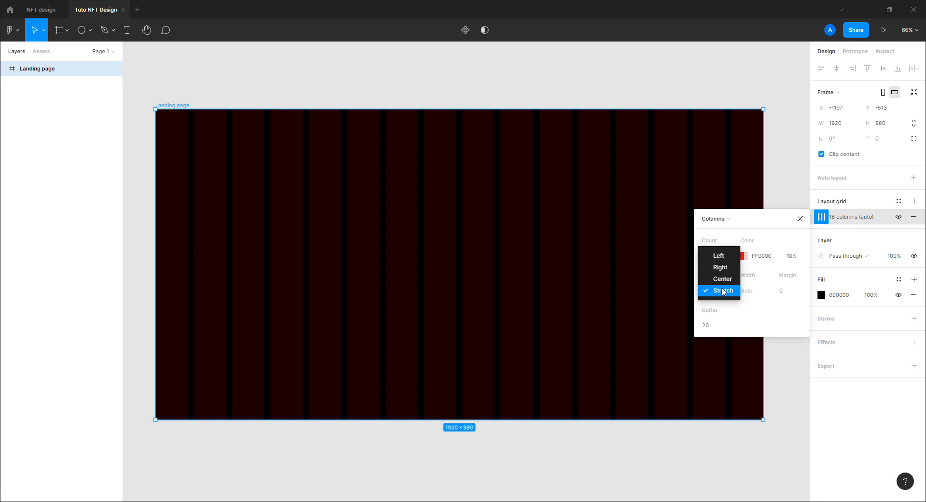
click(719, 279)
click(711, 329)
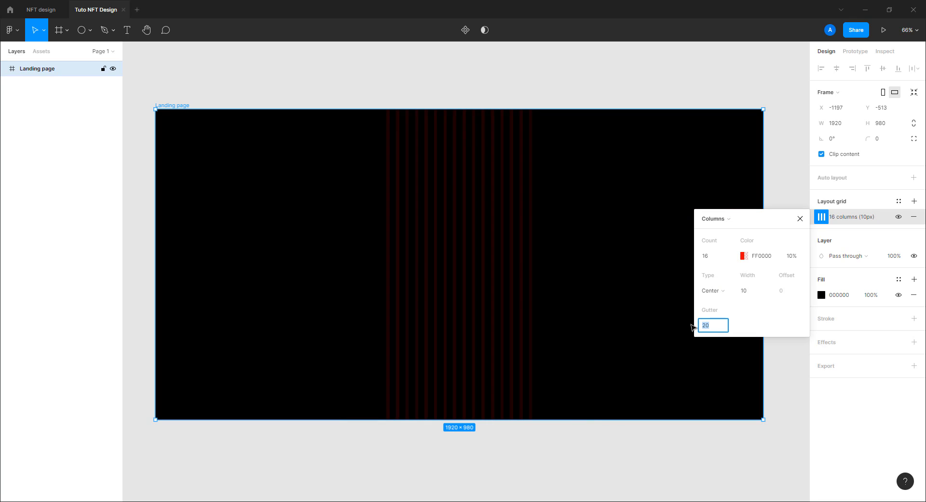
key(Return)
click(752, 291)
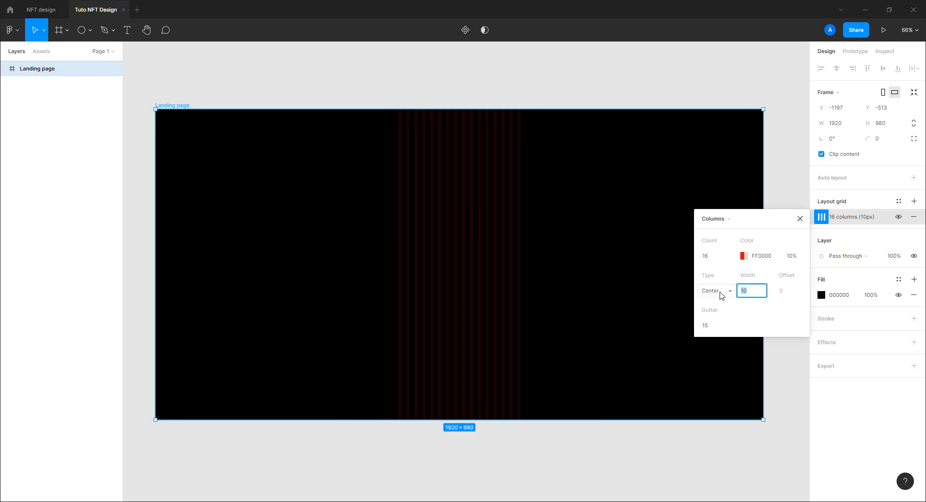
text(72)
key(Return)
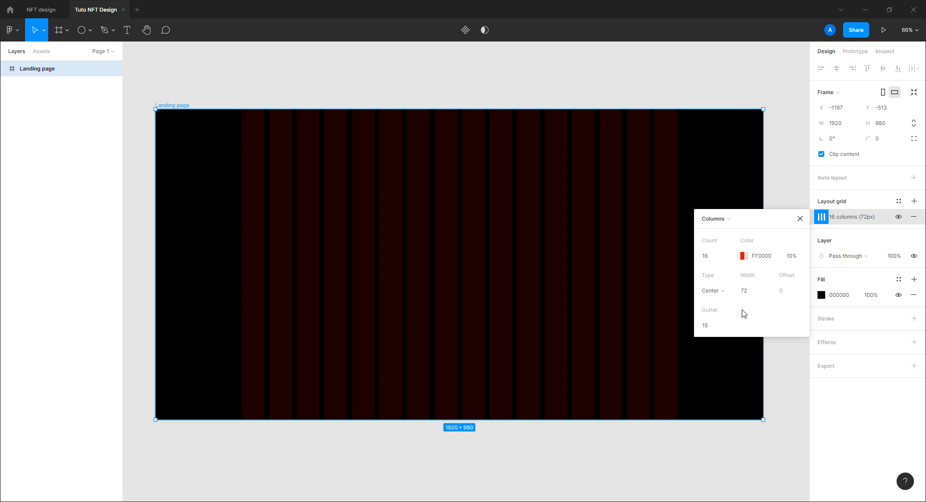
Step: Recolor the column grid light green 82FFAC and raise its opacity to 29%
click(744, 256)
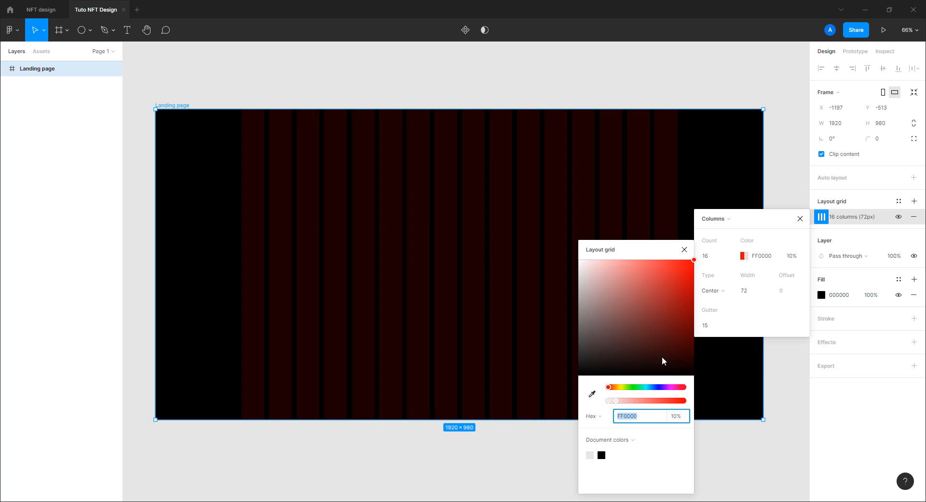
click(631, 387)
drag(632, 387, 638, 387)
drag(639, 292, 635, 249)
click(792, 256)
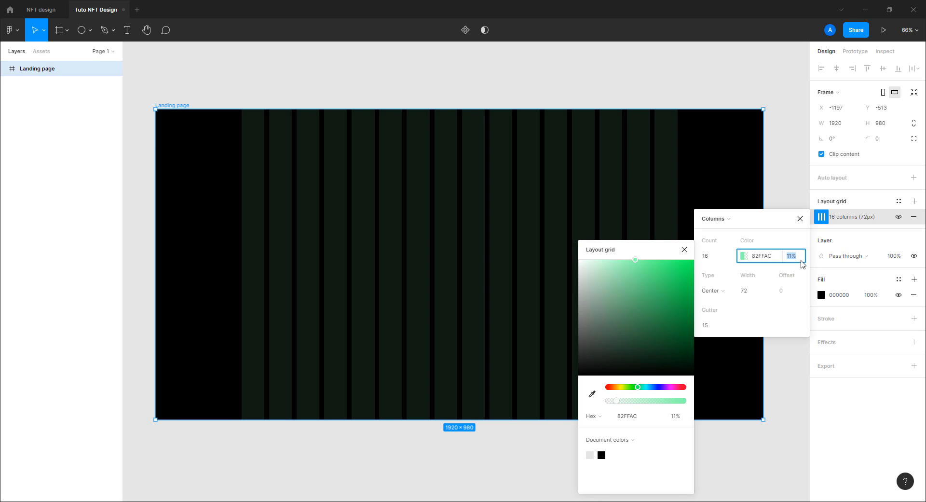
key(Up)
key(Up)
key(Up)
key(Up)
key(Up)
key(Up)
key(Up)
key(Up)
key(Up)
key(Up)
key(Up)
key(Up)
key(Up)
key(Up)
key(Up)
key(Up)
key(Up)
key(Up)
Step: Adjust the column grid's color to mint green 44FFB0 and close the grid settings
drag(676, 270, 671, 251)
drag(639, 388, 644, 389)
drag(662, 268, 663, 260)
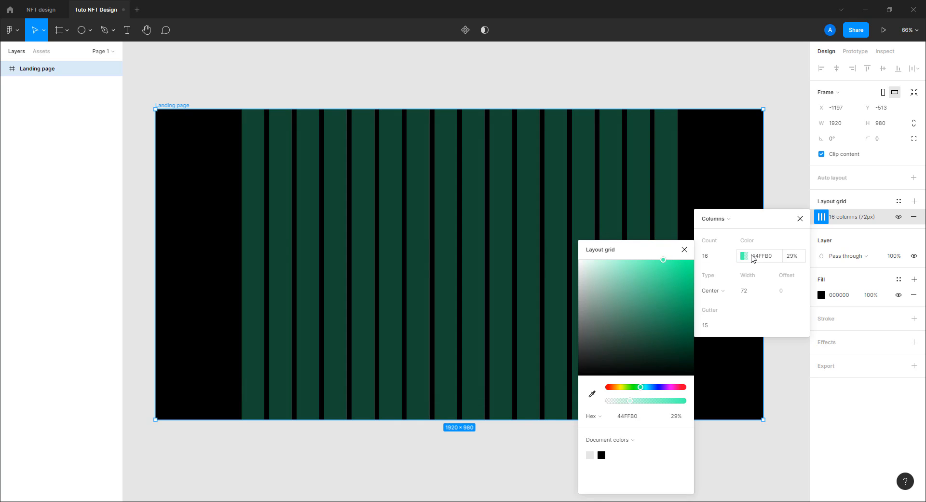
click(794, 259)
click(800, 218)
key(Escape)
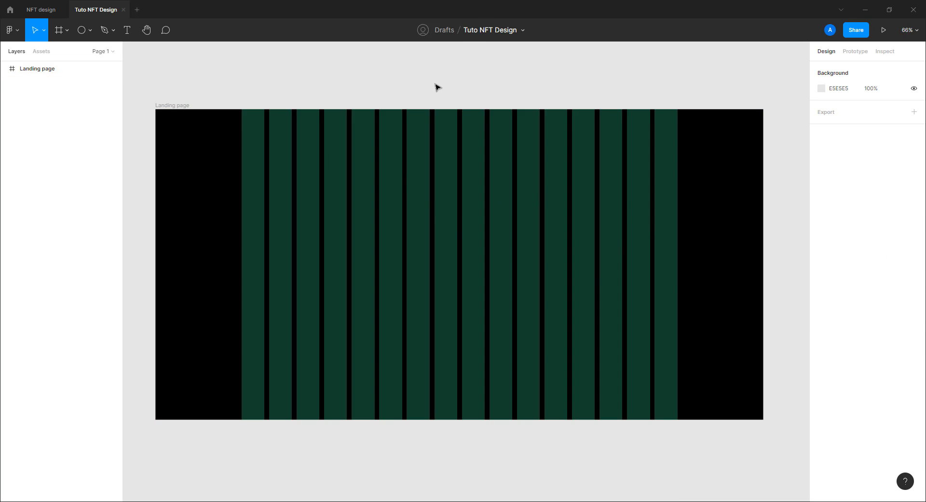
Step: Draw a test rectangle of about 1377 × 389 spanning all grid columns and delete it
click(89, 31)
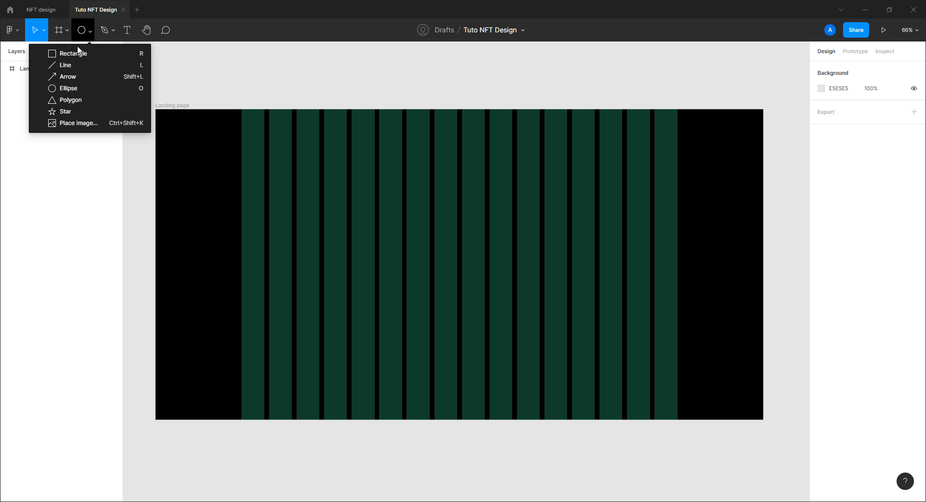
click(72, 54)
mouse_move(241, 167)
mouse_down()
mouse_move(606, 285)
mouse_move(678, 291)
mouse_up()
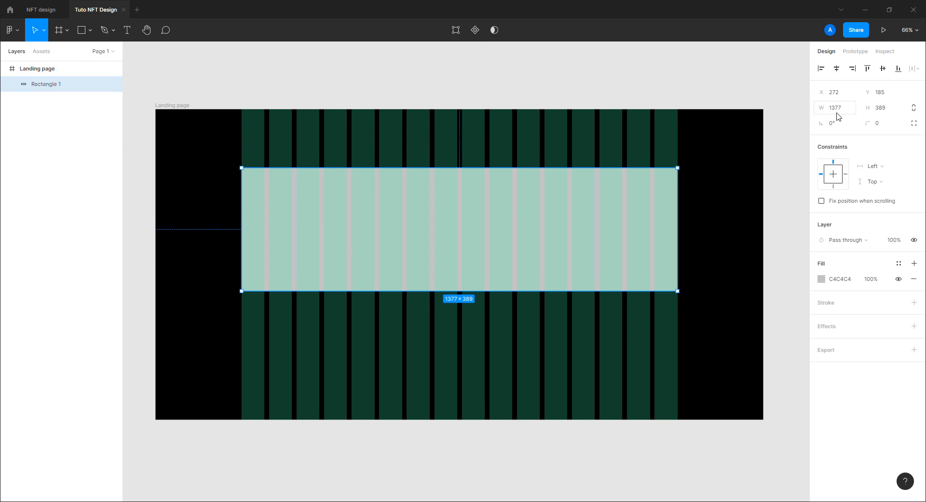
key(Delete)
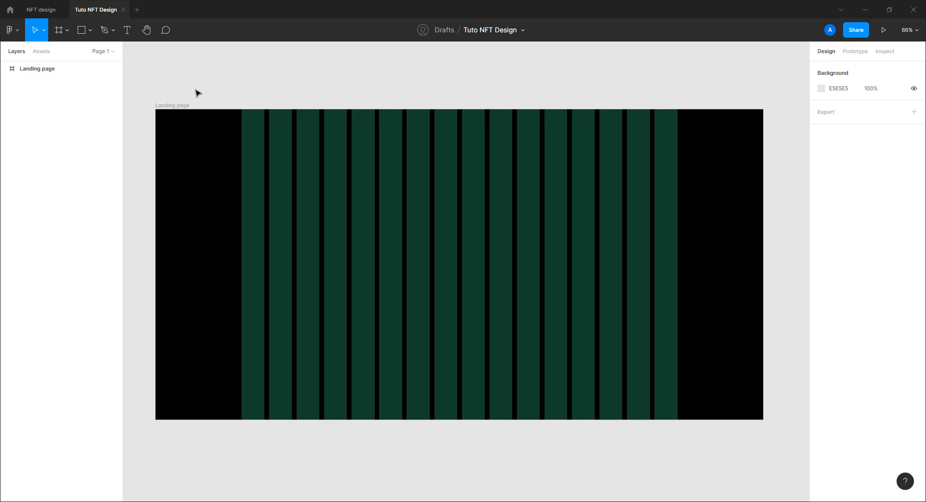
Step: Draw a test rectangle of about 1377 × 683 across the grid, narrow it to about 870 wide, and delete it
click(178, 110)
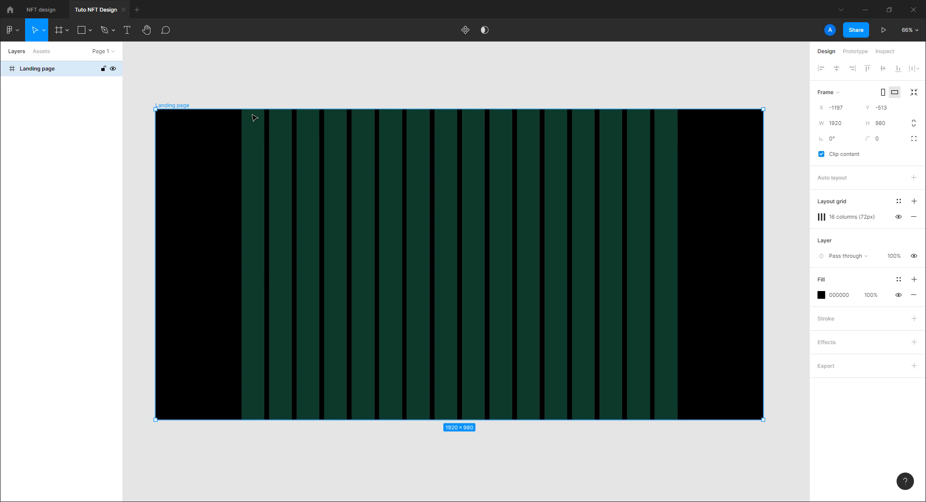
click(81, 30)
mouse_move(242, 127)
mouse_down()
mouse_move(401, 330)
mouse_move(678, 344)
mouse_up()
drag(464, 236, 462, 255)
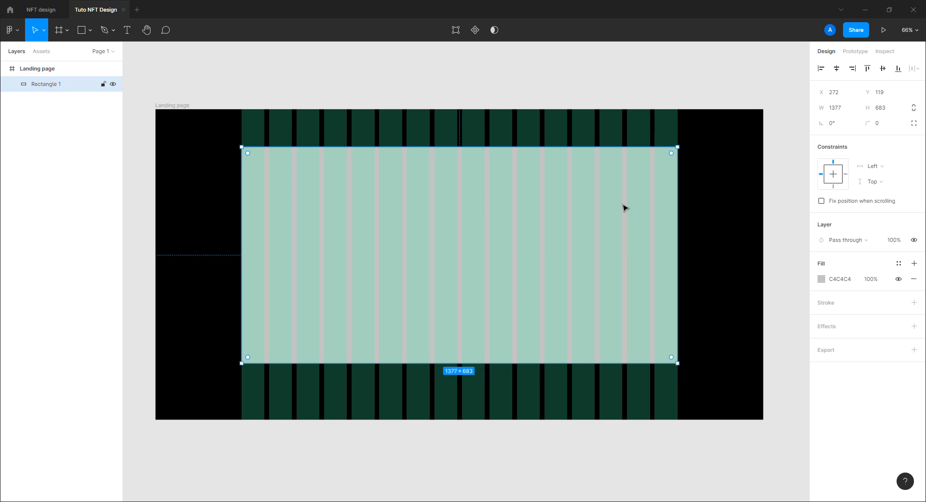
drag(680, 222, 517, 224)
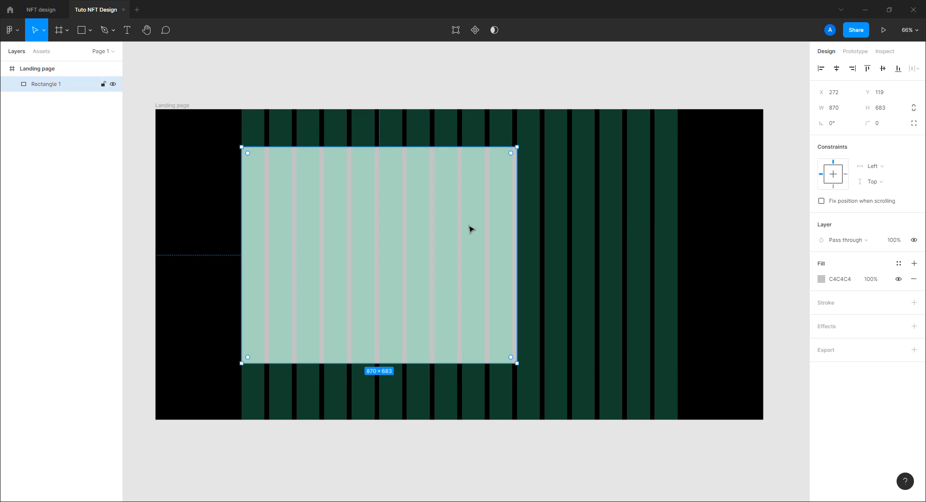
key(Delete)
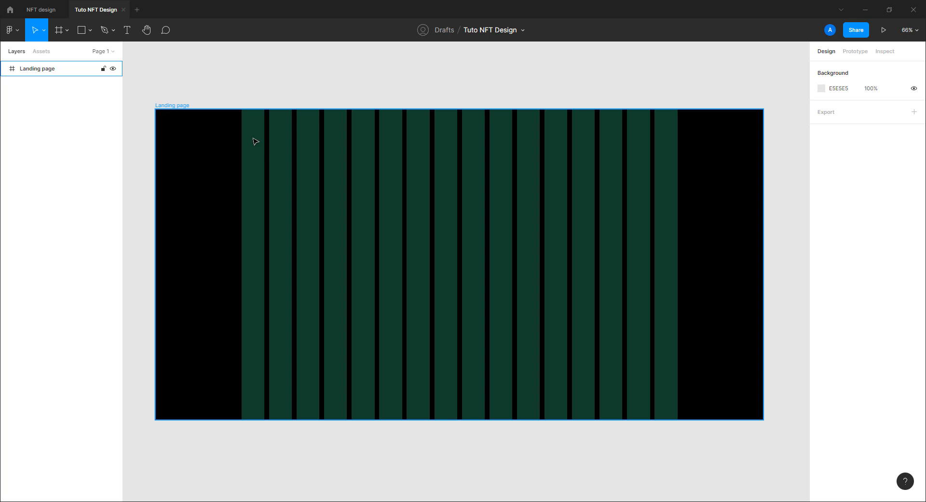
Step: Add the text "Kollect - NFT" near the top of the Landing page frame, starting in the first grid column
scroll(249, 128, up, 4)
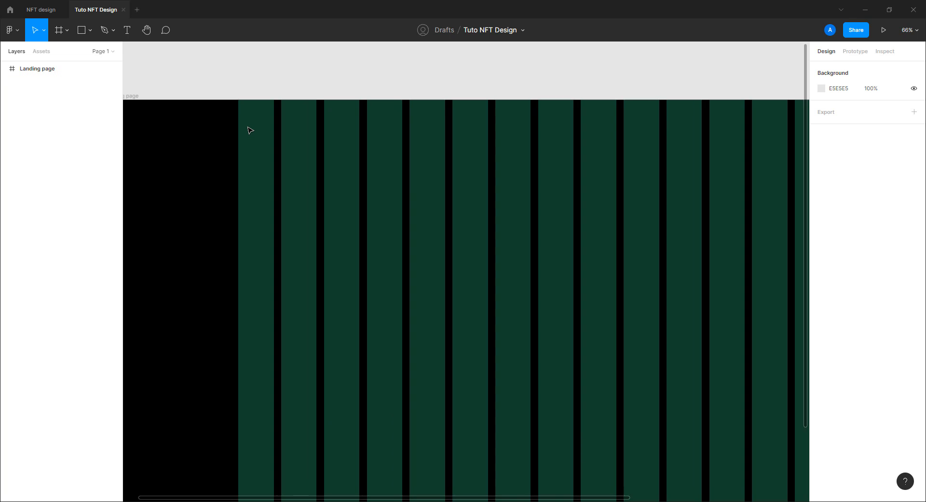
drag(297, 143, 409, 176)
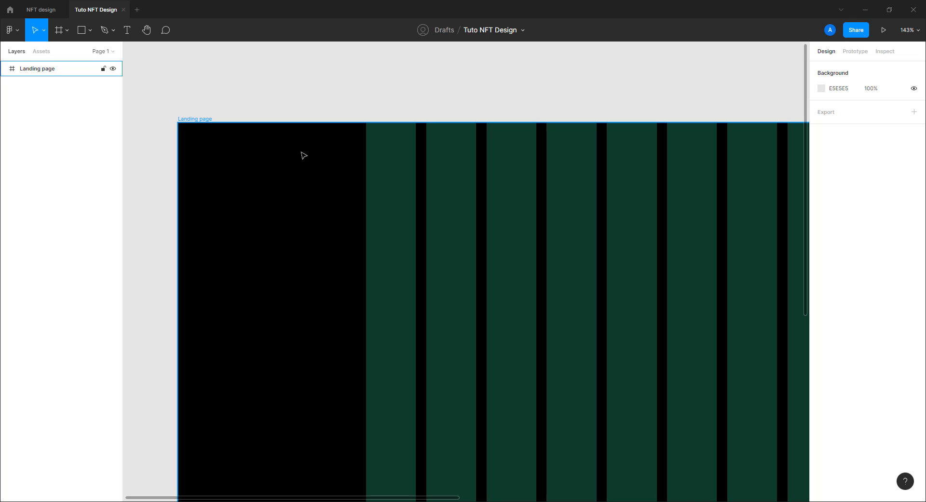
click(128, 32)
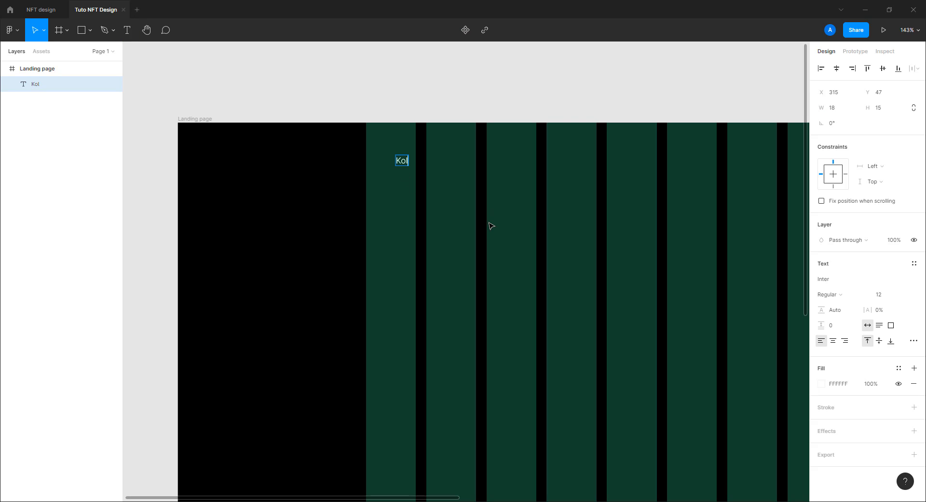
text(lect - NFT)
key(Escape)
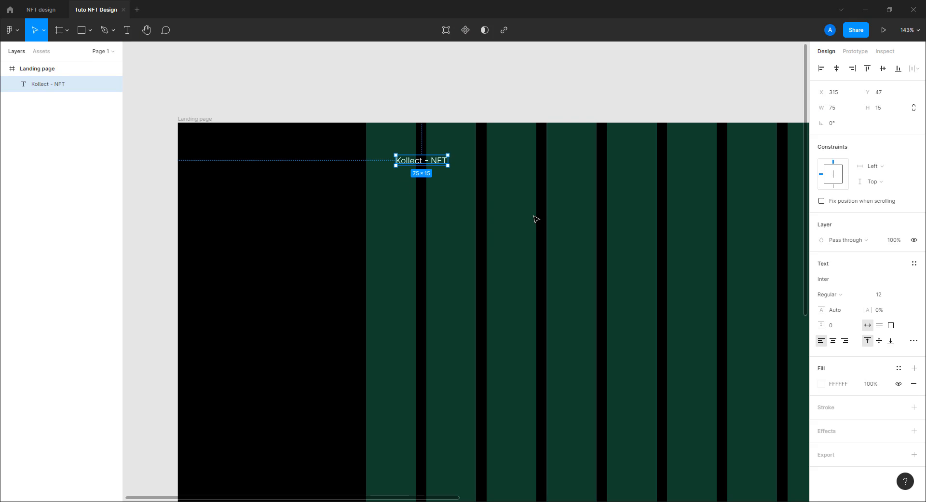
Step: Set the "Kollect - NFT" text to the Montserrat font at size 20
click(841, 284)
text(Montserrat)
key(Return)
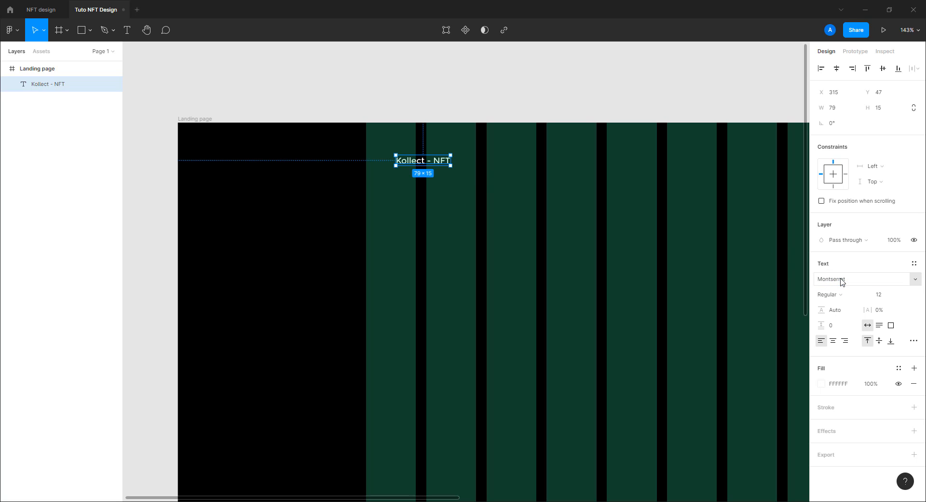
click(888, 298)
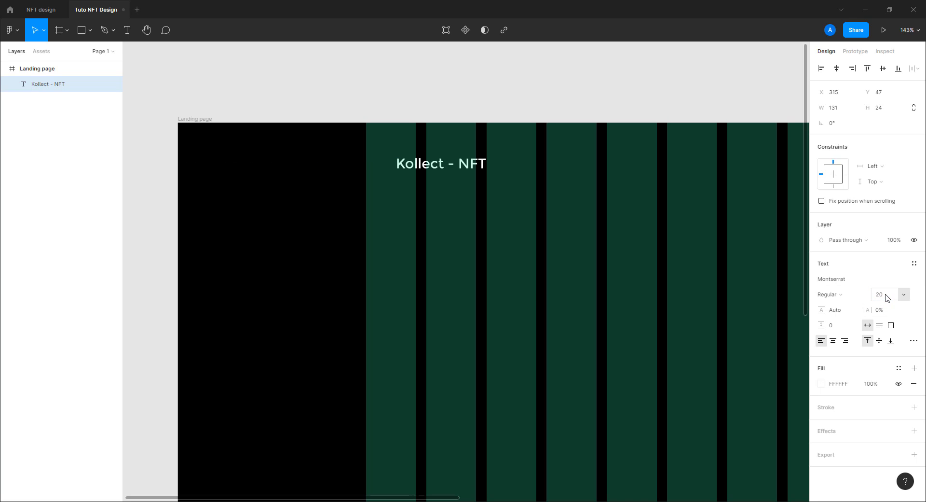
Step: Make the "Kollect - NFT" text Bold and move it to X 308, Y 37, leaving space before it in the first grid column
click(830, 296)
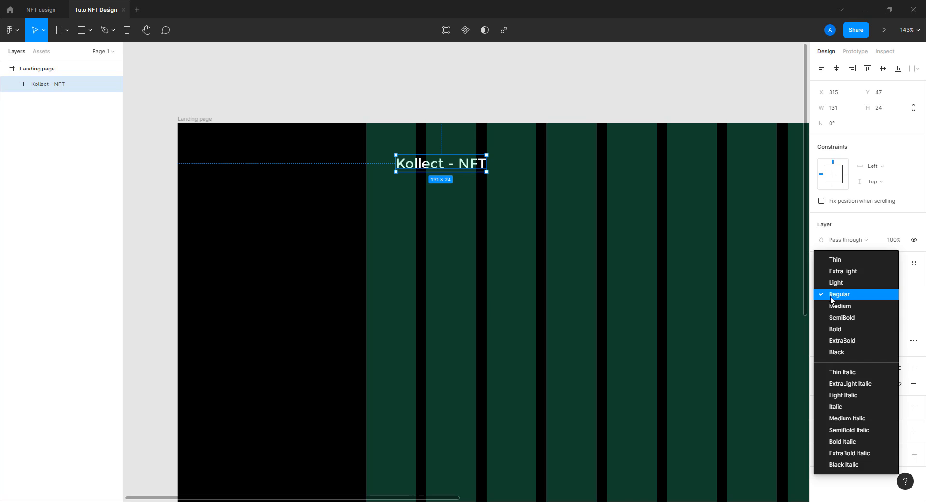
click(836, 329)
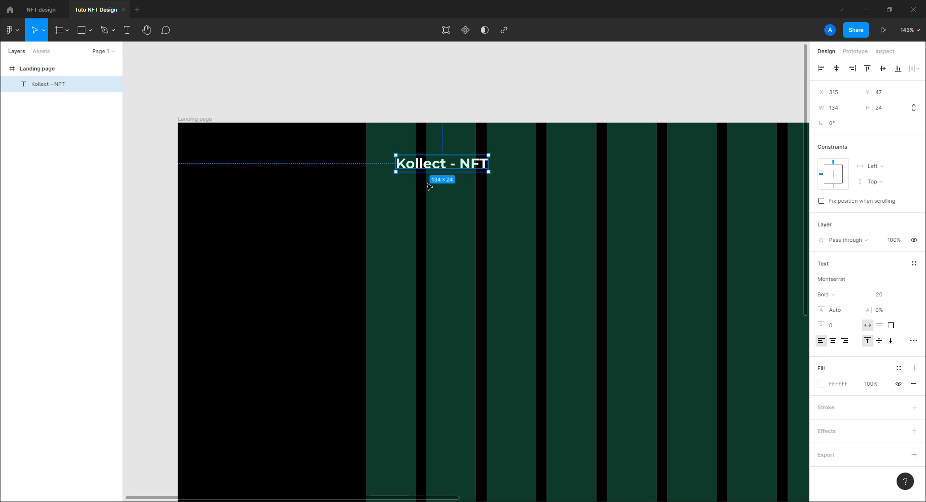
drag(418, 169, 389, 161)
click(405, 188)
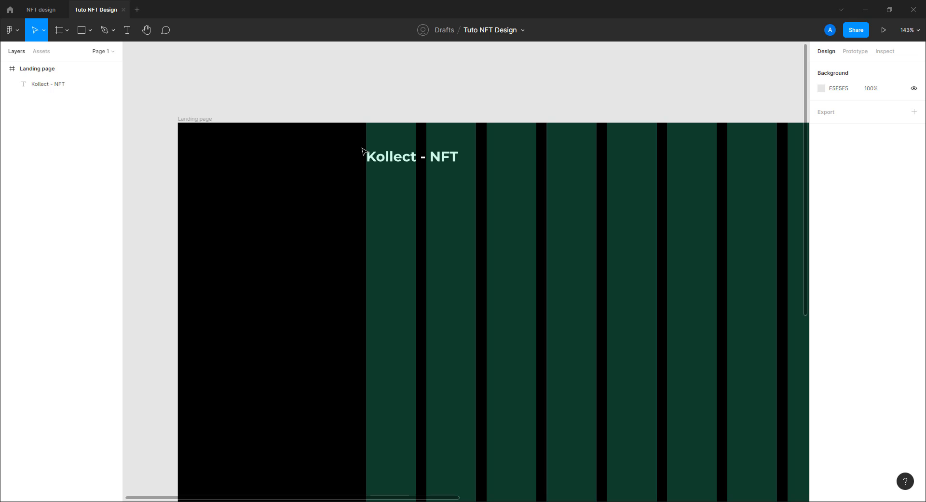
drag(379, 156, 404, 159)
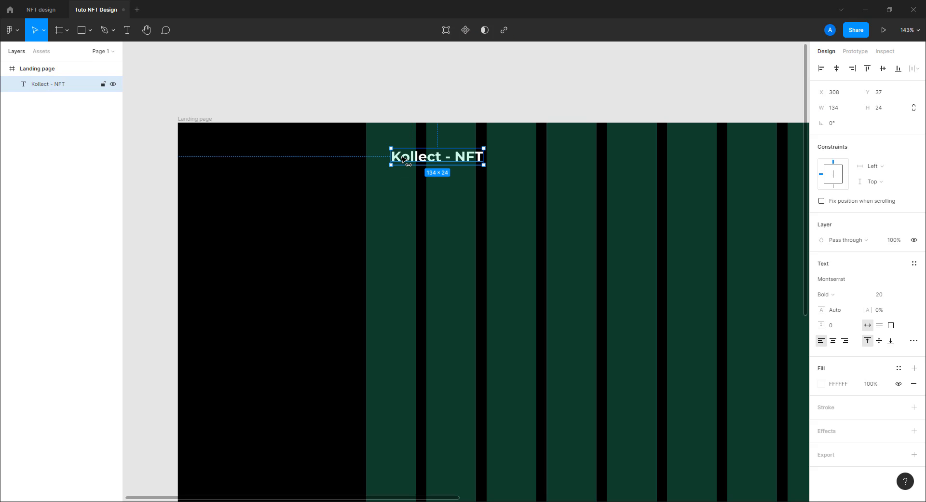
Step: Draw a circle at the first grid column's edge beside the logo text and size it to 20 × 20
key(o)
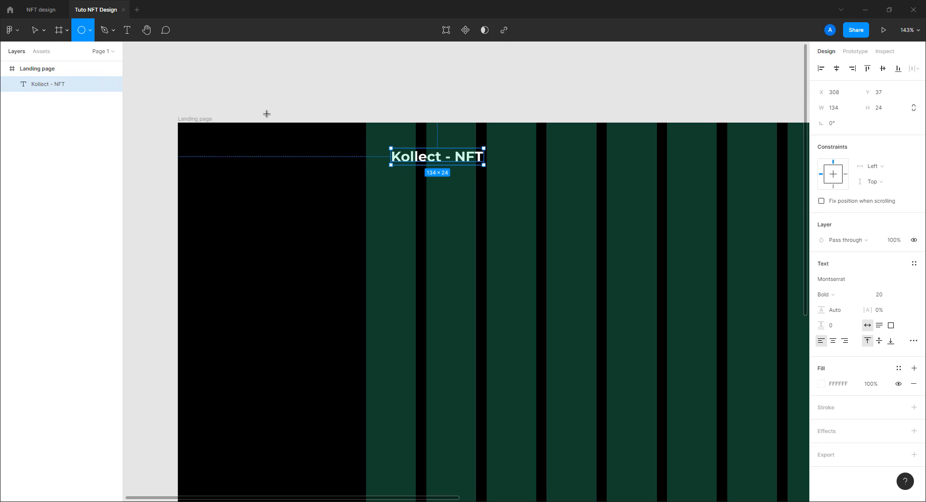
drag(367, 149, 380, 162)
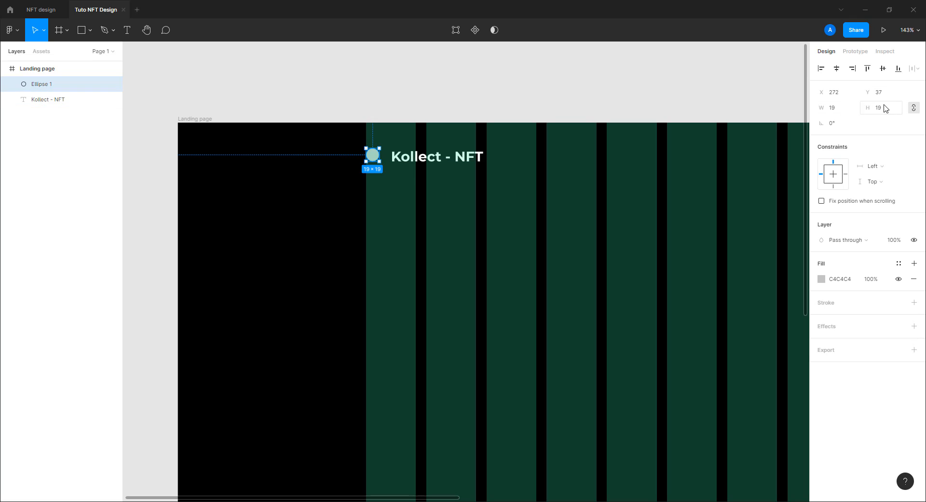
click(841, 111)
text(20)
key(Return)
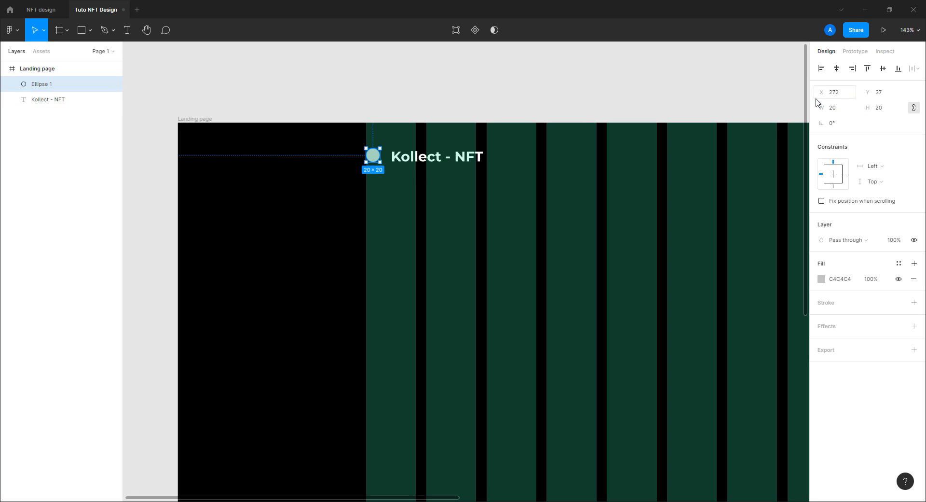
drag(374, 158, 375, 160)
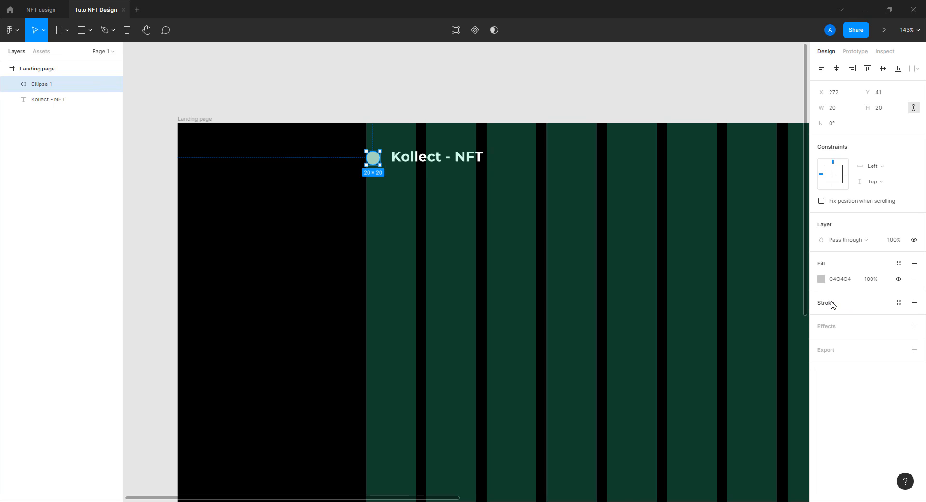
Step: Replace the circle's fill with a white FFFFFF inside stroke of 3 and place the circle at Y 39
click(915, 280)
click(914, 288)
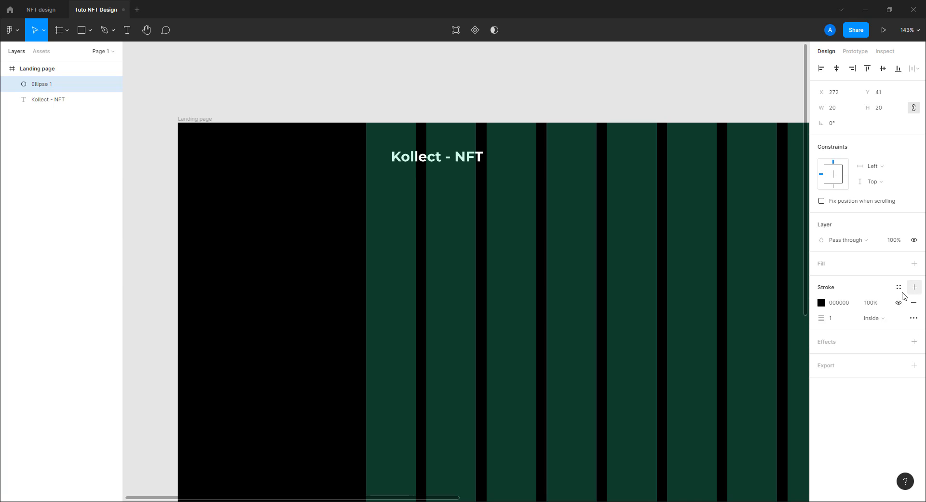
click(823, 304)
drag(699, 275, 650, 231)
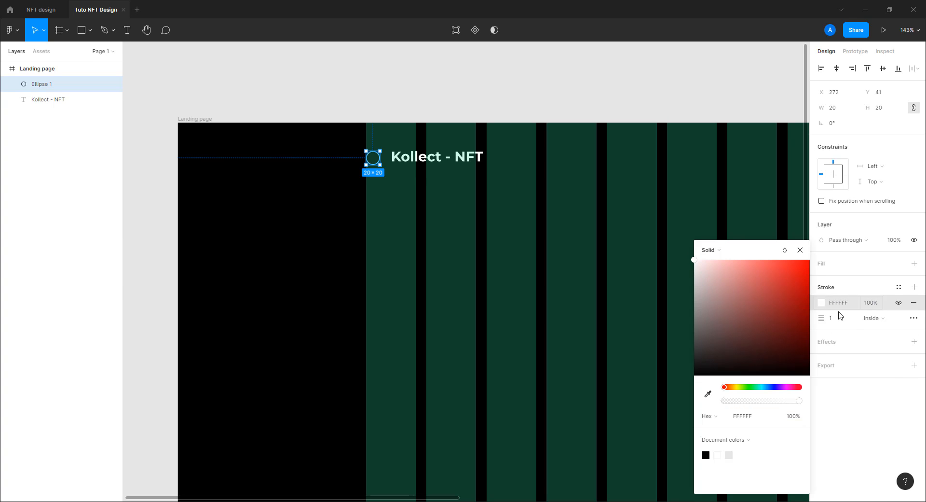
drag(822, 318, 828, 318)
click(408, 110)
click(377, 162)
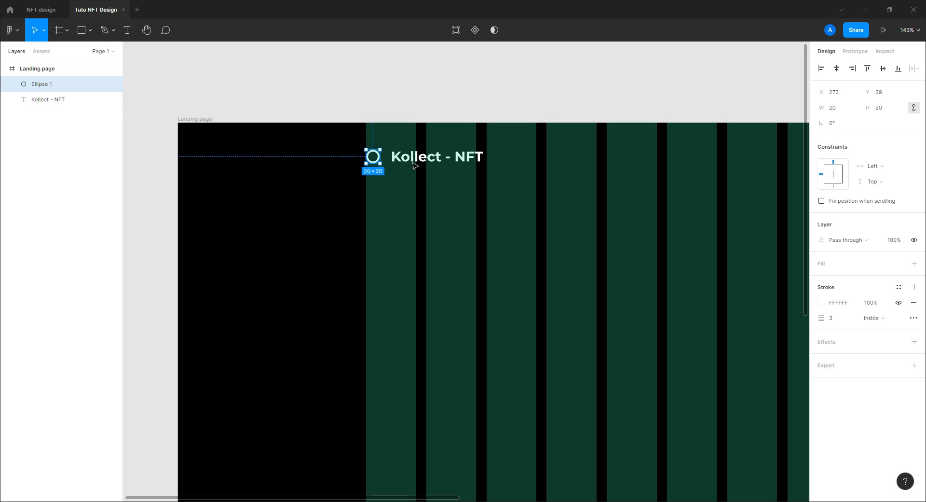
Step: Move the "Kollect - NFT" text closer to the circle, to X 301
click(419, 161)
drag(418, 160, 406, 159)
key(Left)
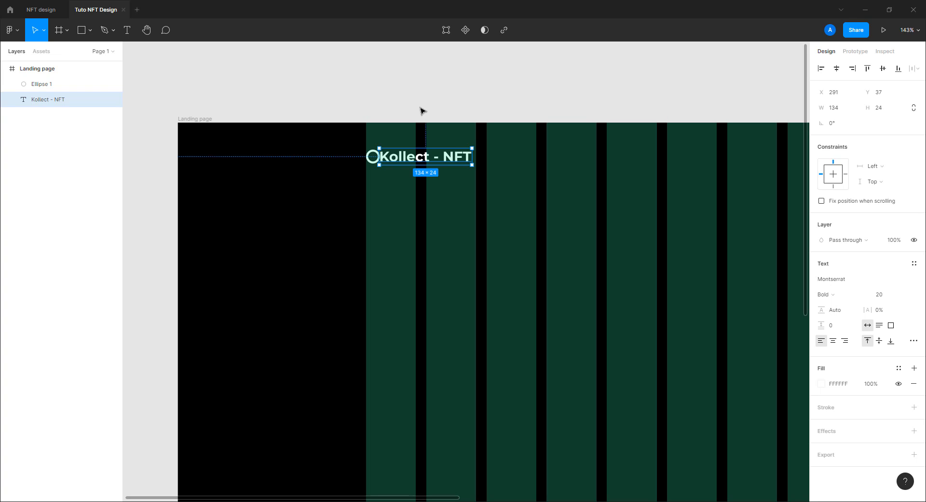
key(shift+Right)
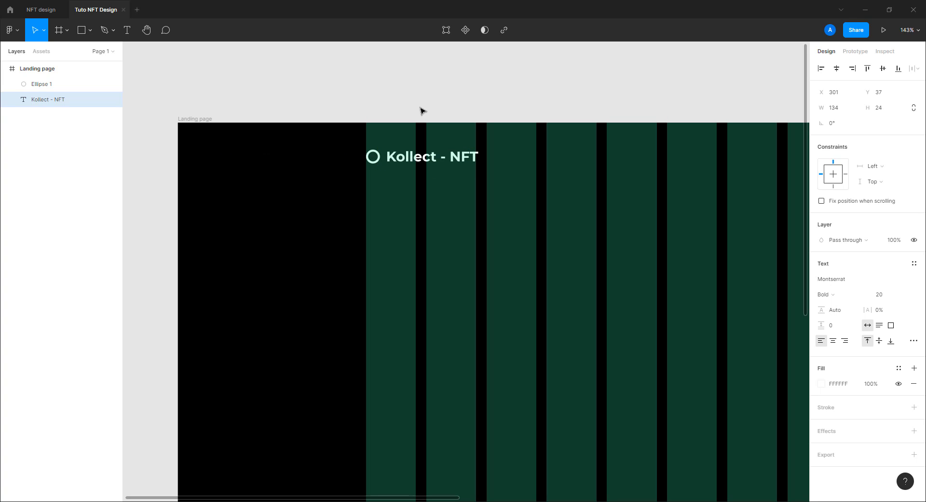
click(421, 111)
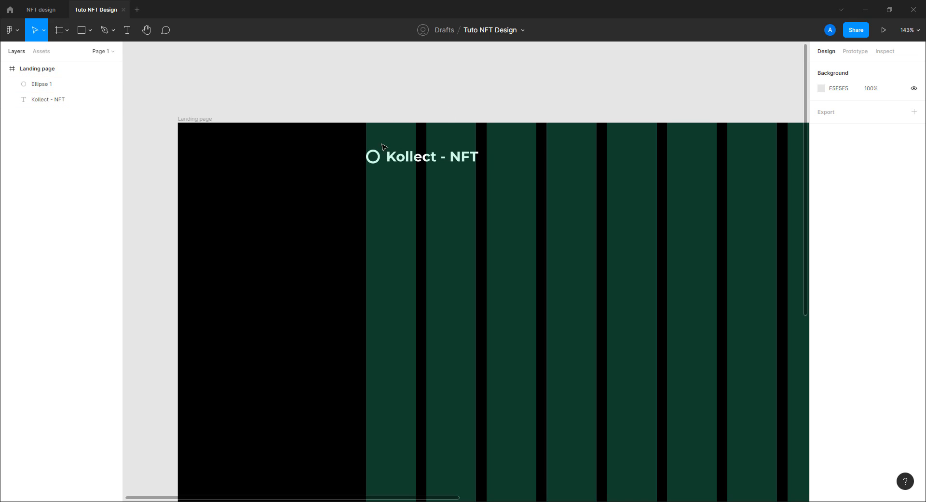
Step: Check the small and big nudge amounts in the preferences
click(17, 34)
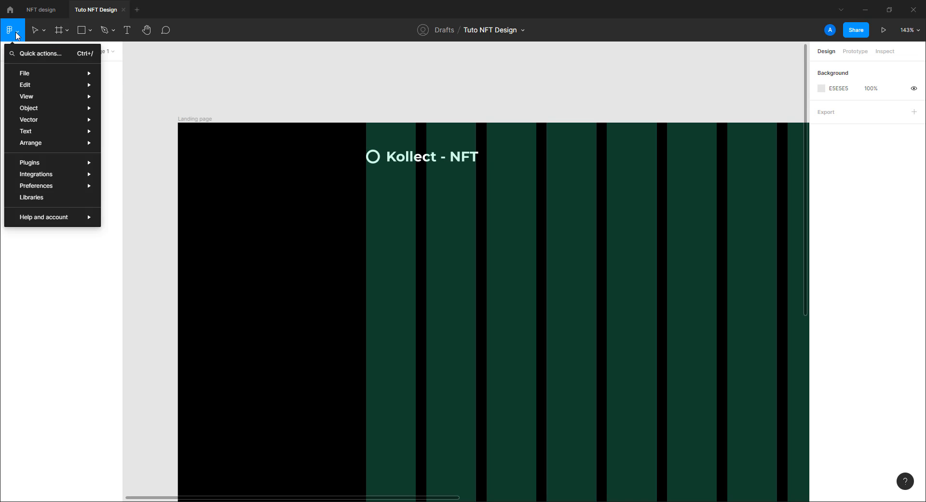
mouse_move(36, 186)
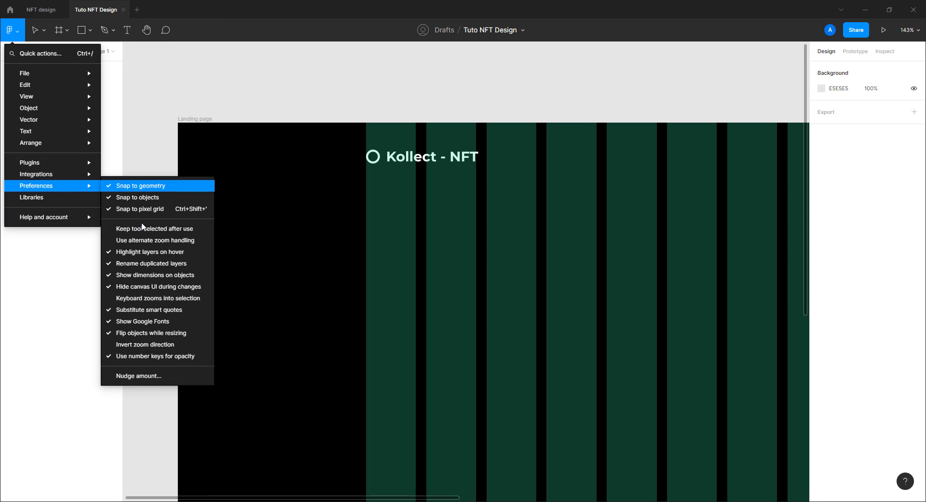
click(139, 376)
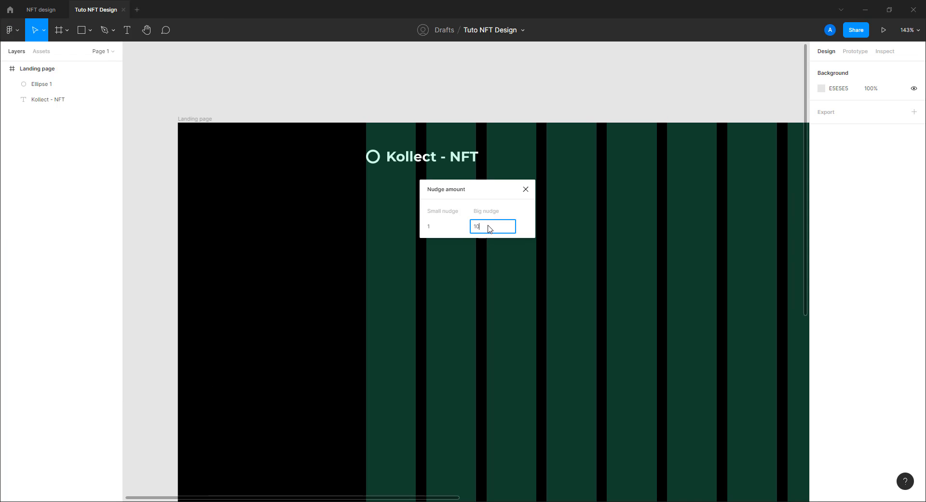
click(526, 189)
Step: Try the big nudge by shifting the logo text 10 px to the right and back twice
click(396, 157)
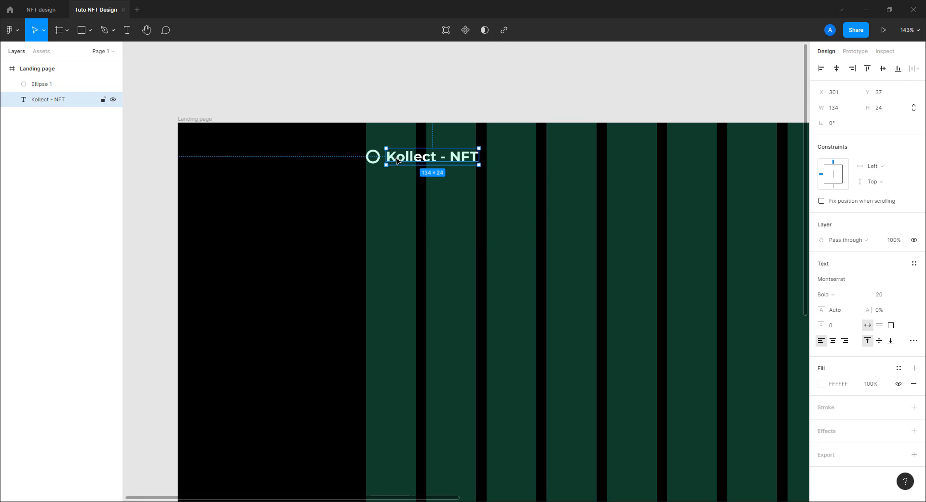
key(shift+Right)
key(shift+Left)
key(shift+Right)
key(shift+Left)
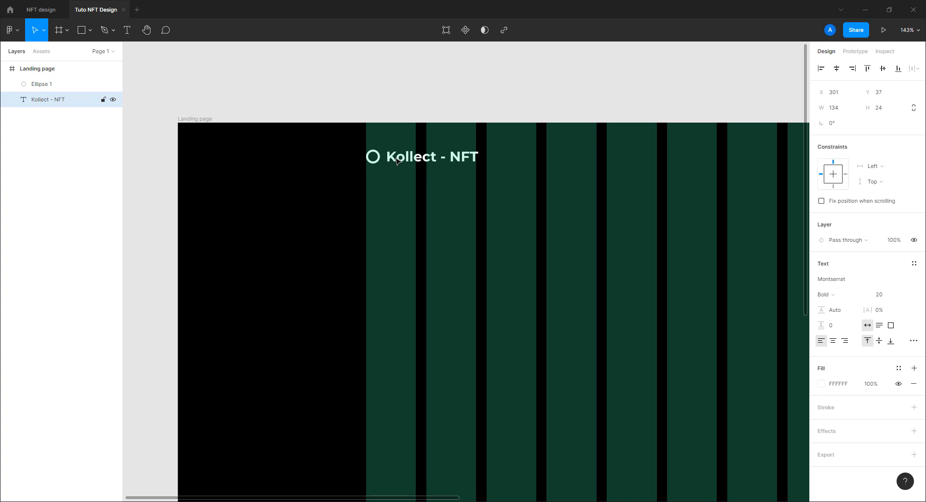
Step: Preview the landing page as a prototype and return to the design file
click(413, 117)
scroll(485, 227, down, 5)
drag(608, 258, 464, 214)
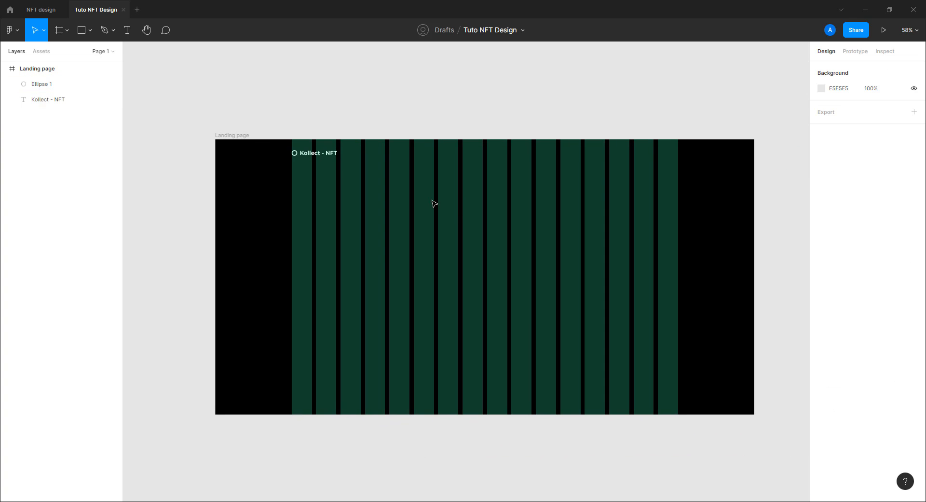
click(883, 31)
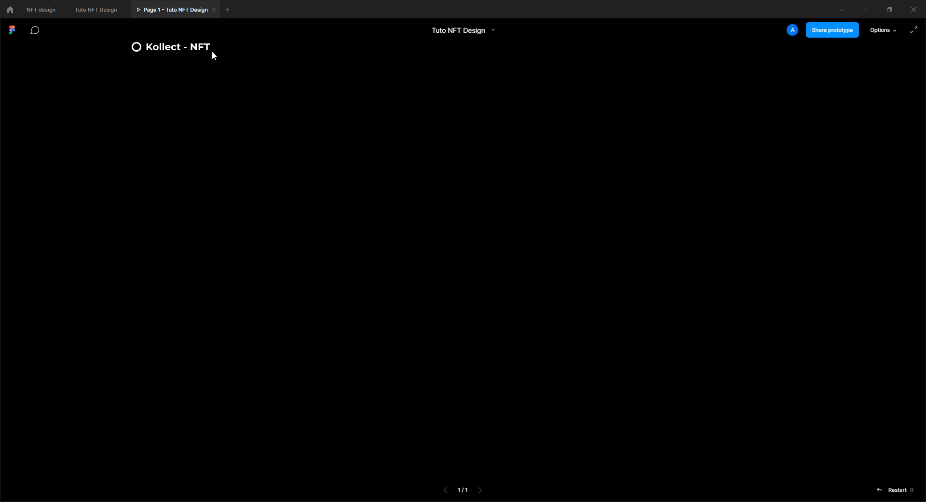
click(113, 11)
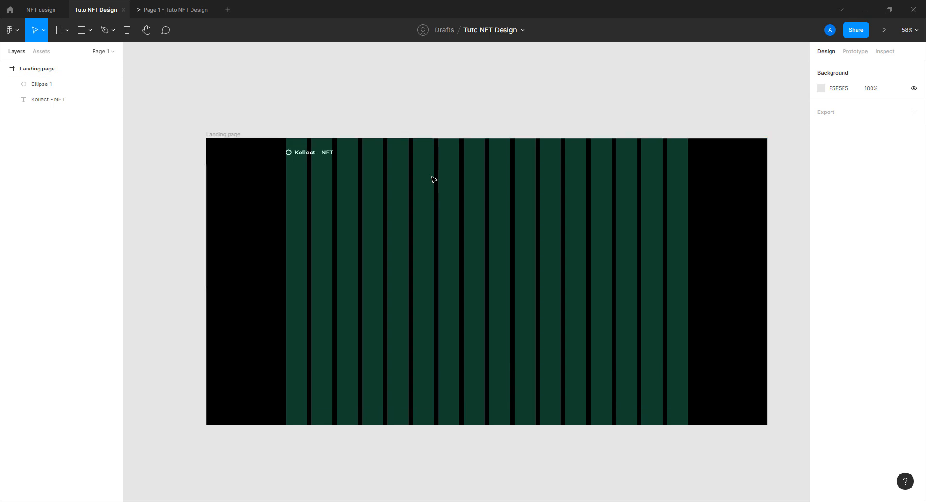
Step: Duplicate the "Kollect - NFT" text along the same row to X 785 and set the copy's font size to 16
key(shift+0)
drag(462, 184, 448, 202)
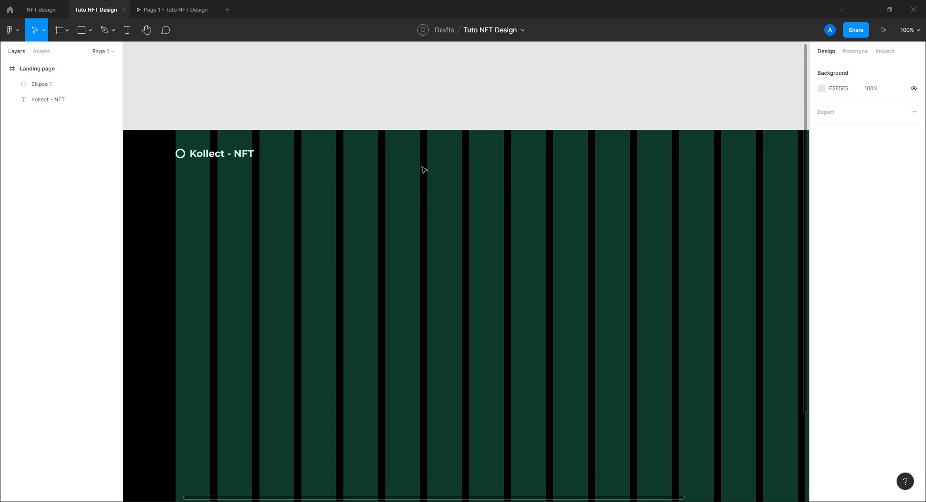
click(249, 156)
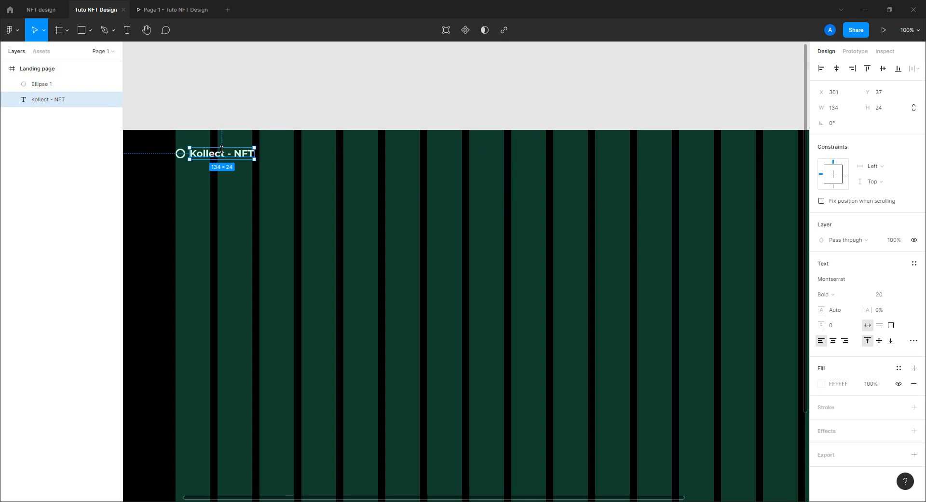
drag(220, 156, 469, 159)
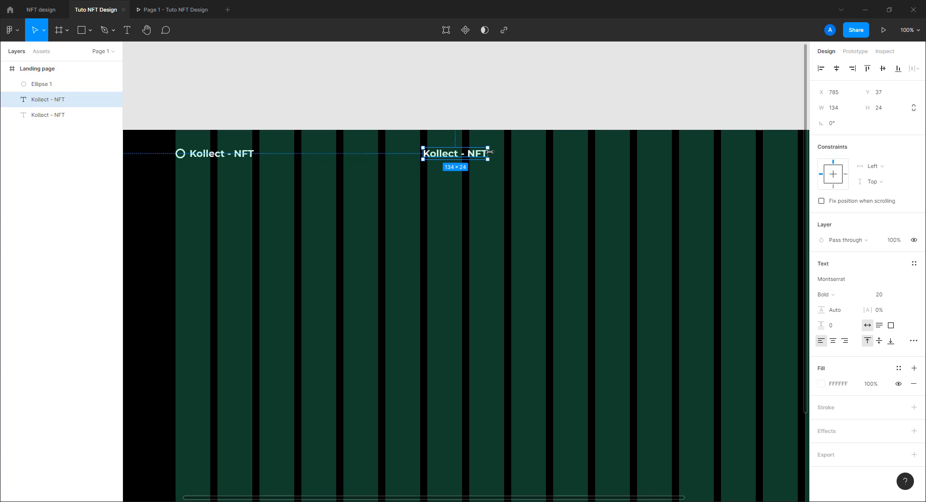
click(882, 294)
text(16)
key(Return)
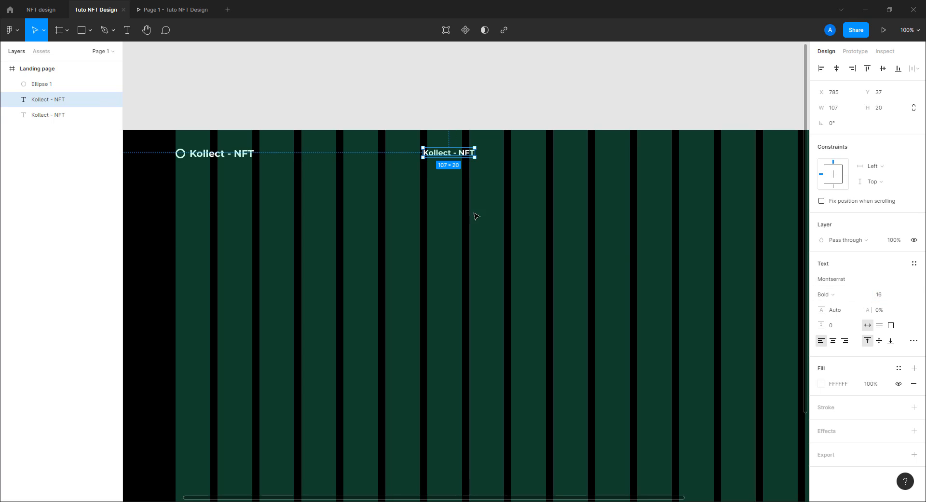
Step: Replace the wording of the duplicated text with "Explorer"
key(Return)
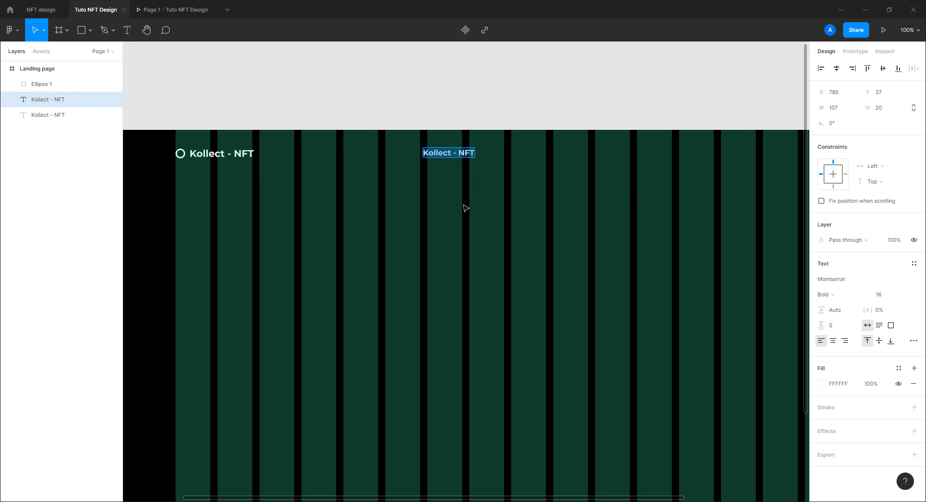
text(Ex)
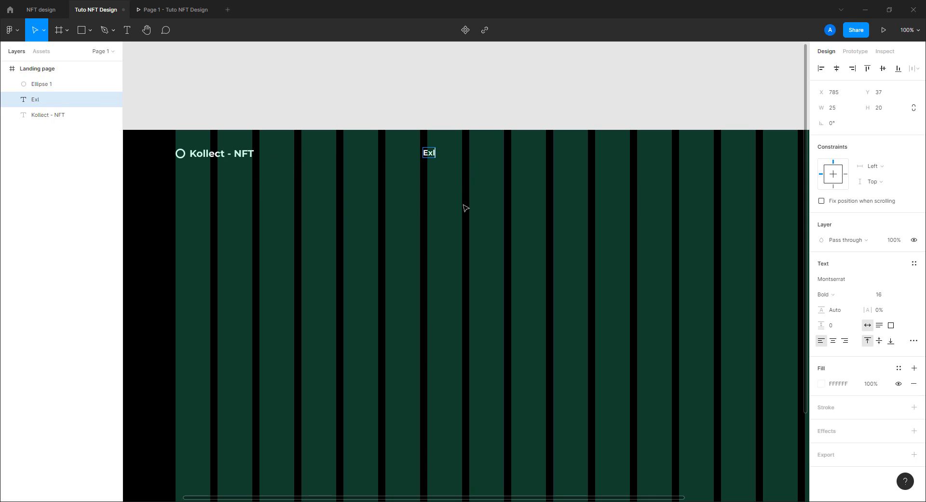
text(plorer)
key(Escape)
Step: Duplicate "Explorer" along the row to X 882 and change the copy to "A propos"
drag(451, 154, 488, 158)
double_click(488, 154)
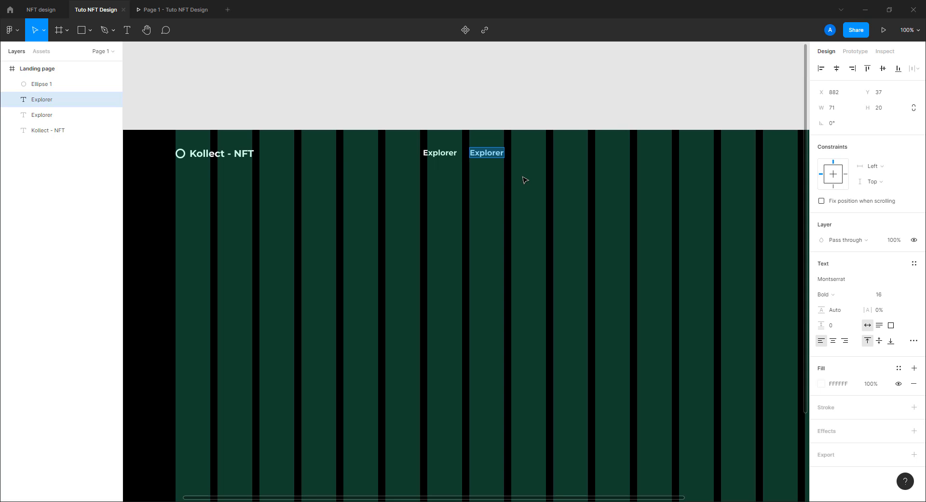
text(A propos)
key(Escape)
Step: Duplicate "A propos" along the row to X 979 and change the copy to "Blog"
drag(488, 154, 534, 154)
double_click(538, 154)
text(Blog)
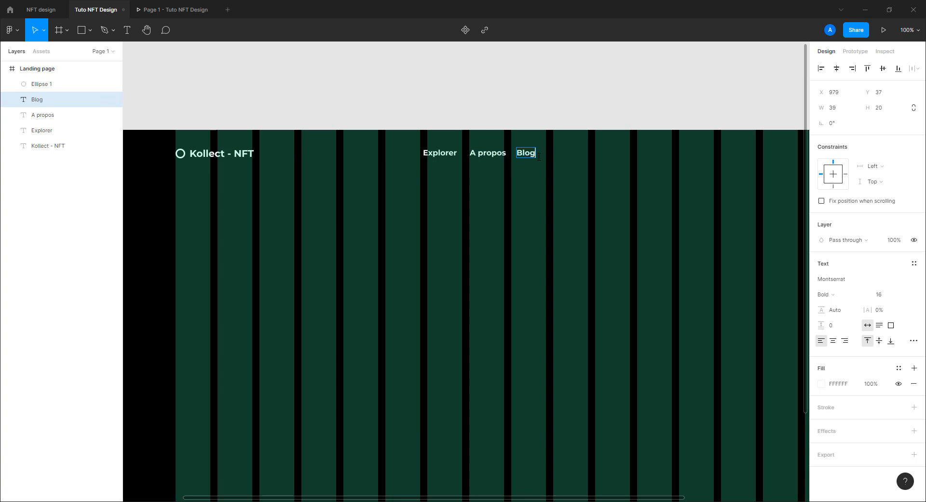
key(Escape)
Step: Duplicate "Blog" along the row to X 1088 and change the copy to "Contact"
drag(527, 155, 579, 153)
double_click(579, 153)
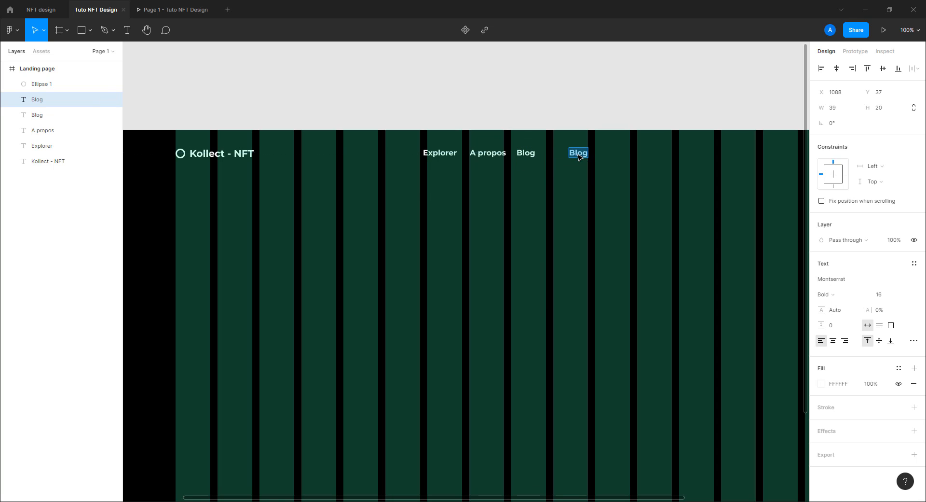
text(Contact)
key(Escape)
key(Escape)
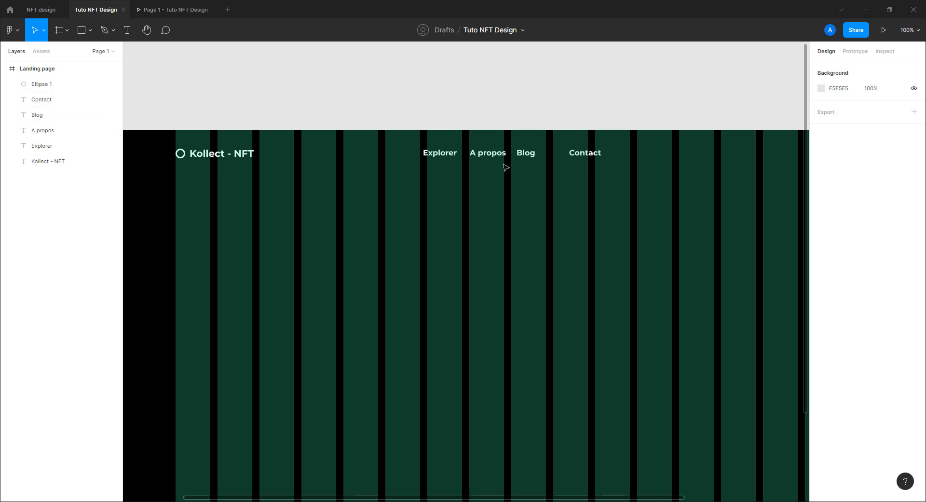
Step: Group the Explorer, A propos, Blog and Contact texts and name the group "menu"
drag(405, 173, 604, 155)
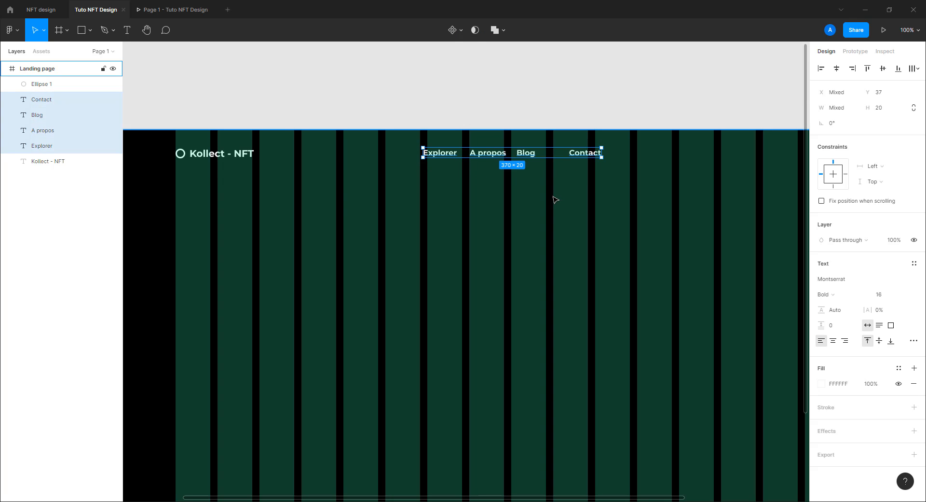
key(ctrl+g)
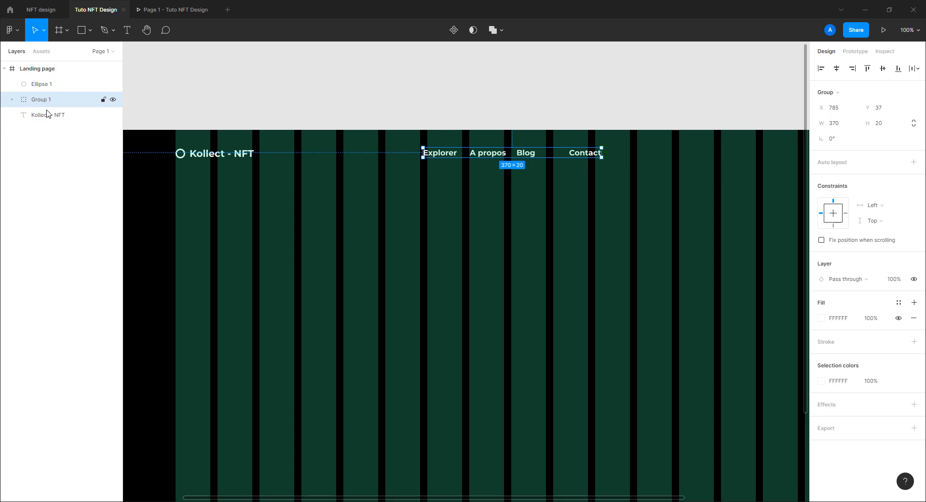
key(ctrl+r)
text(menu)
key(Return)
Step: Group the ring and the "Kollect - NFT" text and name the group "logo"
click(59, 120)
shift+click(54, 86)
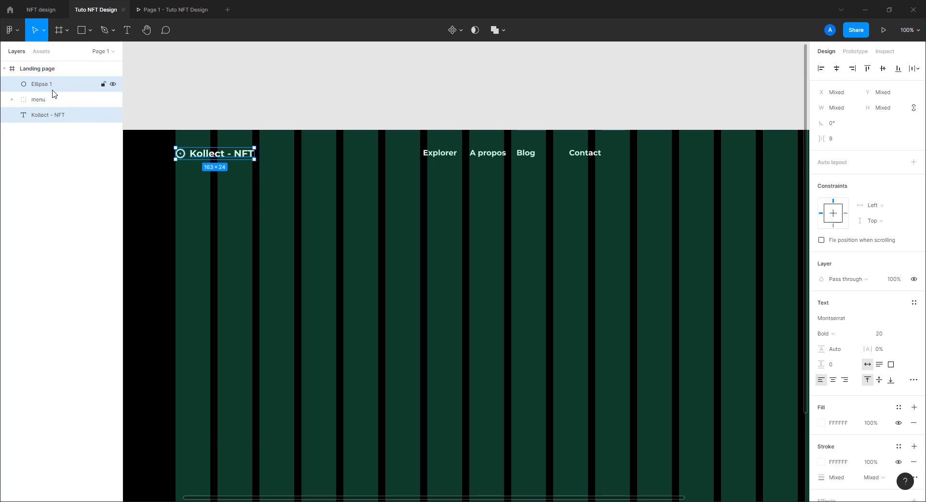
key(ctrl+g)
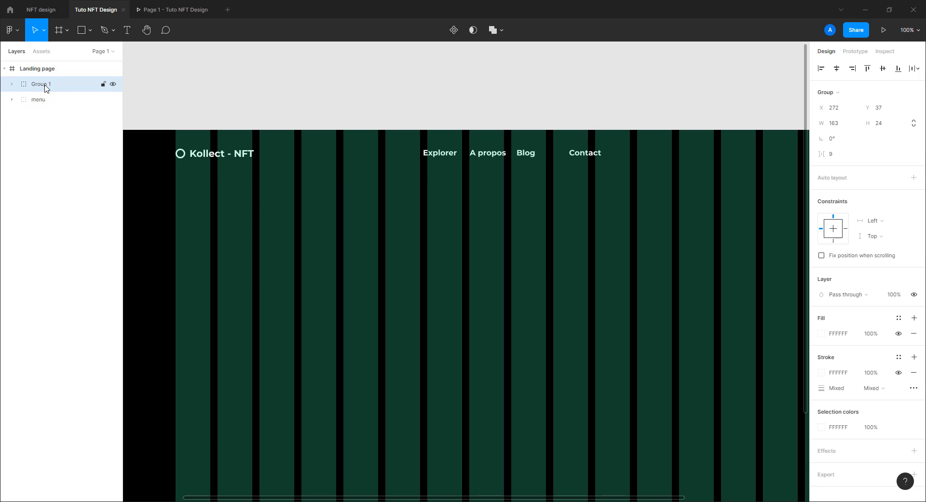
double_click(44, 85)
text(logo)
key(Return)
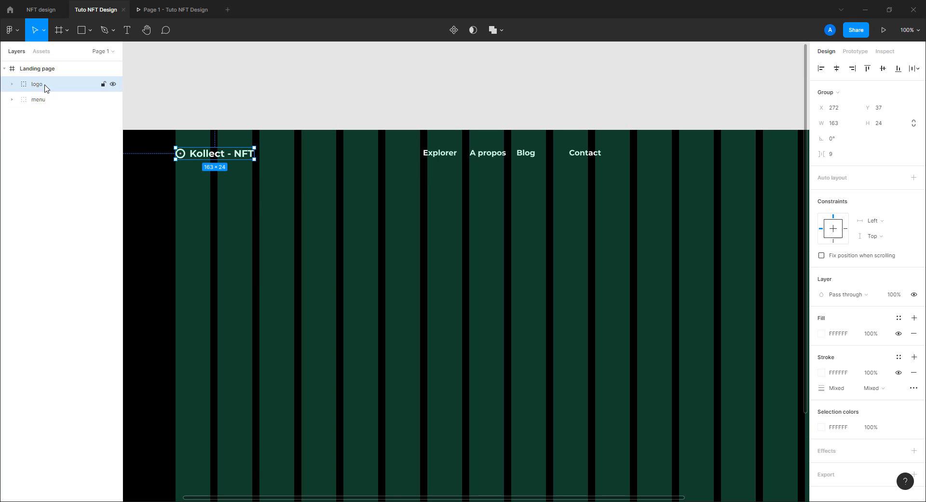
Step: Apply horizontal auto layout to the menu group with 30 spacing between items
click(307, 192)
click(519, 155)
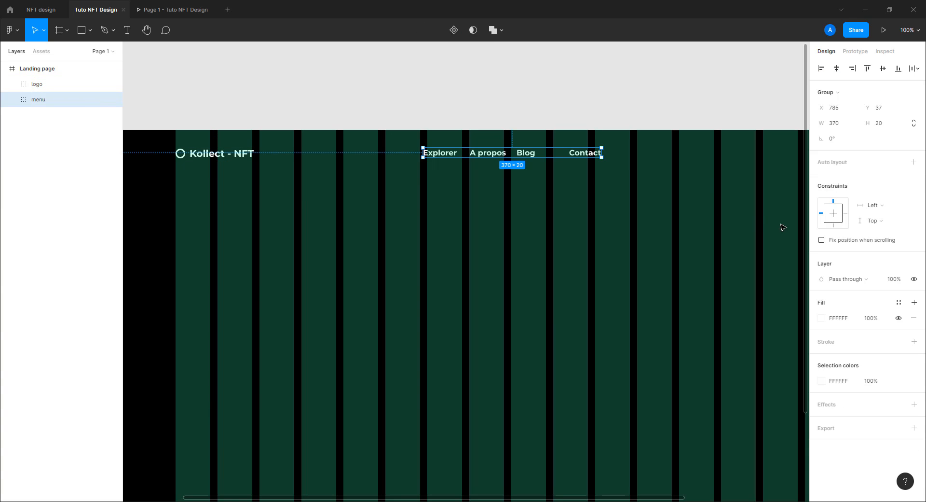
click(914, 162)
click(859, 194)
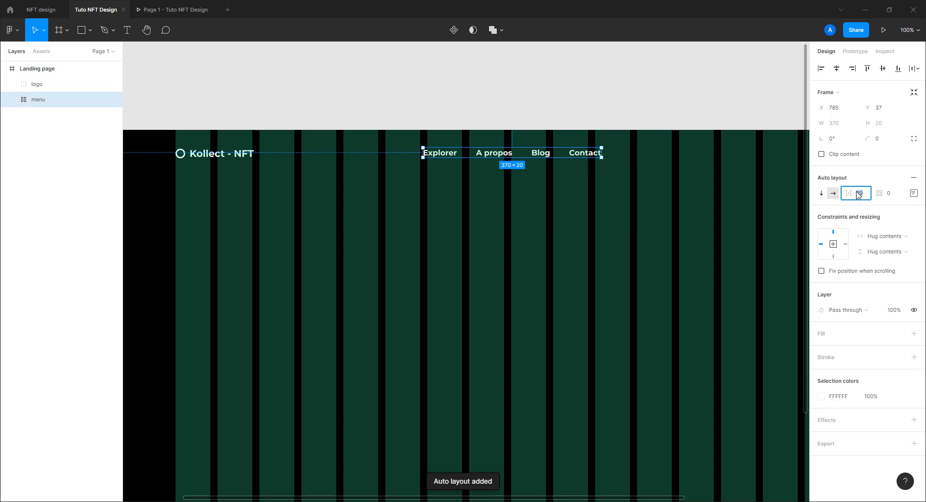
text(30)
key(Return)
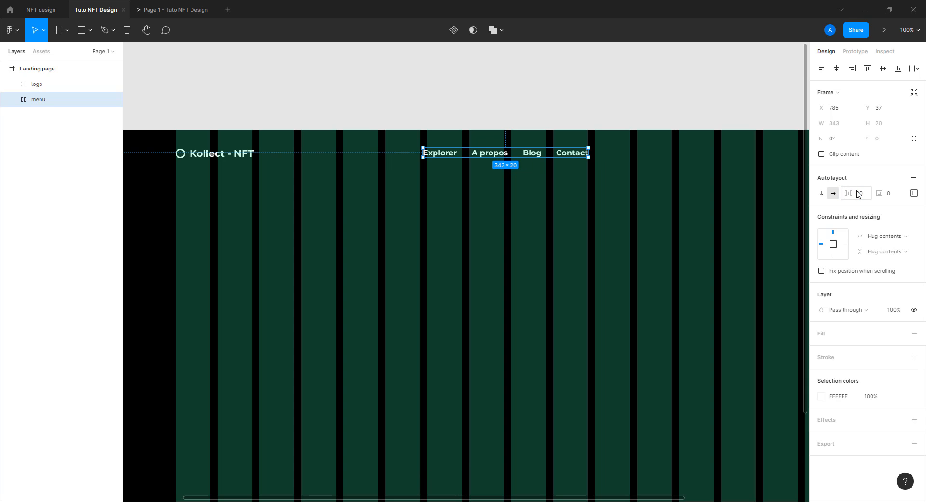
mouse_move(858, 194)
mouse_down()
mouse_move(883, 195)
mouse_move(861, 195)
mouse_move(874, 193)
mouse_up()
key(ctrl+z)
Step: Move the menu to Y 40, level with the logo, and centre it horizontally in the frame
click(573, 187)
click(555, 155)
drag(449, 159, 210, 152)
scroll(259, 159, up, 10)
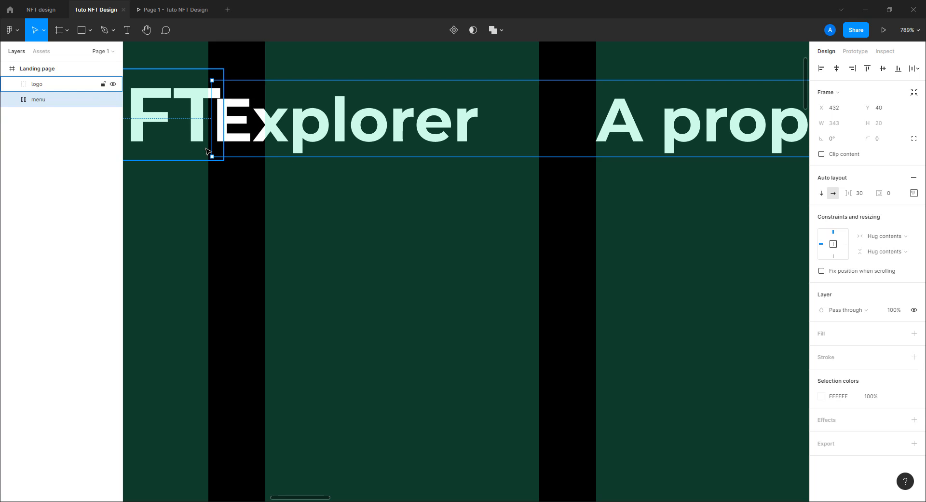
scroll(308, 193, down, 10)
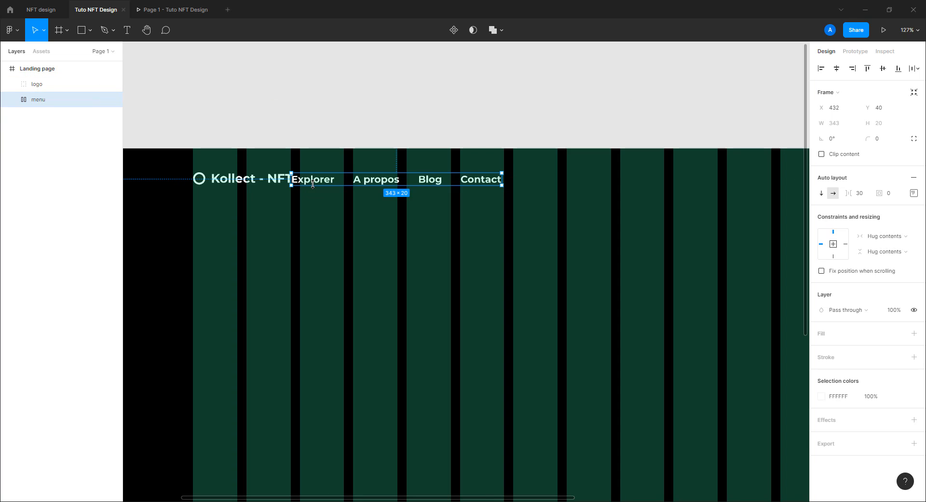
click(836, 68)
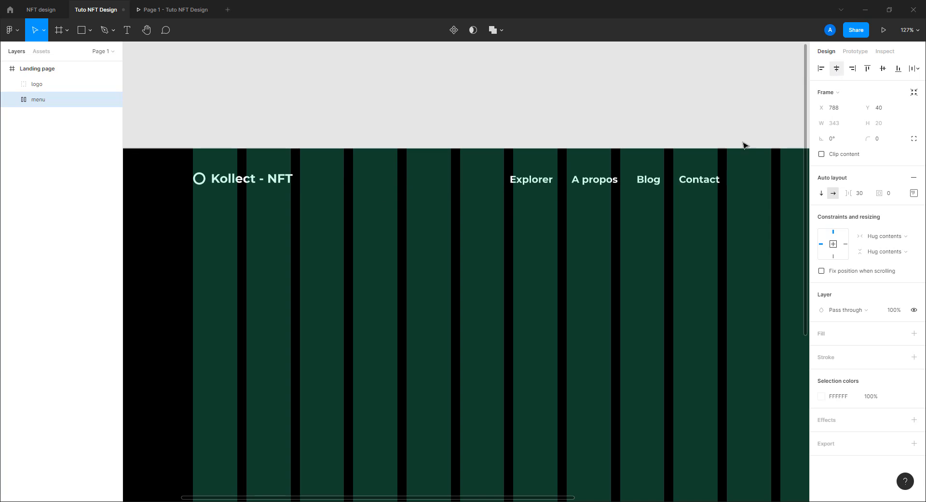
scroll(664, 224, down, 1)
scroll(663, 222, down, 4)
drag(687, 250, 472, 242)
click(476, 176)
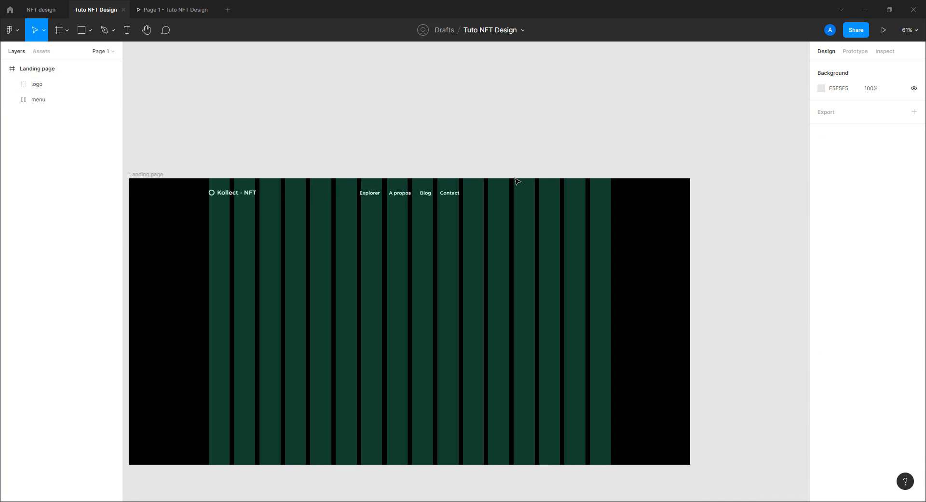
Step: Duplicate the Contact text and move the duplicate out of the menu, directly into the Landing page frame
scroll(428, 224, up, 3)
drag(574, 220, 477, 242)
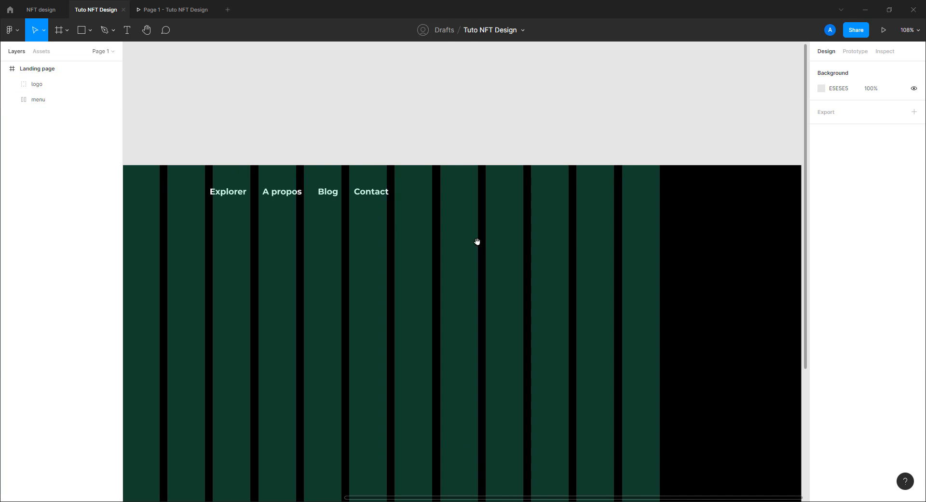
drag(419, 239, 436, 249)
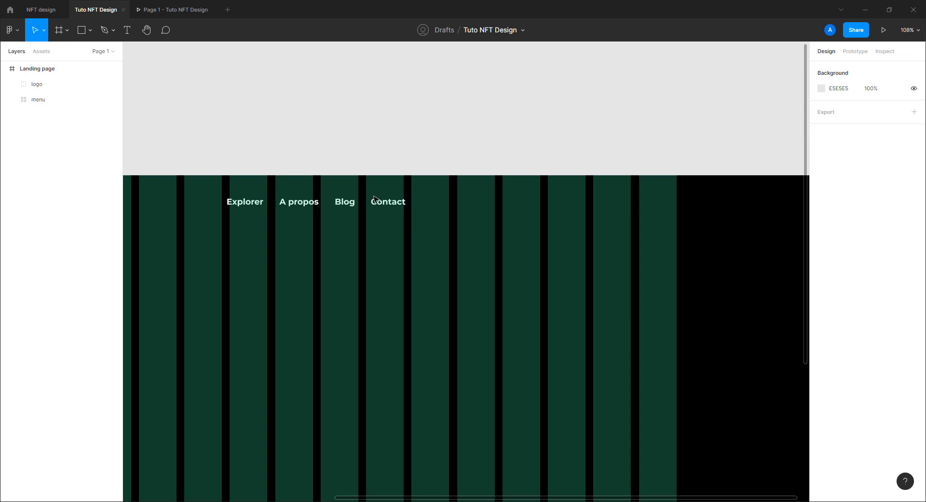
double_click(393, 206)
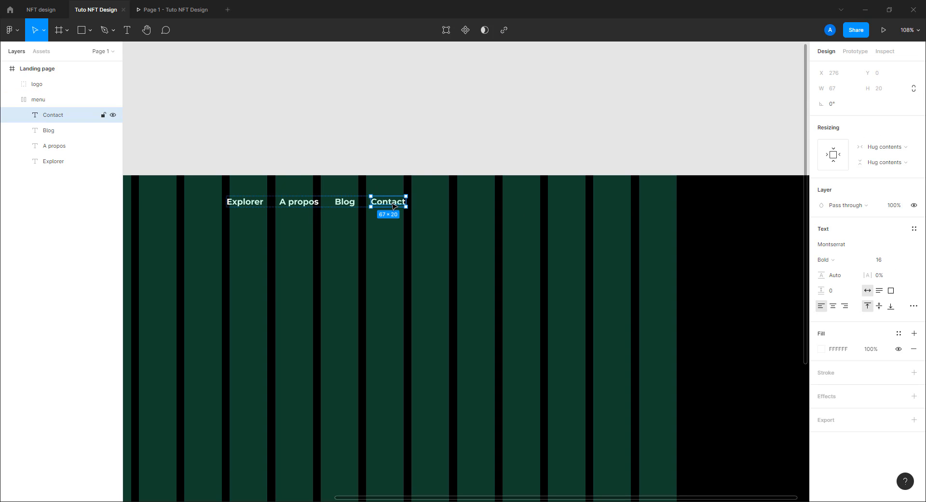
click(446, 221)
key(ctrl+v)
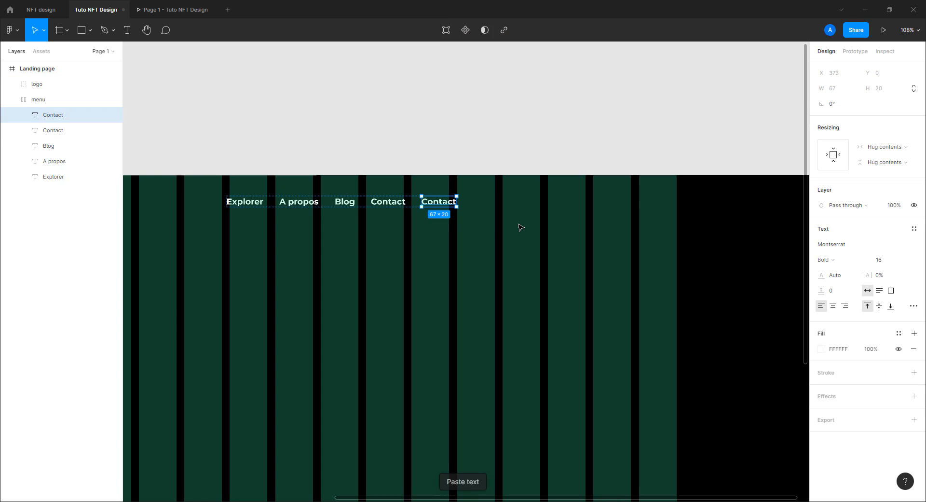
mouse_move(45, 114)
mouse_down()
mouse_move(42, 95)
mouse_move(45, 121)
mouse_up()
click(12, 114)
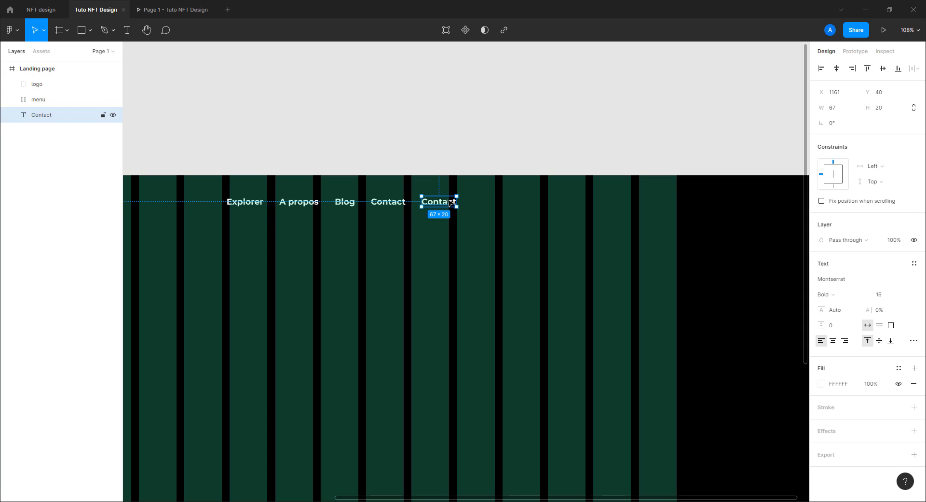
Step: Move the duplicated text along the row toward the last grid columns and change its wording to "Connect Wallet"
drag(443, 203, 623, 203)
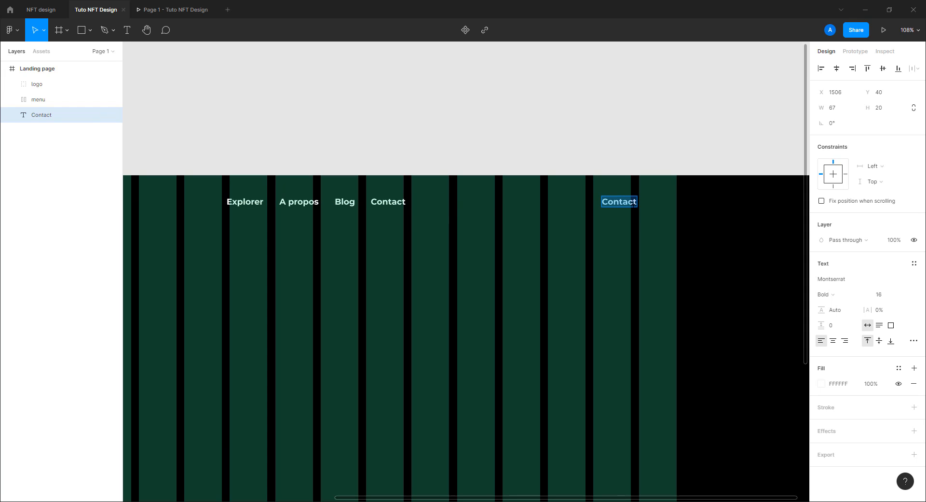
text(Connect Wallet)
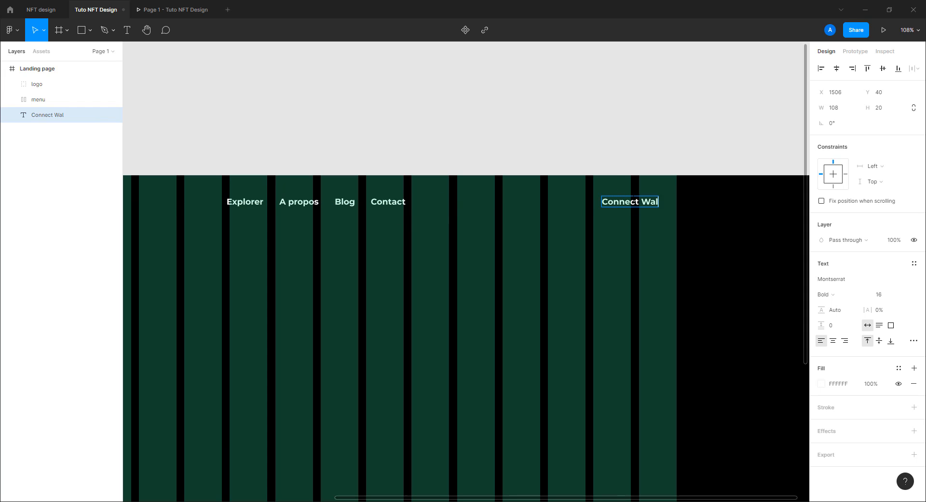
click(635, 230)
drag(633, 205, 597, 236)
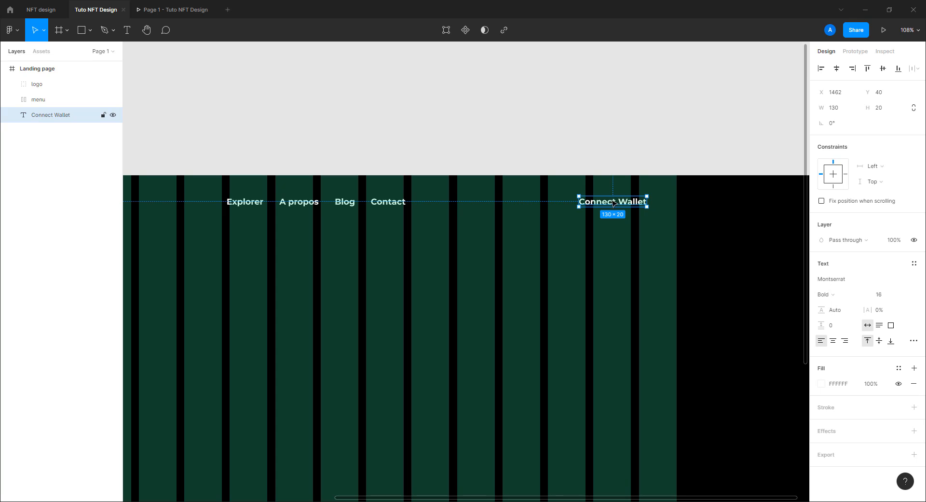
drag(603, 202, 590, 219)
click(590, 219)
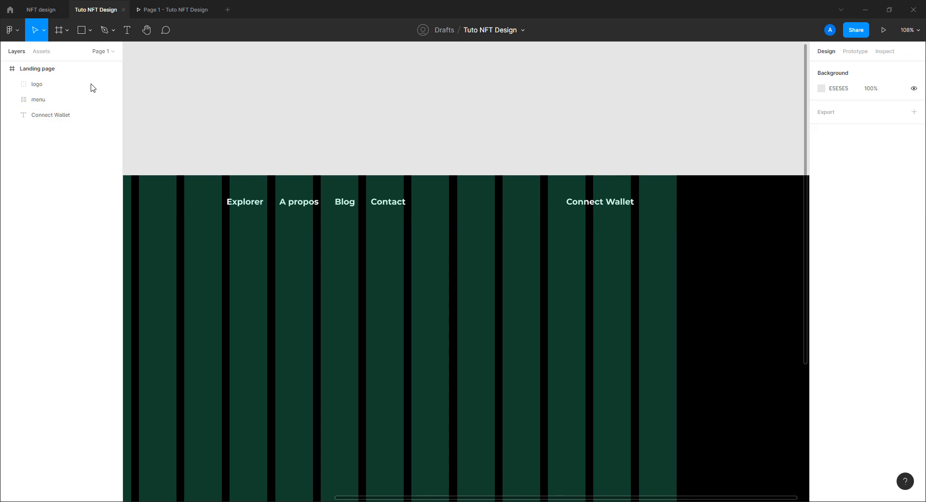
Step: Draw a rectangle about 182 × 43 around "Connect Wallet" and place its layer beneath the text
click(90, 30)
click(63, 51)
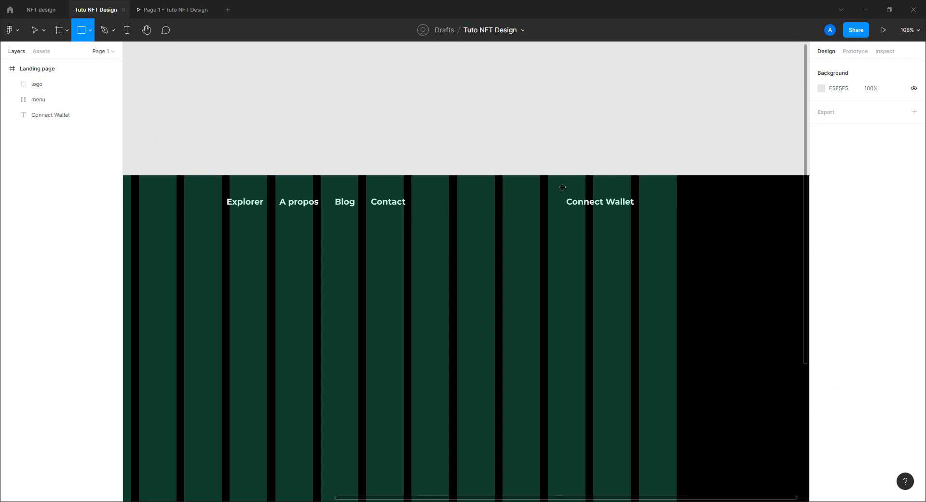
drag(555, 191, 650, 212)
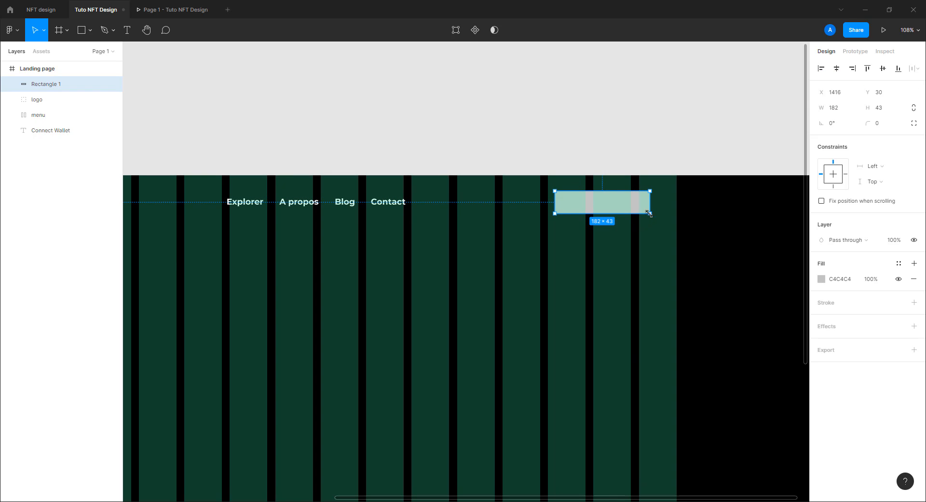
drag(55, 91, 52, 135)
Step: Group the Connect Wallet text with its rectangle and name the group "btn"
click(611, 223)
drag(611, 224, 662, 191)
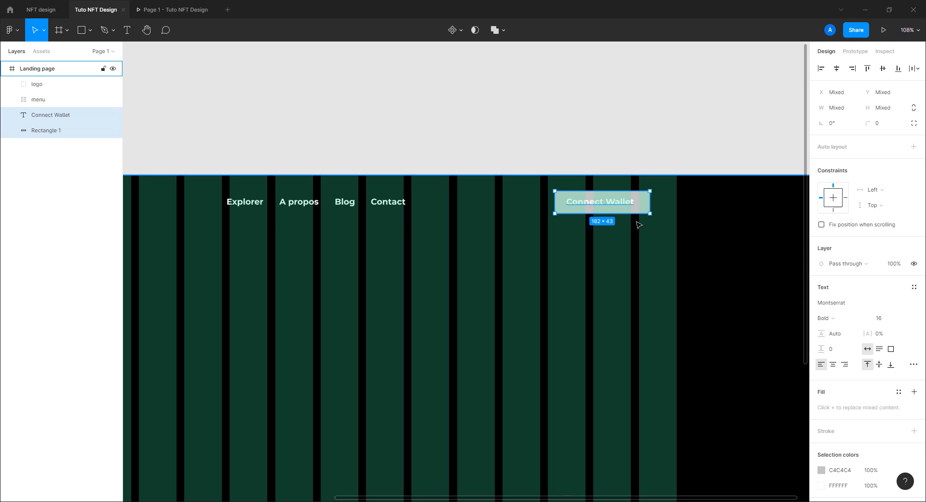
key(ctrl+g)
double_click(62, 121)
text(btn)
click(89, 139)
Step: Apply auto layout to the btn group and set its corner radius to 50
click(620, 205)
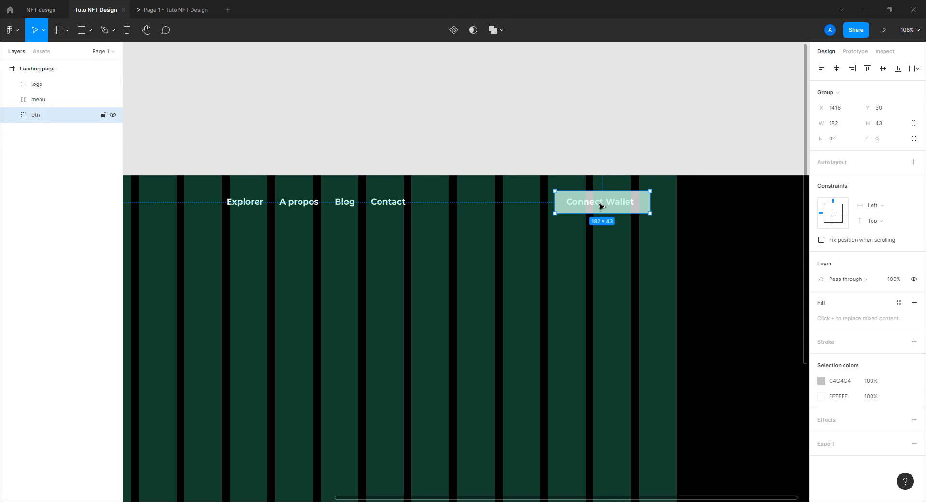
click(914, 163)
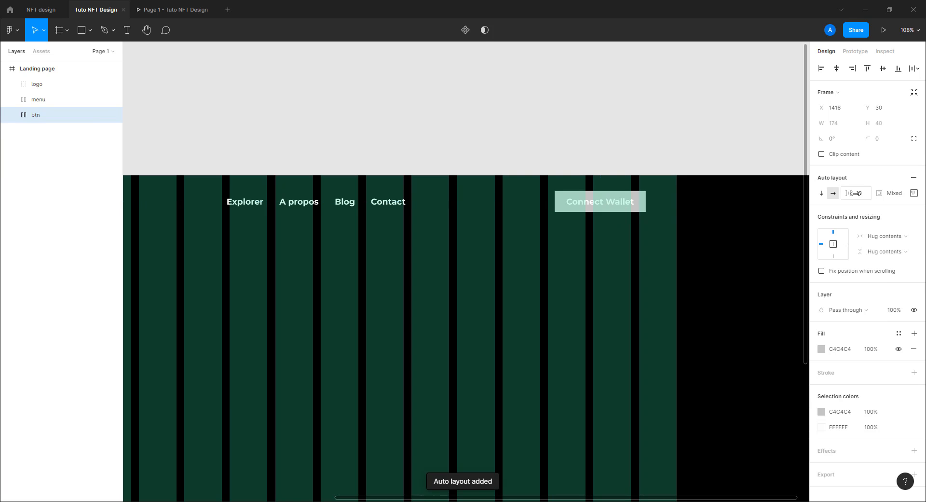
click(882, 140)
key(Return)
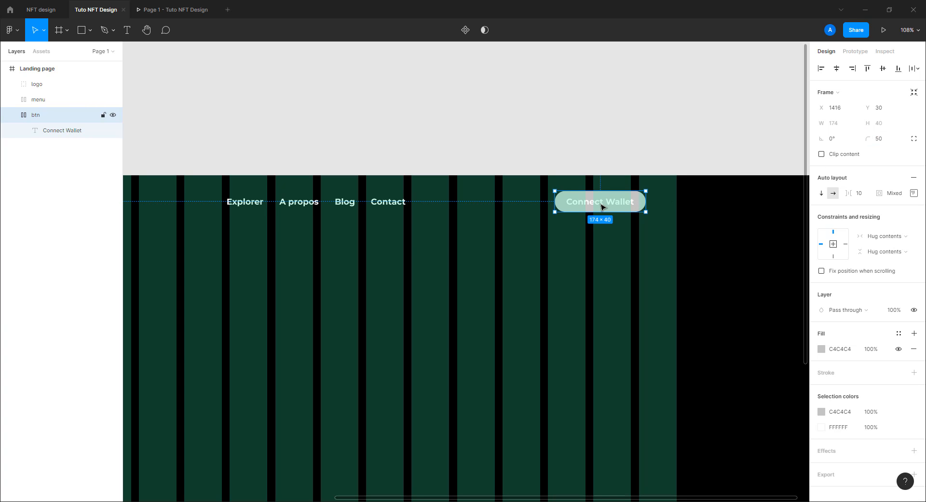
Step: Centre the button's content and set its top padding to 12 and bottom padding to 13
click(915, 193)
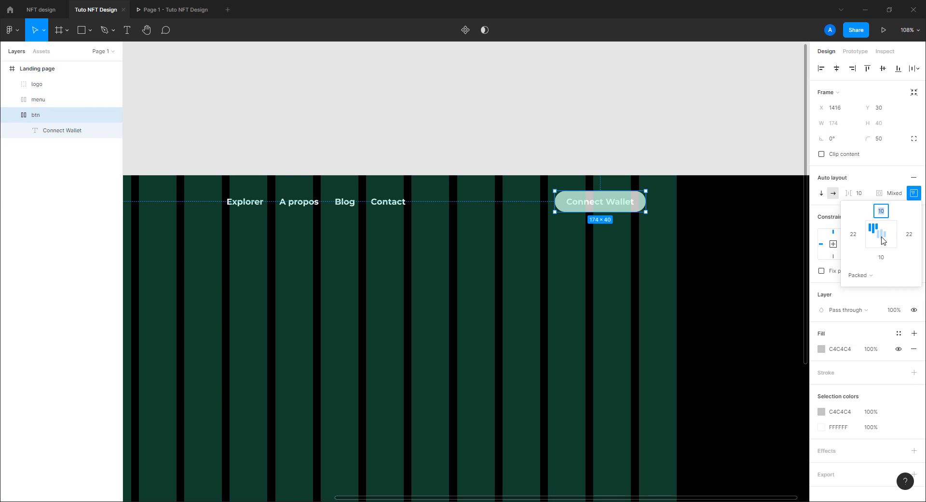
click(611, 185)
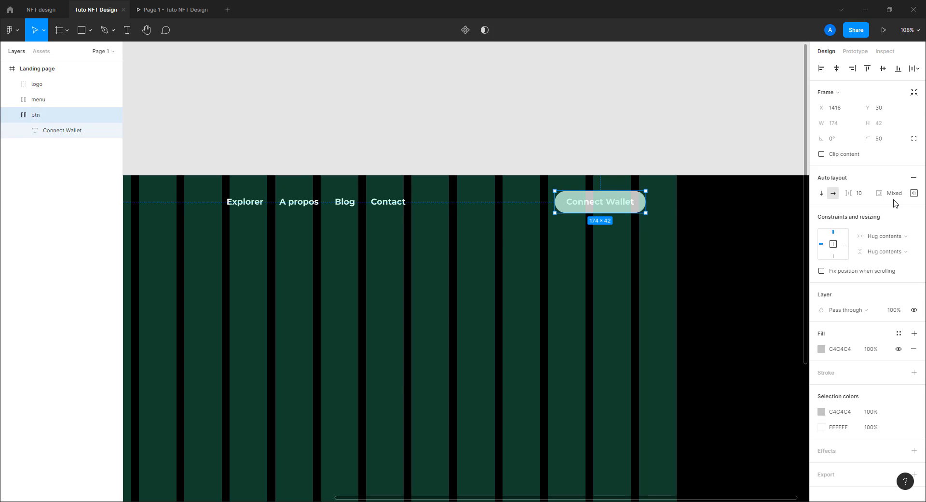
click(915, 193)
click(886, 211)
text(12)
key(Return)
click(885, 257)
key(Up)
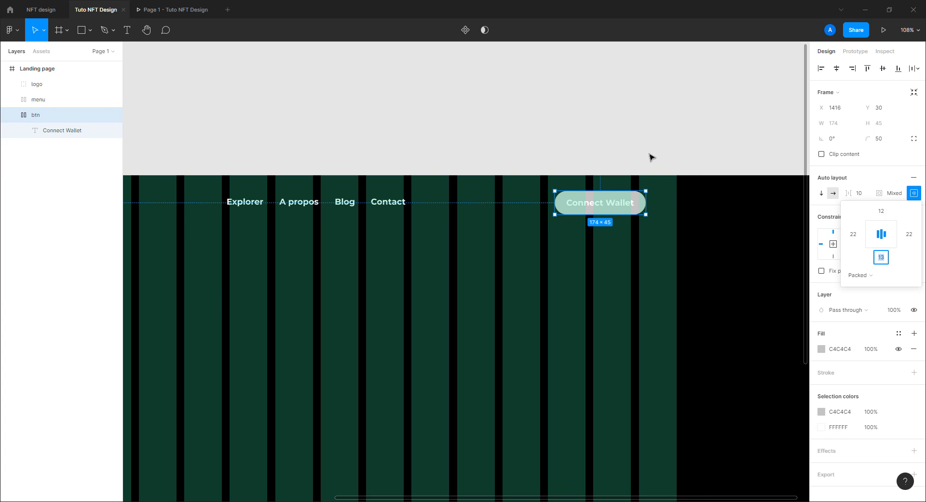
click(623, 197)
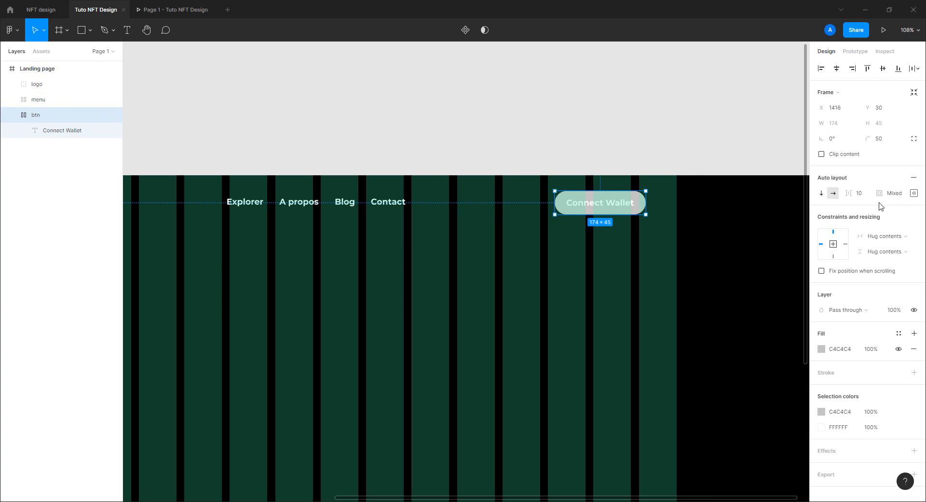
Step: Set the button's left and right padding to 25 each
click(915, 195)
click(857, 234)
key(Up)
key(Up)
key(Up)
click(909, 235)
key(Up)
key(Up)
key(Up)
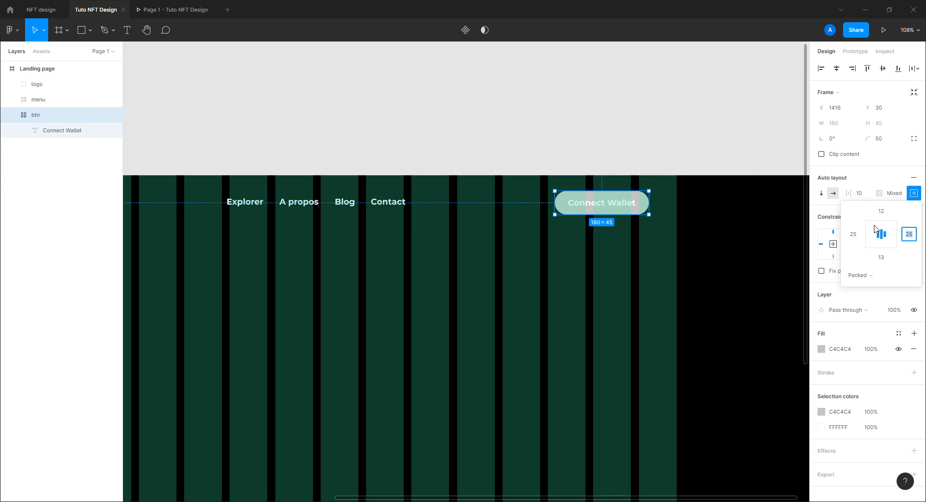
click(719, 149)
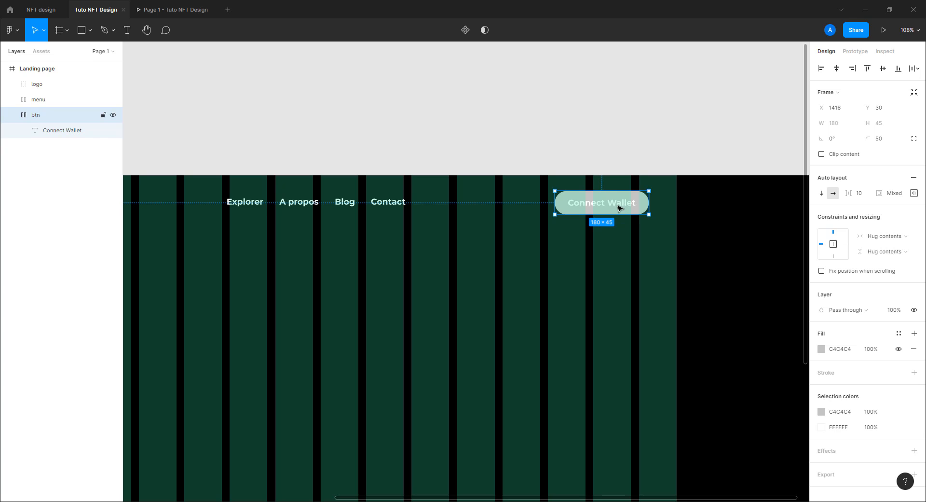
Step: Move the Connect Wallet button so it ends at the last grid column's outer edge, level with the menu
click(632, 154)
click(617, 210)
mouse_move(615, 215)
mouse_down()
mouse_move(643, 217)
mouse_move(447, 202)
mouse_move(611, 202)
mouse_up()
click(602, 157)
Step: Check the header in the prototype preview with its interface hidden, then return to the Tuto NFT Design file
click(186, 9)
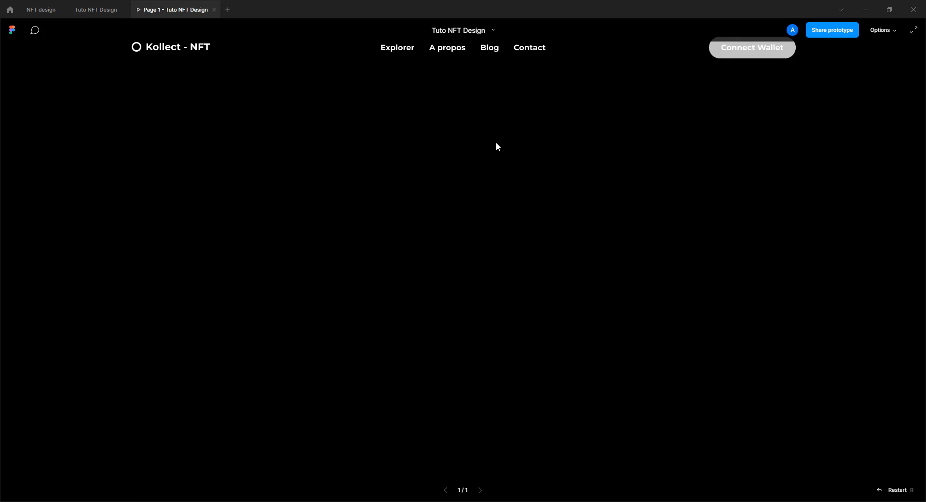
click(892, 30)
click(836, 169)
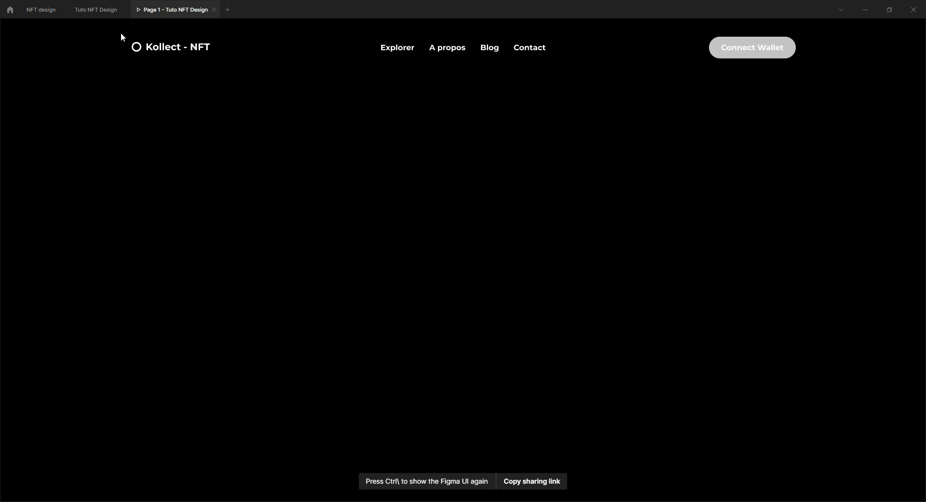
click(99, 11)
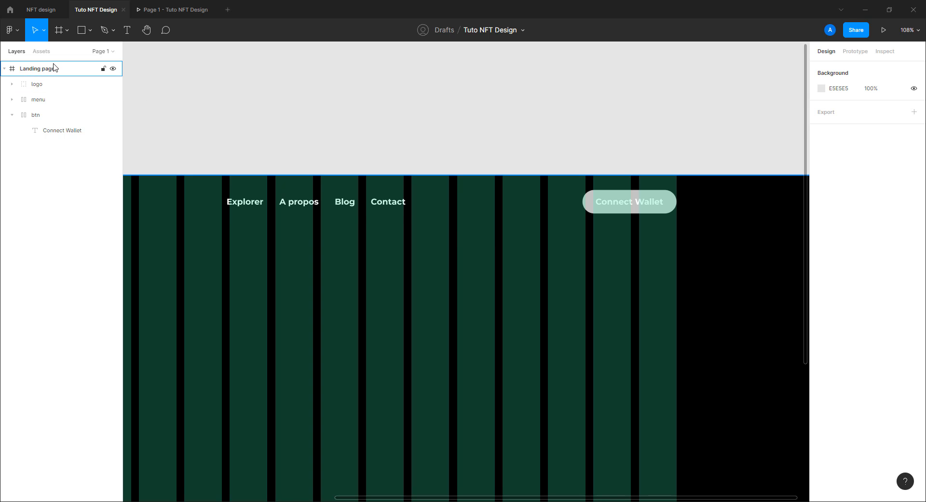
Step: Run the Iconify plugin and clear its icon search field
right_click(345, 128)
mouse_move(378, 208)
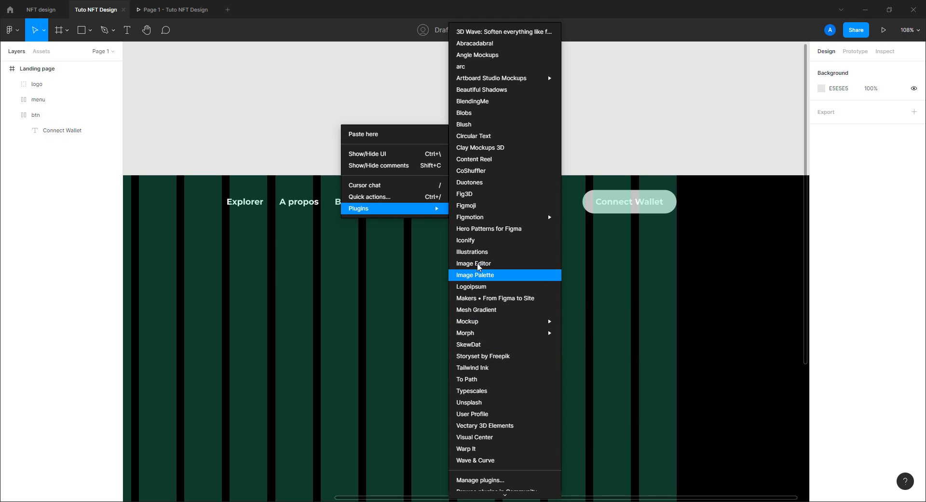
click(481, 242)
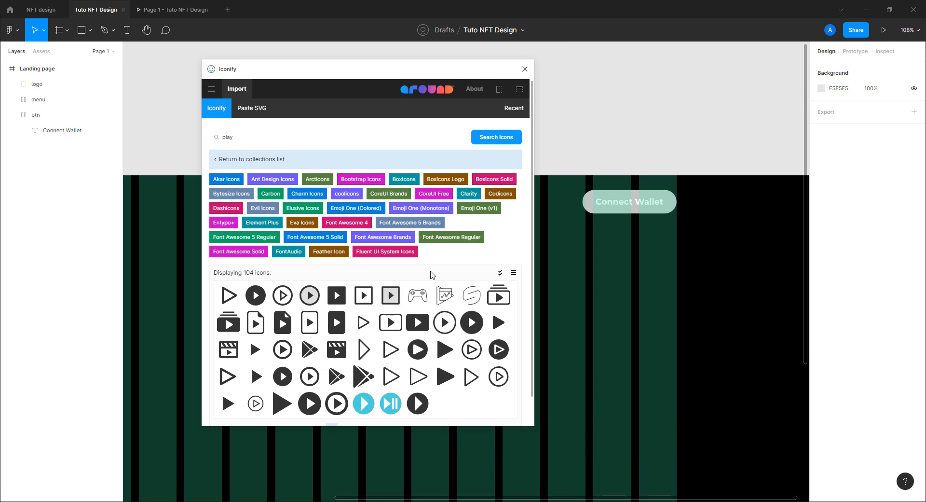
scroll(432, 275, down, 1)
scroll(367, 288, up, 1)
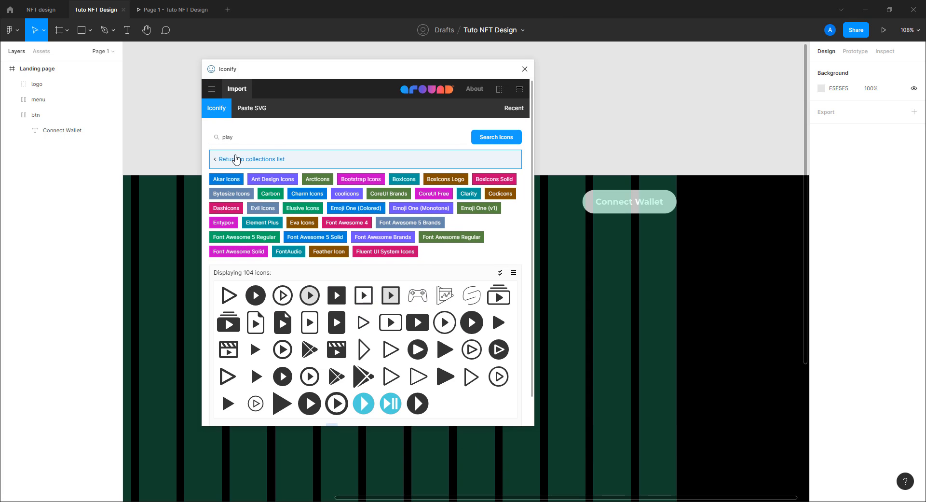
drag(233, 140, 193, 139)
key(BackSpace)
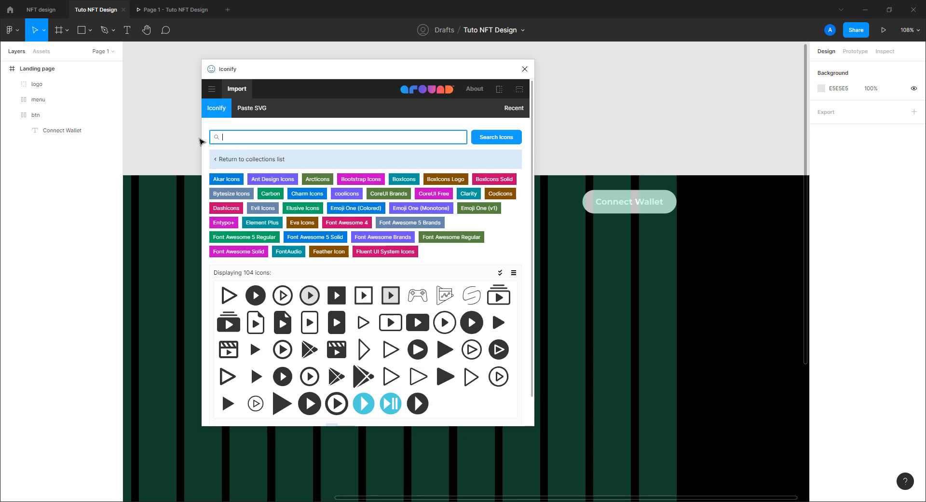
Step: Return to Iconify's collections list and open the BoxIcons collection
click(240, 161)
scroll(337, 307, down, 3)
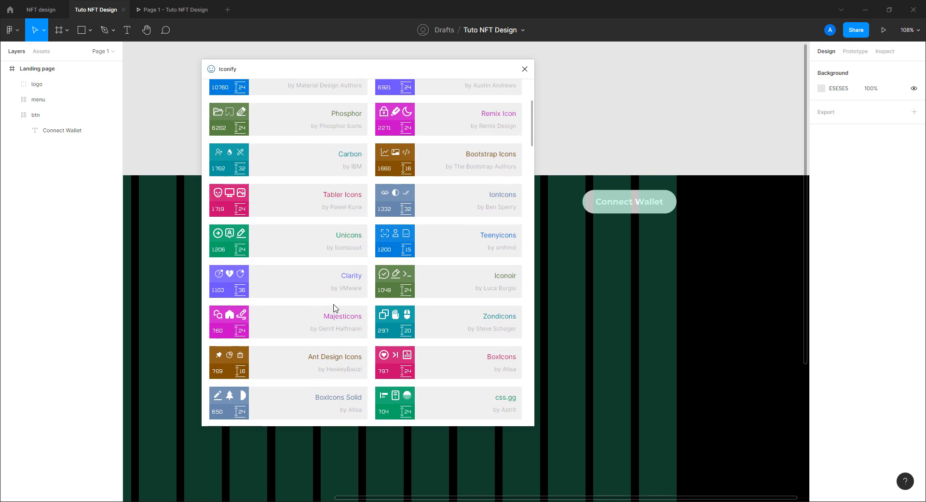
scroll(336, 307, up, 1)
scroll(439, 251, down, 2)
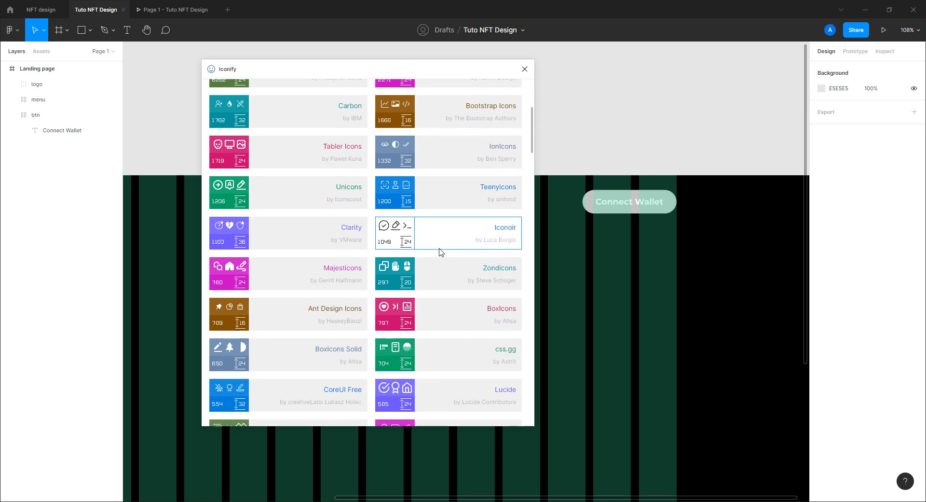
click(455, 320)
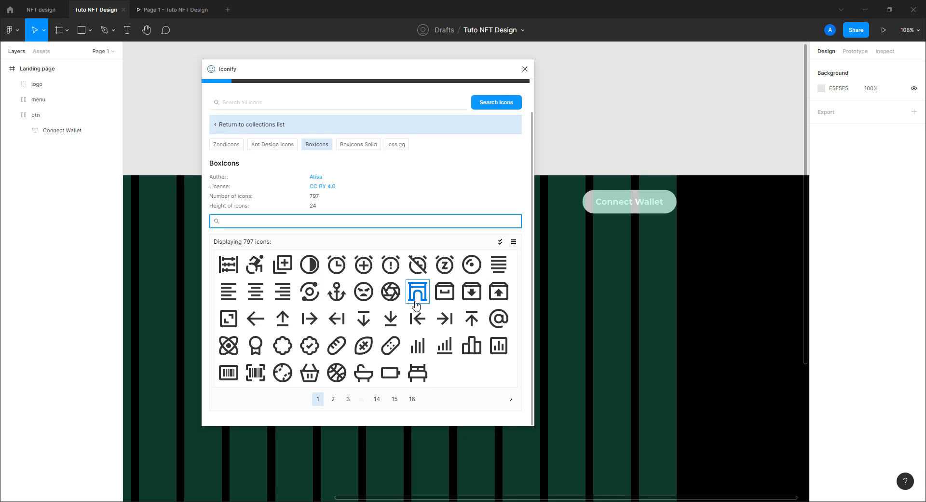
Step: Import the coin-stack icon from page 5 of BoxIcons into the landing page frame and close the plugin
click(335, 400)
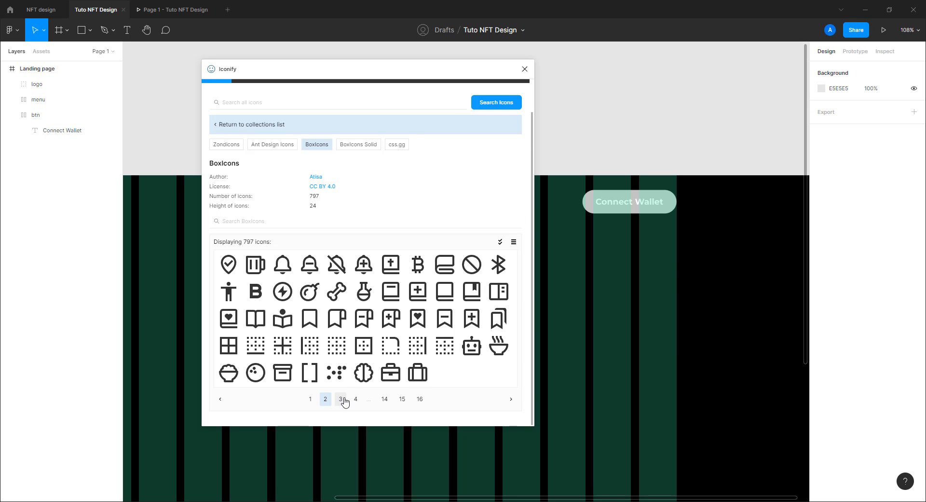
click(356, 399)
click(358, 400)
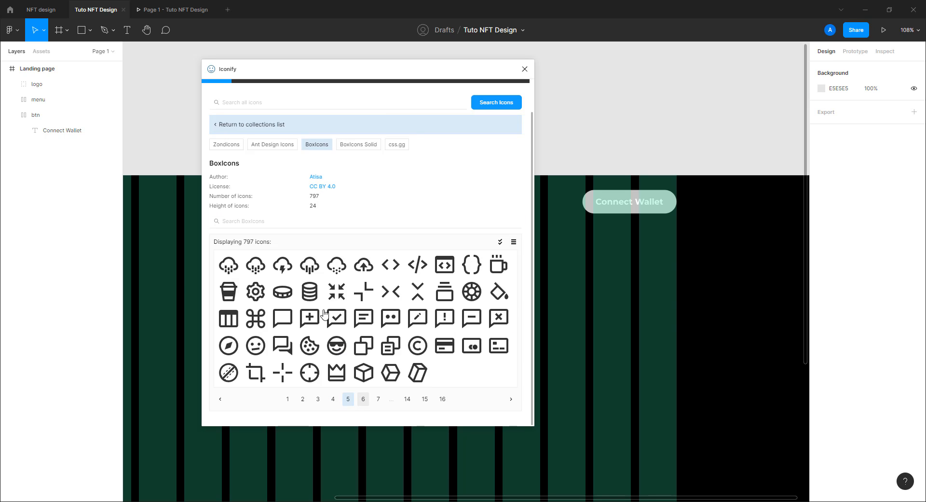
click(309, 292)
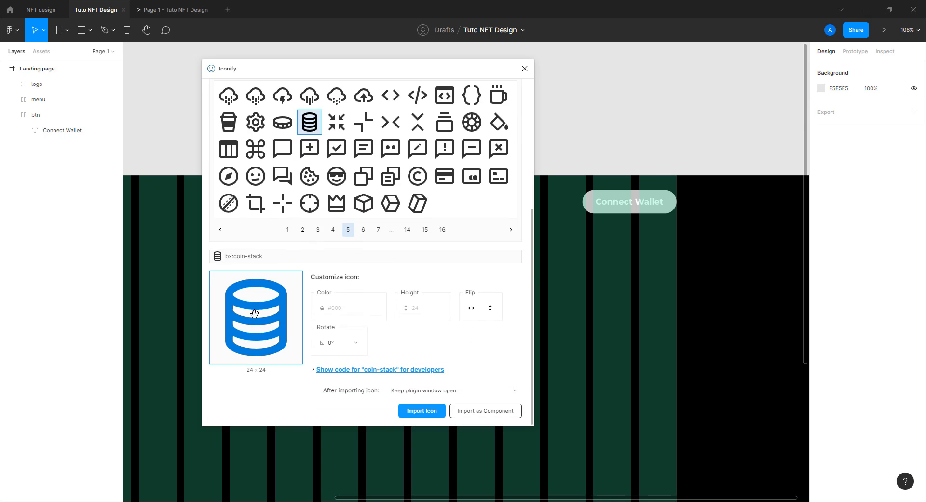
drag(254, 314, 649, 287)
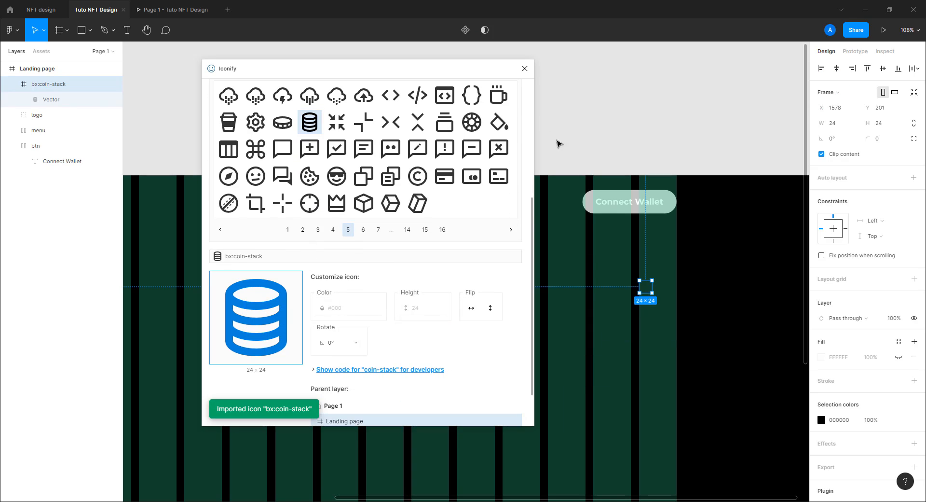
click(525, 68)
Step: Move the coin-stack icon just below the header, between menu and button, and recolour it white (FFFFFF)
drag(649, 290, 514, 232)
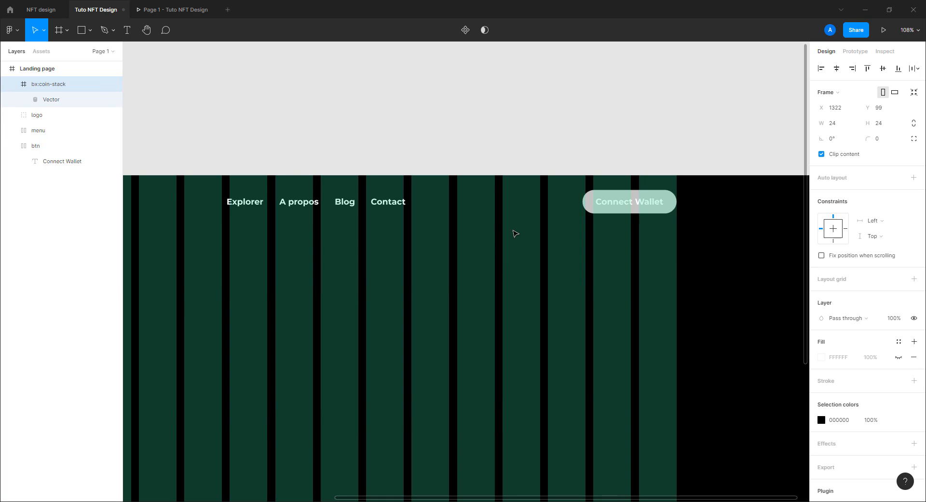
click(822, 420)
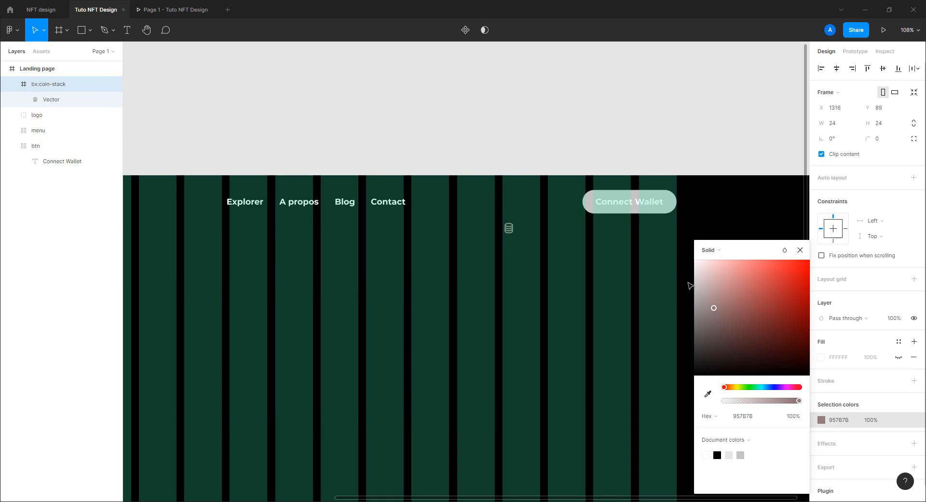
click(522, 147)
Step: Ungroup the coin-stack icon's frame and rename the remaining vector layer as ico
click(510, 228)
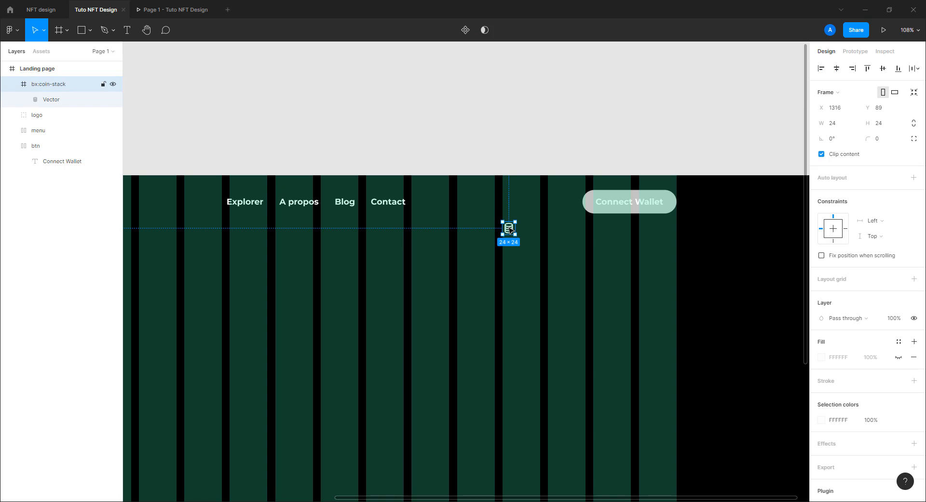
right_click(499, 228)
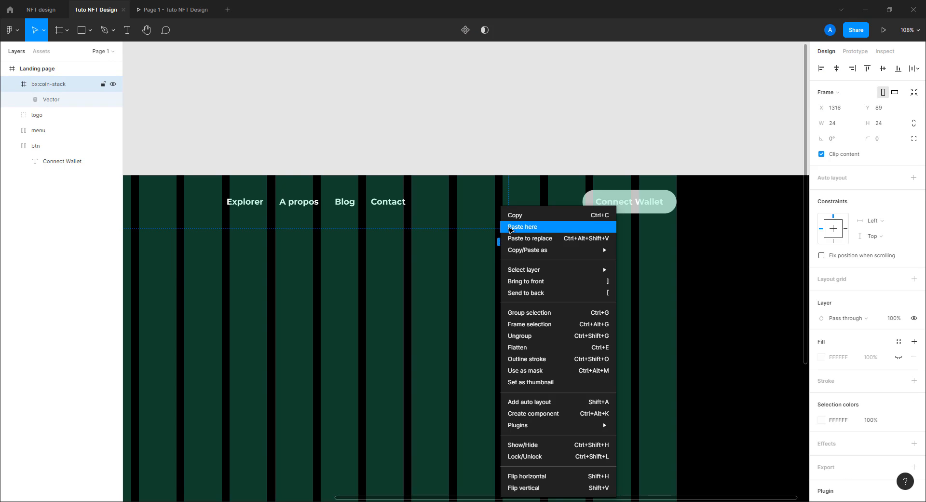
click(526, 334)
double_click(45, 85)
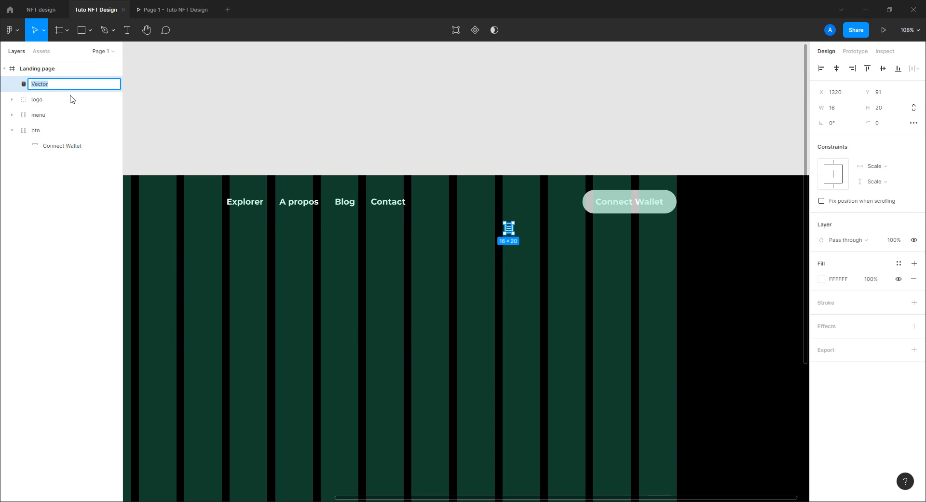
text(ico)
key(Return)
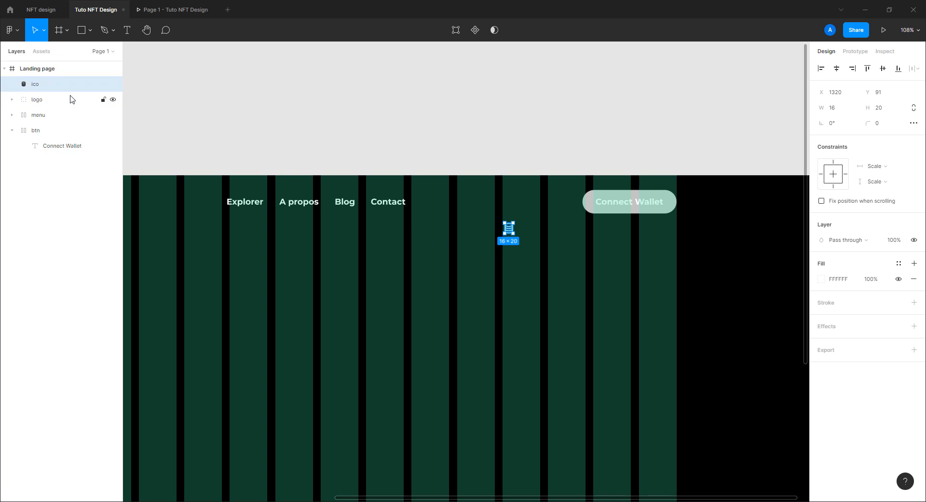
Step: Put the ico icon inside the button before the Connect Wallet text, lock its proportions and set its width to 12
mouse_move(505, 235)
mouse_down()
mouse_move(602, 211)
mouse_move(587, 209)
mouse_move(647, 209)
mouse_move(594, 207)
mouse_move(668, 200)
mouse_move(598, 205)
mouse_up()
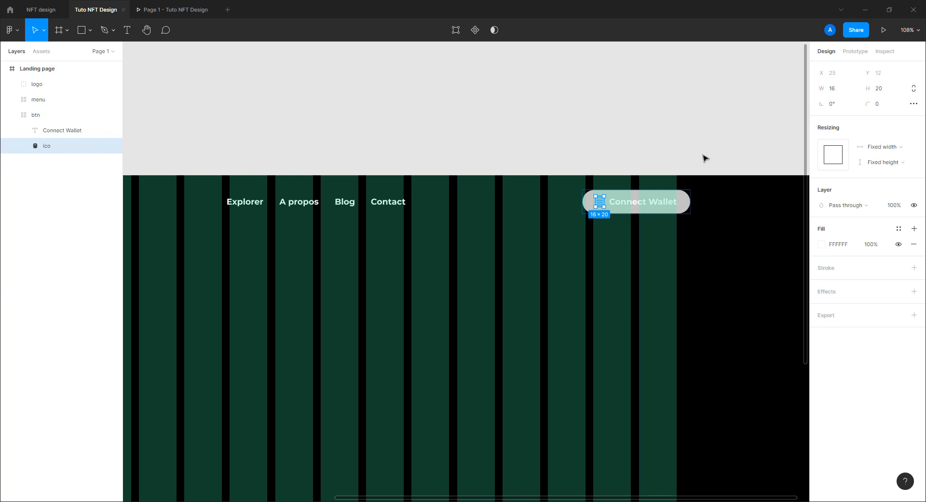
click(913, 88)
drag(828, 90, 825, 90)
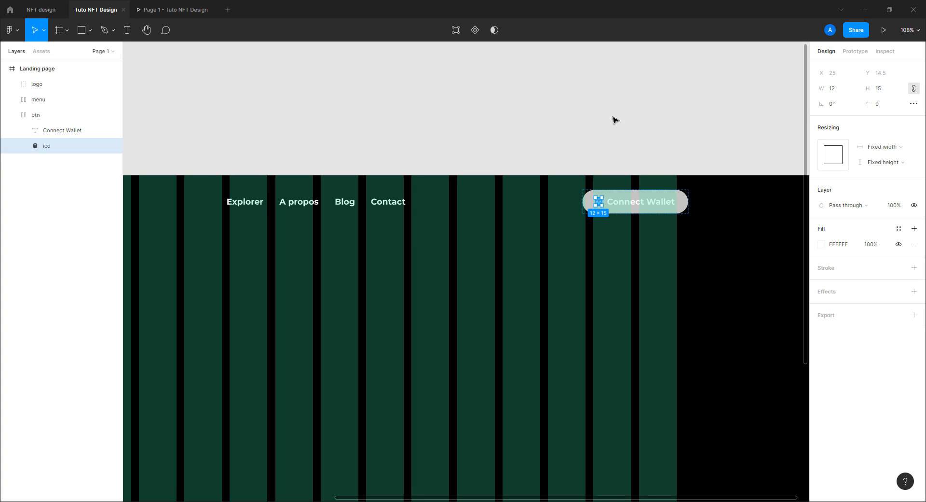
Step: Check the header in the prototype preview, then realign the Connect Wallet button to the last grid column's outer edge
click(178, 9)
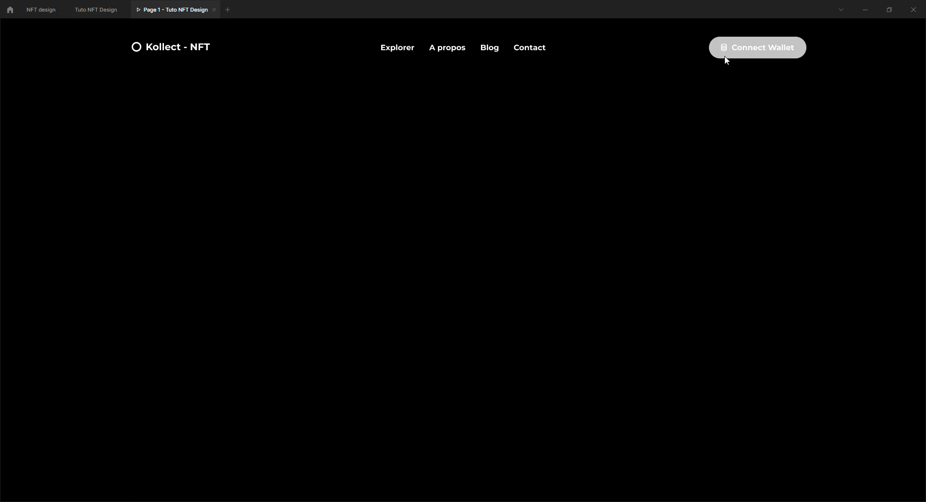
click(96, 9)
scroll(481, 248, down, 3)
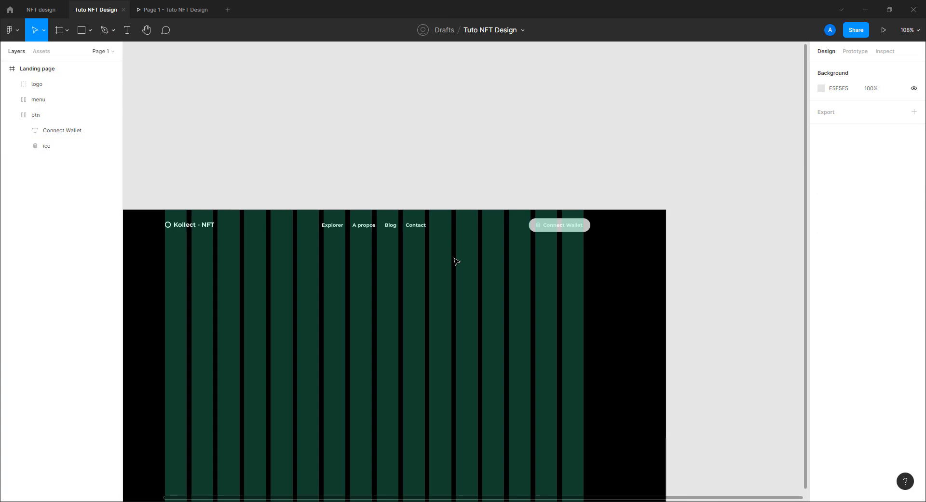
drag(529, 268, 565, 267)
click(657, 214)
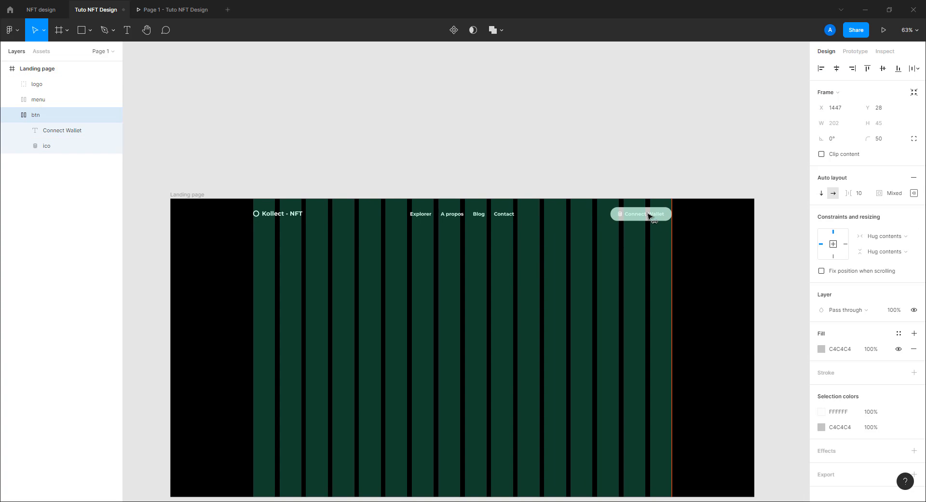
click(609, 186)
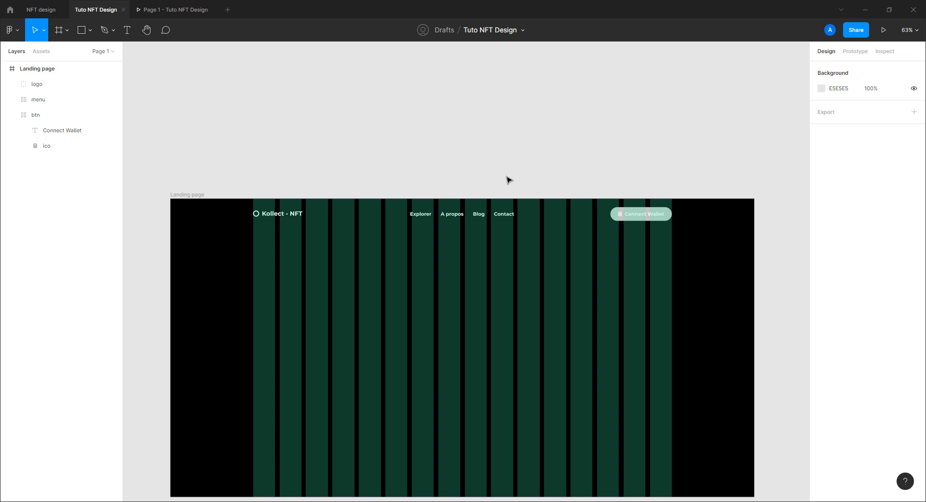
Step: Group the logo, menu and btn layers and name the group header
ctrl+scroll(473, 234, up, 2)
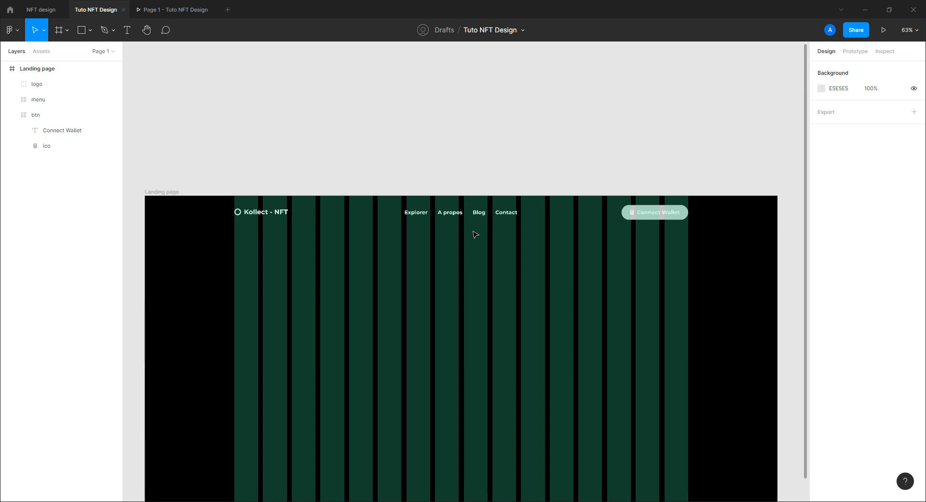
scroll(476, 221, down, 2)
drag(200, 119, 703, 208)
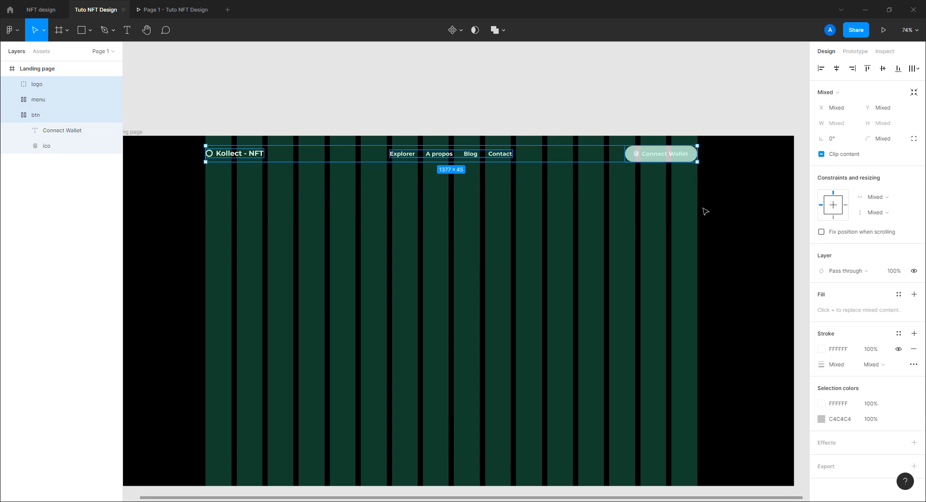
click(17, 115)
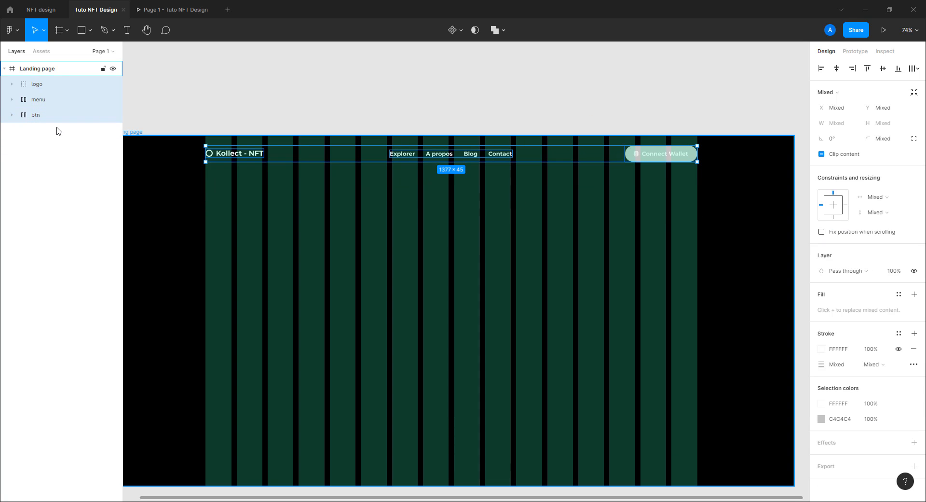
key(ctrl+g)
double_click(41, 85)
text(header)
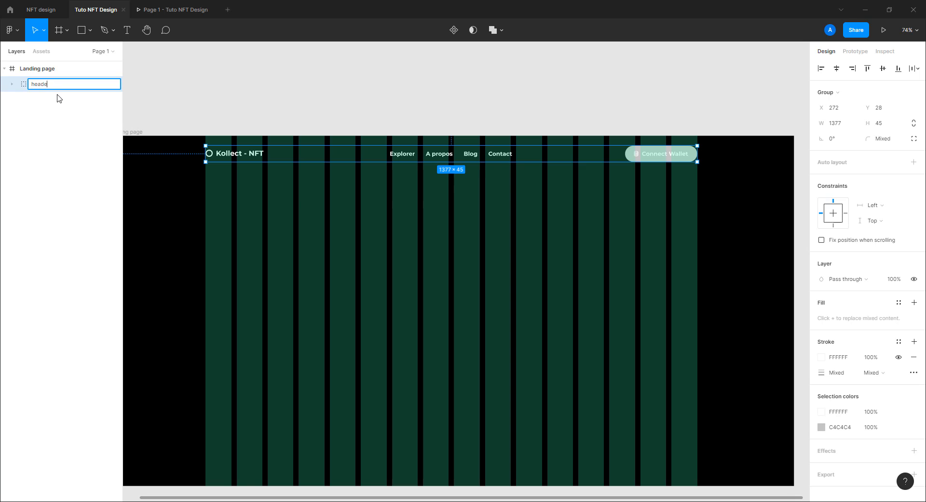
key(Return)
click(341, 122)
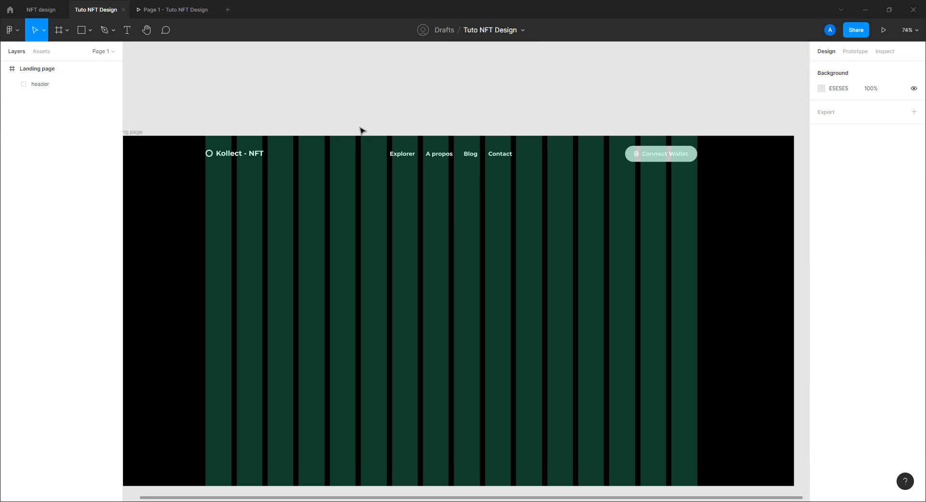
Step: Draw a narrow rectangle from the frame's top edge down to the Explorer label as a spacing gauge
scroll(408, 164, up, 5)
scroll(409, 164, up, 5)
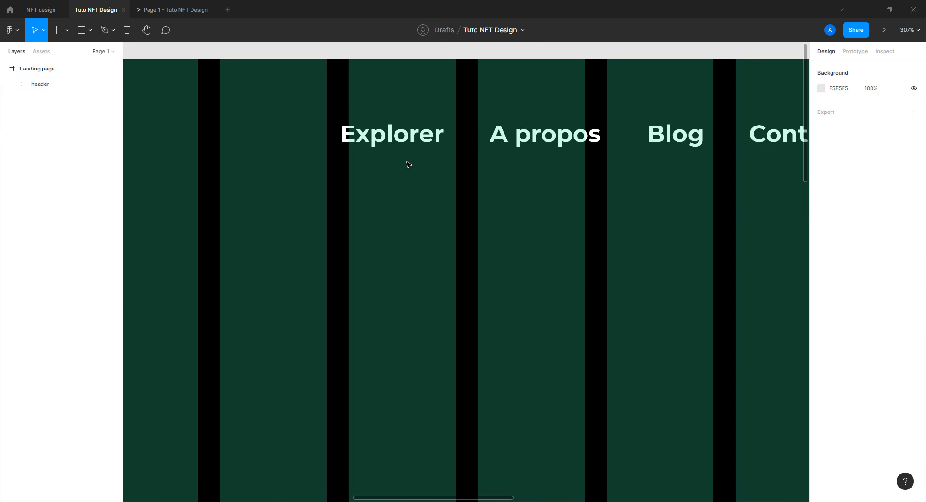
key(r)
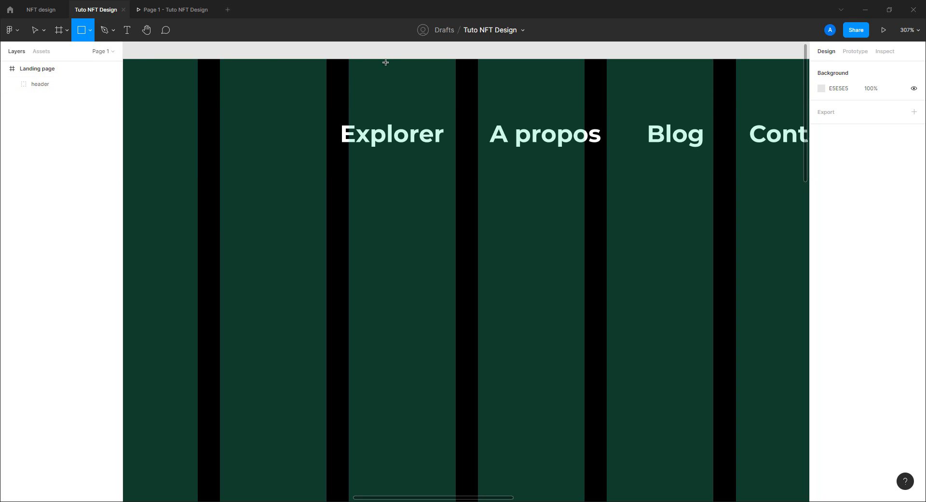
drag(384, 59, 424, 135)
Step: Nudge the header group 6 px down and delete the gauge rectangle above Explorer
click(449, 140)
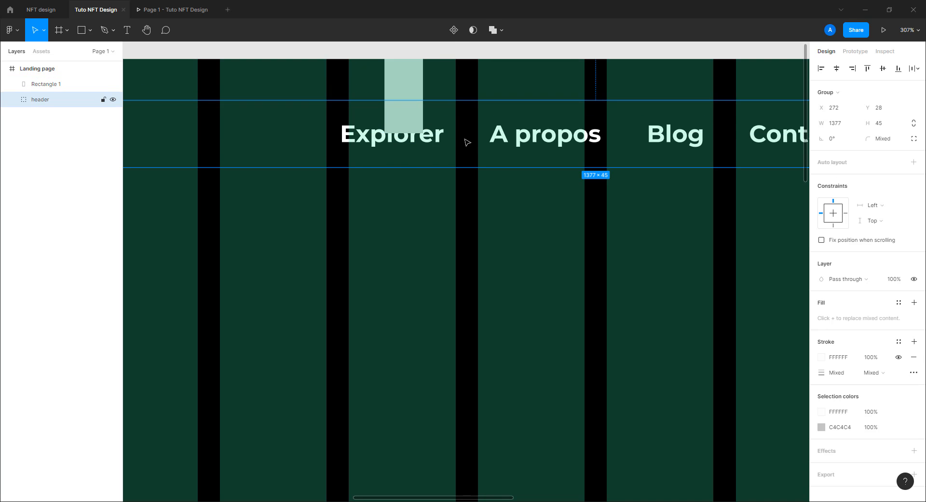
key(Down)
key(Down)
key(Down)
key(Down)
key(Down)
key(Down)
click(411, 103)
key(Delete)
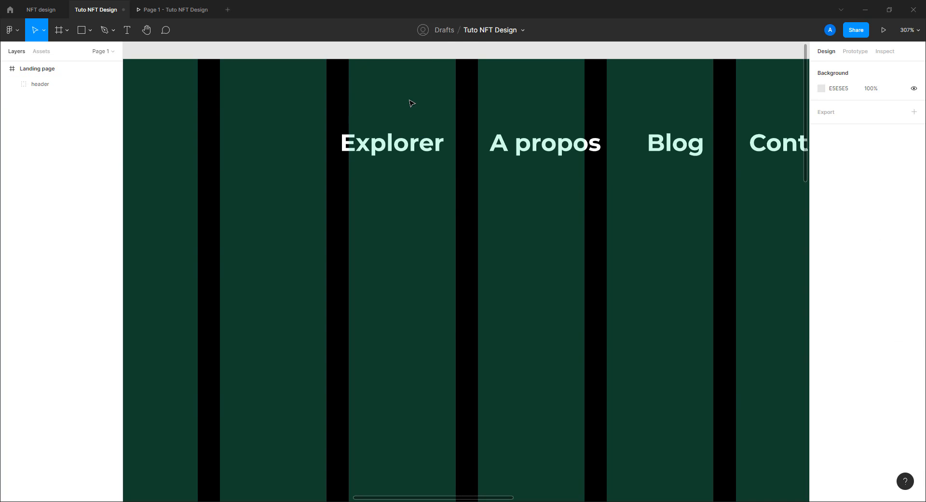
Step: Check the lowered header in the prototype preview, then return to the Tuto NFT Design file
key(shift+1)
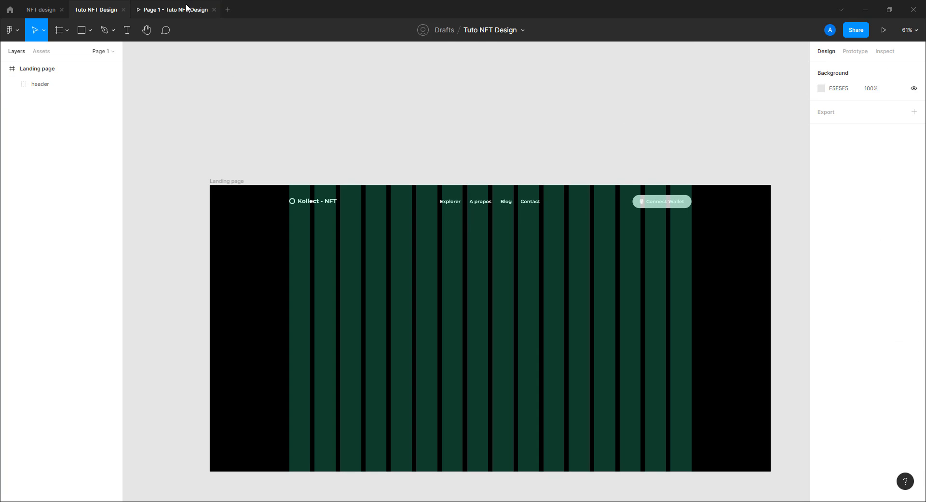
click(187, 8)
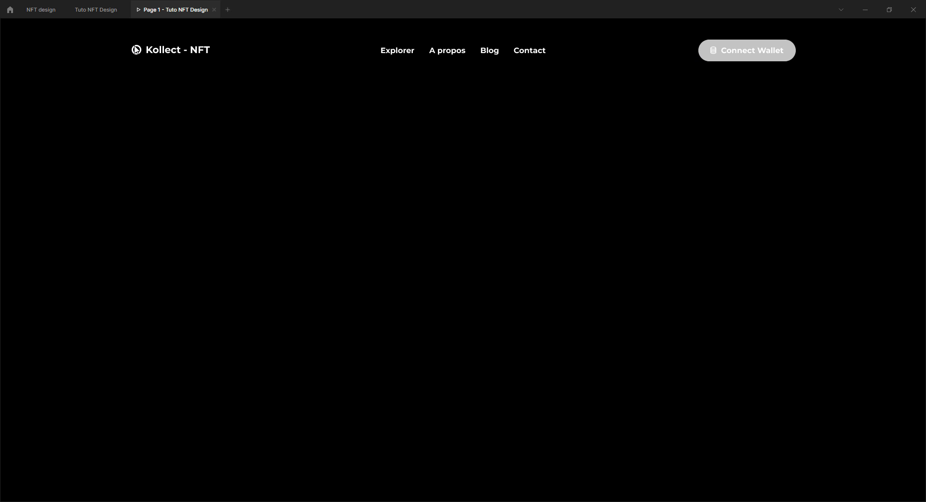
click(98, 13)
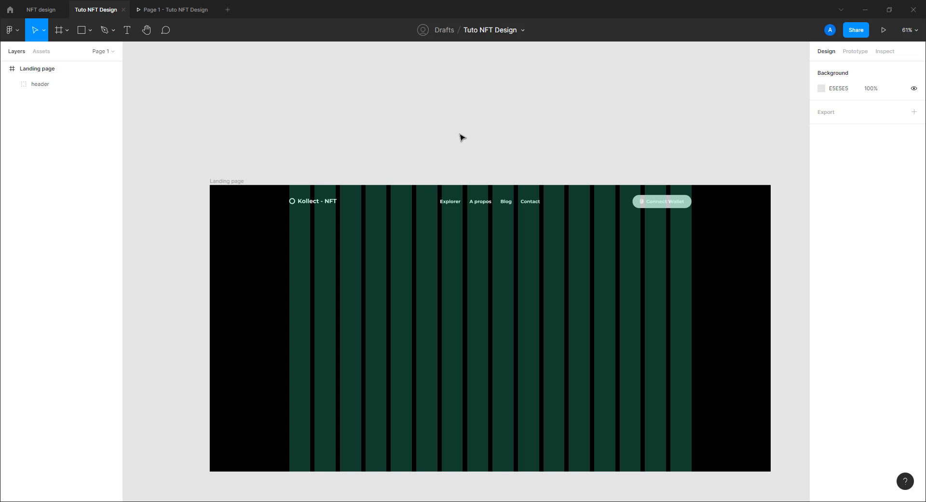
Step: Add the two-line heading text "Découvrez des artistes." below the header near the frame's first grid columns
scroll(480, 232, up, 3)
drag(487, 237, 483, 154)
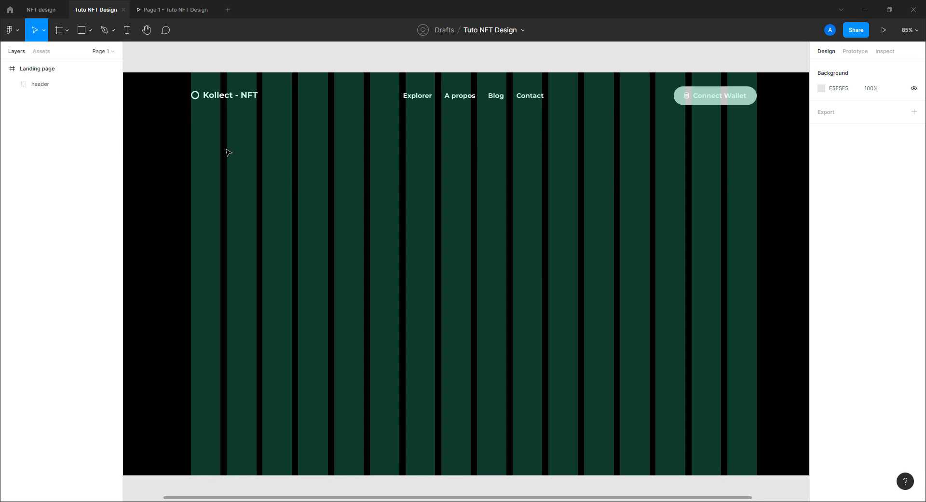
click(127, 30)
click(224, 199)
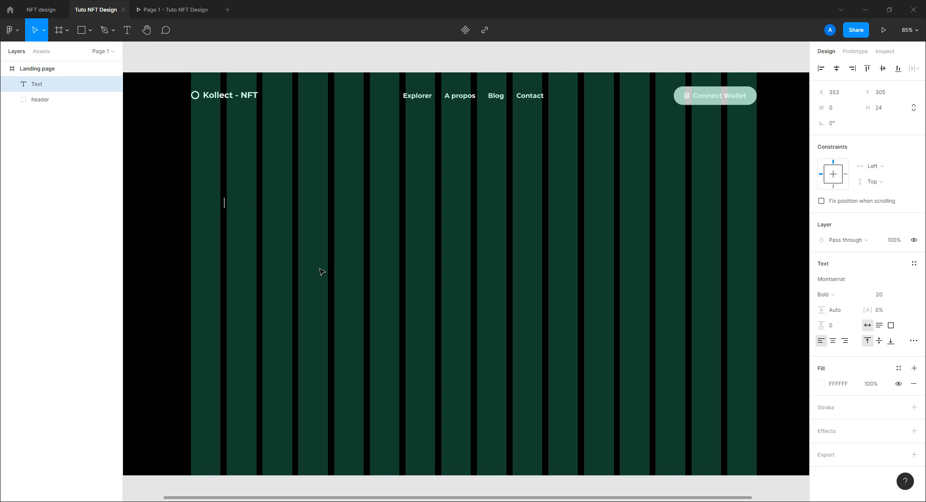
text(Découvrze)
key(BackSpace)
key(BackSpace)
text(ez des artistes.)
key(Escape)
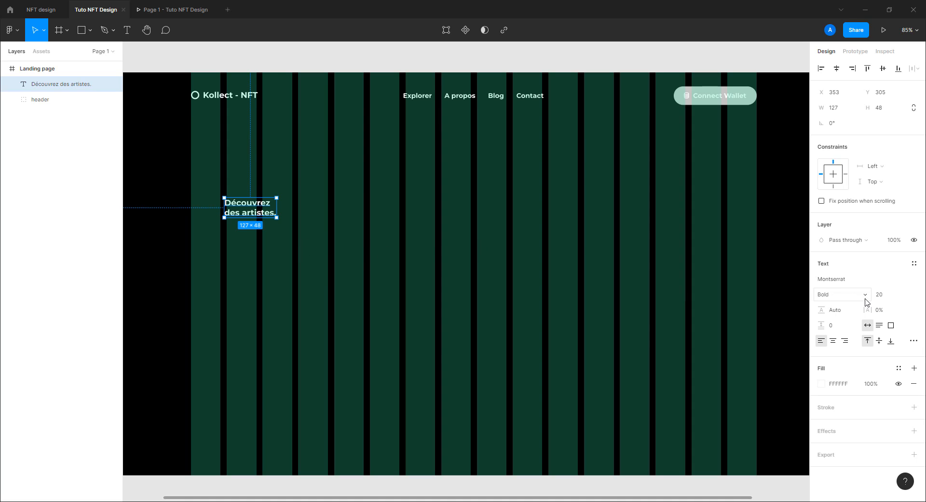
Step: Scale the "Découvrez des artistes." heading up to about 818 × 316, then switch back to the Move tool
drag(261, 210, 285, 211)
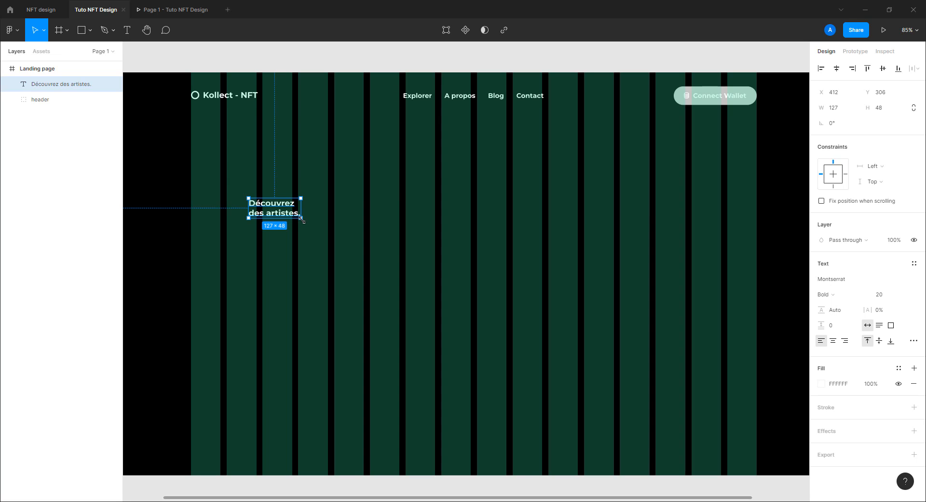
drag(306, 223, 324, 252)
double_click(325, 252)
drag(303, 219, 510, 326)
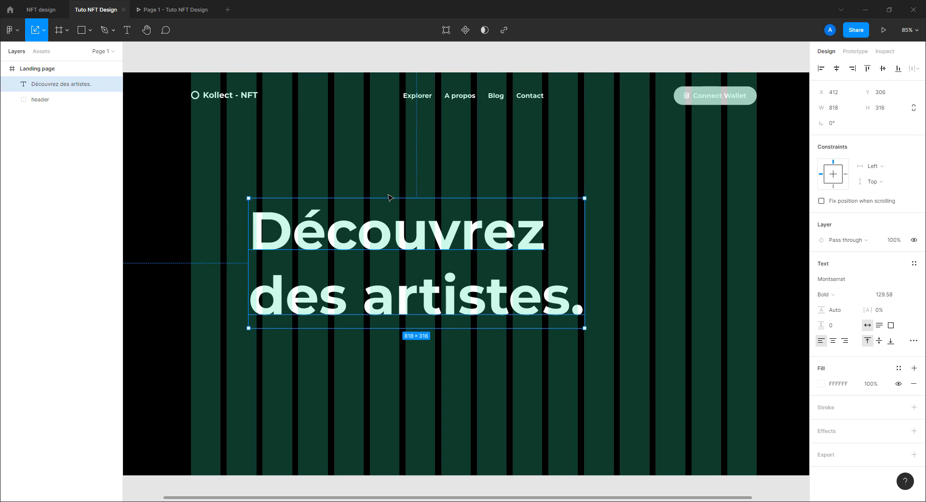
click(44, 31)
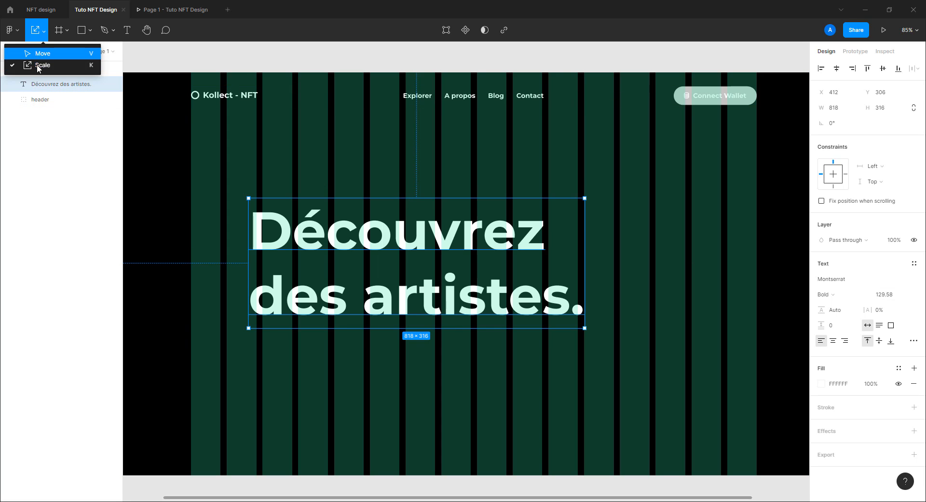
click(43, 53)
Step: Set the heading's font size to 100 and its line height to 110
click(890, 300)
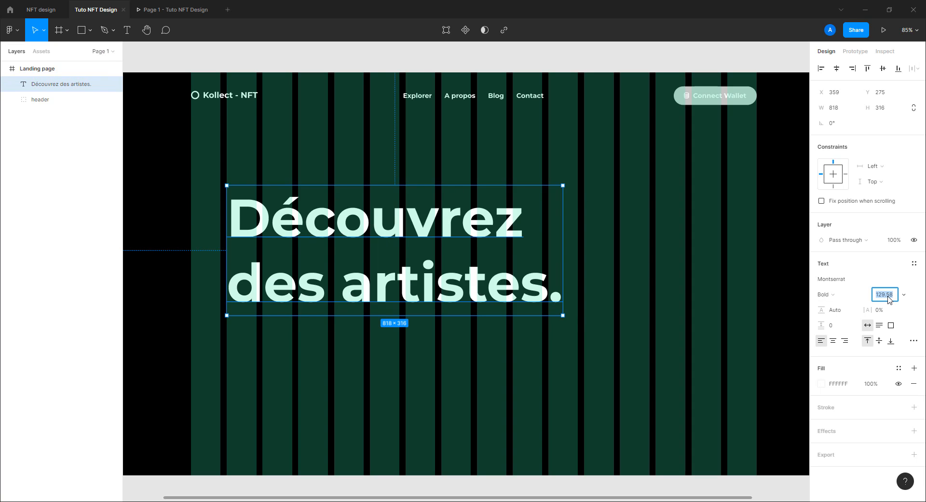
text(100)
key(Return)
click(852, 312)
text(11)
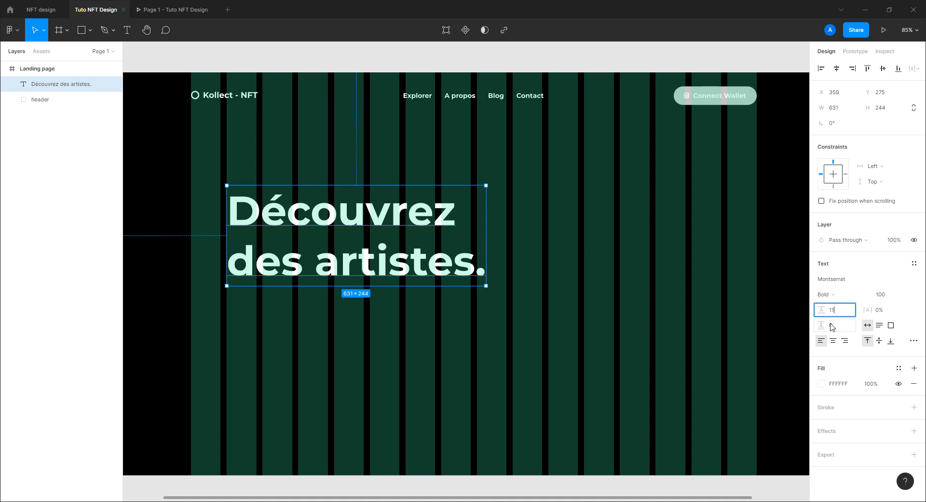
text(0)
key(Return)
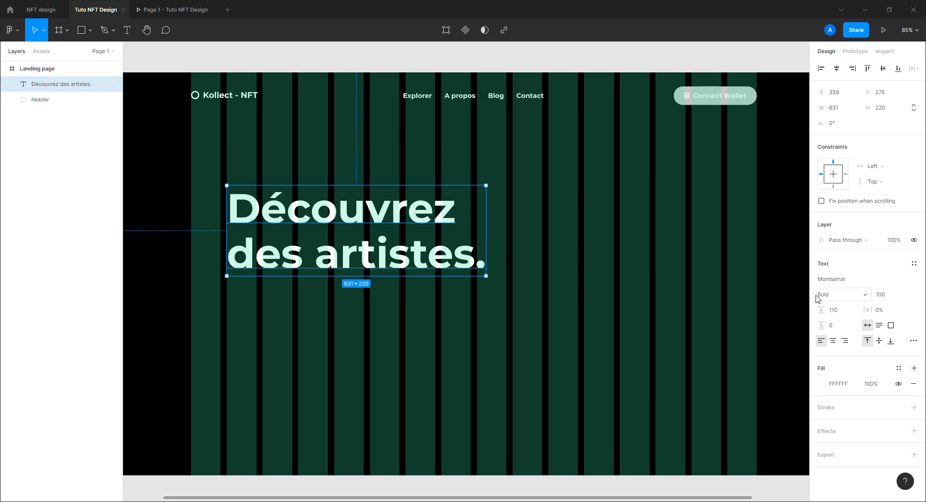
Step: Move the heading to X 264, Y 234 so its D lines up with the first grid column's outer edge
mouse_move(321, 263)
mouse_down()
mouse_move(336, 266)
mouse_move(310, 271)
mouse_move(316, 277)
mouse_up()
drag(306, 235, 274, 233)
scroll(192, 202, up, 5)
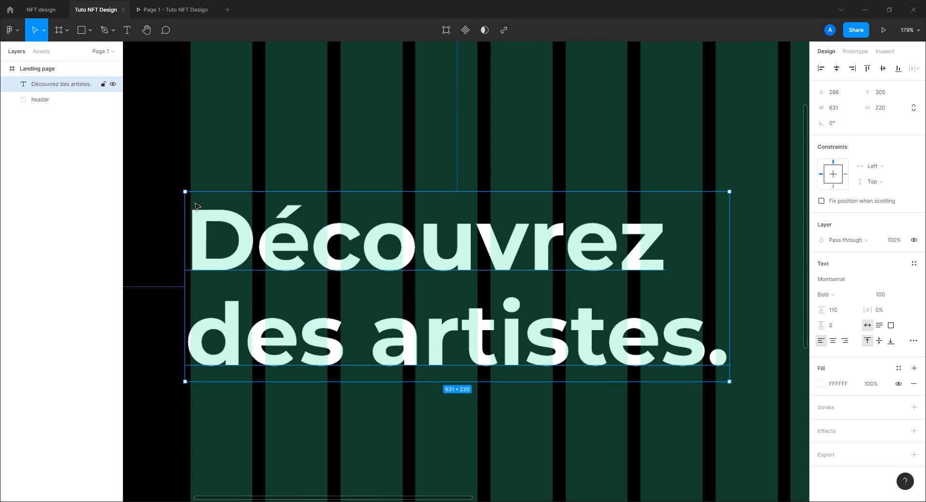
drag(206, 264, 202, 262)
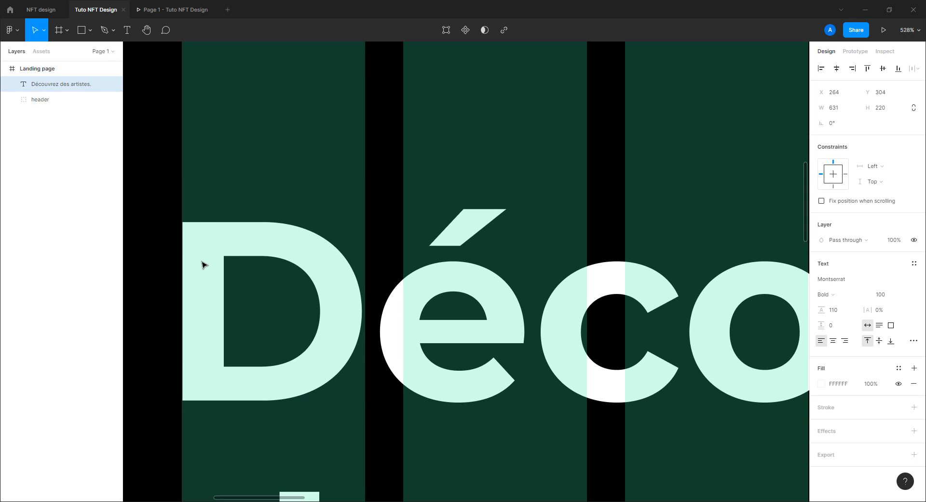
scroll(202, 264, down, 7)
drag(279, 269, 275, 251)
click(309, 328)
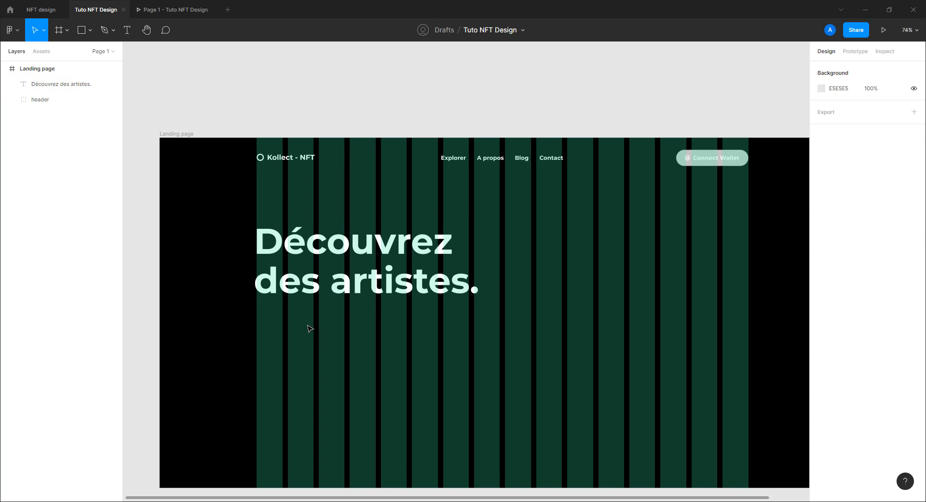
Step: Duplicate the heading directly below itself at Y 490 and set the copy to SemiBold, size 36
click(328, 291)
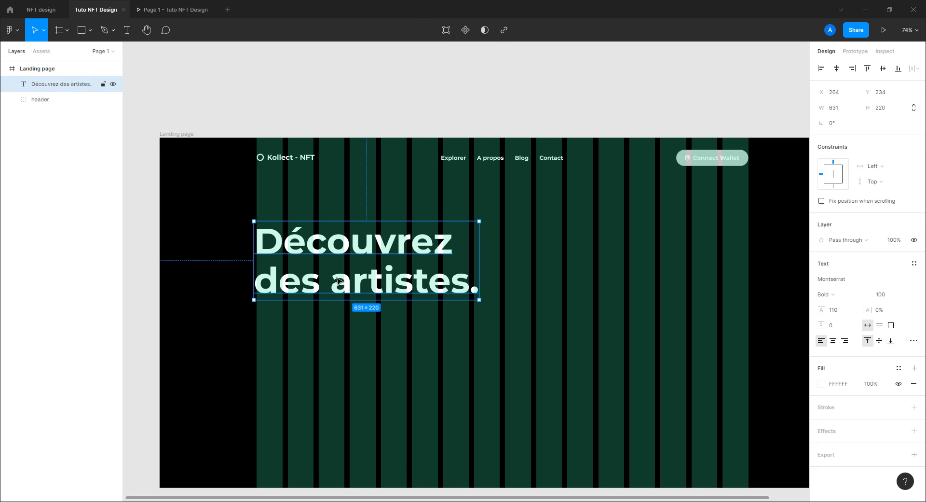
drag(402, 243, 404, 336)
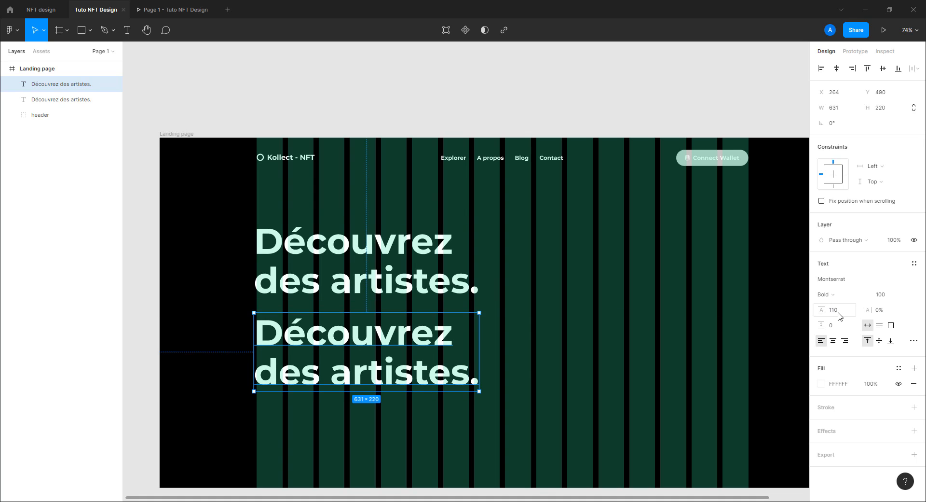
click(838, 295)
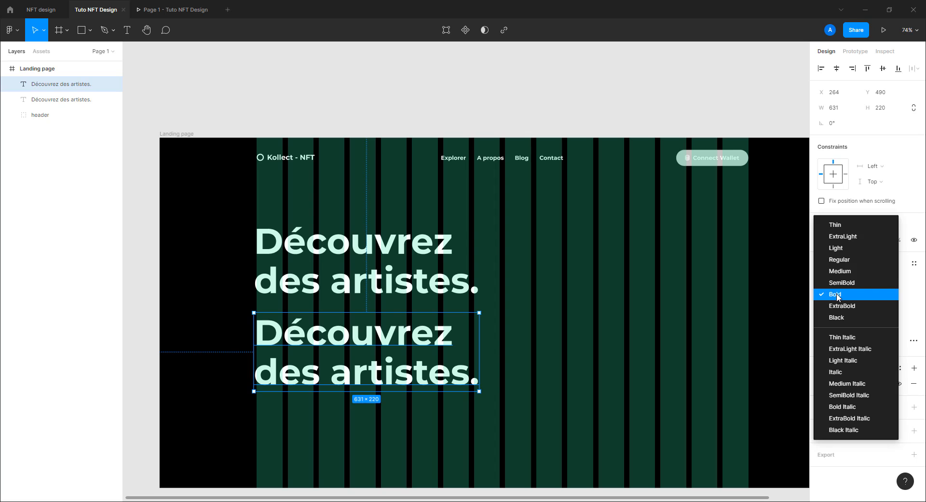
click(840, 282)
click(878, 295)
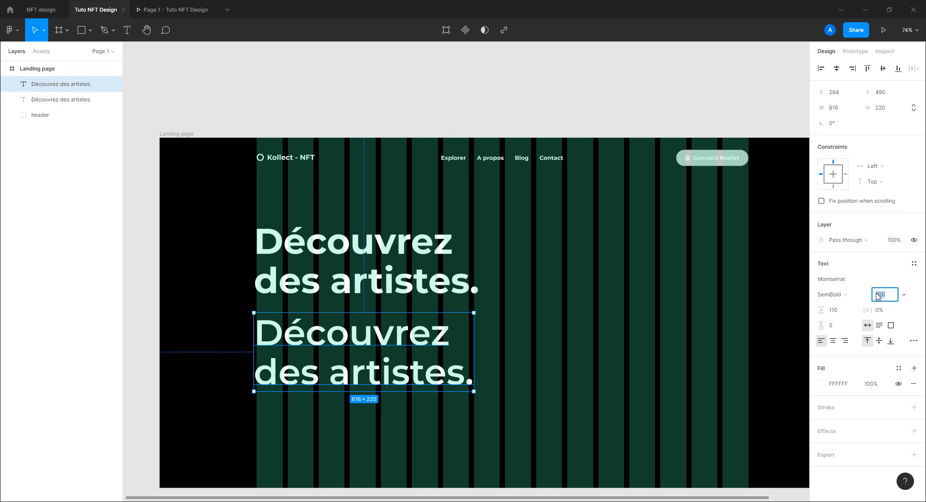
key(Return)
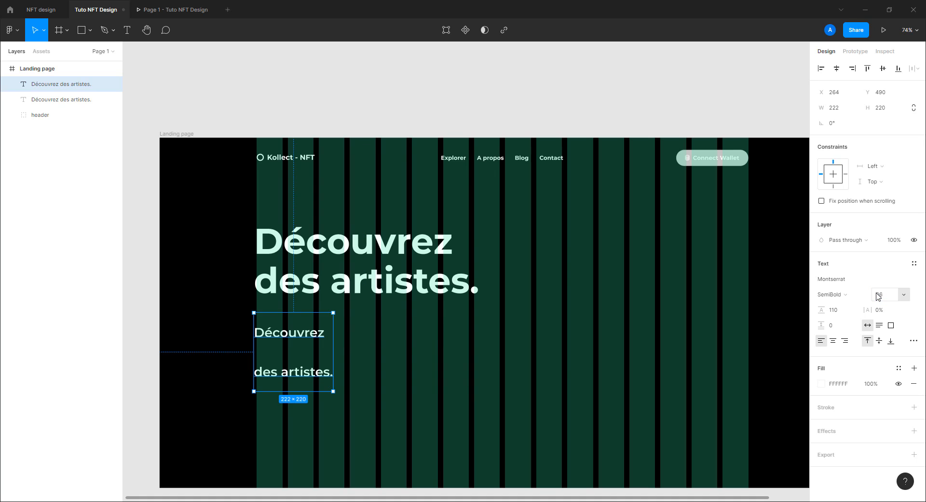
Step: Widen the copy to 618 and make it read "Collectionnez des oeuvres qui ne prennent pas de place." in A8A8A8 at 130% line height
drag(335, 353, 475, 350)
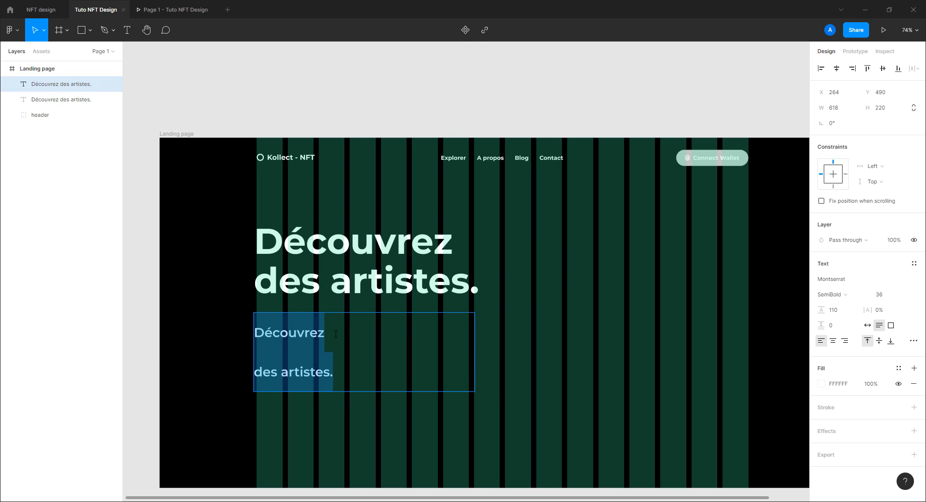
click(268, 98)
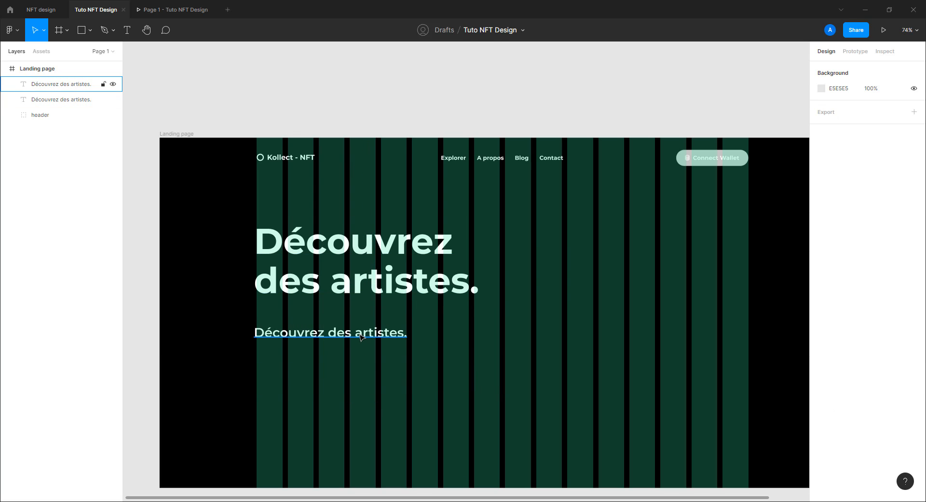
click(376, 333)
text(Collectionnez des oeuvres qui ne prennent pas de place.)
click(344, 332)
Step: Align the grey subtitle with the first grid column and adjust its gap below the heading
drag(269, 321, 272, 322)
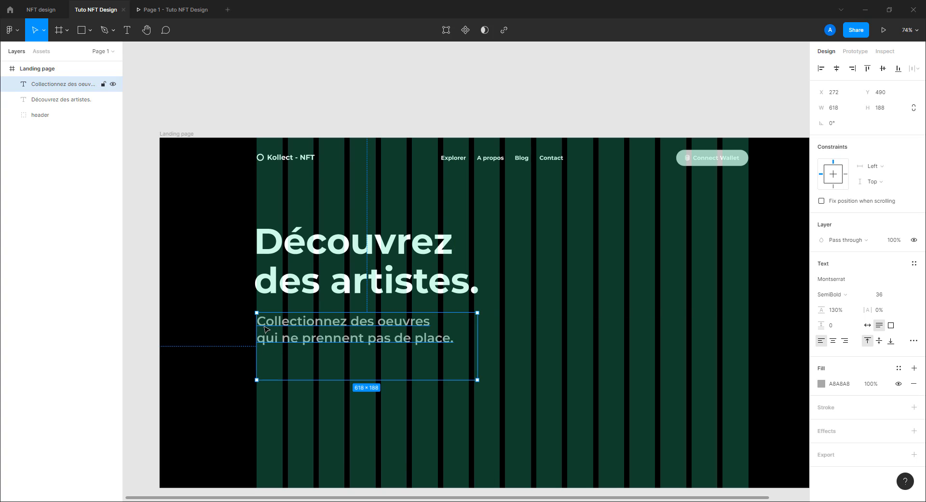
scroll(256, 329, up, 7)
scroll(259, 328, up, 4)
drag(307, 290, 300, 293)
scroll(363, 299, down, 6)
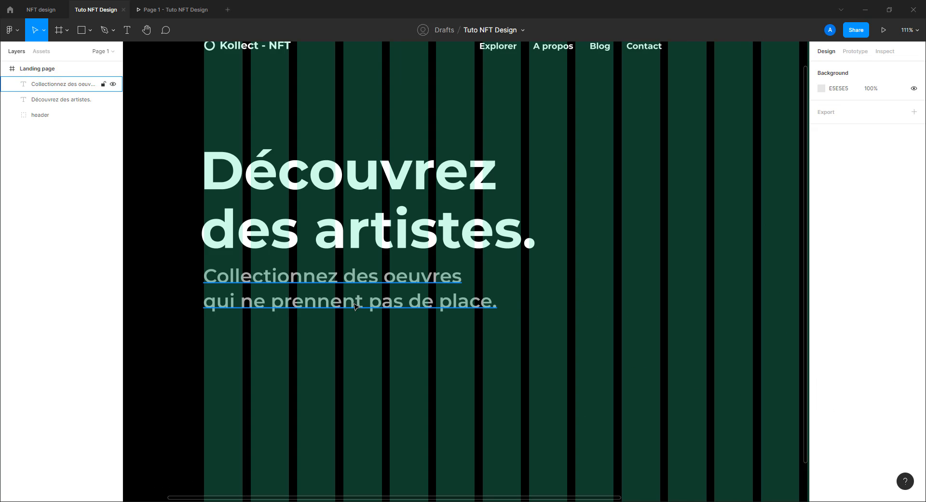
click(310, 288)
drag(294, 332, 294, 317)
drag(296, 285, 298, 290)
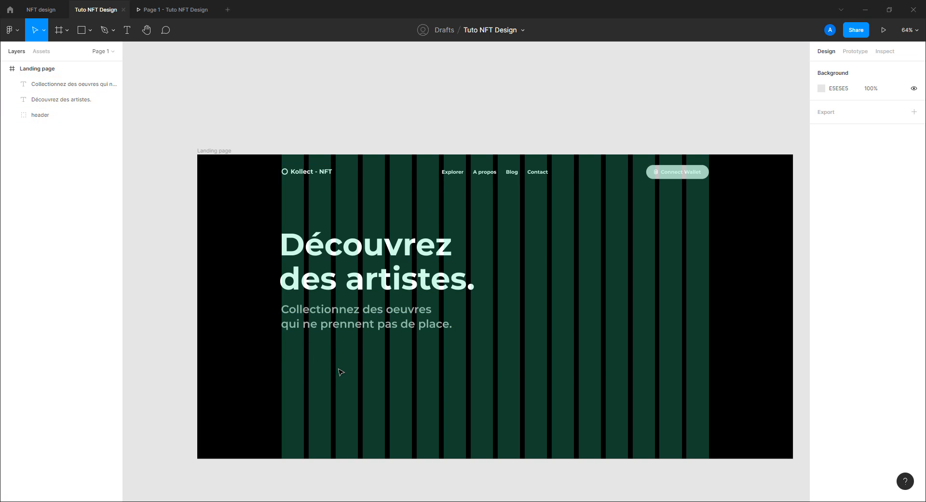
Step: Add the text "Commencer" below the subtitle at about X 375, Y 631
scroll(341, 371, up, 5)
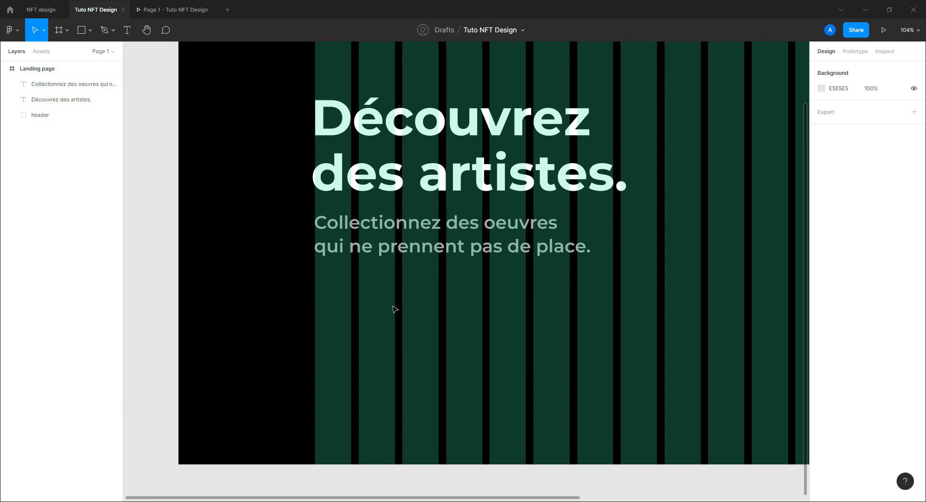
key(t)
click(379, 304)
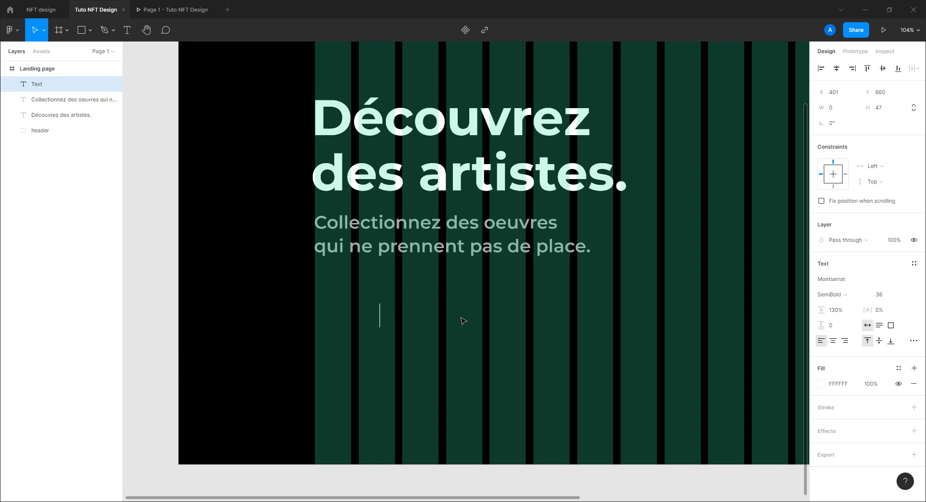
text(Commencer)
key(Escape)
drag(449, 315, 435, 300)
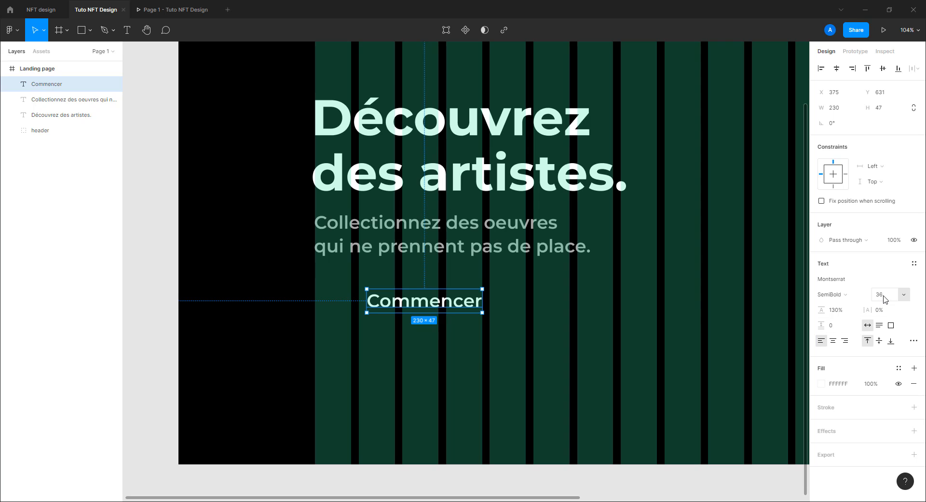
Step: Set the Commencer text to Bold with font size 20
click(850, 295)
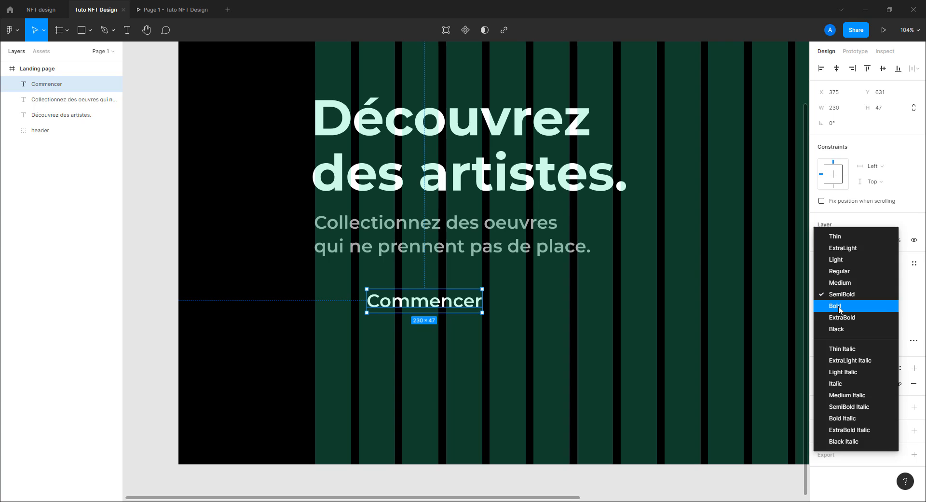
click(849, 303)
click(872, 294)
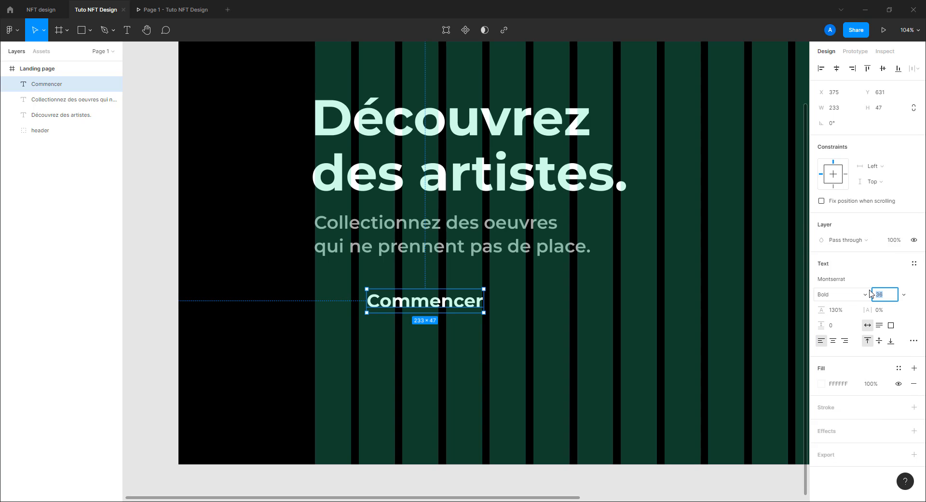
text(20)
key(Return)
click(456, 325)
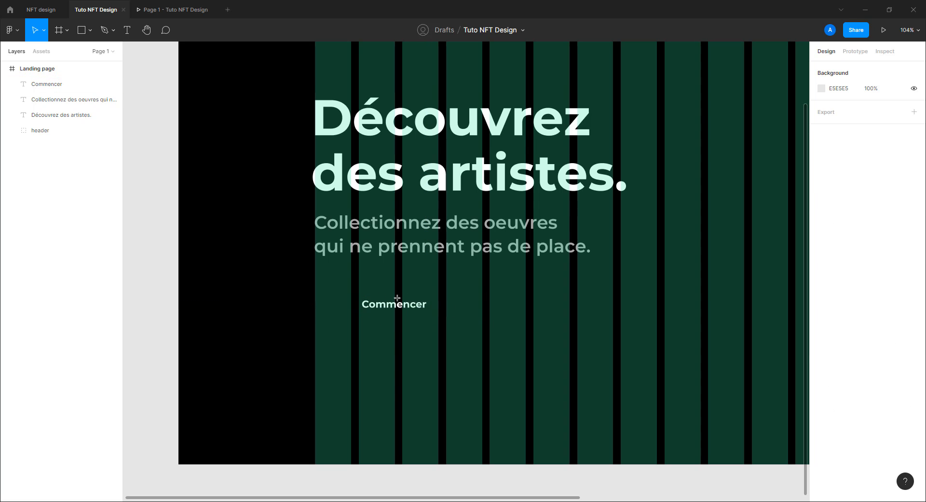
Step: Draw a rectangle about 181 × 56 around the Commencer text and place it behind the text
key(r)
drag(352, 291, 443, 319)
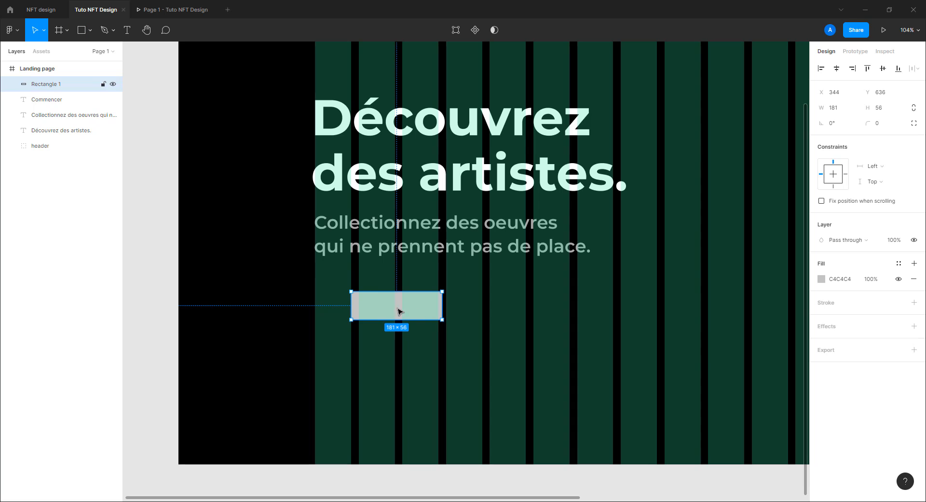
drag(60, 86, 61, 113)
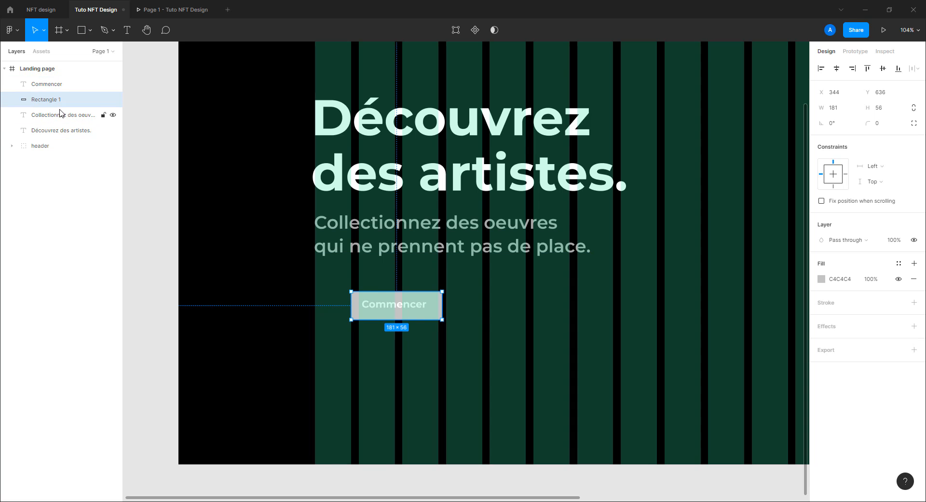
Step: Group the Commencer text and rectangle as btn commencer, and reorder the layers with header first and btn commencer last
drag(346, 272, 459, 341)
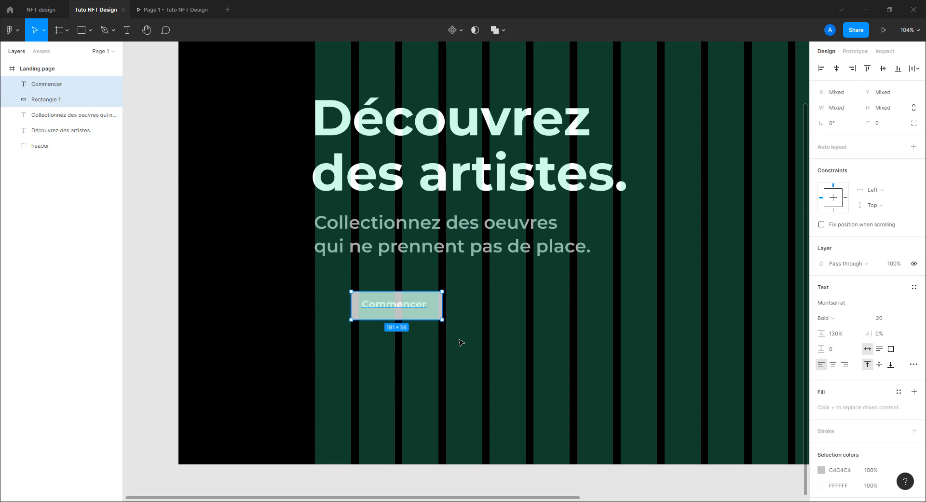
key(ctrl+g)
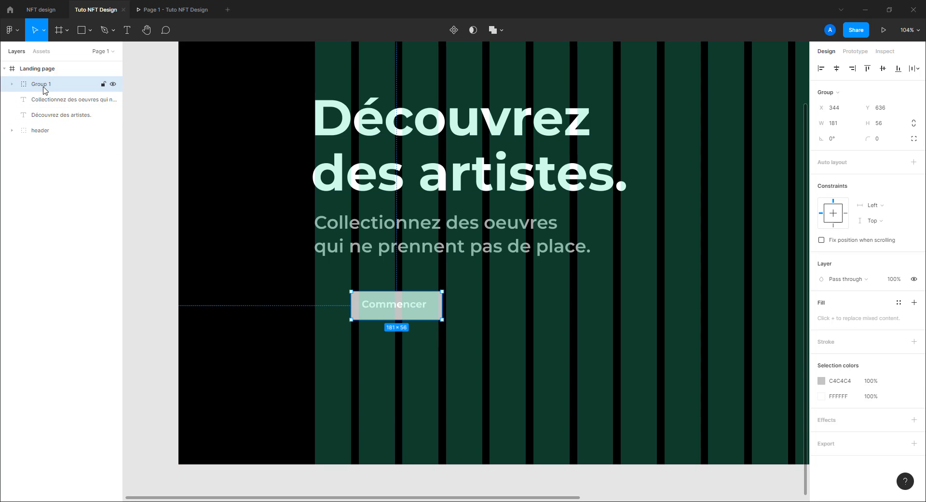
double_click(68, 84)
text(btn commencer)
key(Return)
drag(52, 110, 42, 80)
click(60, 129)
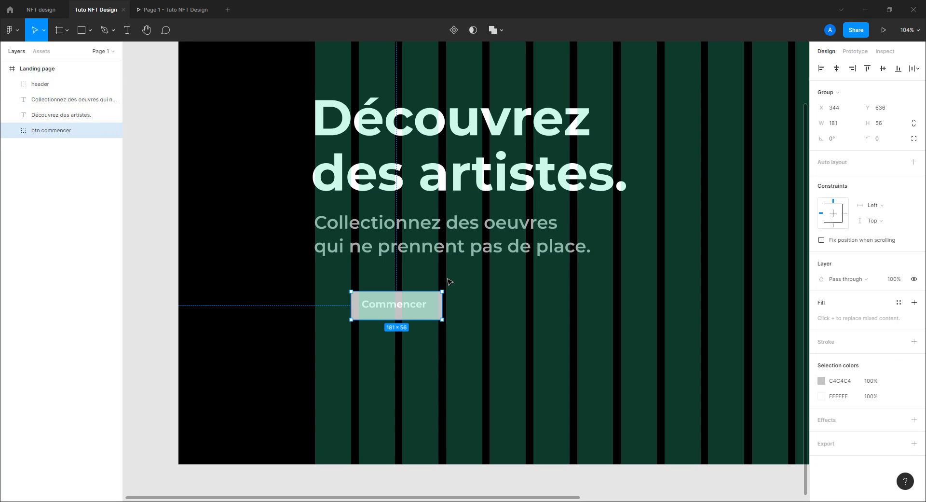
Step: Apply auto layout to btn commencer and set its corner radius to 50
click(914, 162)
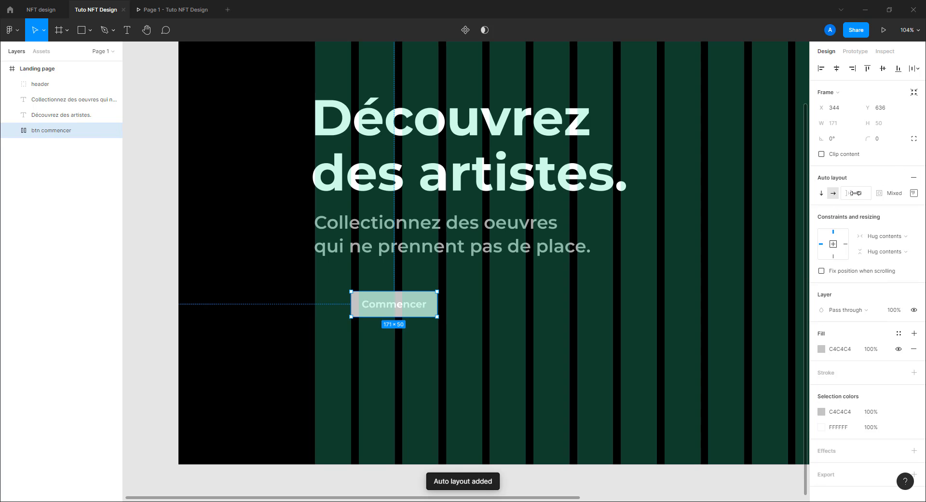
click(867, 140)
text(50)
key(Return)
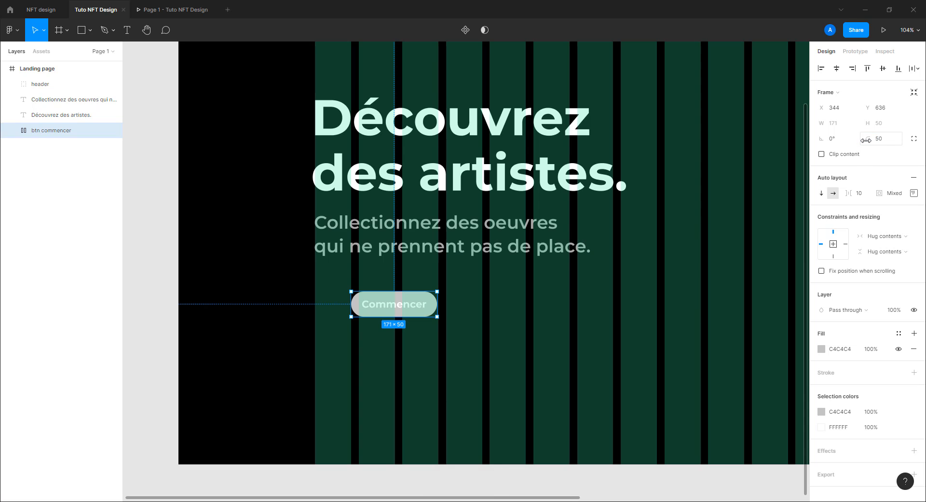
Step: Centre the content of btn commencer in its auto layout, with top padding 18 and bottom padding 20
click(913, 194)
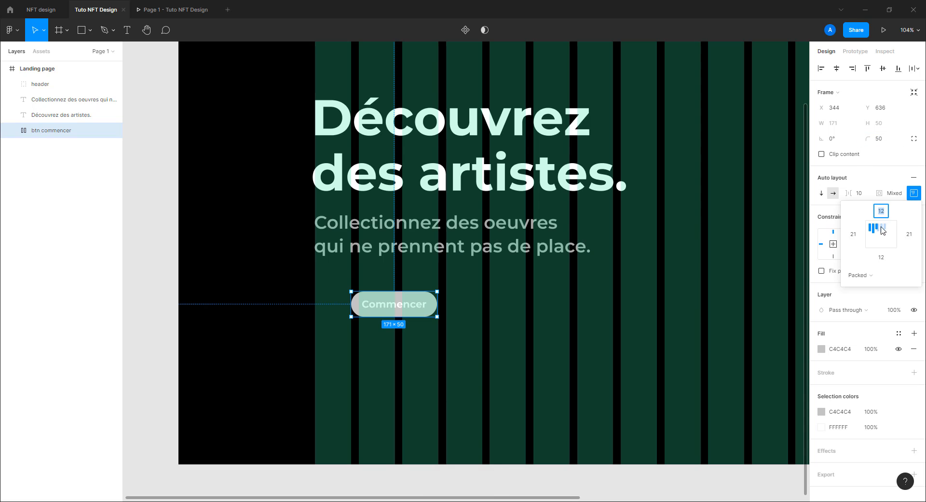
click(885, 211)
key(Up)
key(Up)
key(Up)
key(Up)
key(Up)
key(Up)
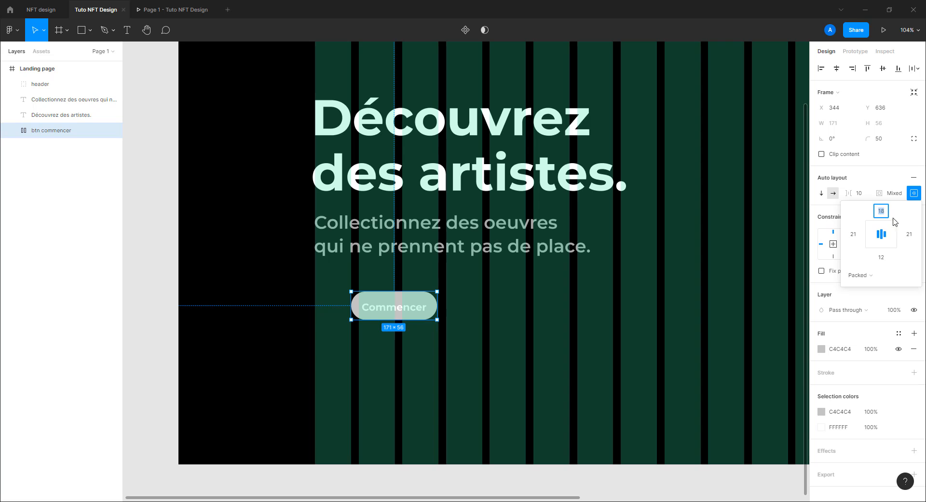
click(875, 259)
key(Up)
key(Up)
key(Up)
key(Up)
key(Up)
key(Up)
key(Up)
key(Up)
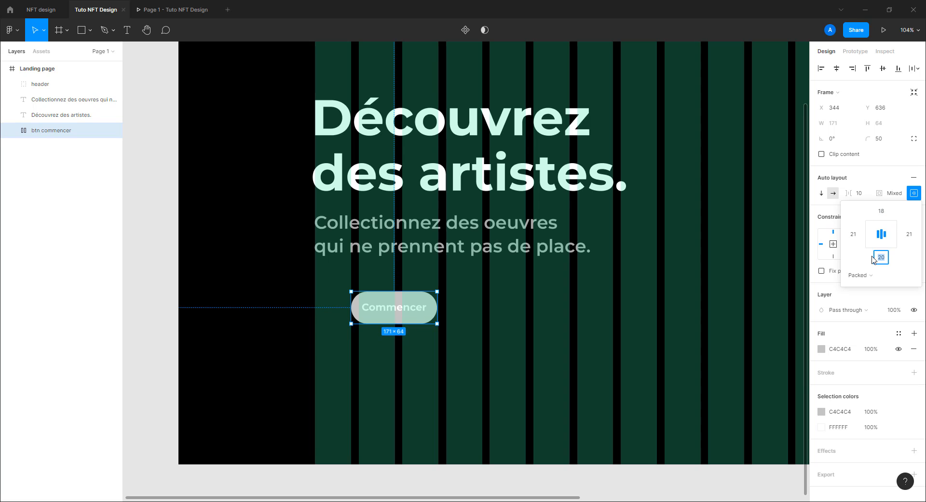
Step: Set the left and right padding of btn commencer to 40
click(852, 236)
key(Tab)
text(40)
key(Return)
click(554, 379)
click(406, 309)
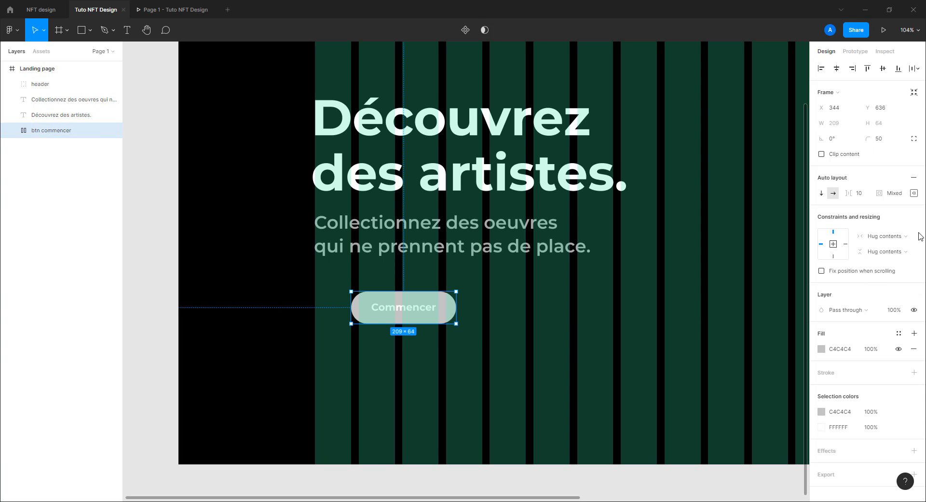
Step: Examine the padding settings of btn commencer and how the Commencer text sits inside it up close
click(914, 193)
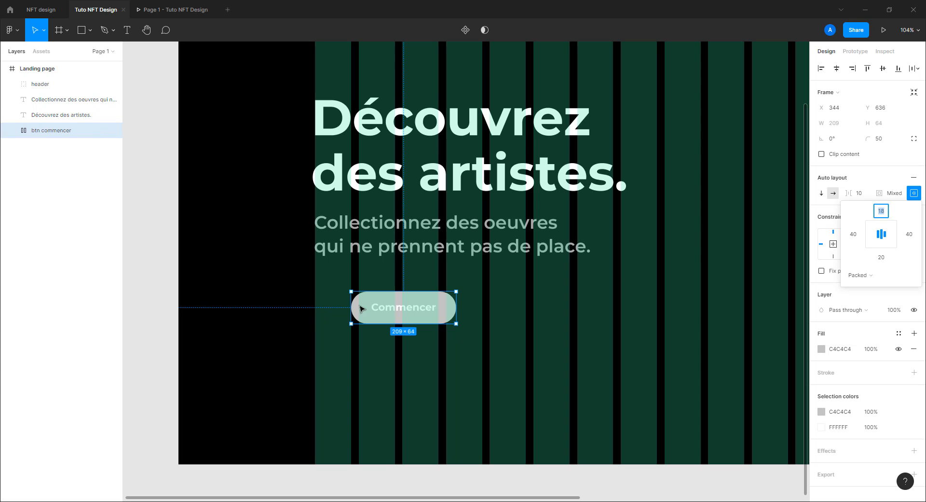
double_click(419, 305)
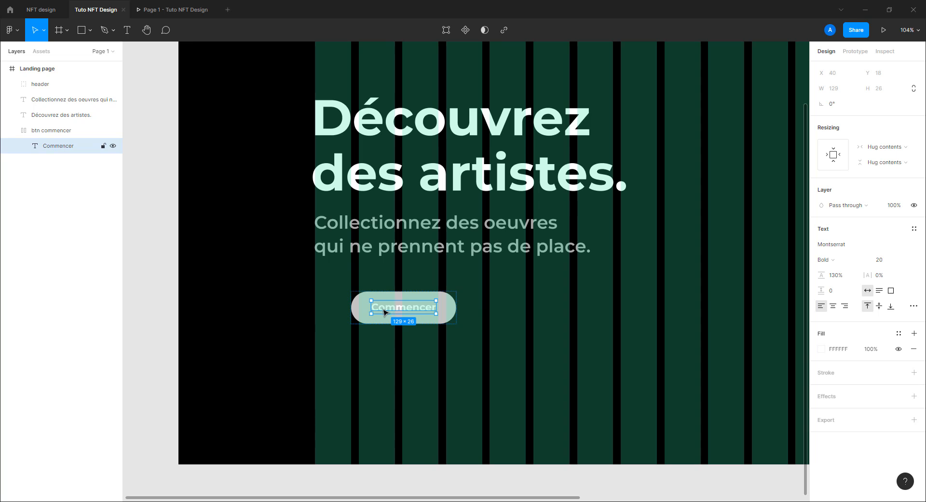
scroll(384, 311, up, 10)
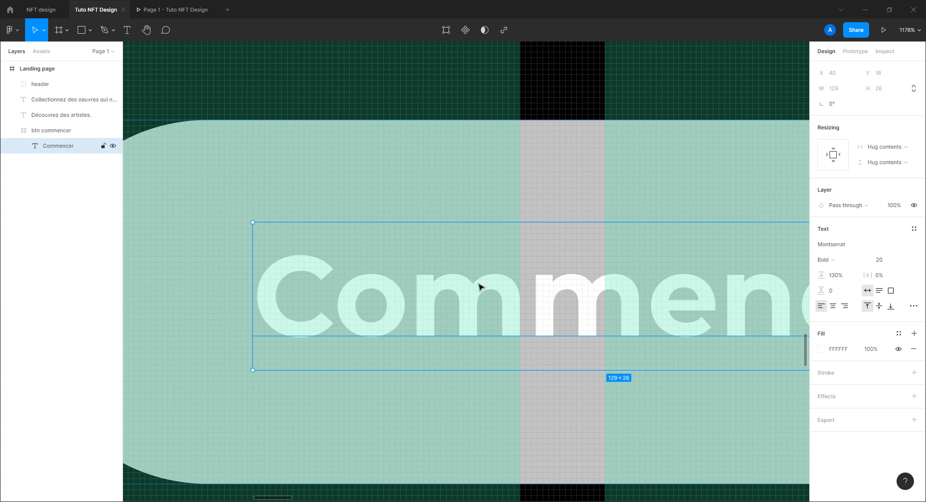
scroll(480, 287, down, 3)
scroll(479, 287, down, 5)
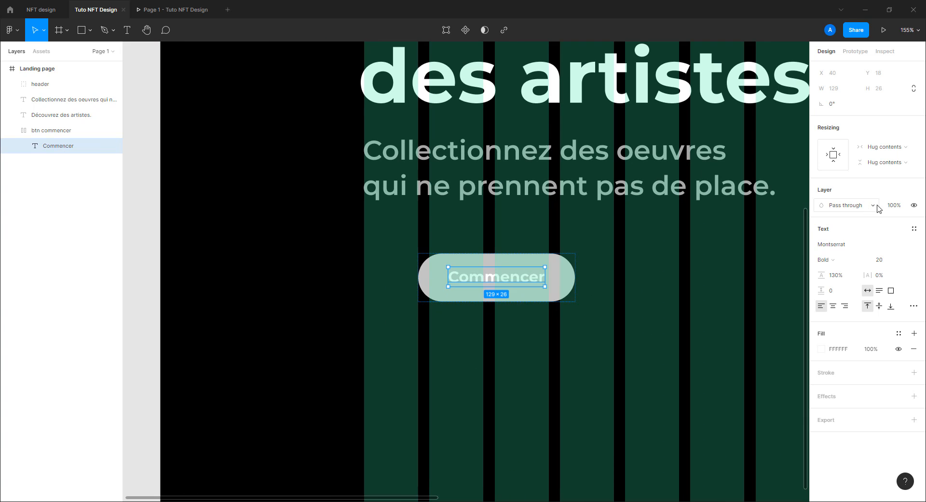
click(624, 271)
click(547, 280)
scroll(527, 294, right, 3)
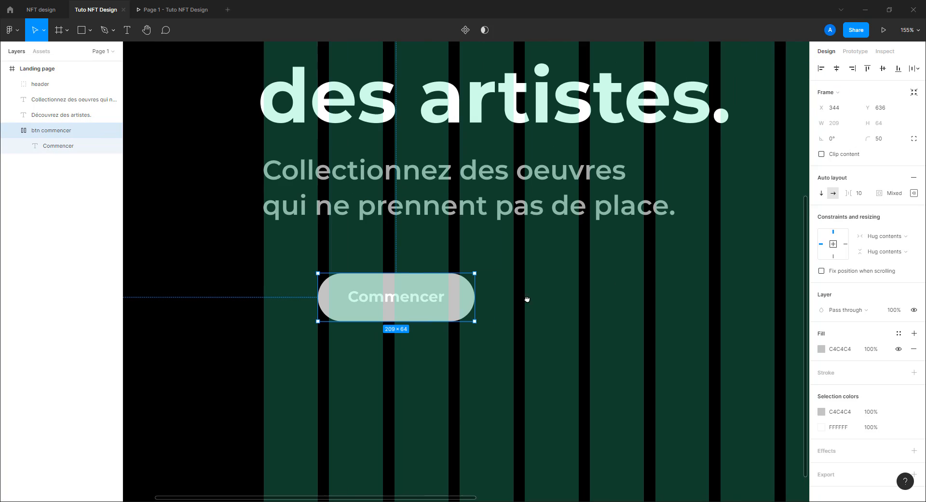
click(915, 193)
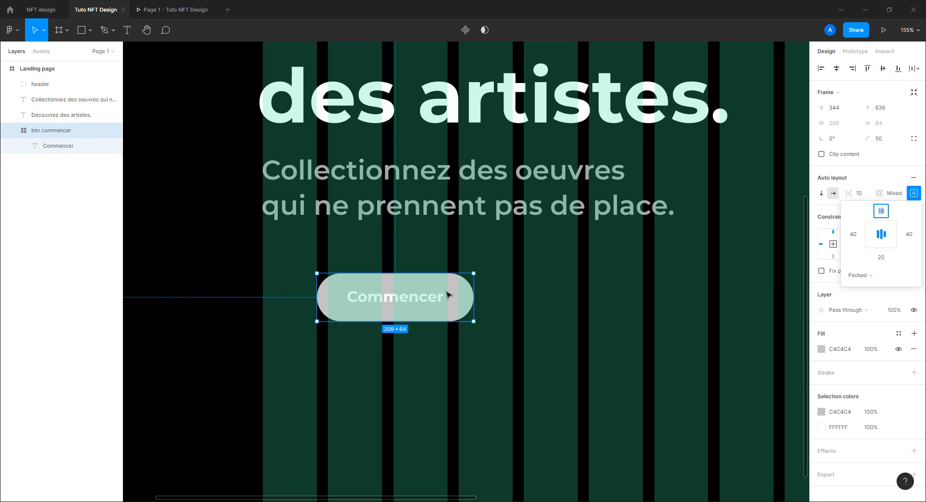
click(549, 284)
Step: Remove the fill of btn commencer and give it an inside FFFFFF stroke 3 thick
click(447, 295)
click(914, 348)
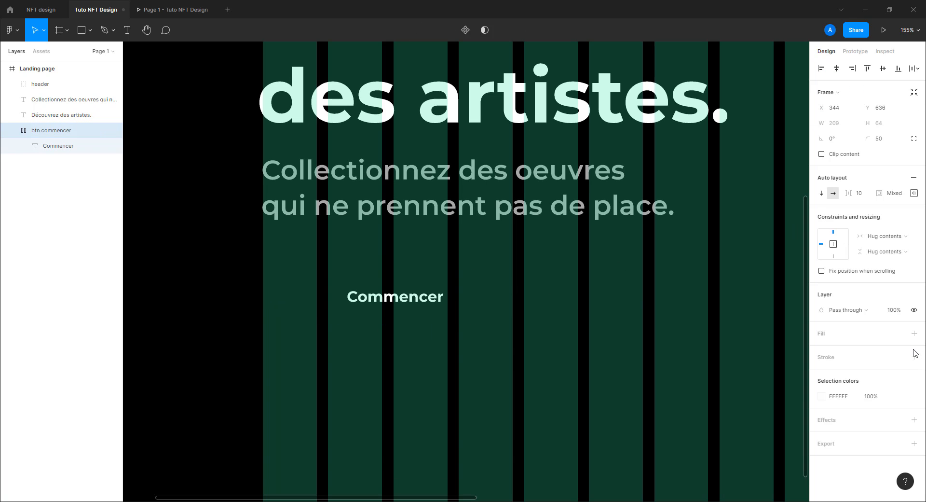
click(914, 357)
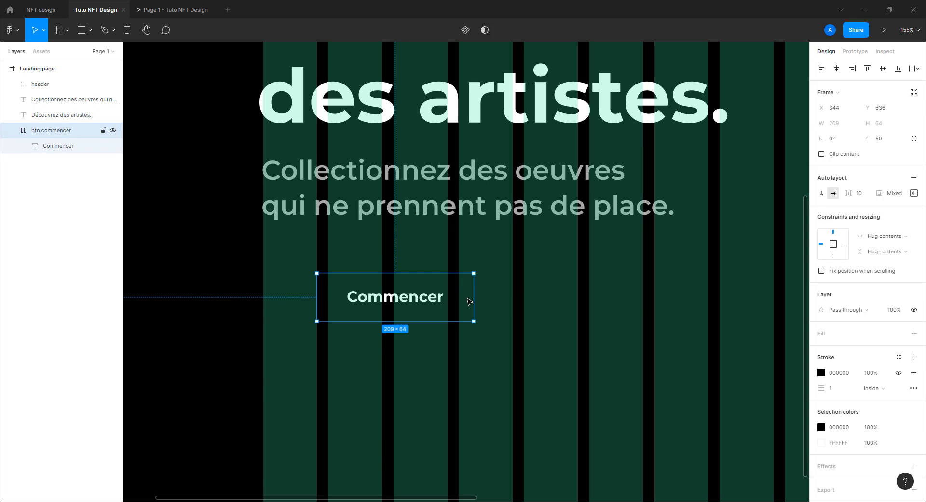
click(822, 372)
drag(774, 355, 648, 228)
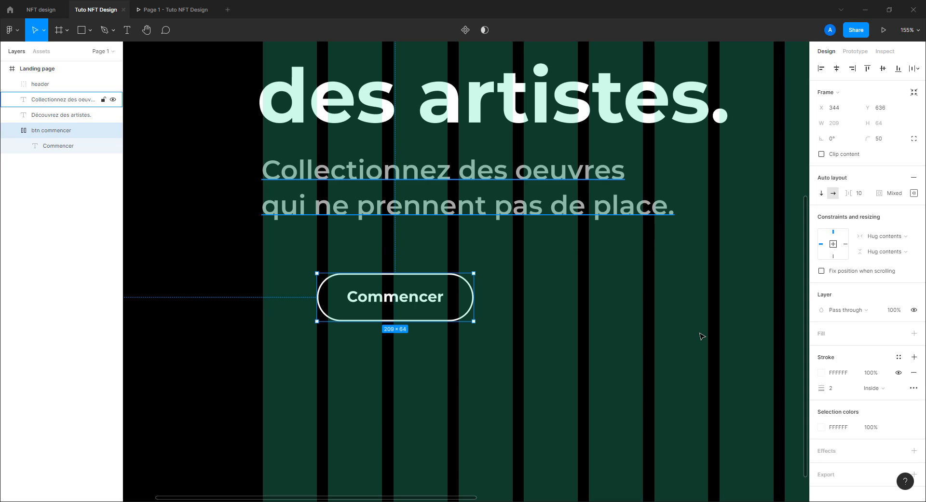
click(835, 388)
key(Return)
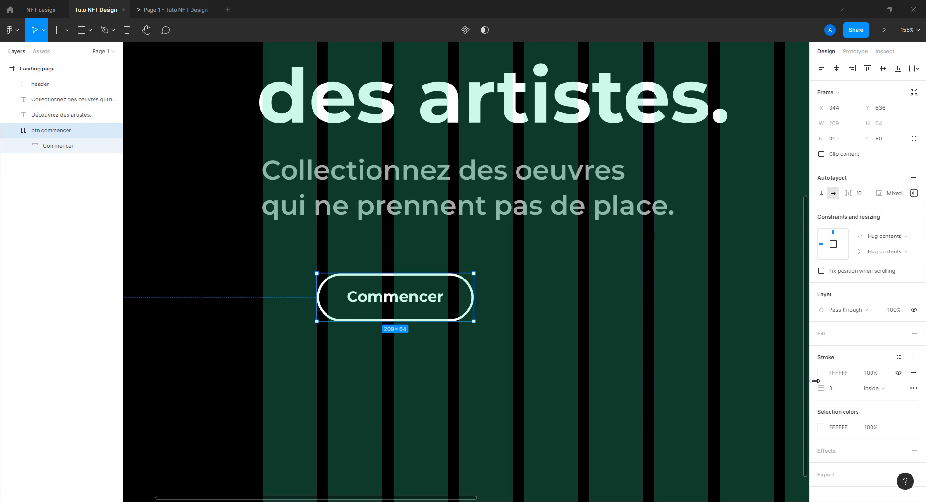
click(508, 307)
Step: Move btn commencer to X 272, Y 602, just below the subtitle and aligned with the first grid column
click(399, 309)
drag(359, 300, 313, 278)
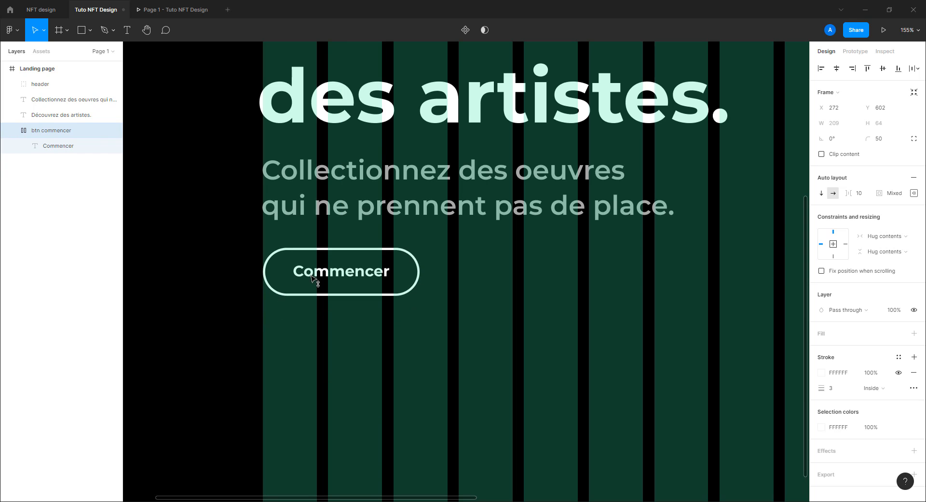
scroll(439, 302, down, 5)
scroll(444, 304, right, 2)
click(447, 322)
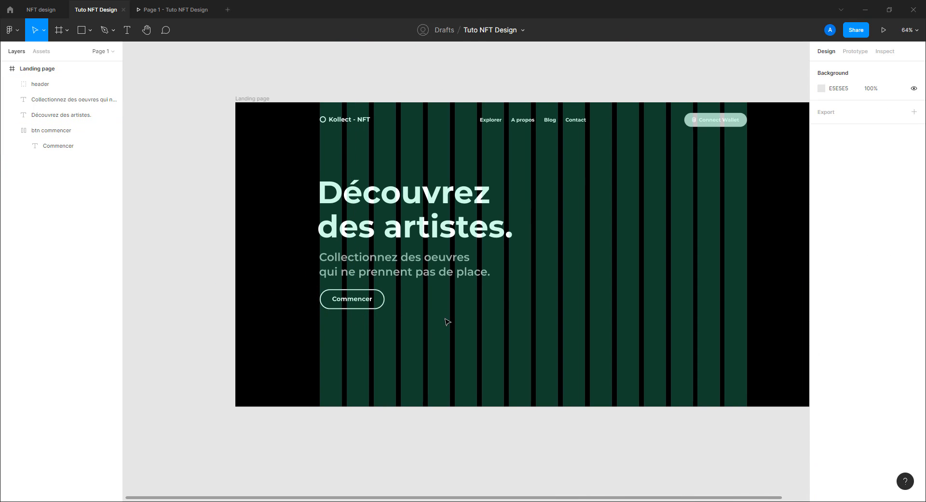
Step: Hide the 16-column layout grid of the Landing page frame
click(44, 68)
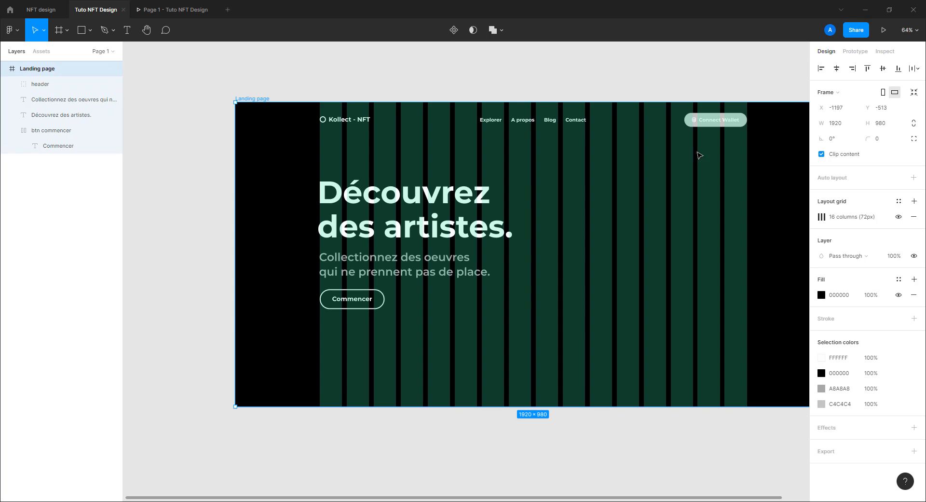
click(898, 217)
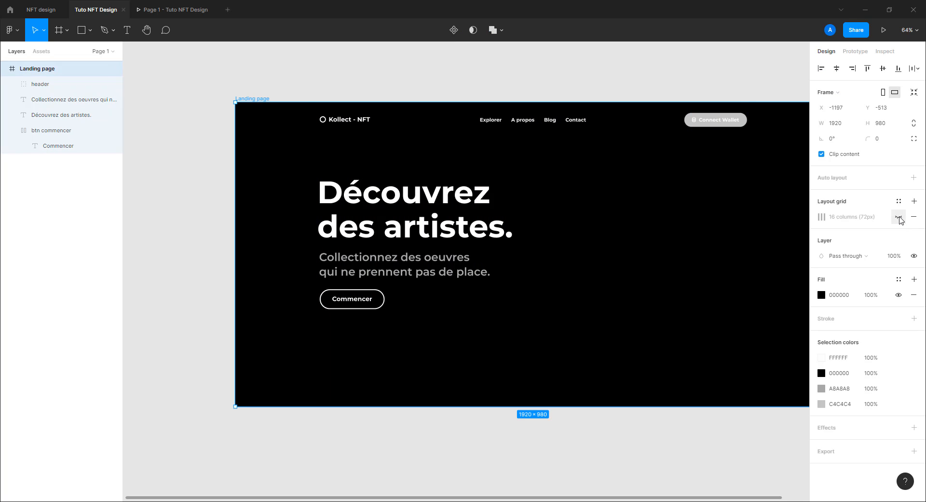
click(564, 268)
Step: Space the heading, subtitle and Commencer button 30 apart vertically and check the result in the prototype preview
drag(351, 270, 352, 263)
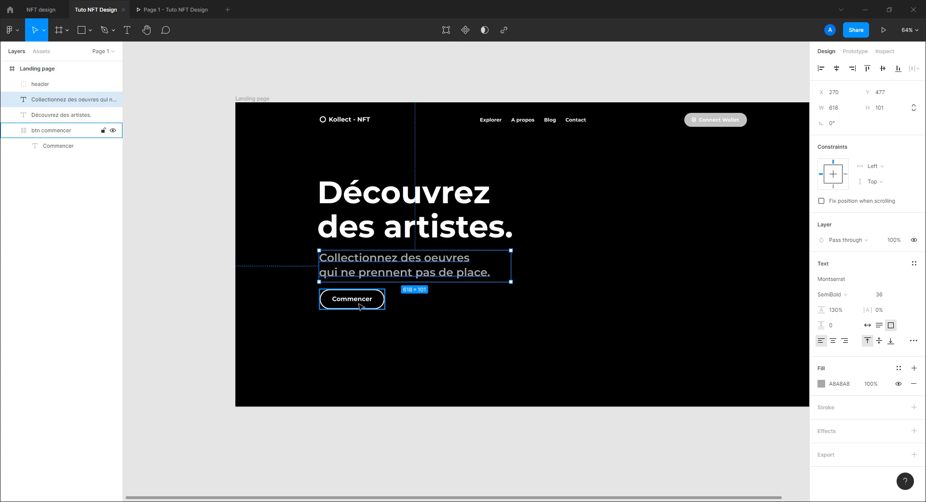
click(396, 330)
scroll(386, 333, right, 2)
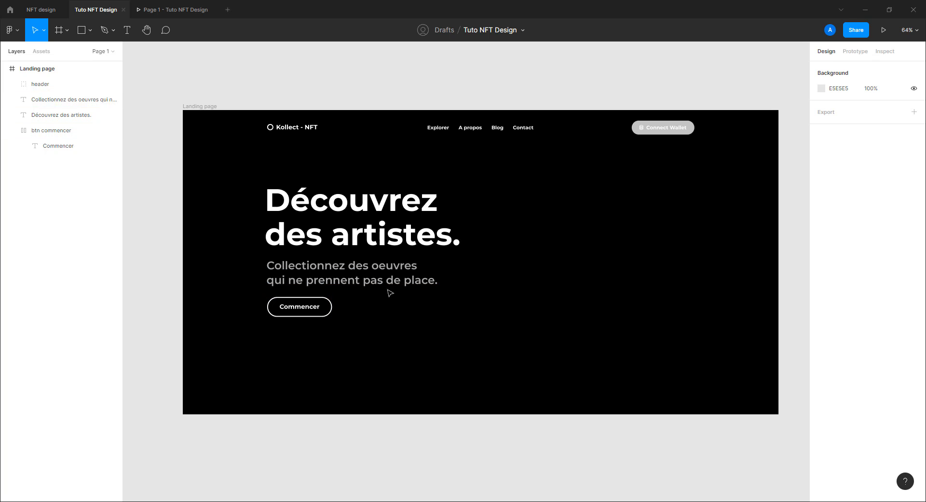
drag(284, 339, 362, 258)
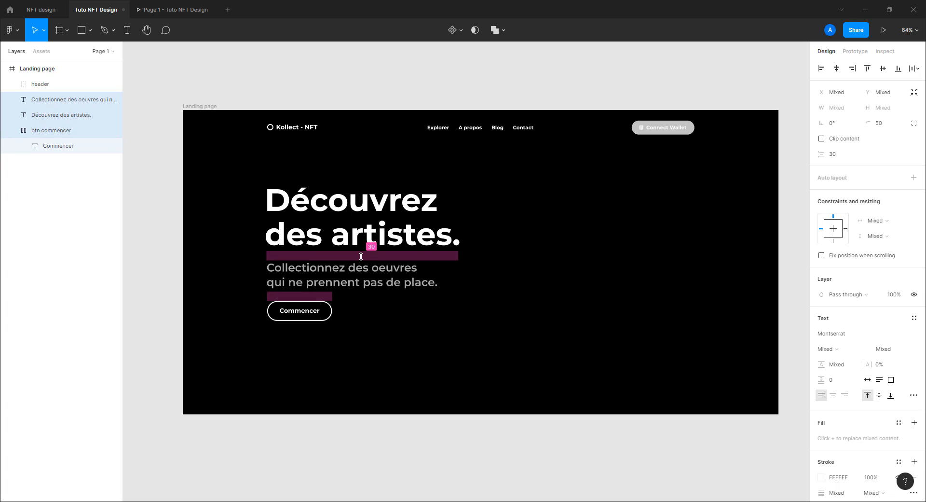
key(Escape)
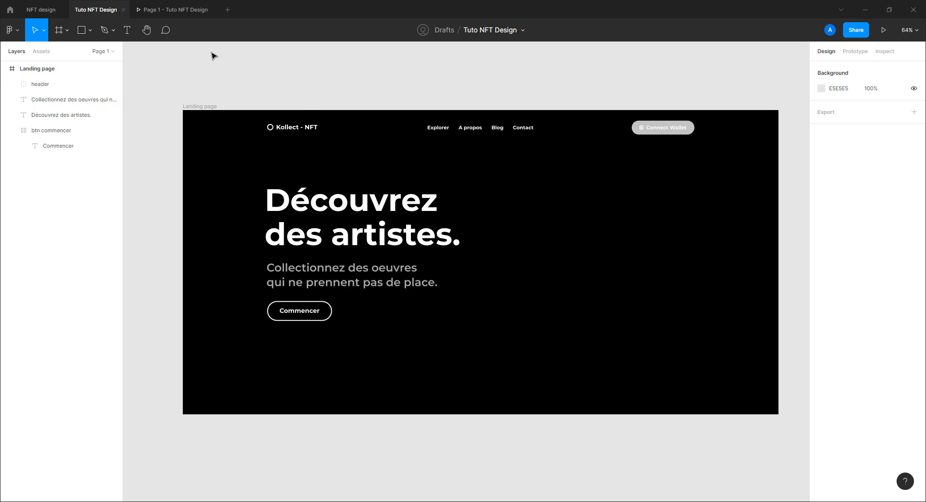
click(198, 10)
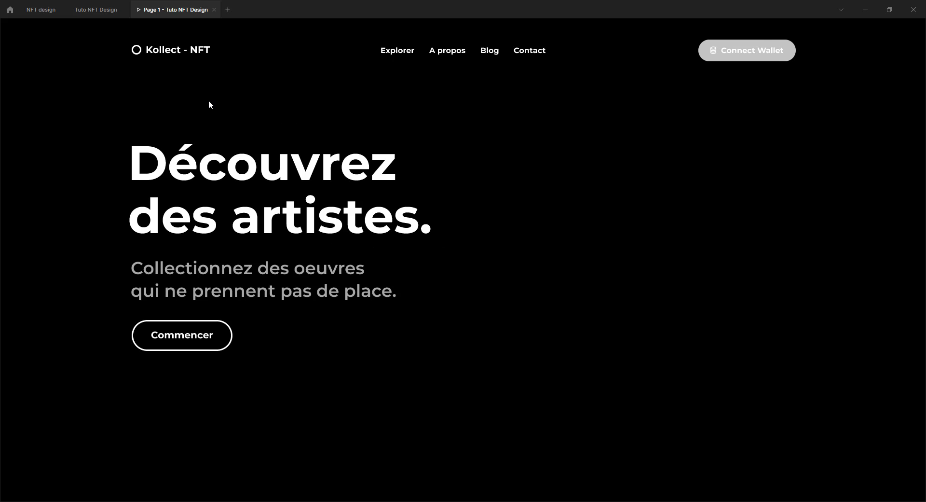
click(96, 10)
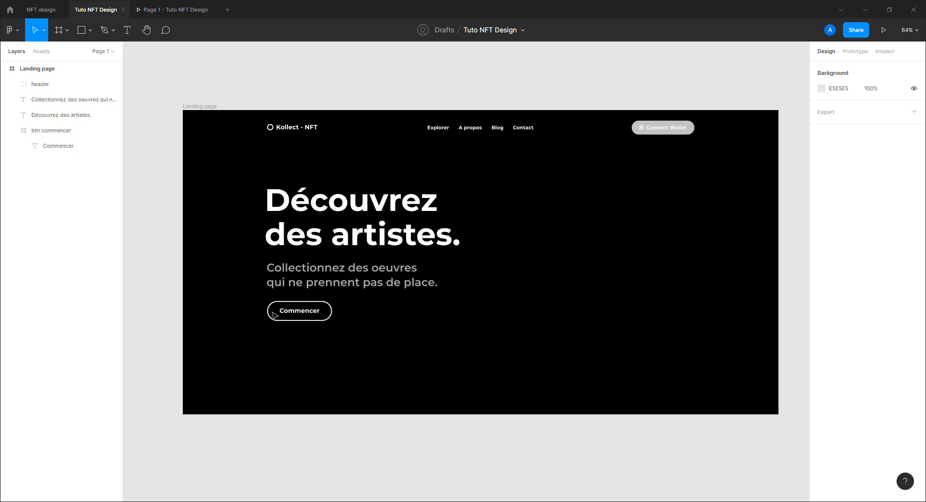
Step: Move the subtitle up to Y 468 and btn commencer up to Y 604, and check the page in the prototype preview
drag(298, 270, 298, 265)
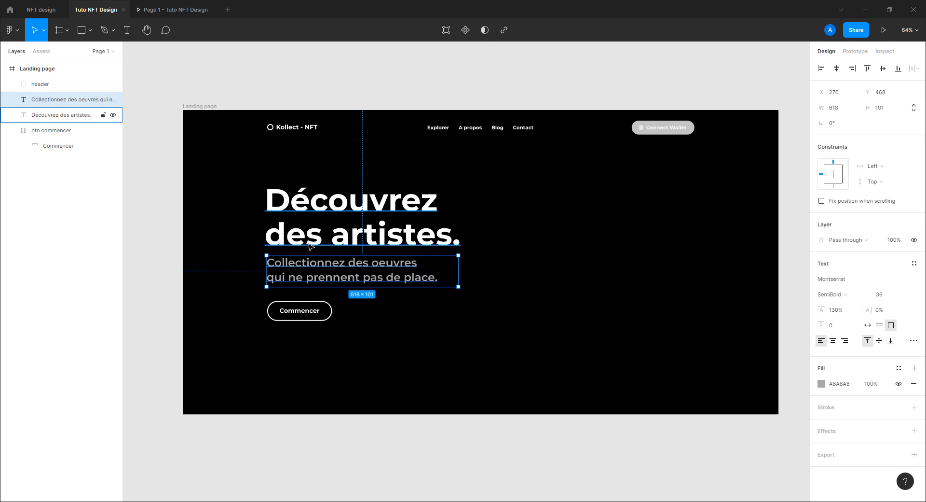
click(302, 307)
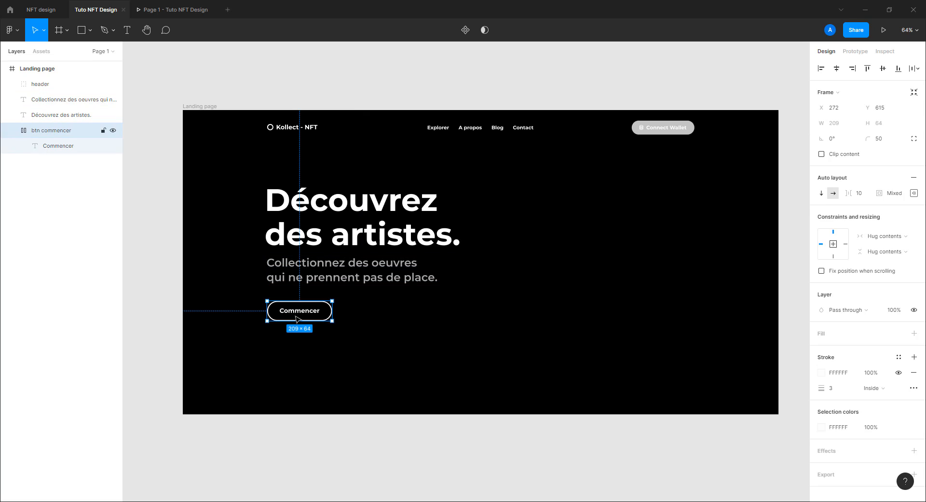
drag(296, 313, 295, 309)
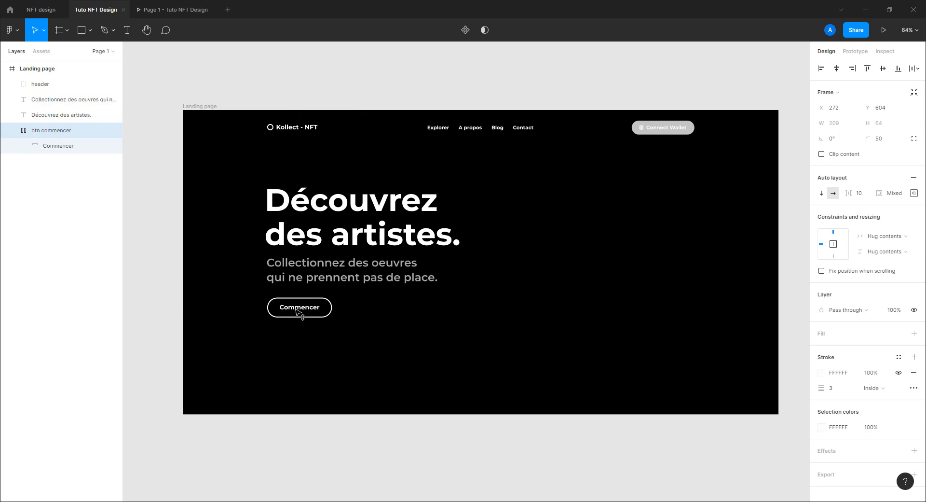
click(179, 11)
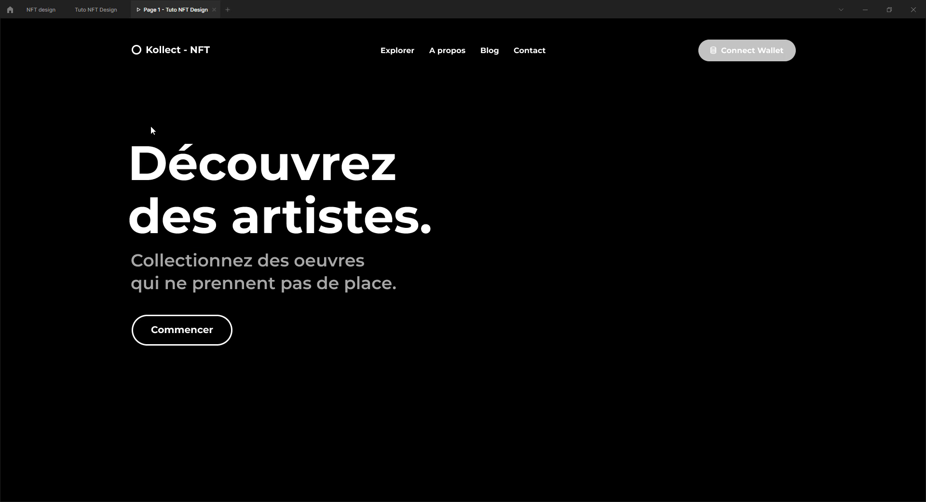
click(96, 11)
click(169, 296)
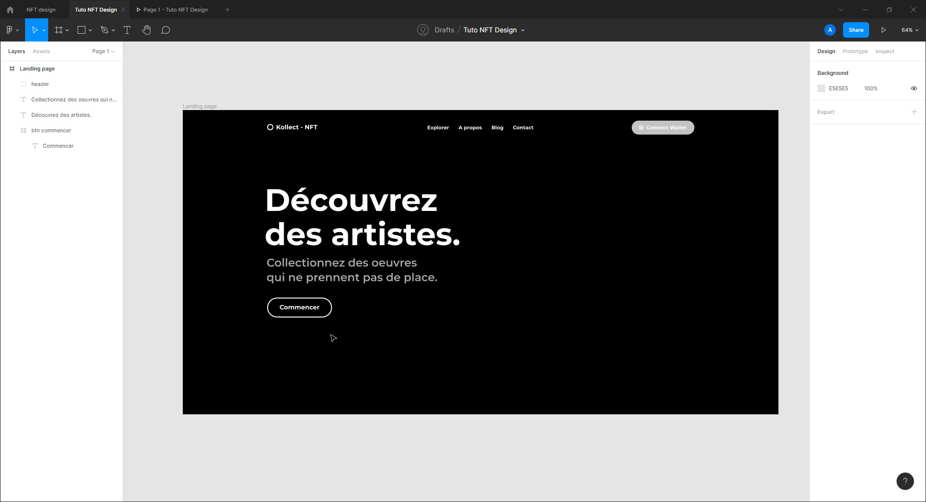
Step: Group the heading, subtitle and btn commencer and name the group texte principal
click(290, 314)
click(165, 320)
drag(277, 341, 463, 189)
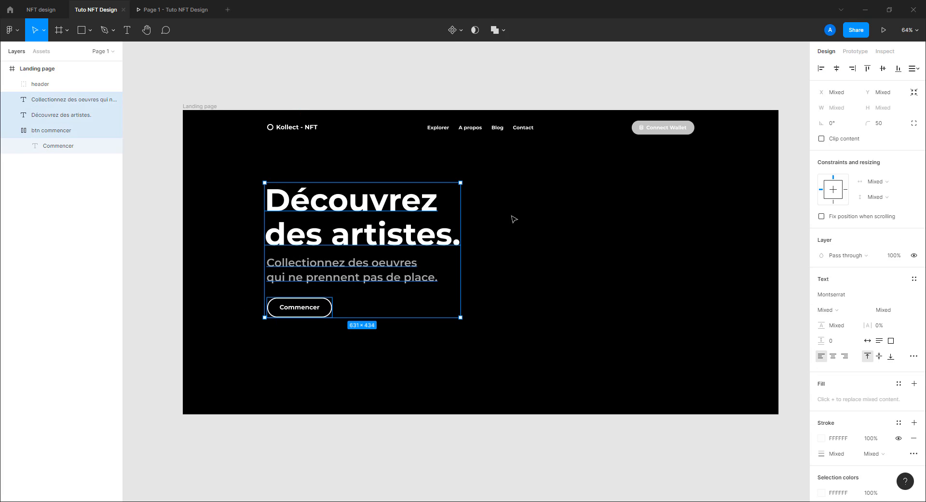
key(ctrl+g)
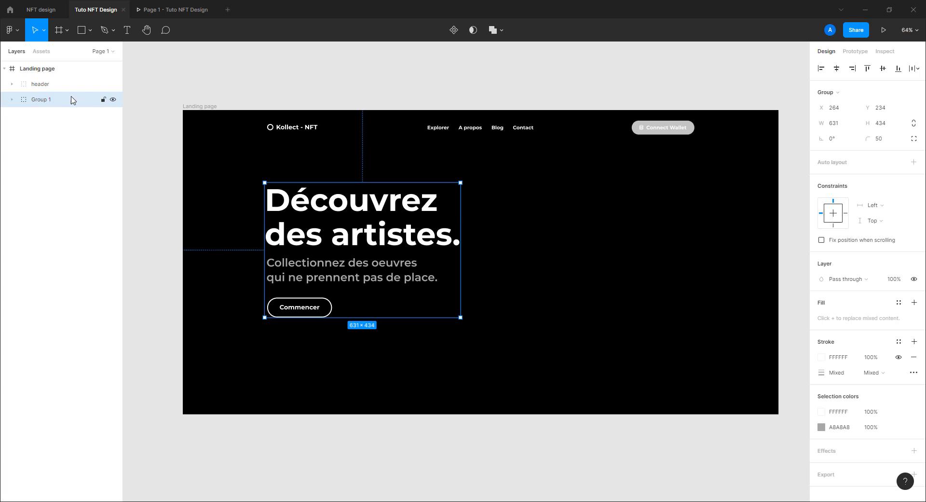
double_click(42, 99)
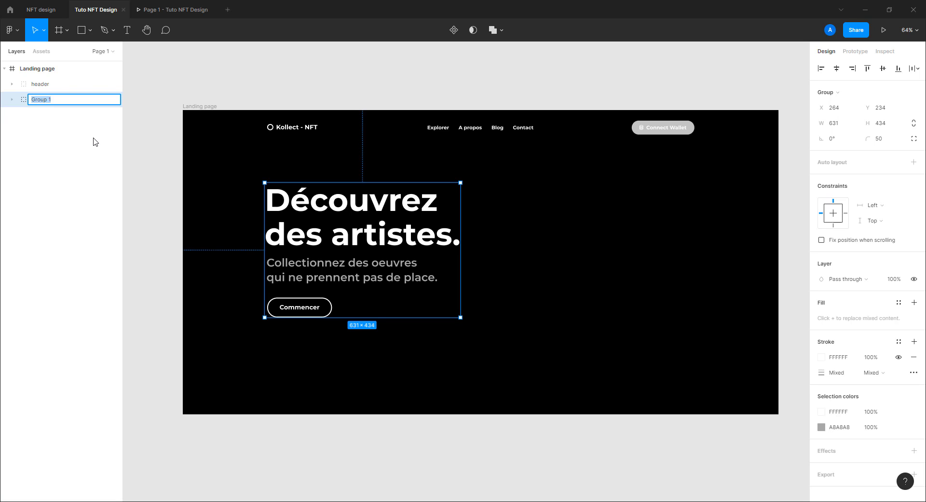
text(texte principal)
click(153, 105)
Step: Centre the texte principal group vertically in the Landing page frame
click(329, 226)
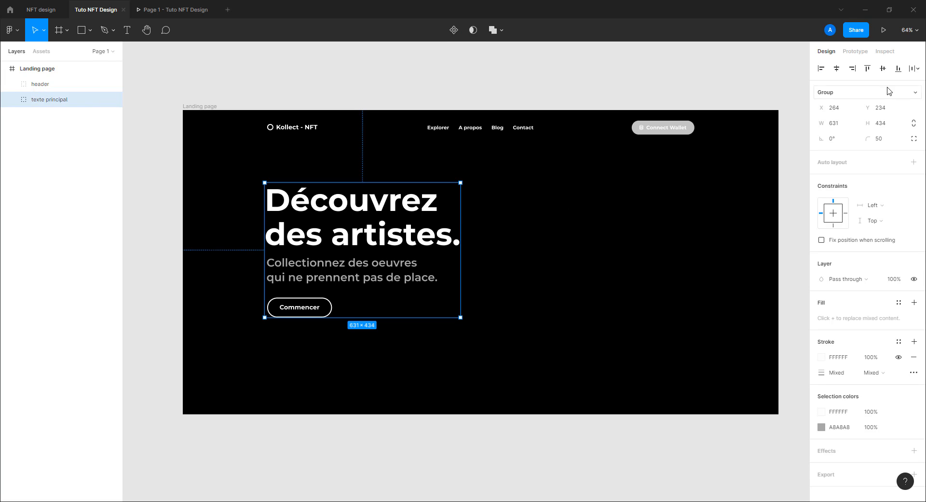
click(883, 68)
click(497, 151)
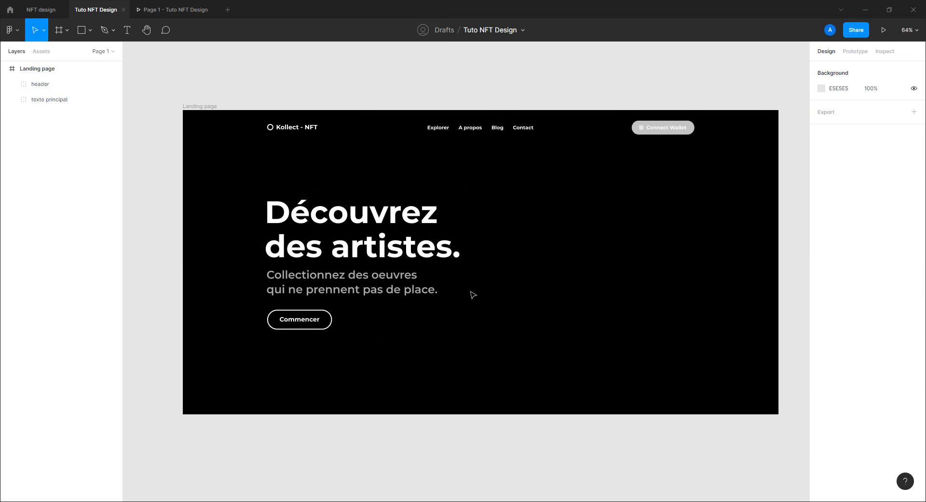
scroll(383, 165, up, 5)
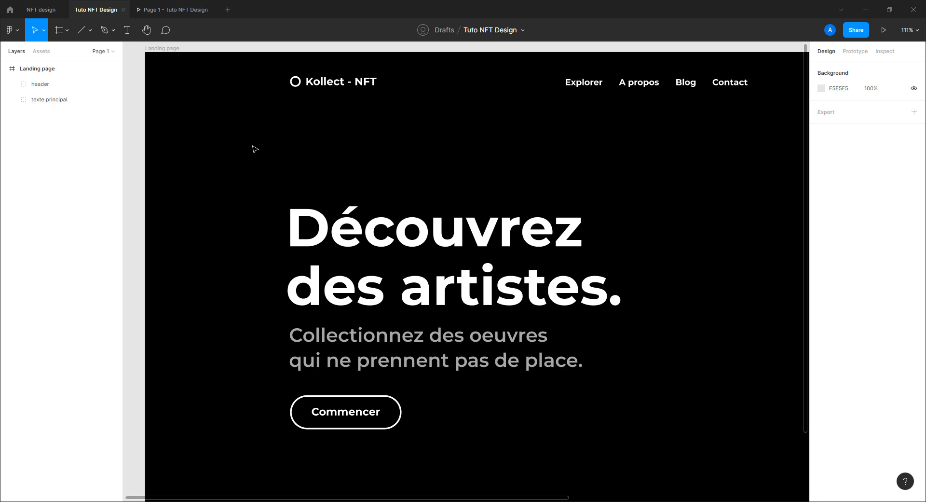
click(109, 34)
click(293, 149)
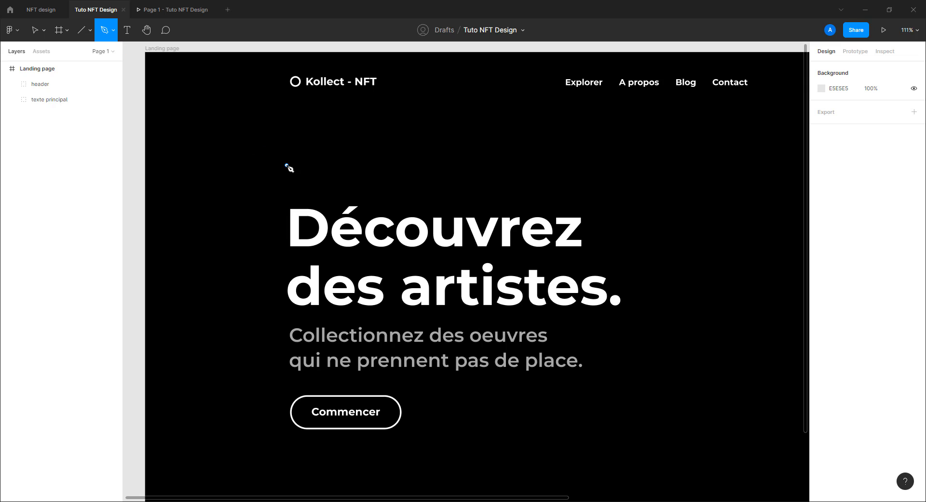
click(42, 29)
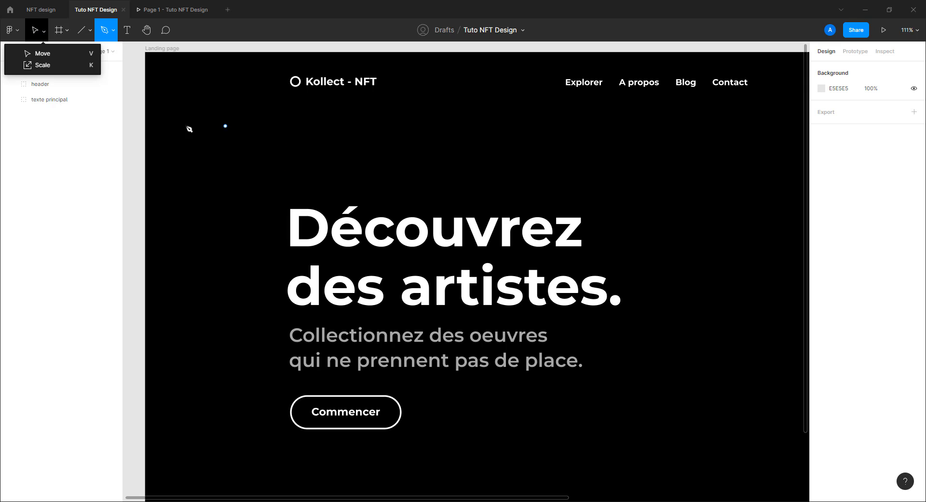
key(v)
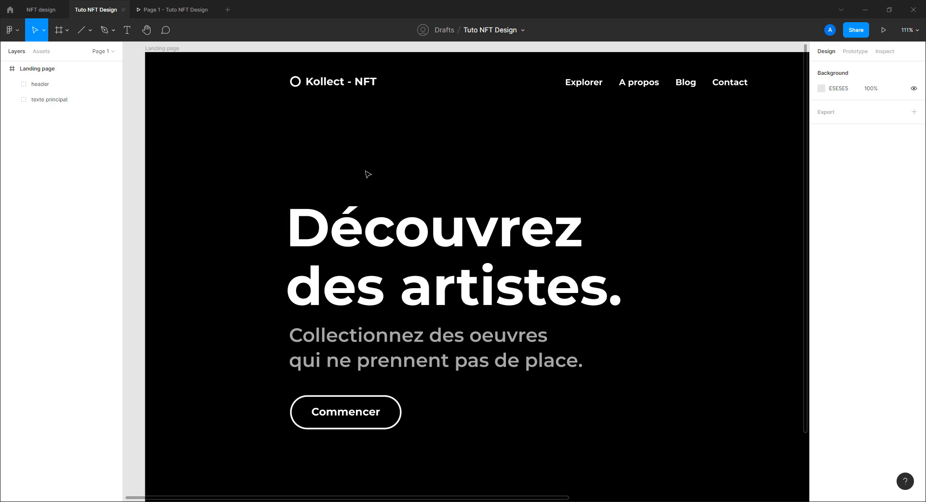
Step: Run the Wave & Curve plugin on the Landing page frame and set the wave's bias to 0
right_click(236, 157)
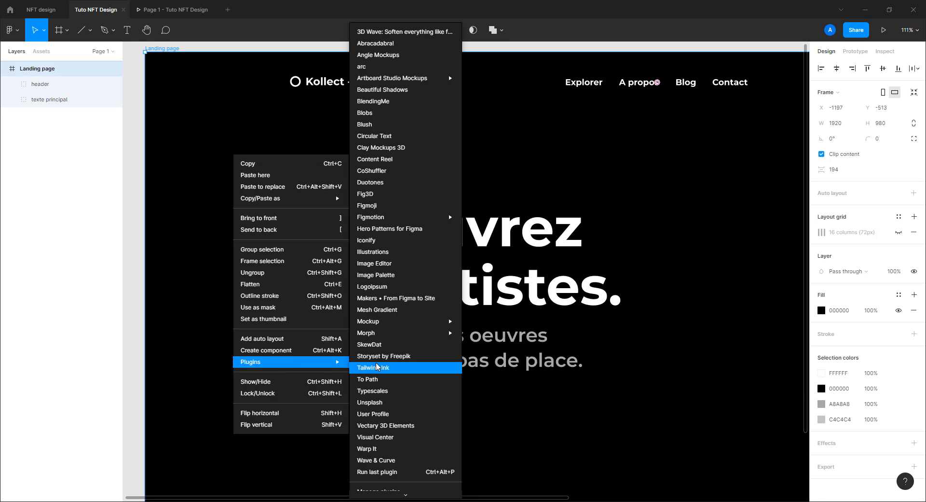
click(396, 461)
drag(453, 165, 552, 148)
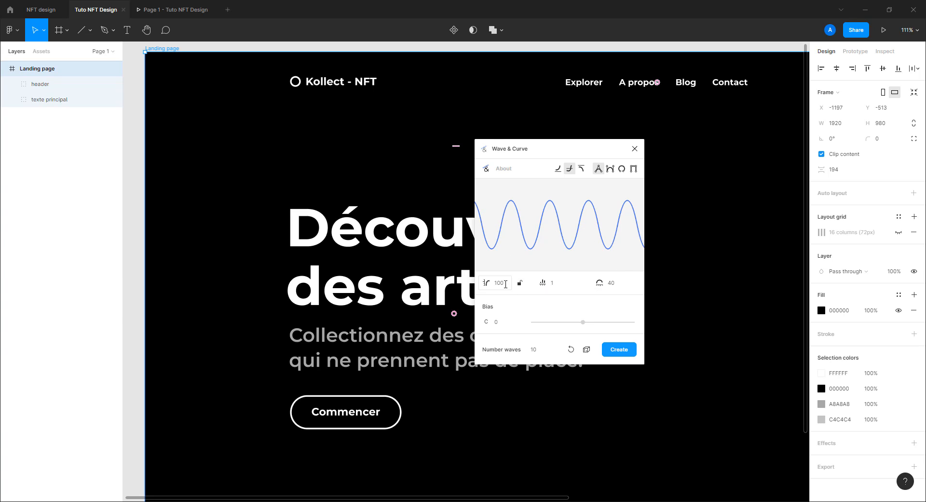
mouse_move(583, 321)
mouse_down()
mouse_move(535, 320)
mouse_move(610, 323)
mouse_move(559, 326)
mouse_move(579, 328)
mouse_up()
click(508, 322)
text(0)
Step: Set the wave's height to 20 and its wave width to 25 in Wave & Curve
click(506, 282)
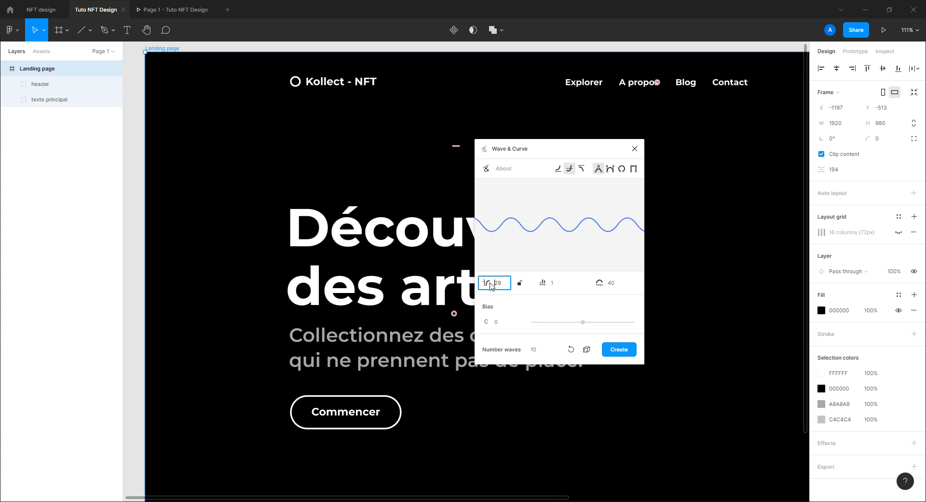
click(598, 285)
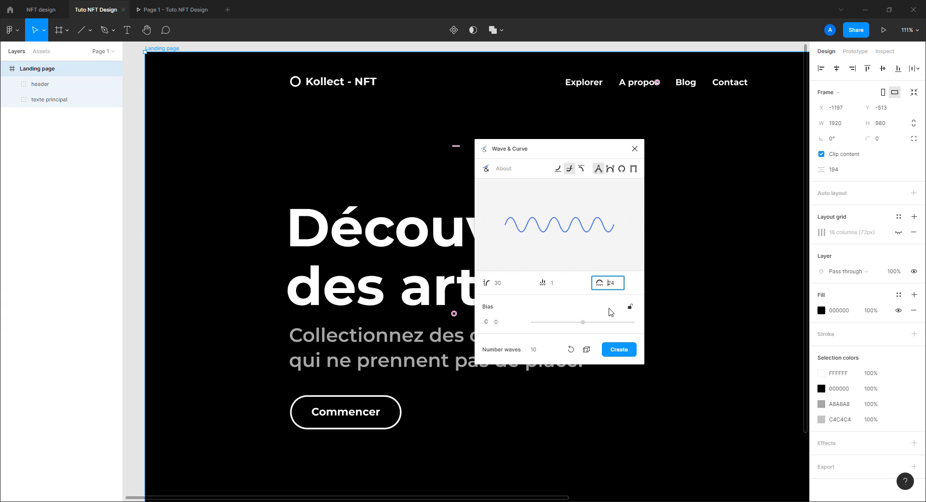
click(507, 283)
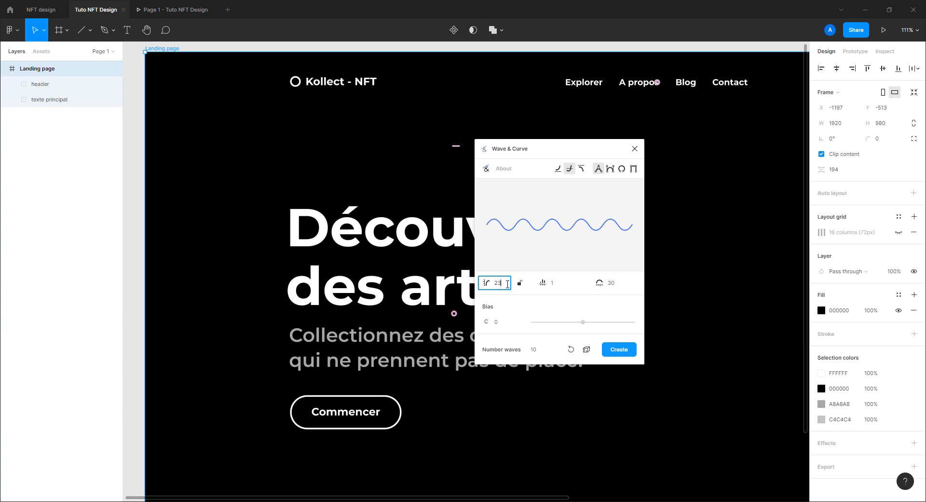
click(612, 284)
key(Down)
key(Down)
key(Down)
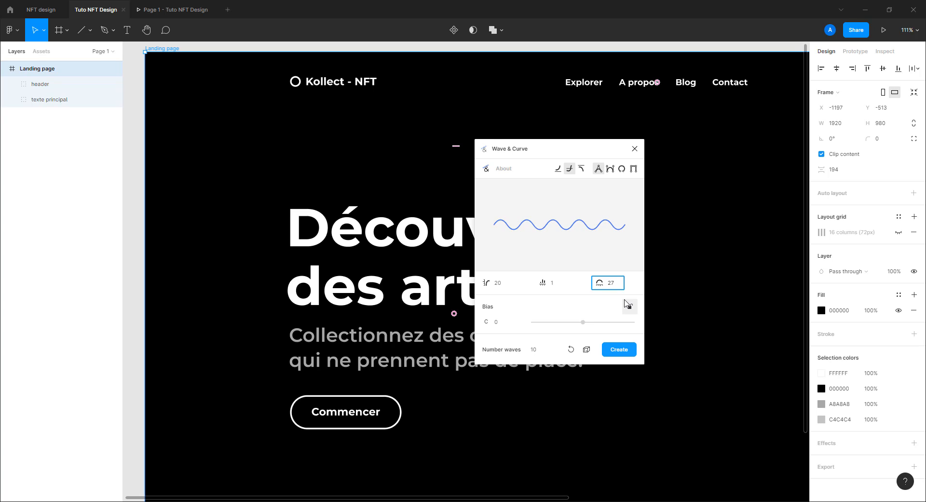
Step: Try irregular wave heights with a variation of up to 5.1 and reset the variation to 1
click(552, 284)
key(Up)
key(Up)
key(Up)
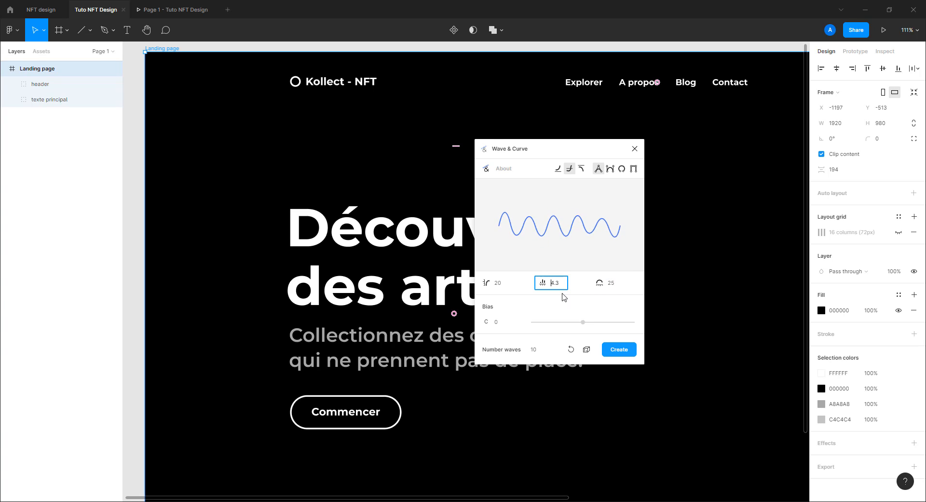
key(Up)
key(Up)
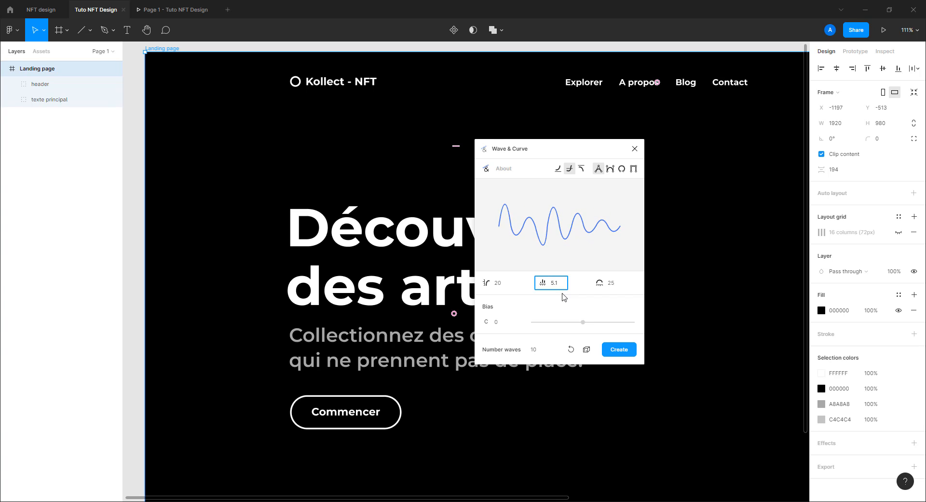
key(Down)
key(Down)
key(Down)
key(Down)
key(Down)
key(Down)
key(Down)
key(Down)
key(Down)
key(Down)
key(Down)
key(Down)
key(Down)
key(Down)
key(Down)
key(Down)
key(Down)
key(Down)
key(Down)
key(Down)
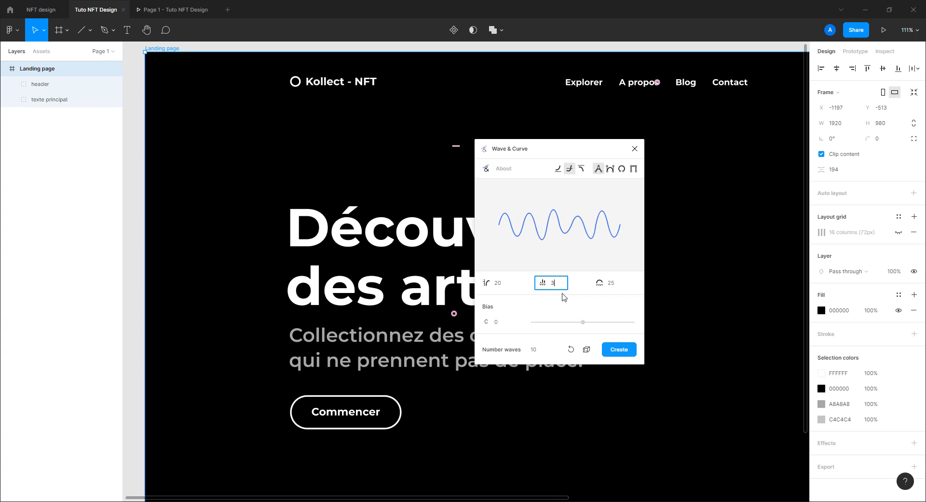
key(Down)
key(Down)
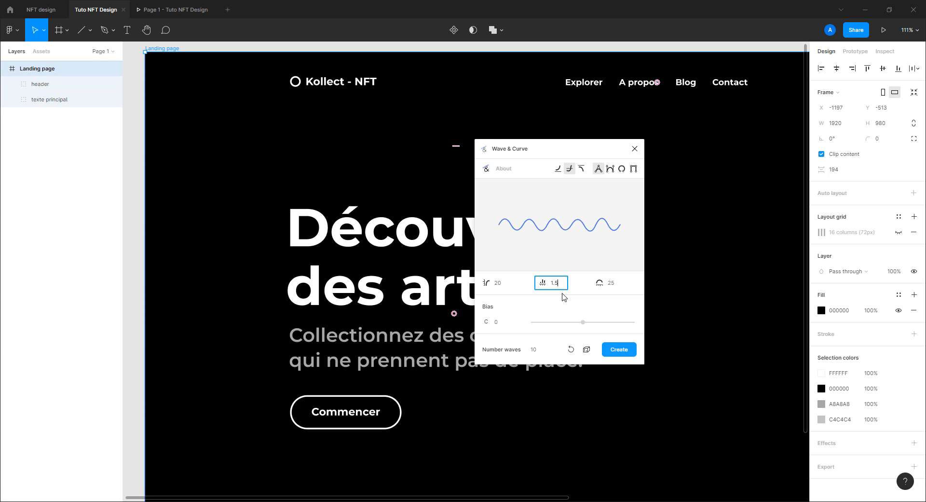
key(BackSpace)
key(BackSpace)
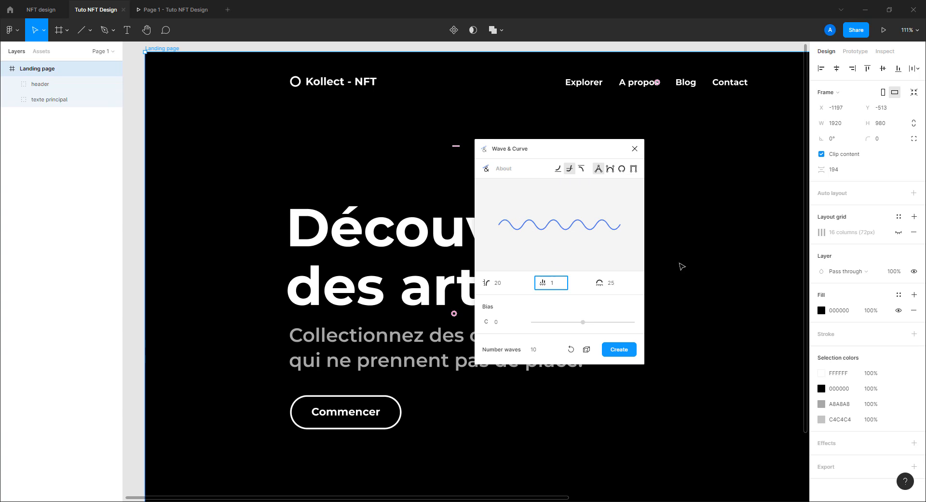
Step: Try the upward and downward scalloped curve variants and return to the full alternating wave
click(557, 169)
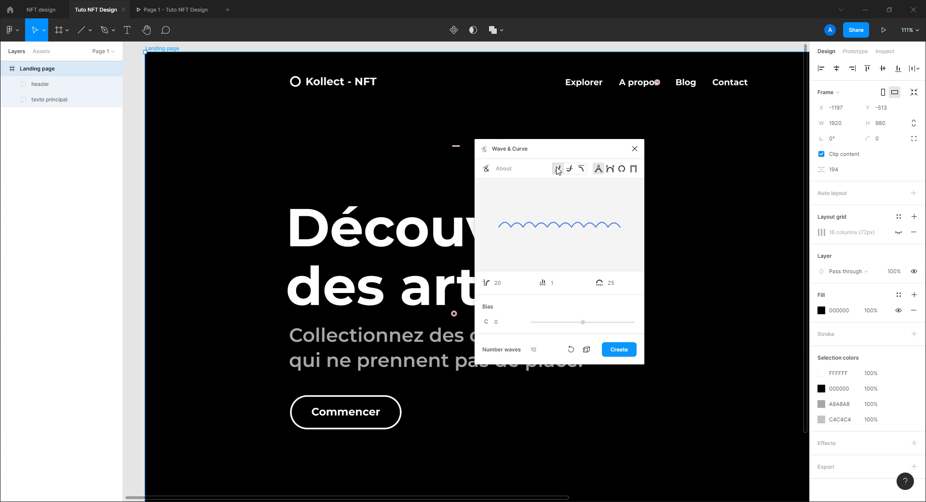
click(570, 168)
click(582, 169)
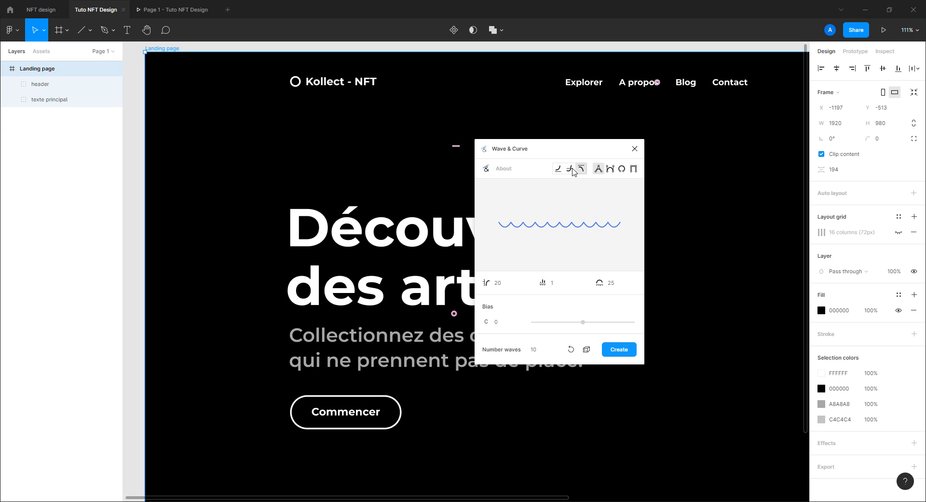
click(571, 169)
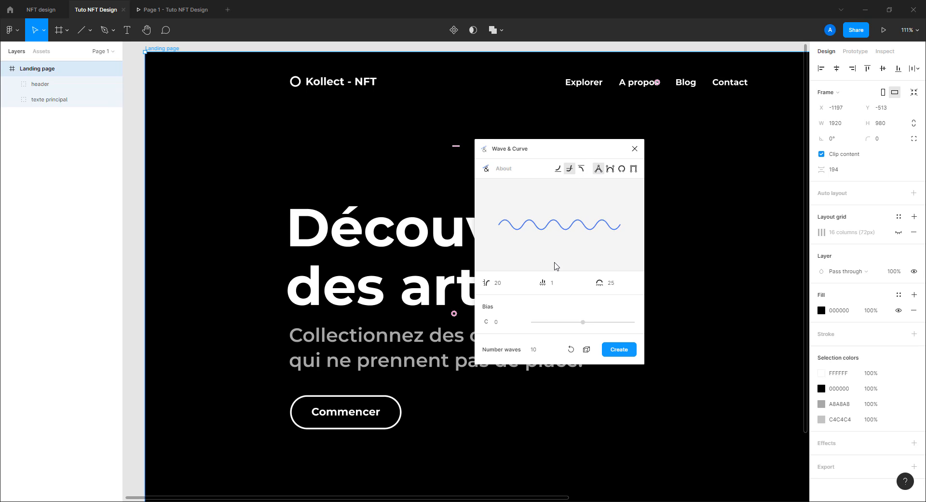
Step: Create the wave path, close the plugin and move the wave above the Découvrez heading
click(618, 349)
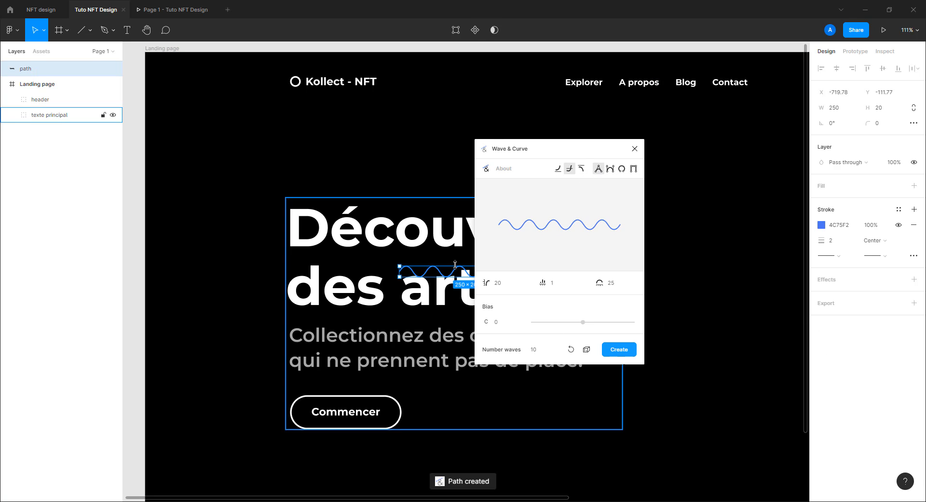
click(635, 149)
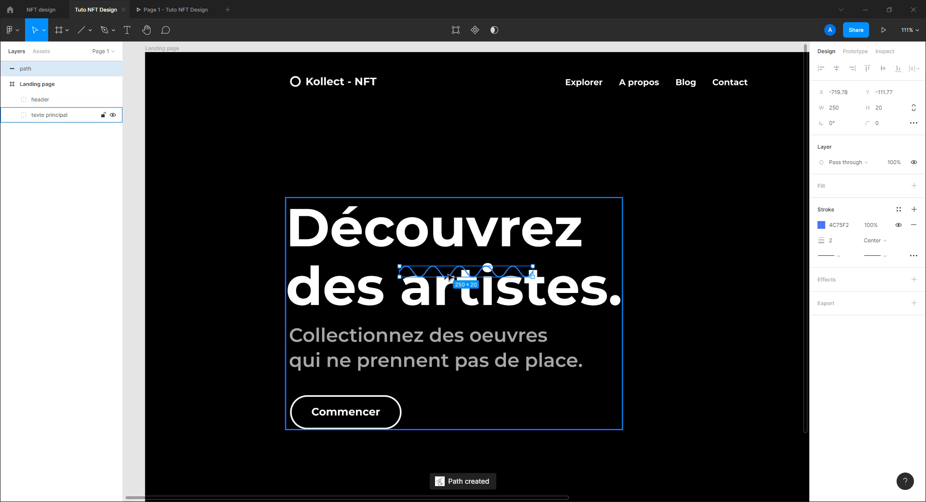
drag(452, 277, 413, 177)
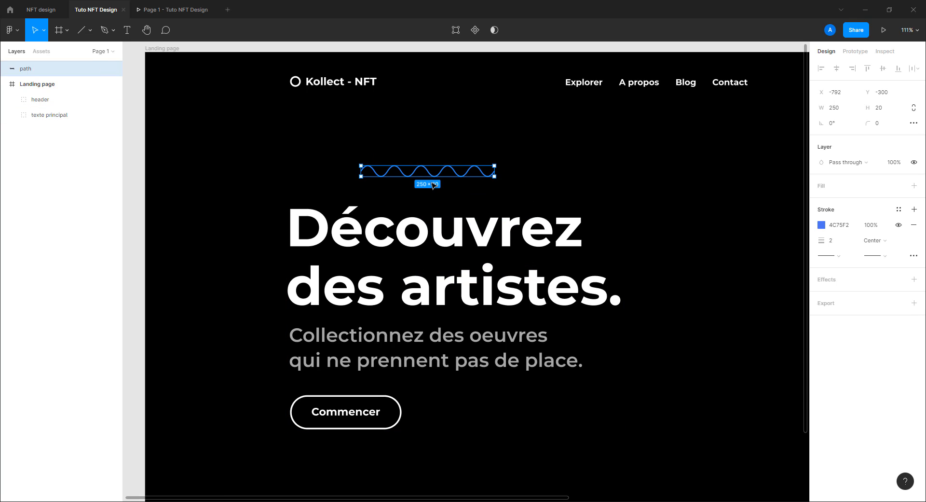
Step: Colour the wave's stroke white (FFFFFF) and thicken it
click(822, 226)
drag(730, 259, 503, 181)
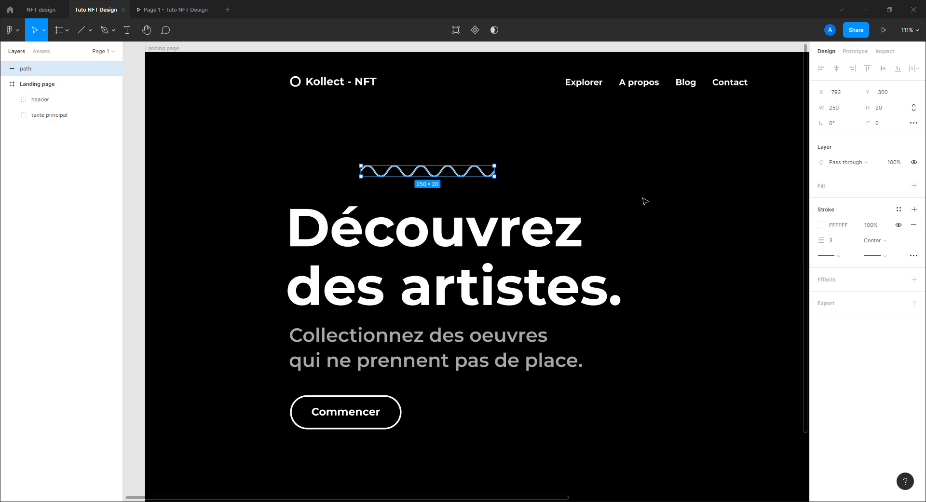
drag(821, 240, 823, 245)
Step: Outline the wave's stroke above the heading's left edge and scale it to 159 × 17 across the first two grid columns
mouse_move(432, 178)
mouse_down()
mouse_move(347, 193)
mouse_move(362, 188)
mouse_up()
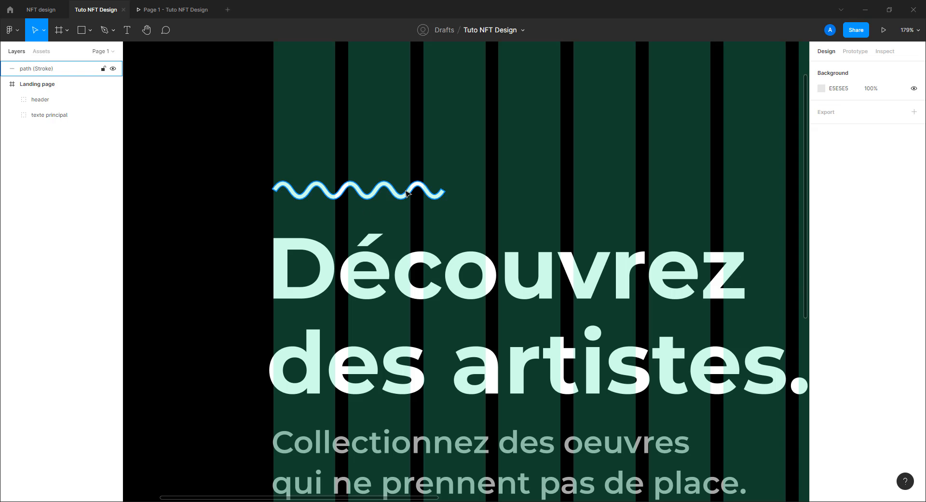
click(425, 191)
drag(449, 182, 411, 186)
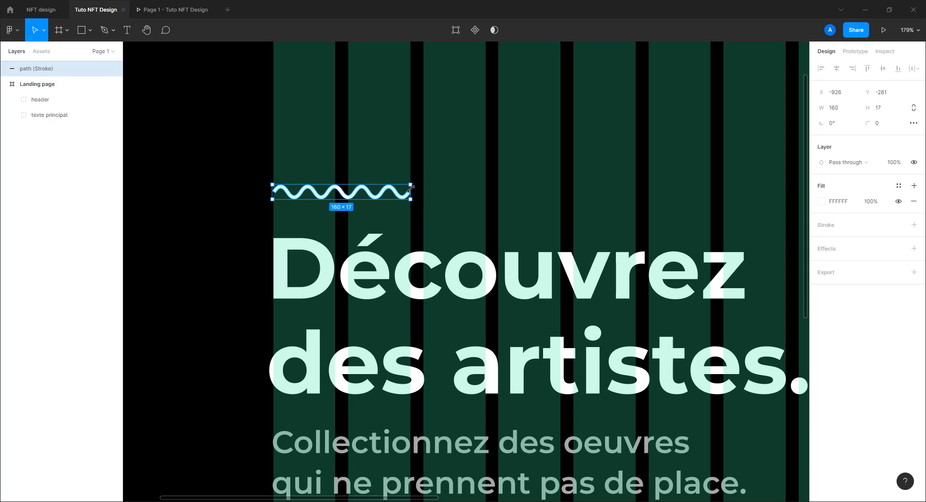
scroll(400, 197, up, 10)
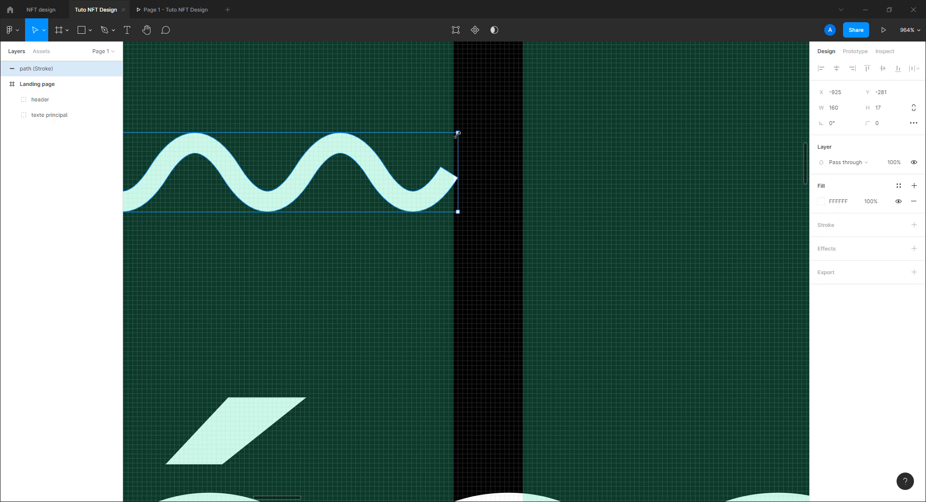
click(467, 215)
scroll(467, 215, down, 10)
click(385, 242)
click(454, 244)
scroll(455, 244, down, 5)
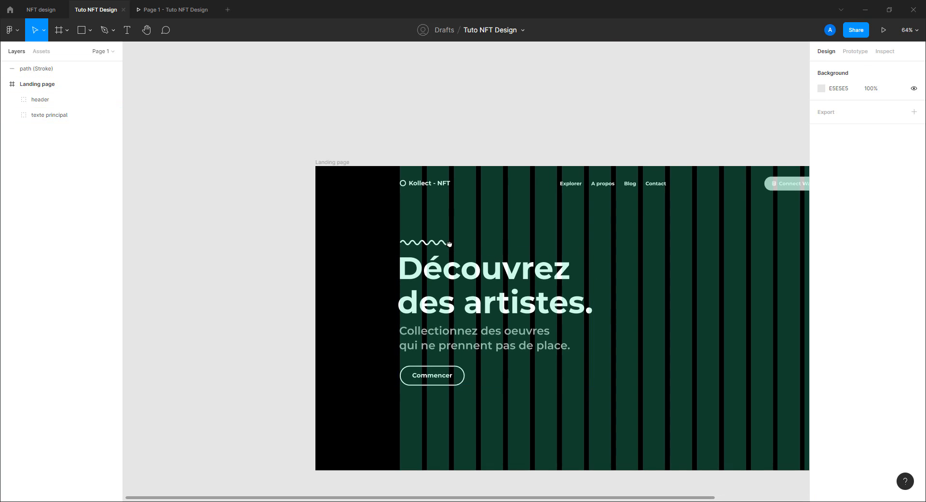
Step: Check the prototype preview and place the wave layer inside the texte principal group as its topmost layer
drag(454, 244, 363, 223)
click(171, 8)
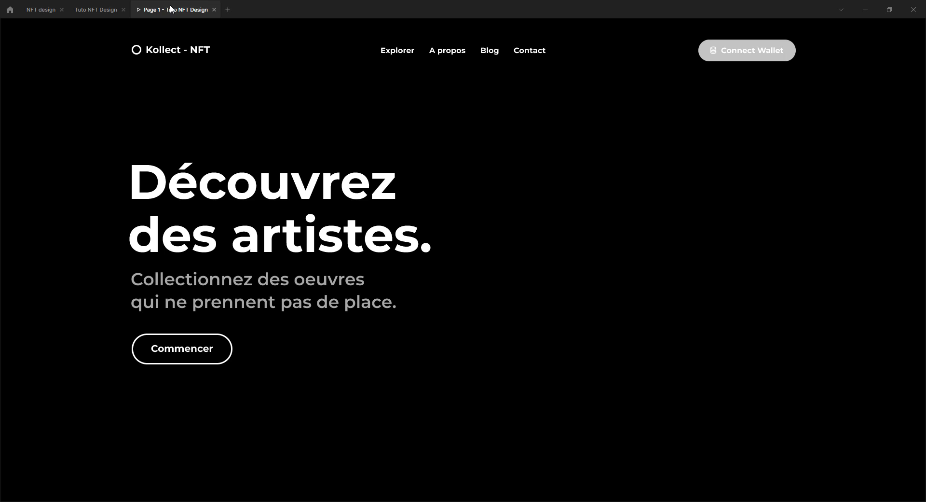
click(96, 10)
mouse_move(38, 68)
mouse_down()
mouse_move(52, 95)
mouse_move(50, 126)
mouse_up()
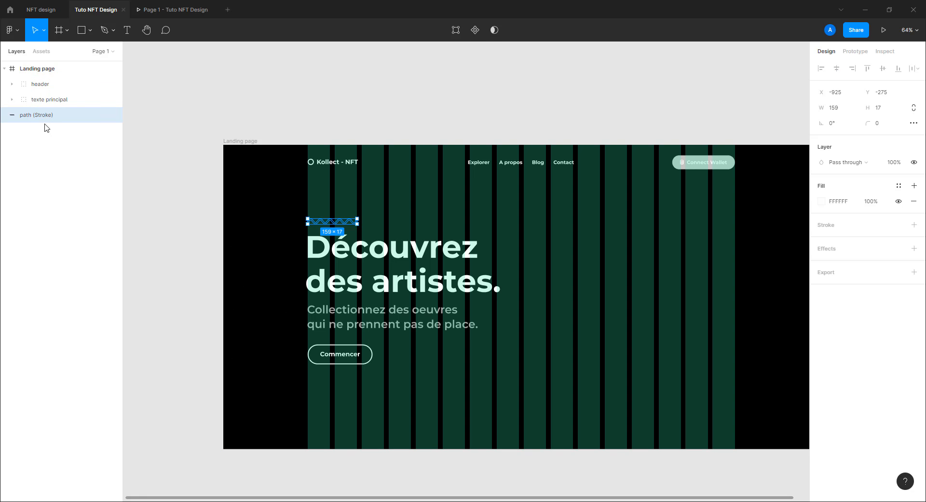
click(12, 99)
mouse_move(45, 176)
mouse_down()
mouse_move(50, 114)
mouse_move(66, 121)
mouse_up()
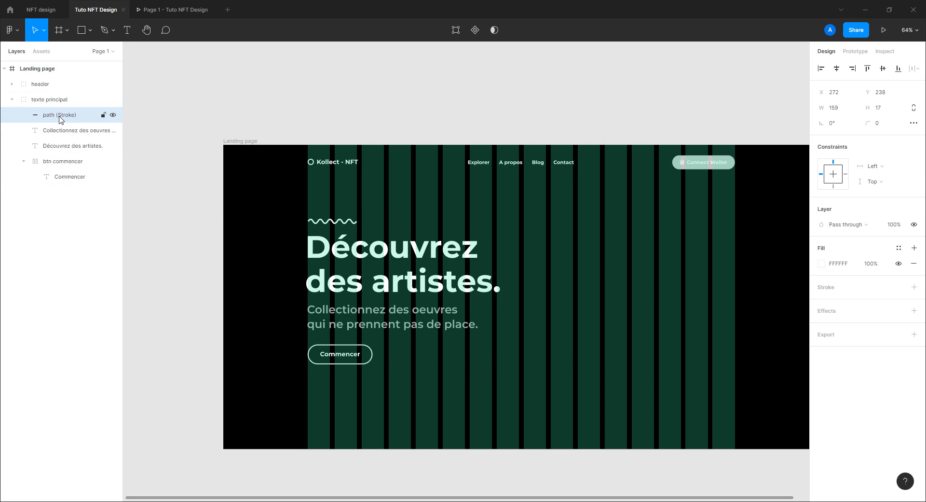
Step: Rename the wave layer graphic and check the page in the prototype preview
double_click(68, 121)
text(grap)
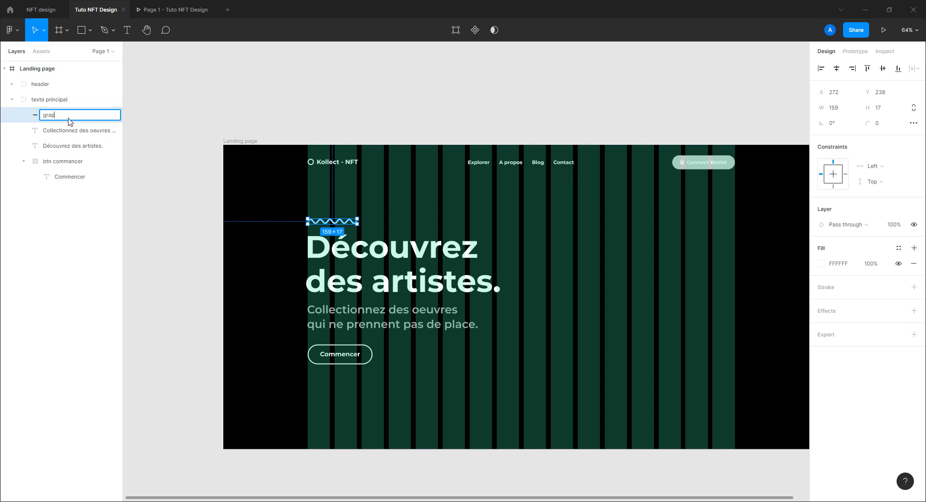
text(hi)
key(Return)
click(414, 116)
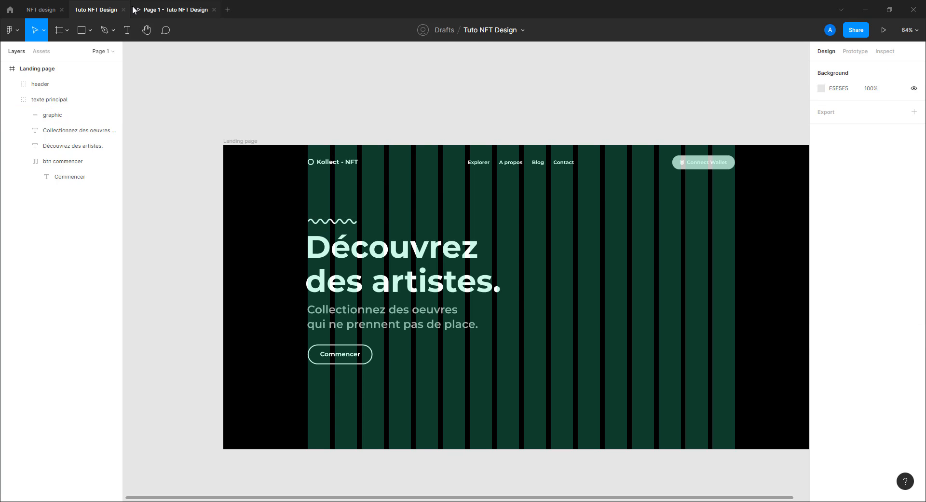
click(174, 10)
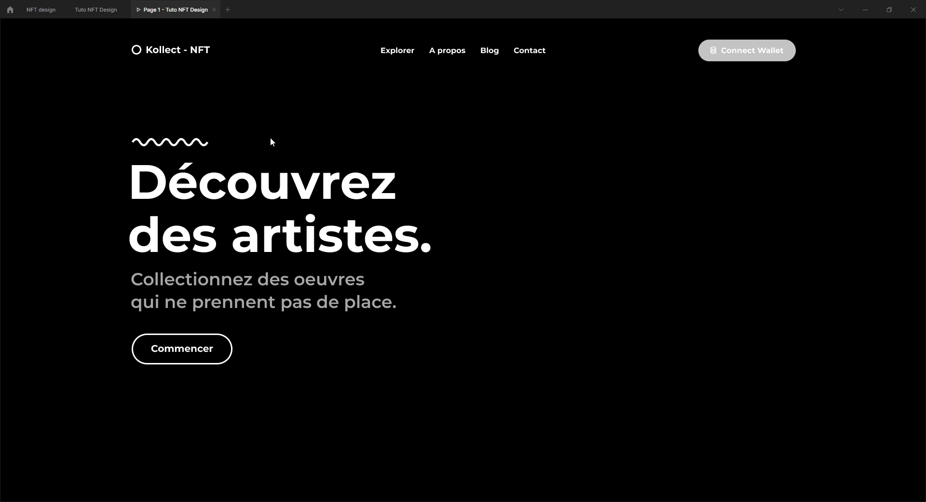
click(96, 9)
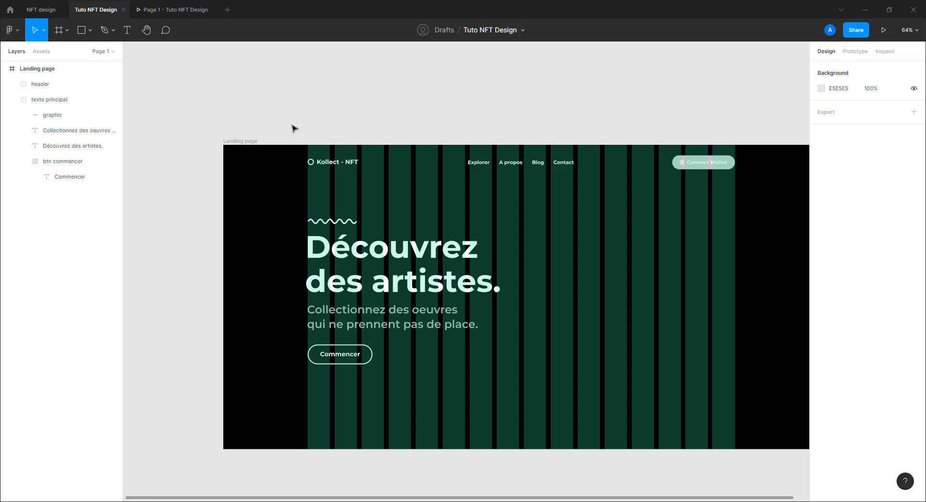
scroll(367, 208, up, 2)
scroll(368, 209, up, 1)
scroll(368, 210, down, 2)
drag(570, 270, 512, 265)
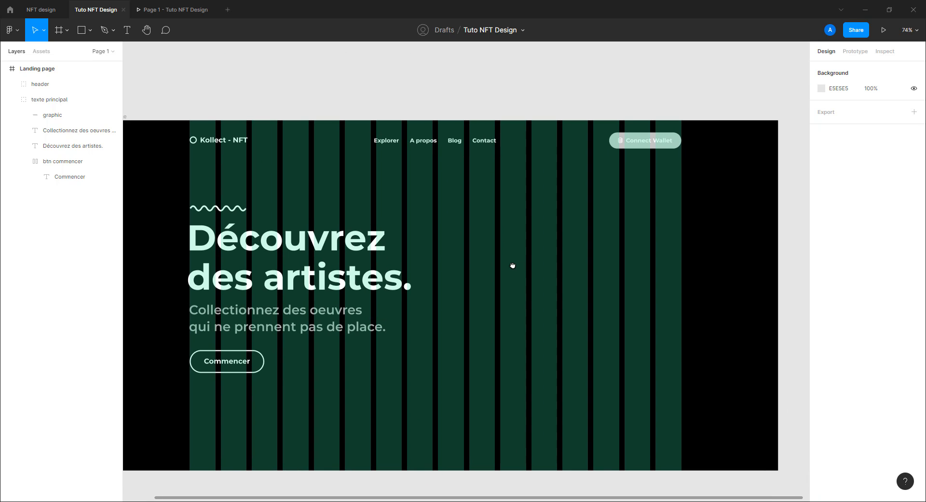
scroll(273, 399, down, 2)
scroll(273, 399, left, 4)
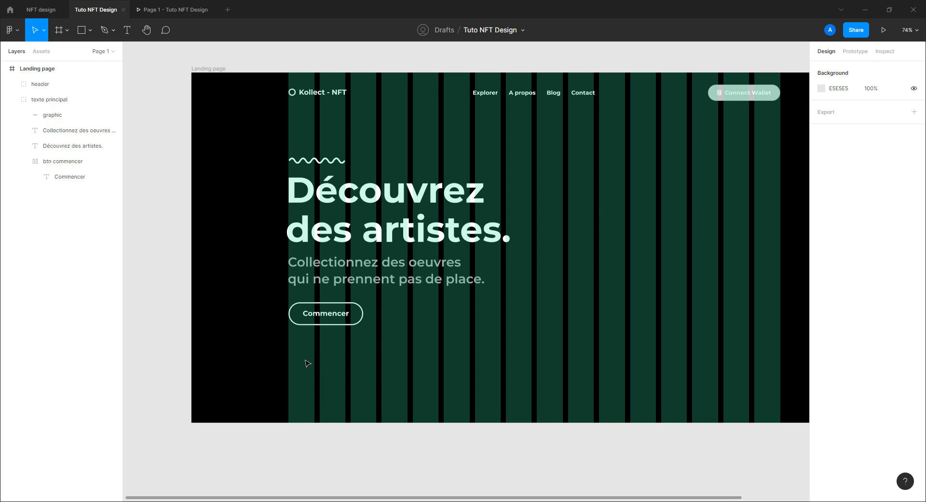
ctrl+scroll(307, 380, up, 5)
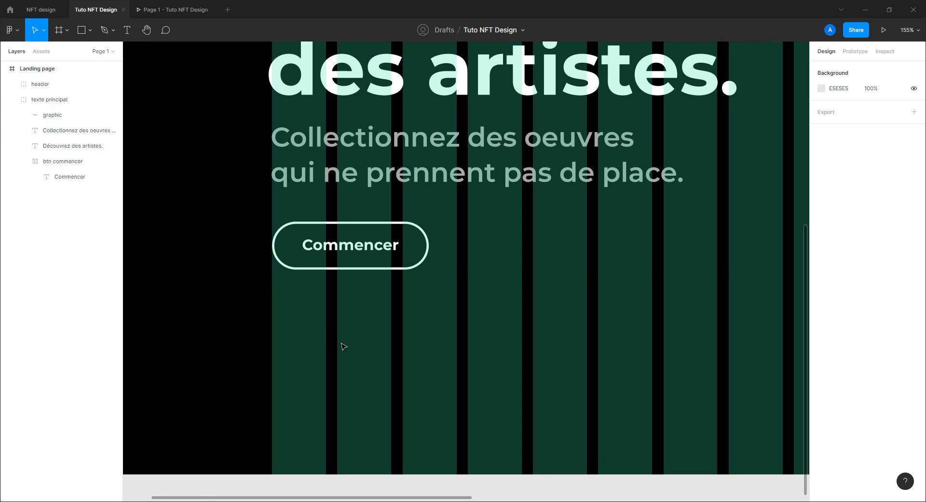
Step: Draw a 60 × 60 circle below the Commencer button, starting at the left edge of the first grid column
click(90, 30)
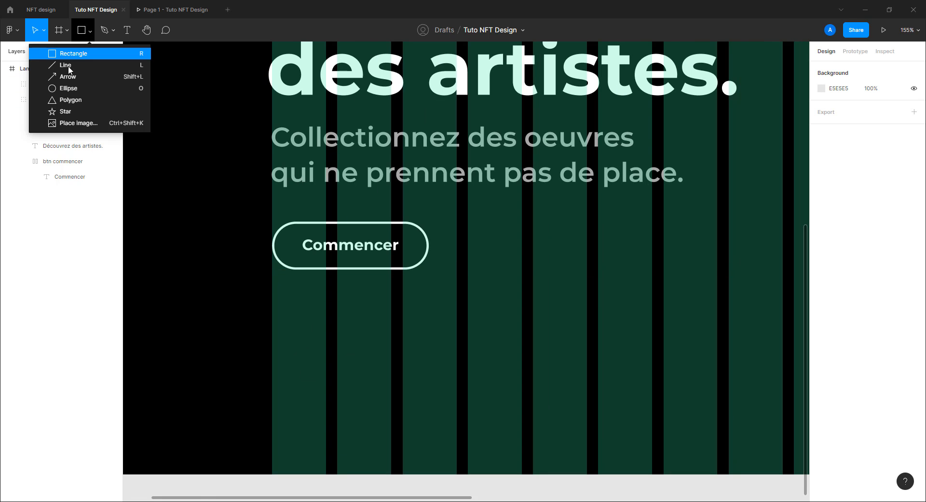
click(68, 88)
drag(272, 374, 325, 420)
drag(842, 110, 823, 107)
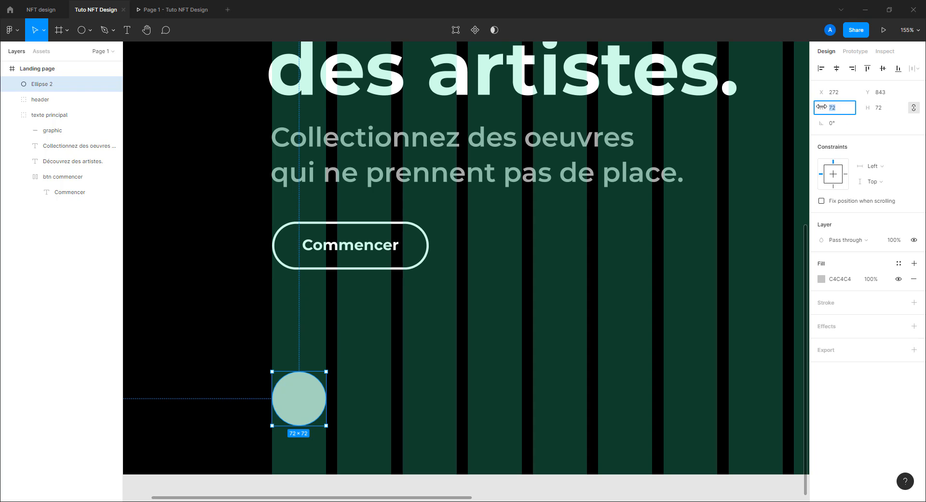
text(60)
key(Return)
Step: Fill the circle white (FFFFFF) and give it a black inside stroke 5 thick
drag(299, 393, 349, 393)
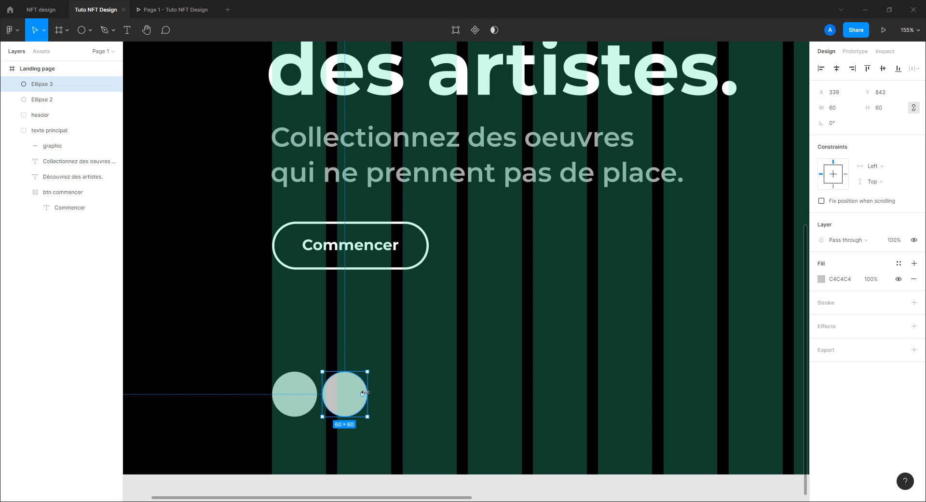
key(Delete)
click(297, 393)
click(822, 279)
text(FFFFFF)
key(Return)
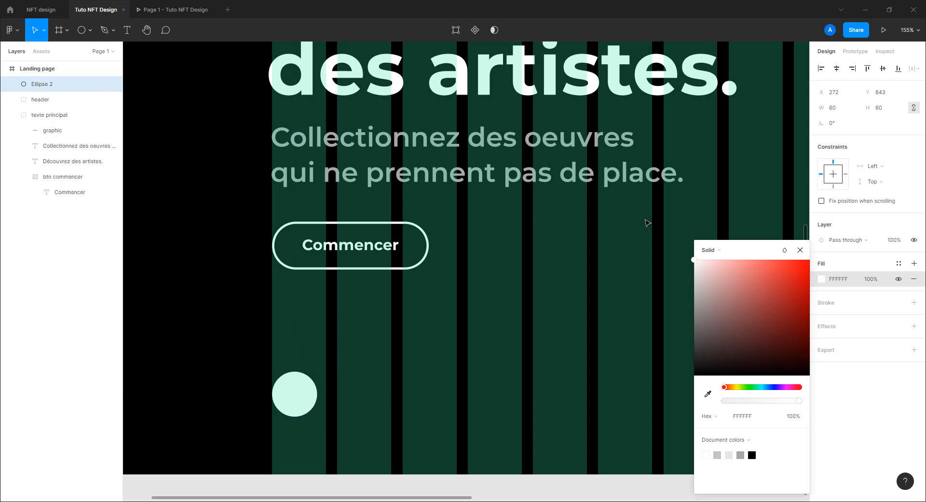
click(828, 304)
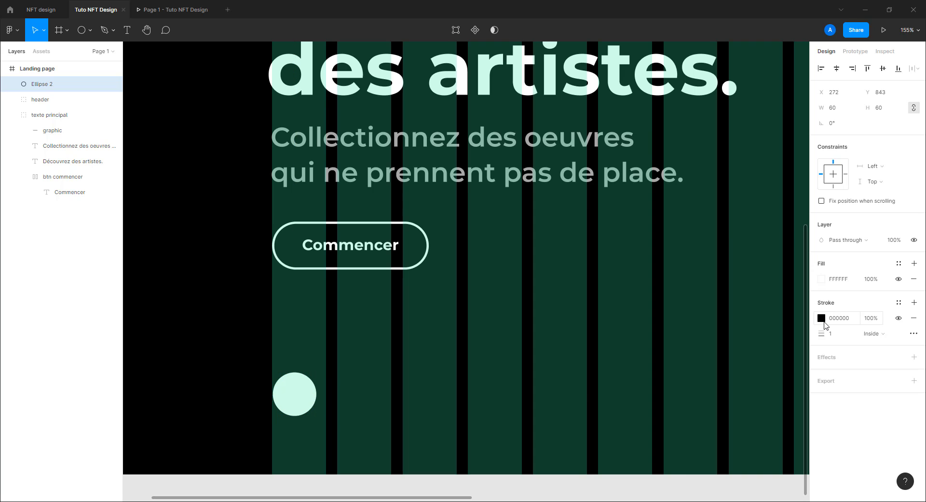
mouse_move(823, 337)
mouse_down()
mouse_move(831, 338)
mouse_move(794, 343)
mouse_move(826, 333)
mouse_up()
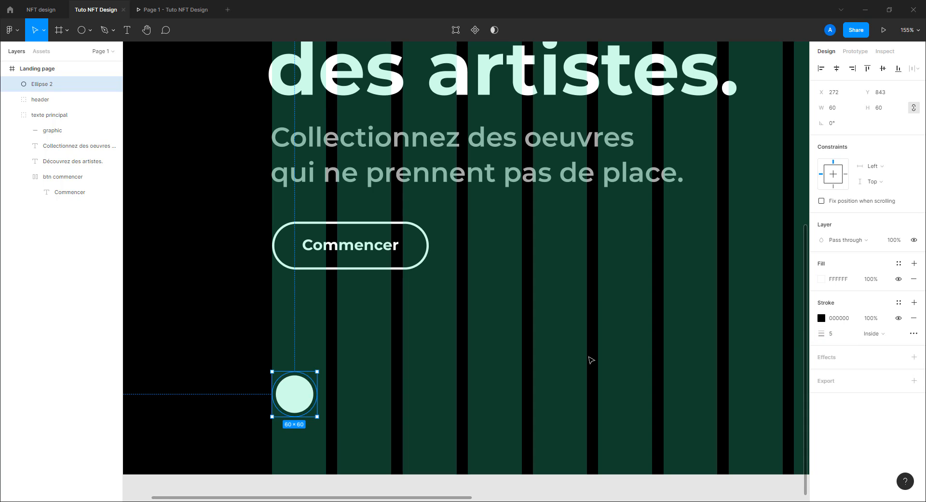
Step: Duplicate the circle into a row of five evenly overlapping circles about 234 wide, spaced about -17 apart
click(355, 378)
click(313, 393)
alt+drag(298, 393, 335, 395)
click(319, 356)
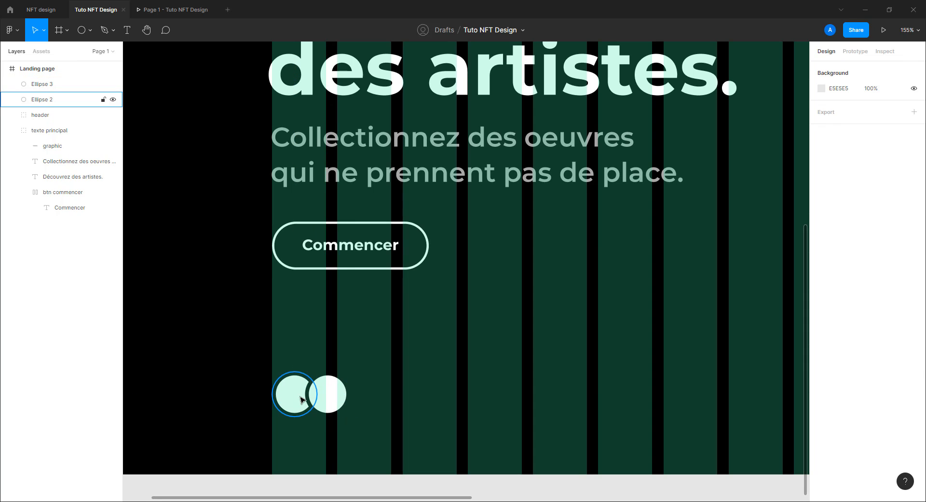
click(319, 400)
scroll(316, 398, up, 5)
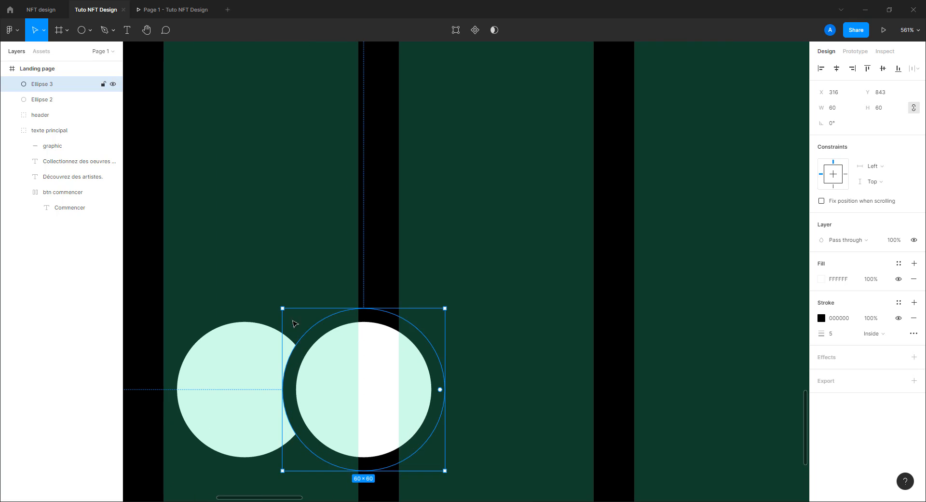
scroll(337, 377, down, 5)
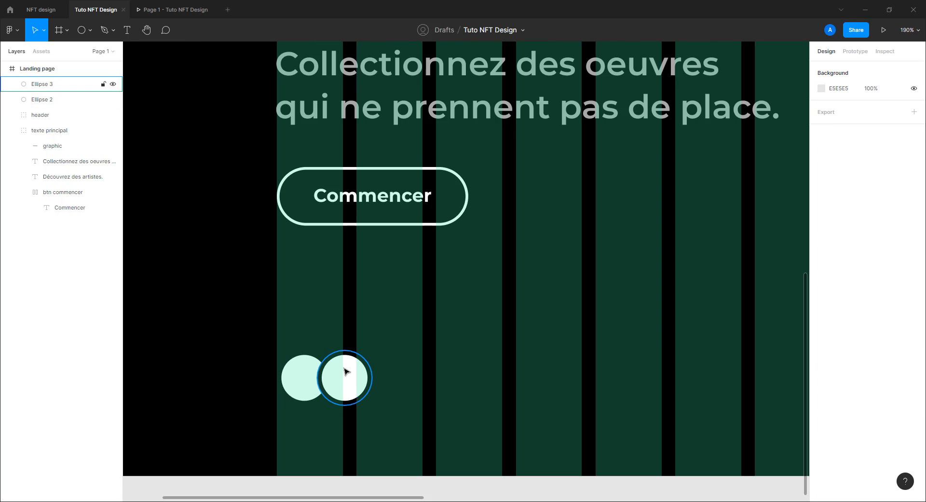
drag(346, 376, 451, 380)
click(454, 340)
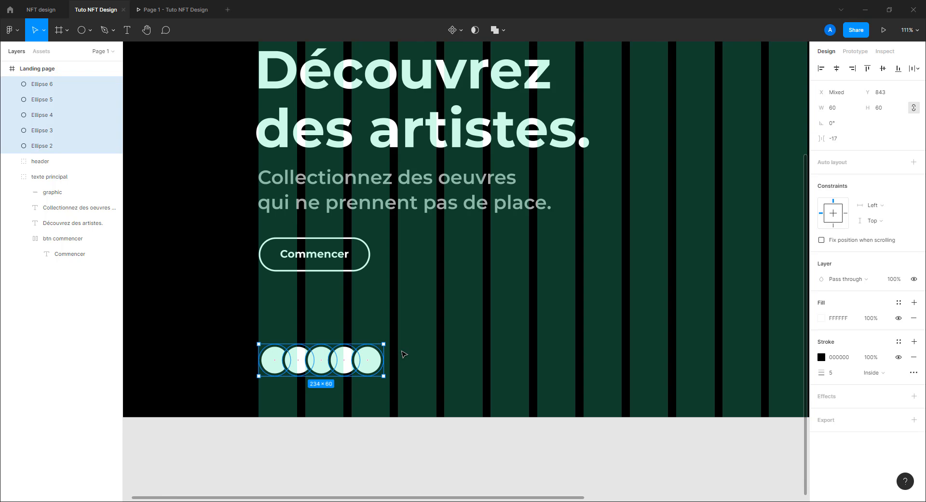
click(402, 350)
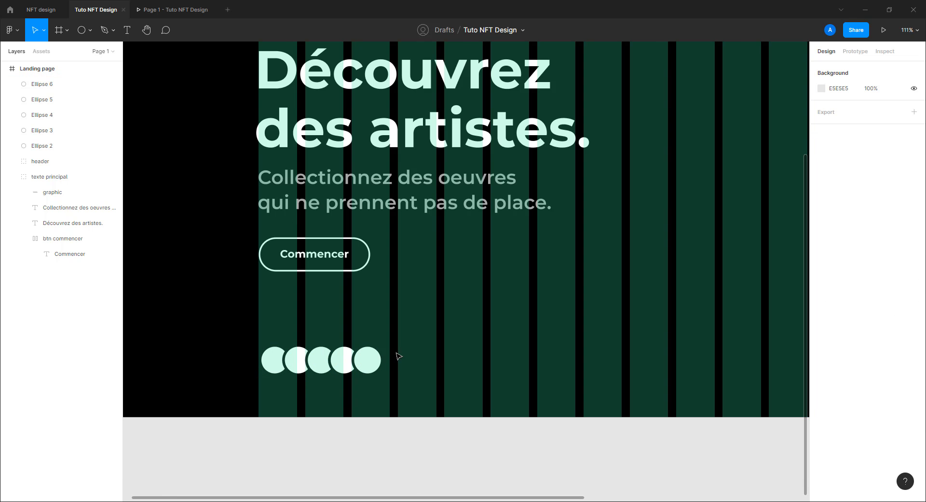
Step: Copy the last circle to X 514, separate from the row, and fill it with the document's grey A8A8A8
scroll(386, 361, up, 5)
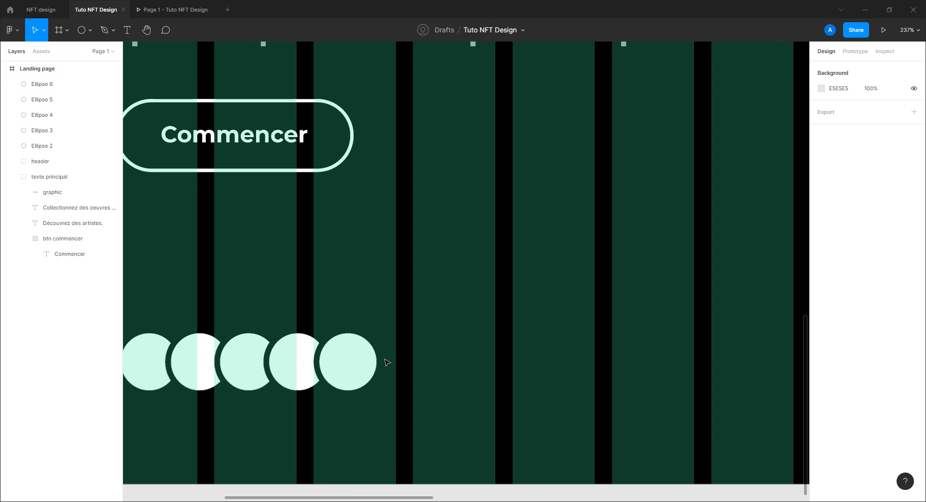
drag(347, 364, 440, 361)
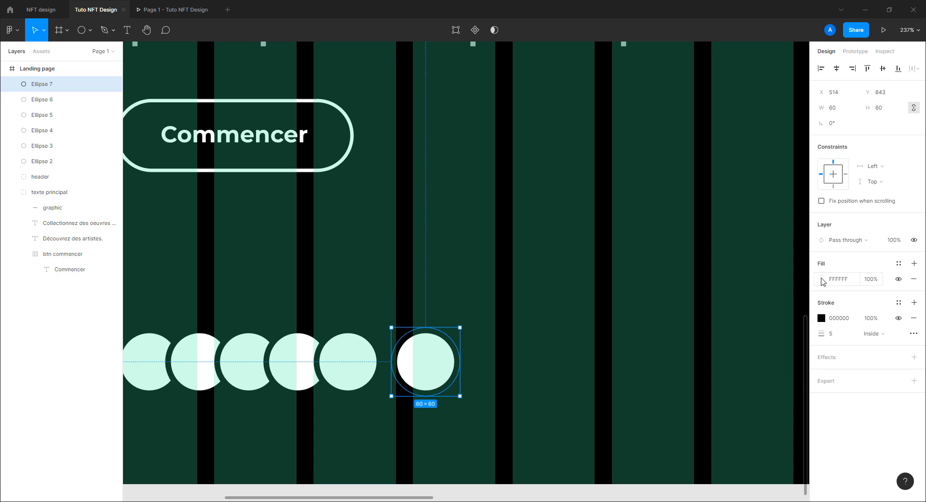
click(821, 278)
click(752, 455)
click(482, 314)
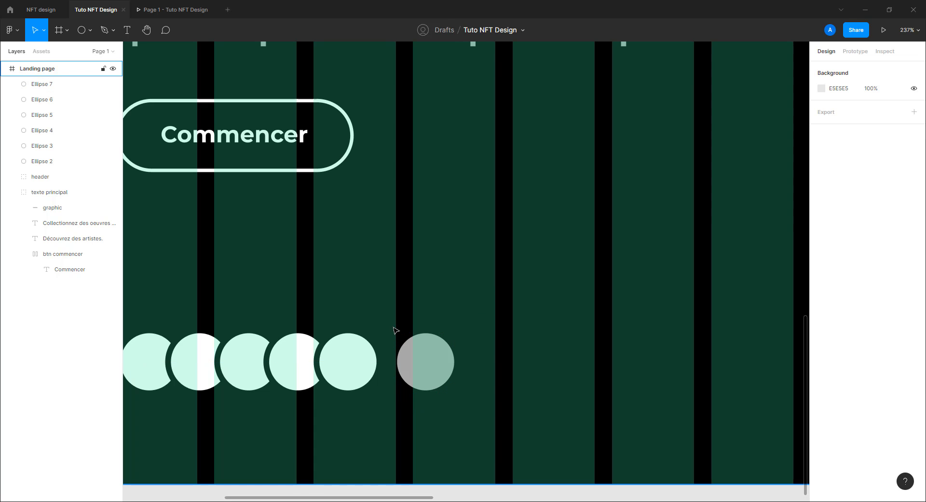
Step: Add a "+" text and centre it on the grey circle
scroll(425, 368, up, 5)
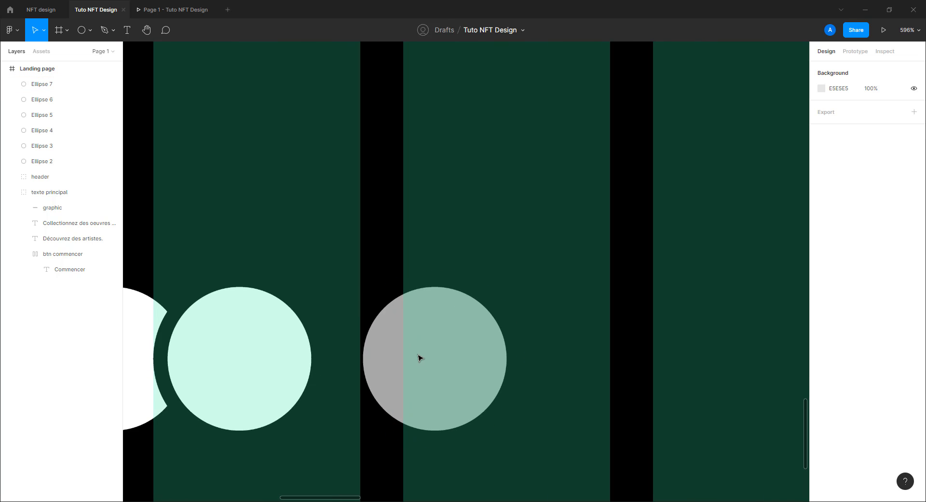
drag(443, 352, 454, 261)
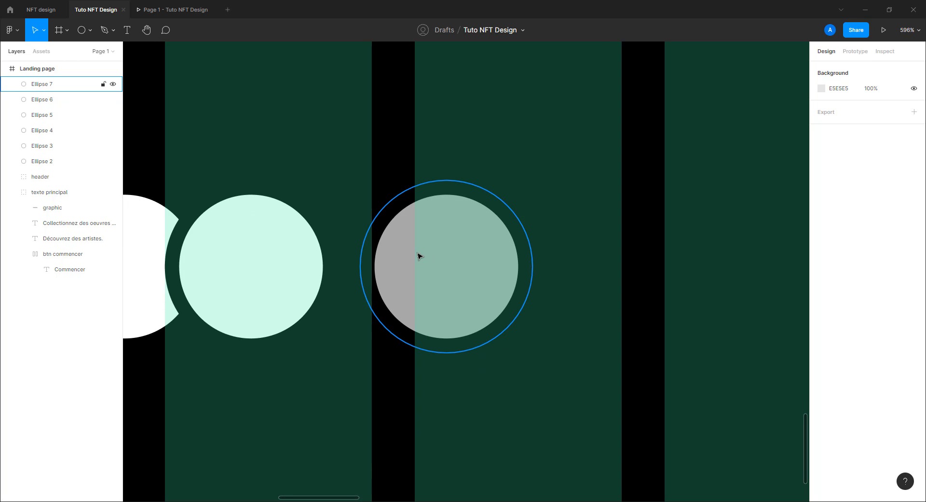
click(129, 37)
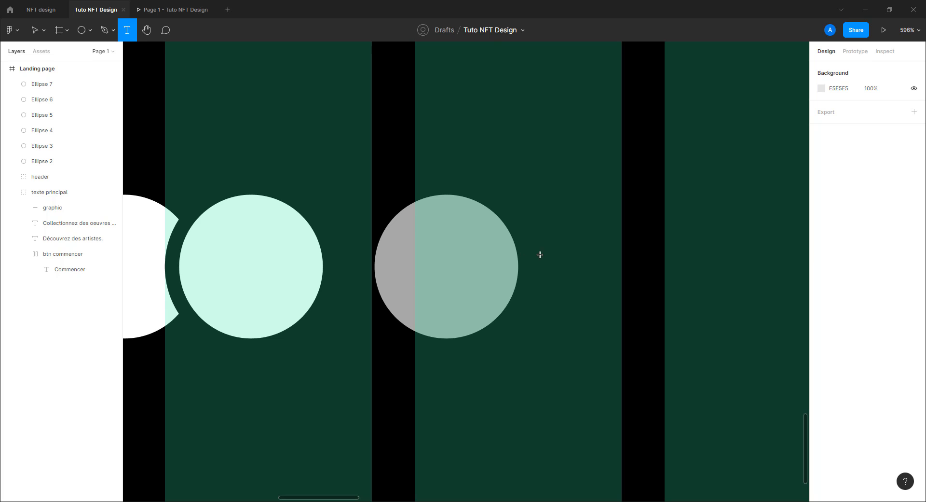
click(556, 248)
text(+)
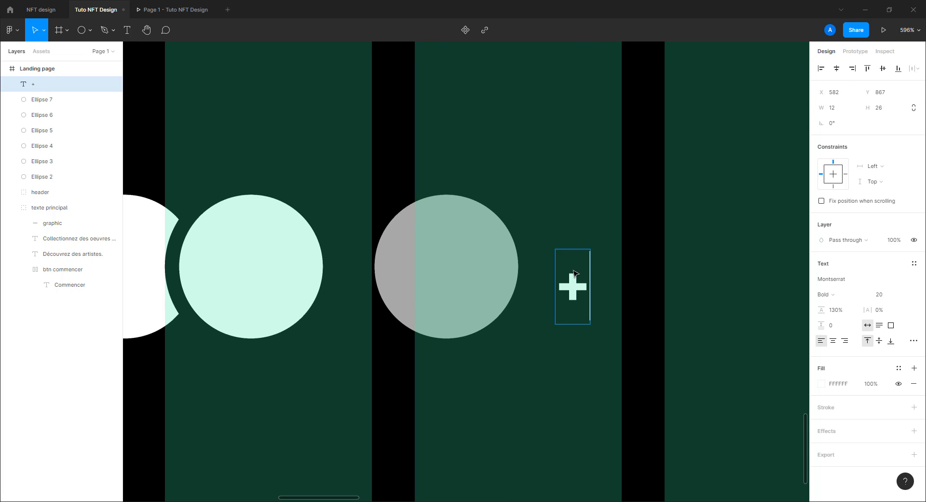
key(Escape)
drag(576, 293, 450, 273)
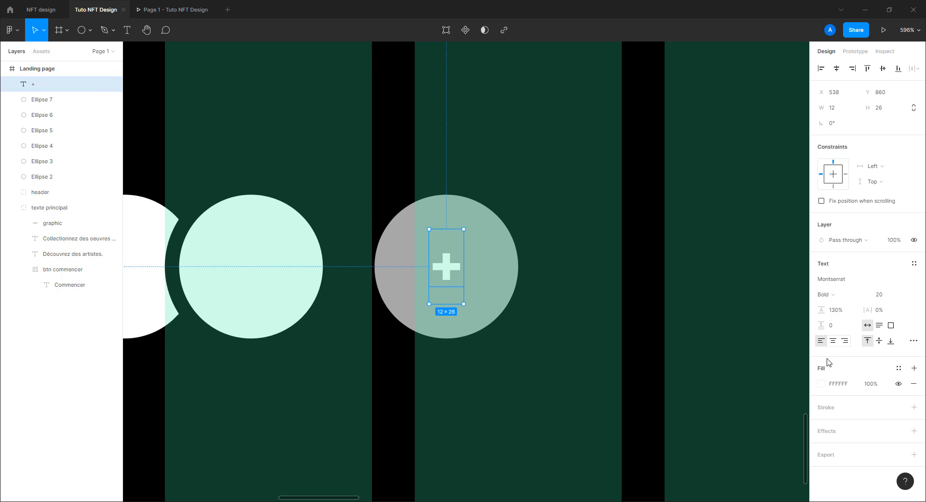
Step: Colour the plus sign black (000000), set its weight to SemiBold and check the page in the prototype preview
click(821, 384)
click(721, 457)
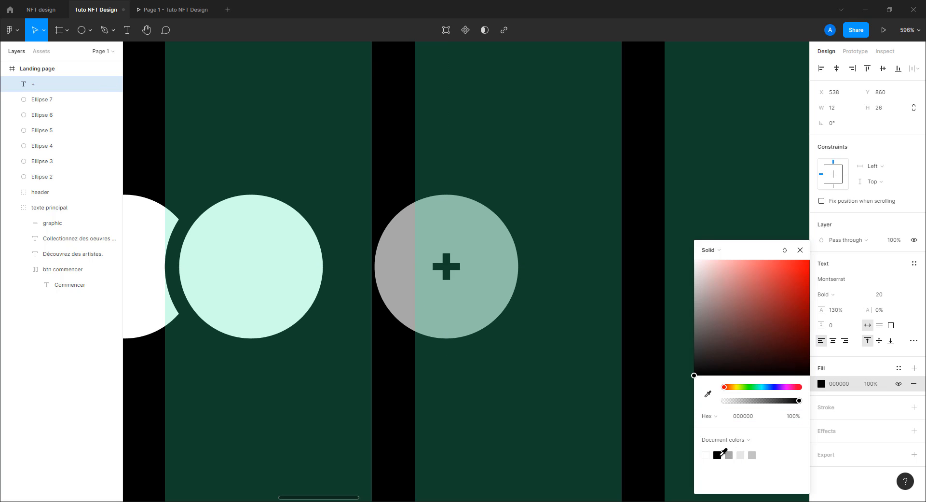
click(529, 259)
click(446, 275)
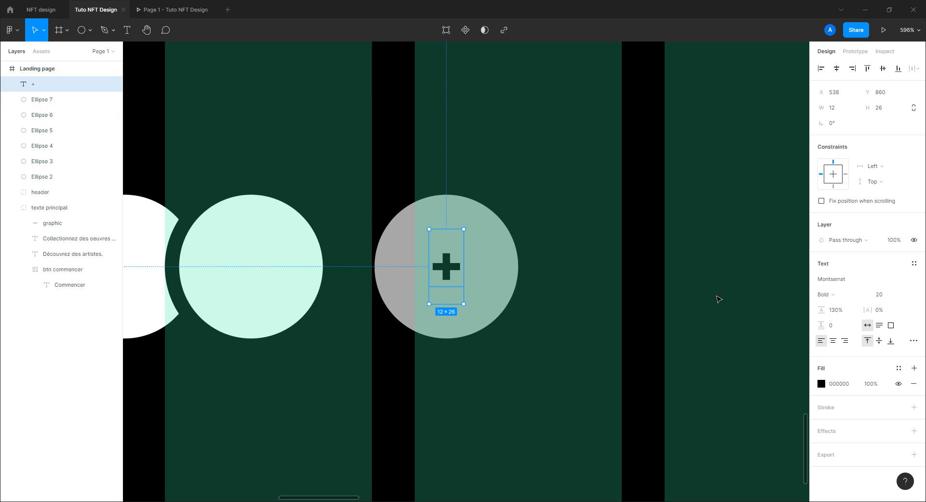
click(844, 302)
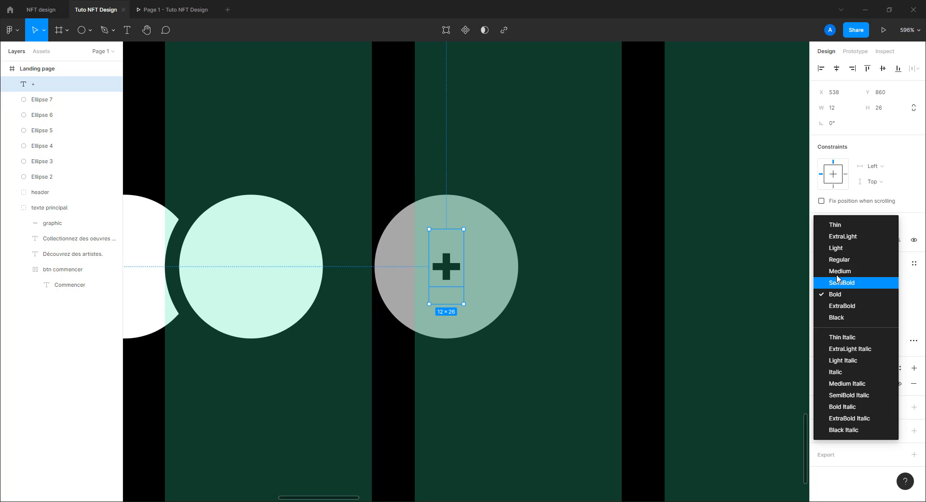
click(838, 281)
click(185, 10)
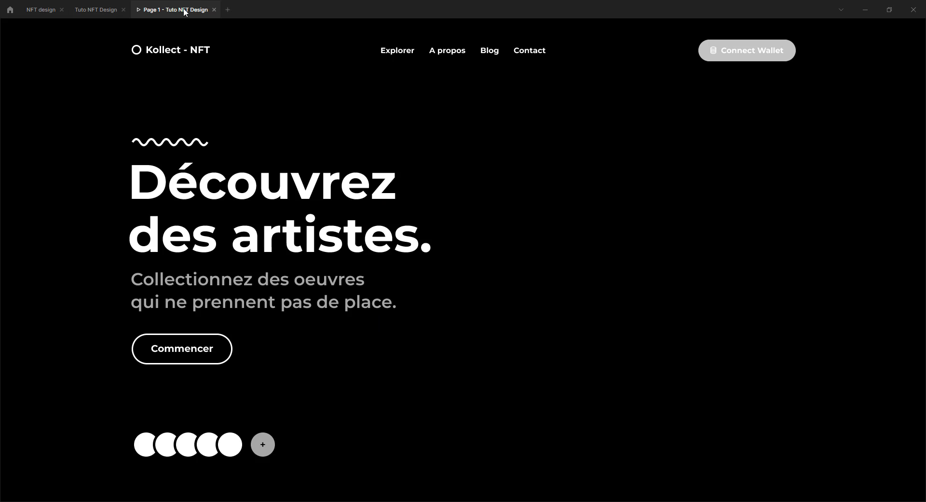
click(107, 10)
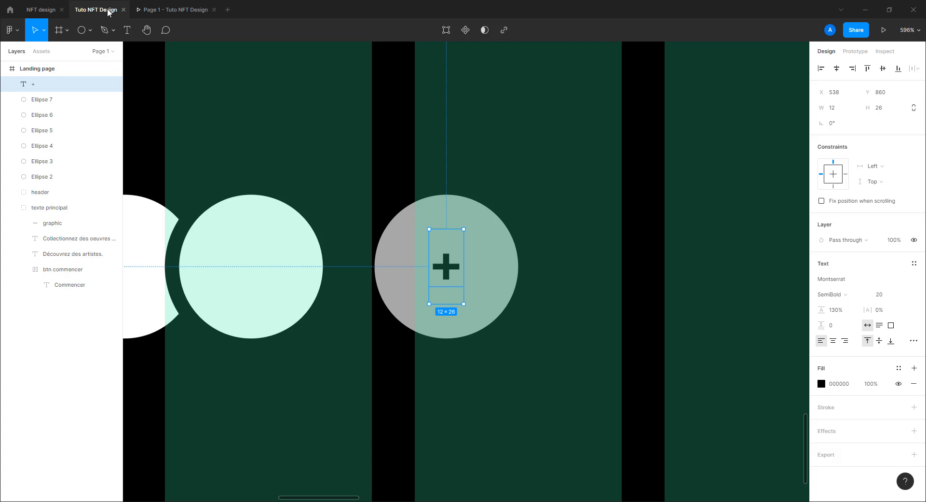
Step: Group all six circles together with the plus sign
click(548, 254)
scroll(500, 298, down, 3)
scroll(501, 299, down, 5)
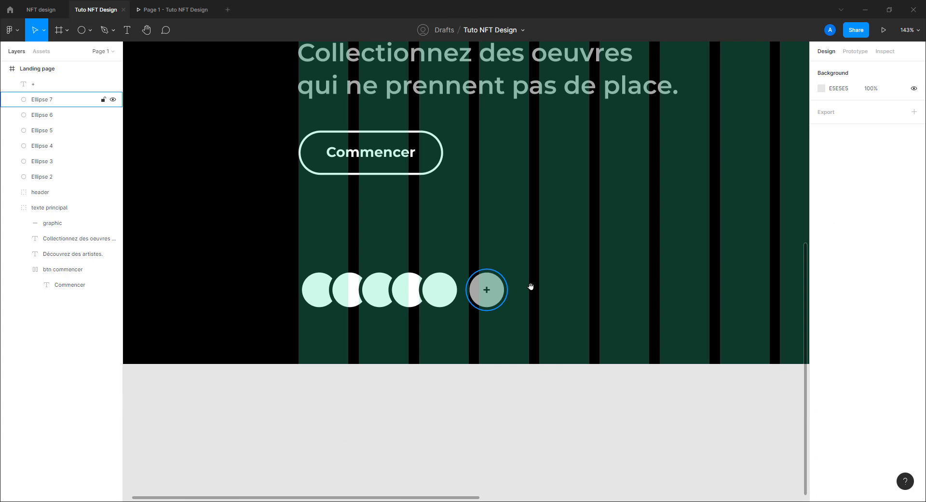
scroll(368, 295, up, 1)
drag(293, 267, 548, 325)
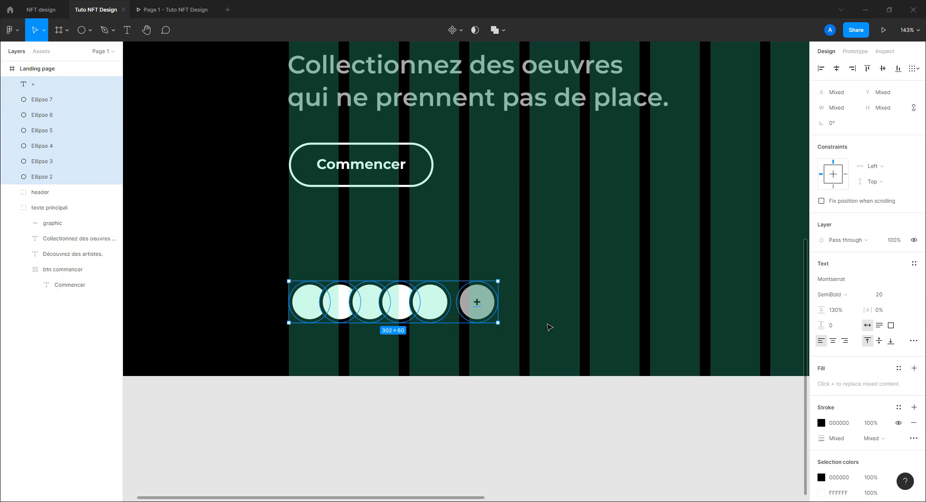
key(ctrl+g)
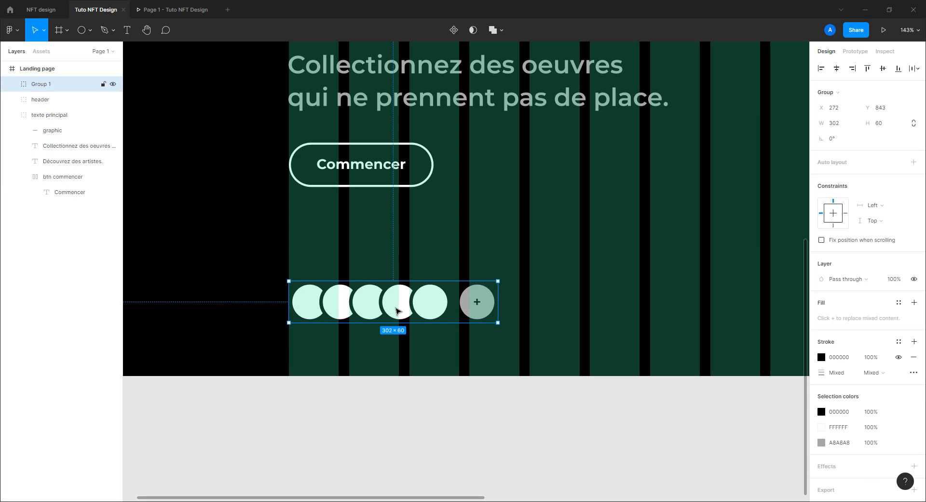
Step: Shift the circle group to X 267 so the first circle's visible edge meets the first grid column
scroll(267, 313, up, 10)
mouse_move(689, 267)
mouse_down()
mouse_move(696, 271)
mouse_move(664, 267)
mouse_move(674, 274)
mouse_up()
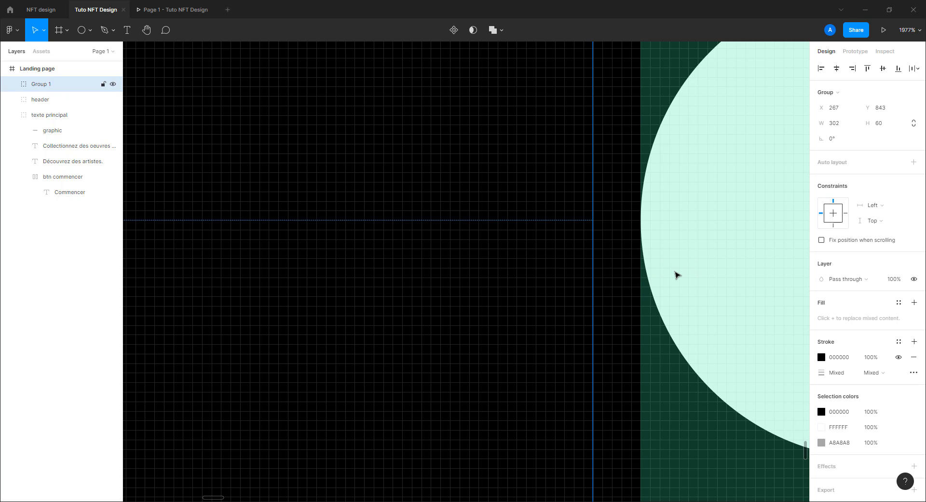
scroll(674, 274, down, 10)
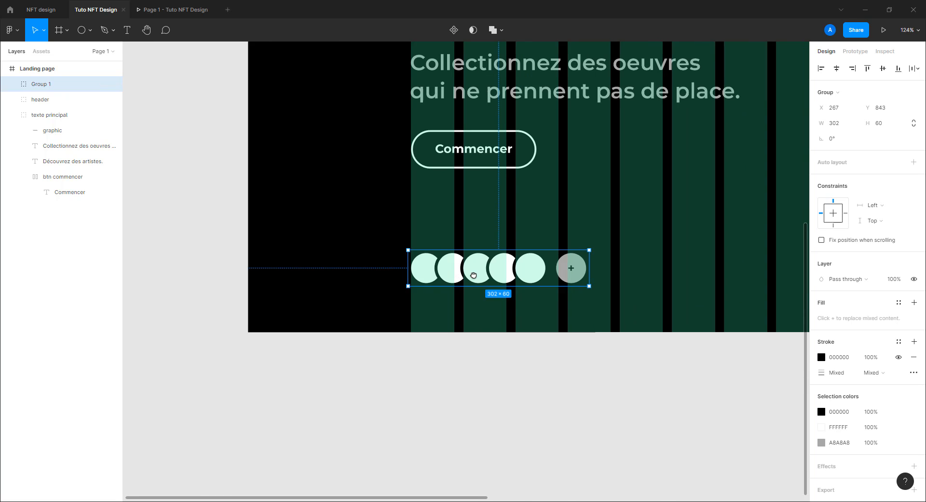
scroll(474, 274, down, 5)
key(Escape)
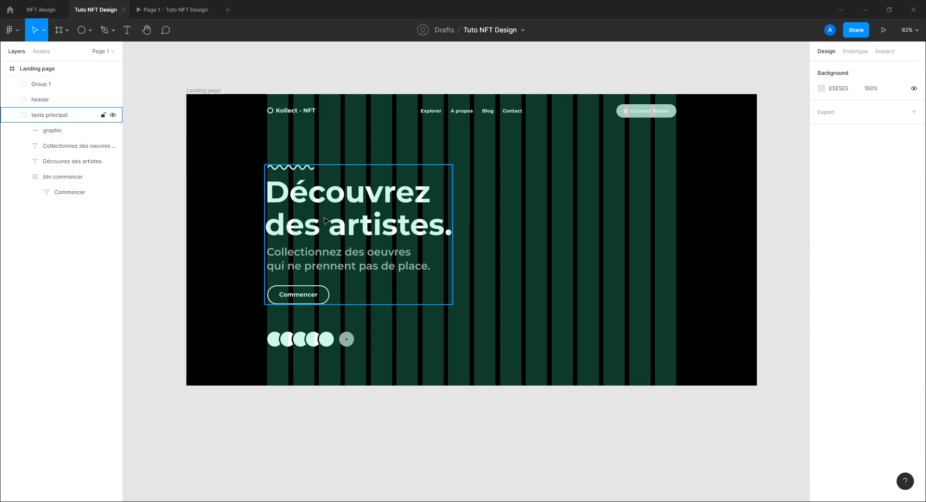
Step: Move the circle group slightly farther down from the Commencer button and check the page in the prototype preview
scroll(313, 347, up, 4)
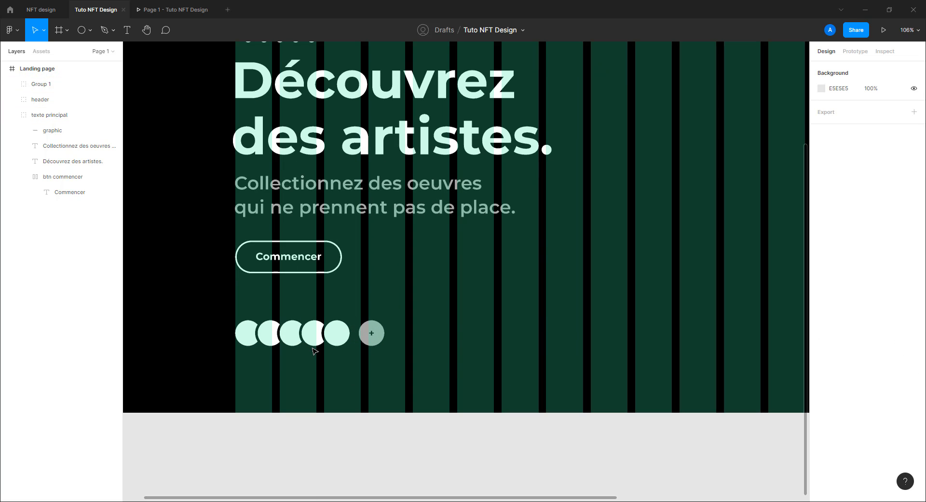
drag(315, 342, 315, 367)
click(379, 303)
scroll(412, 300, down, 4)
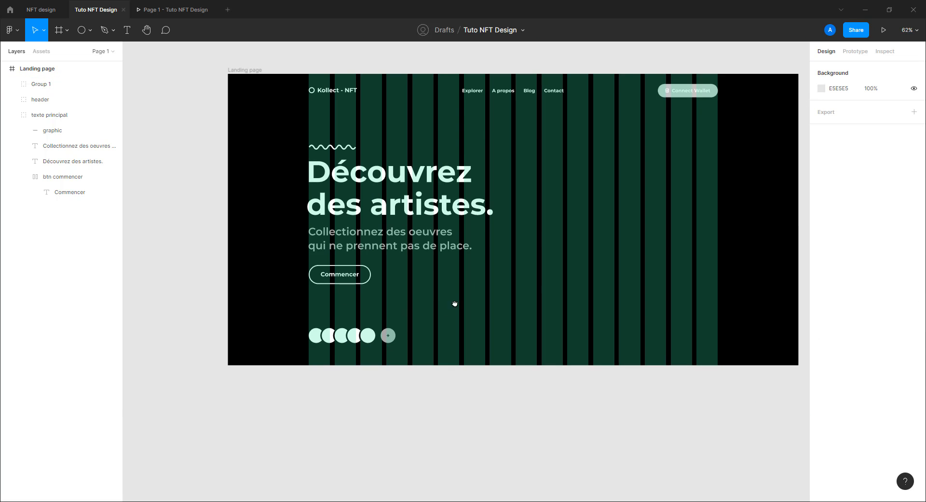
drag(460, 296, 374, 319)
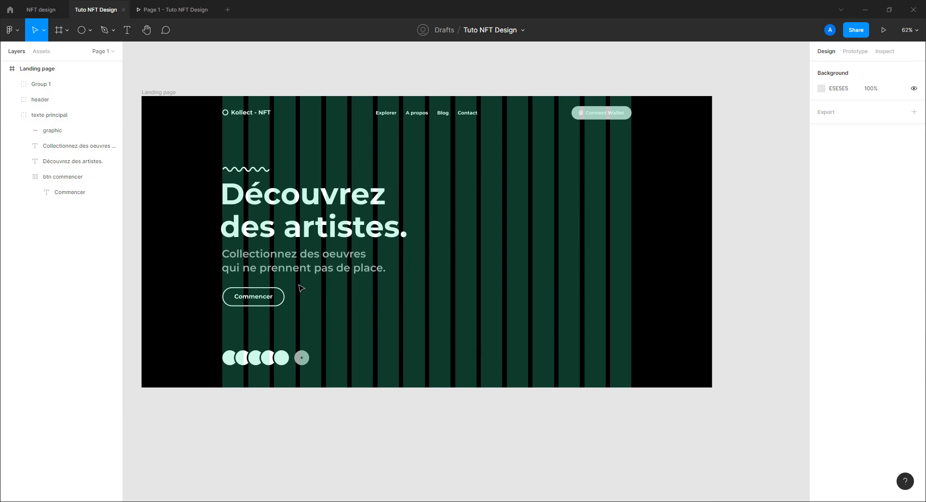
click(192, 8)
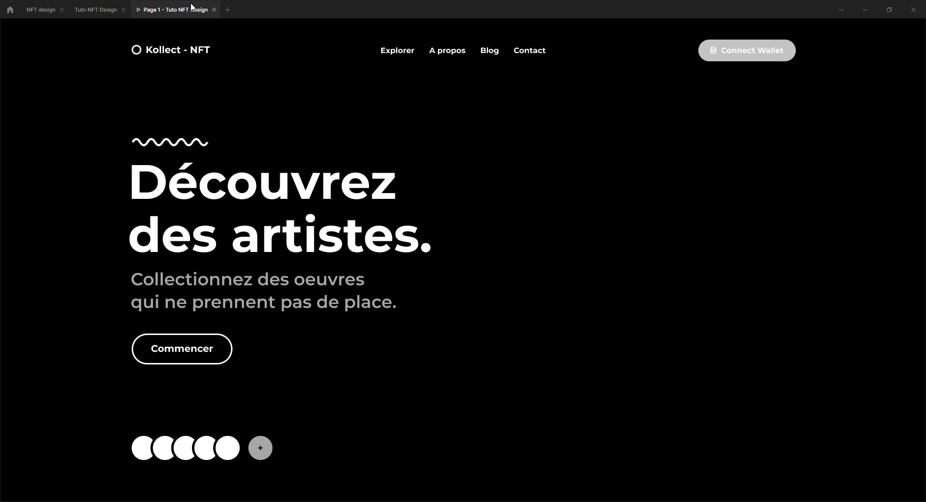
click(89, 10)
scroll(246, 177, up, 5)
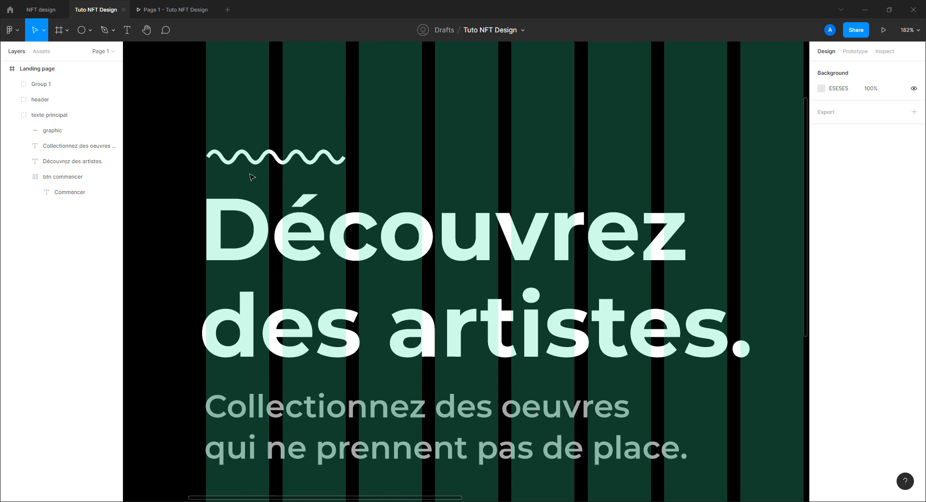
Step: Scale the wave graphic above the Découvrez heading down to 95 × 10 and check the page in the prototype preview
scroll(246, 177, up, 5)
click(490, 187)
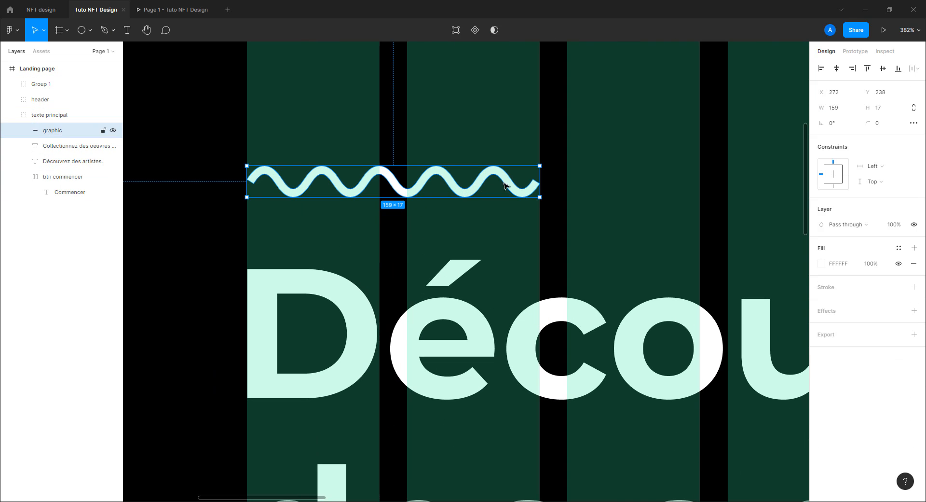
mouse_move(540, 165)
mouse_down()
mouse_move(388, 181)
mouse_move(422, 182)
mouse_up()
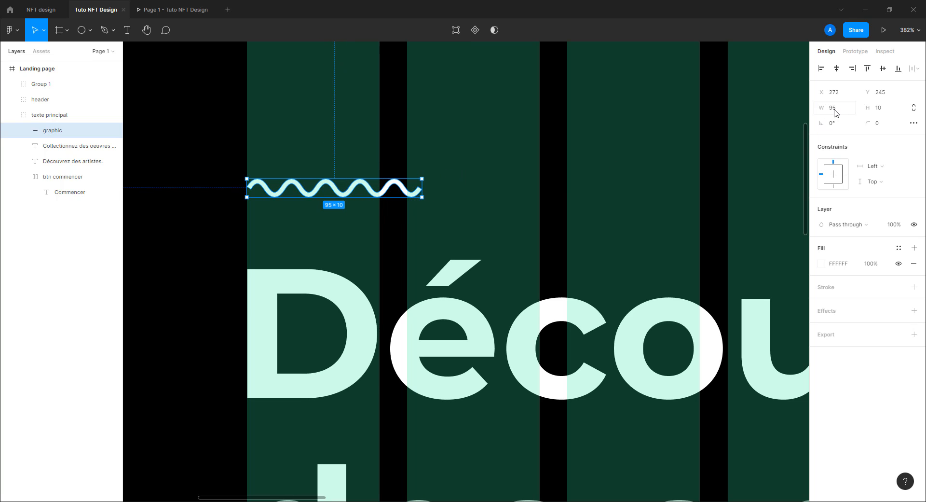
key(Escape)
scroll(472, 223, down, 10)
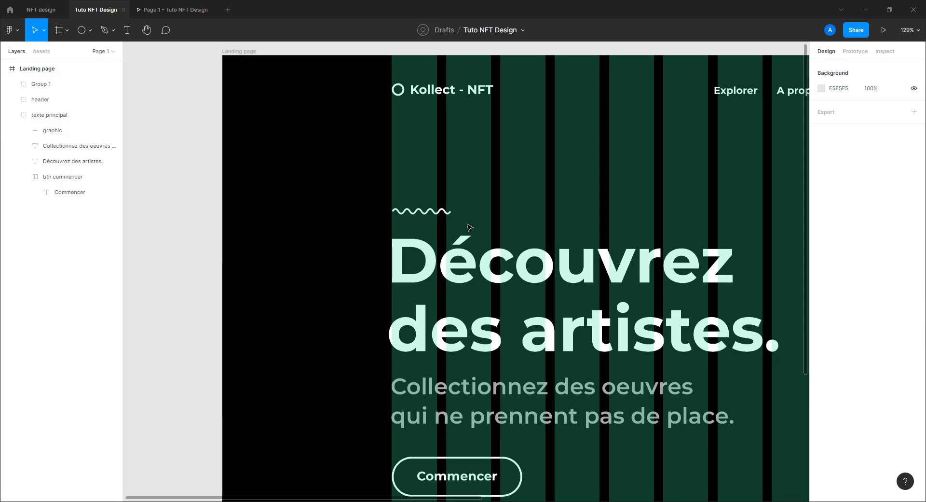
scroll(466, 225, up, 2)
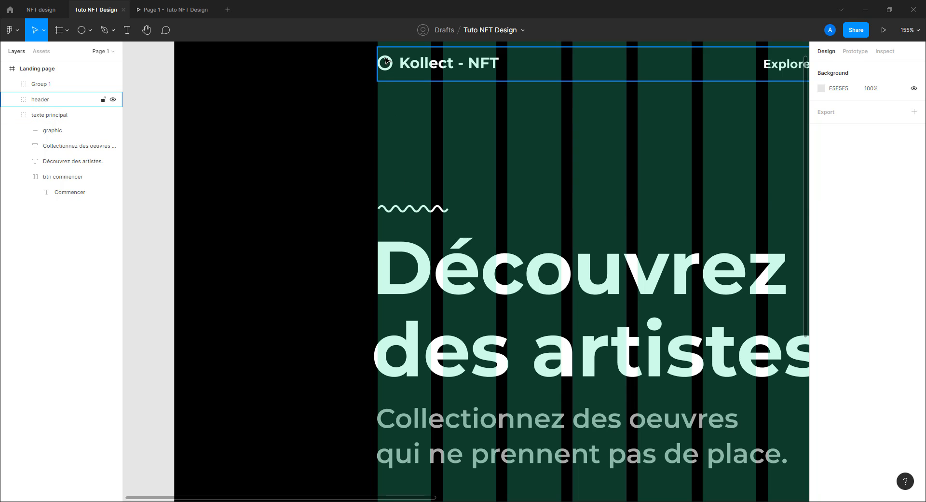
scroll(419, 159, down, 5)
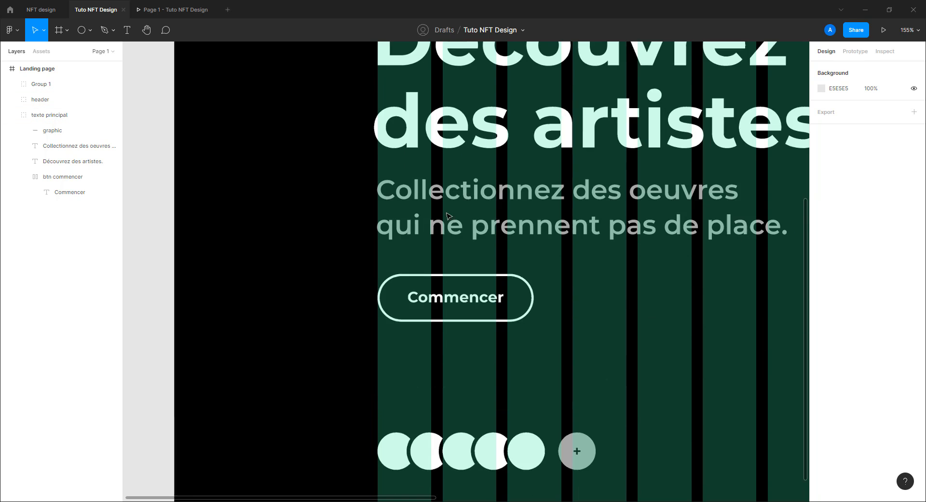
scroll(404, 272, up, 5)
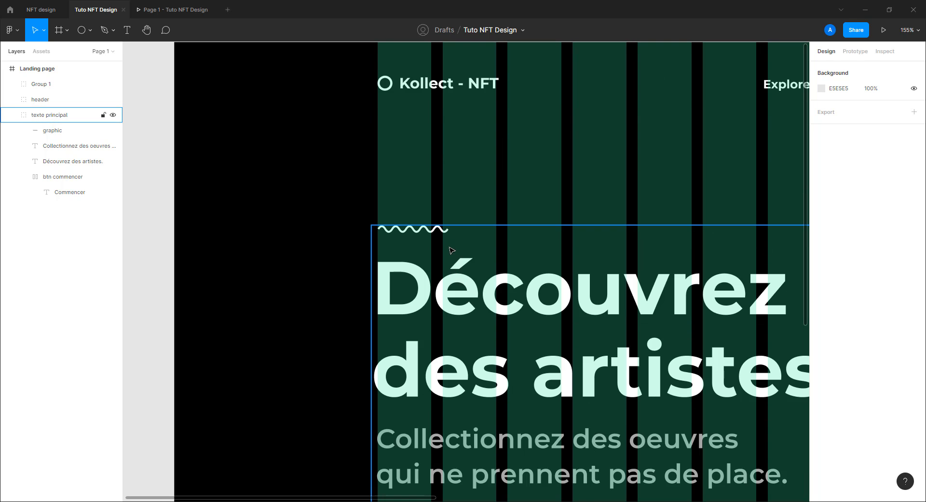
click(181, 11)
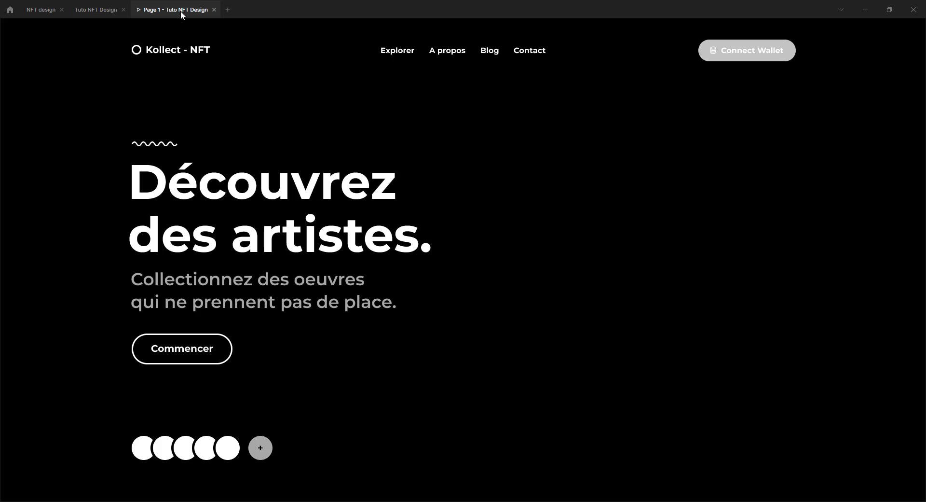
Step: Add a white (FFFFFF) stroke to the wave graphic and check its thickness in the prototype preview
click(104, 9)
double_click(429, 232)
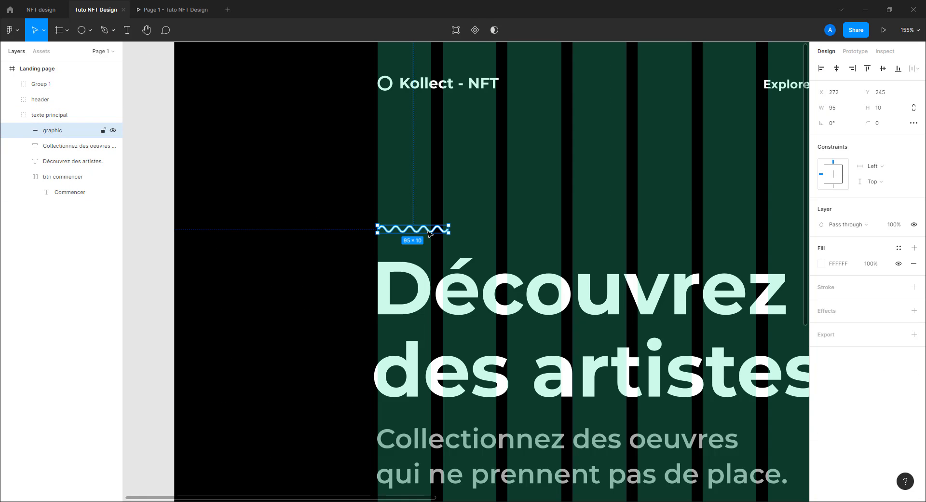
click(831, 287)
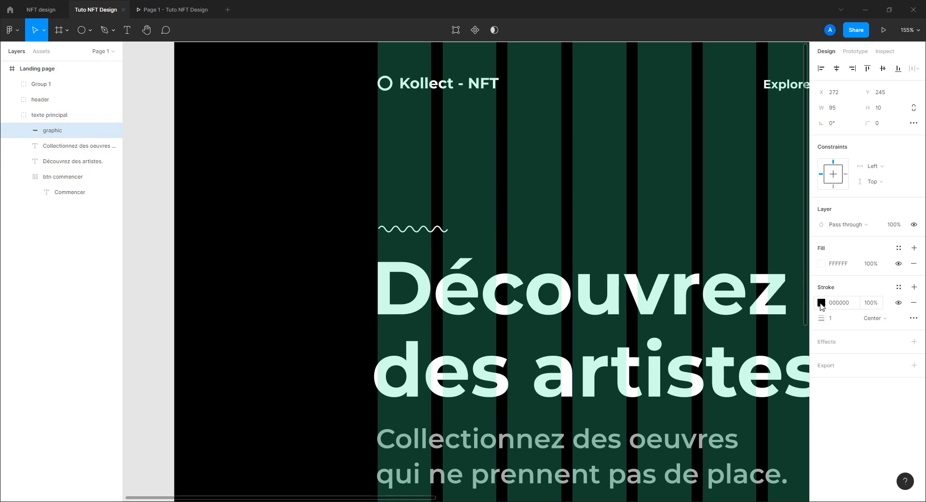
click(821, 302)
drag(727, 286, 633, 231)
click(503, 239)
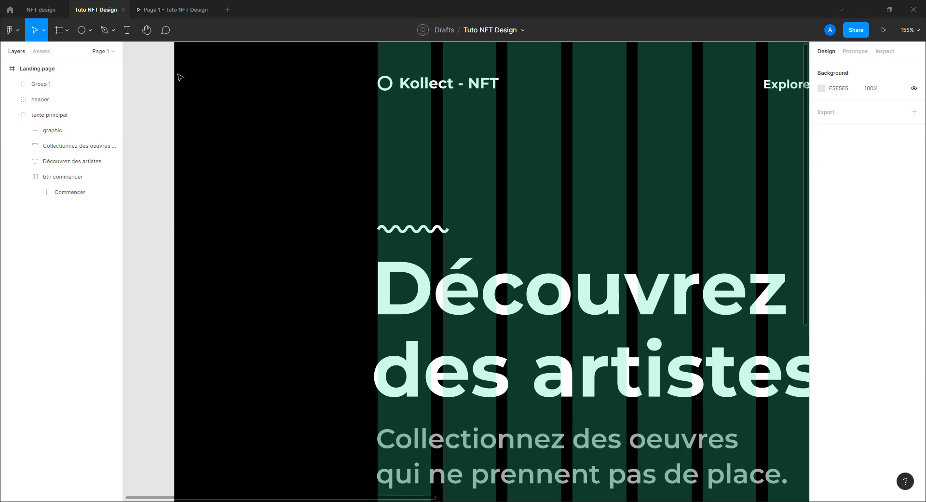
click(170, 14)
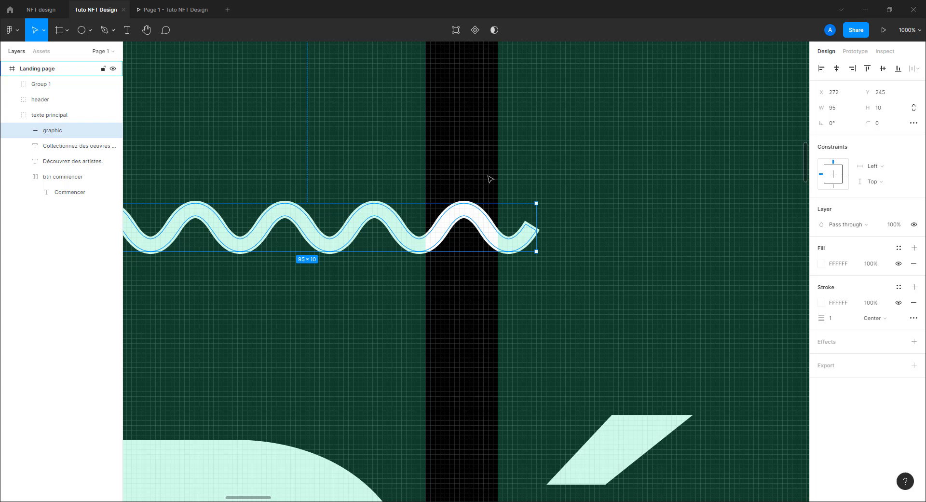
Step: Outline the wave graphic's stroke as a separate shape, and hide and show each of the two wave layers to compare them
click(499, 181)
click(460, 214)
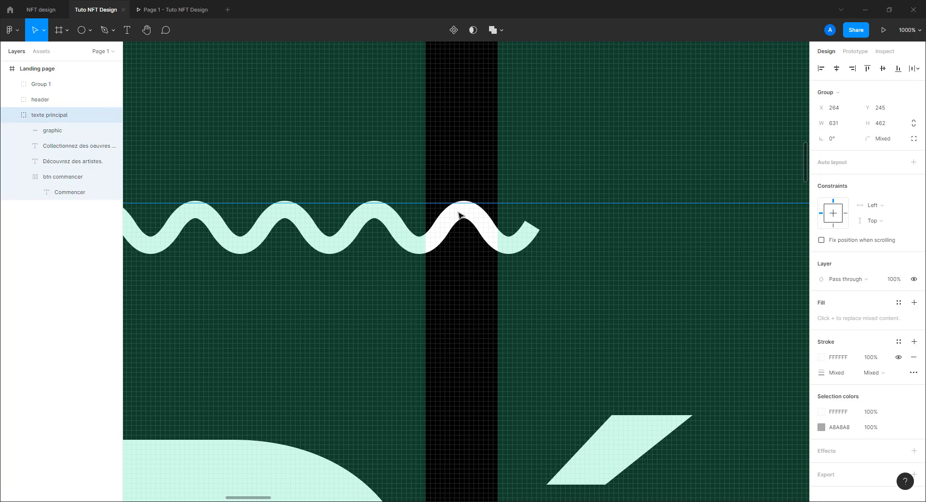
click(455, 219)
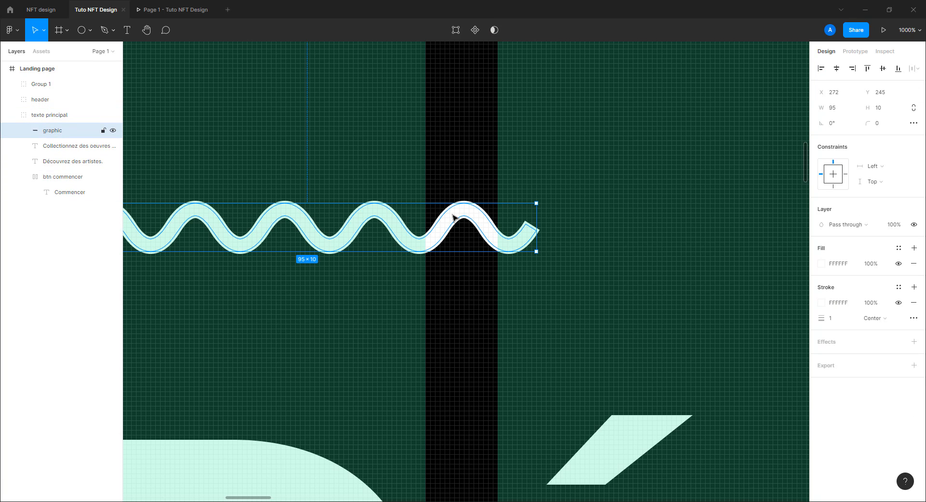
right_click(450, 213)
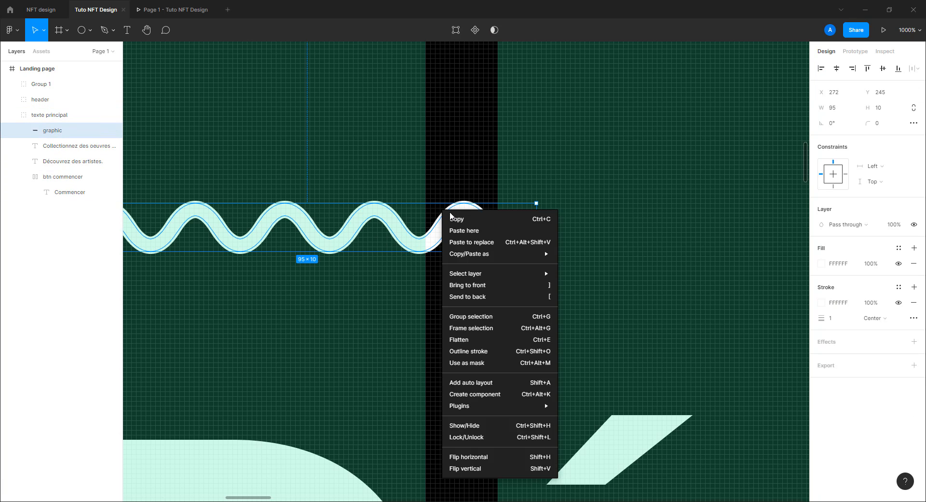
click(462, 356)
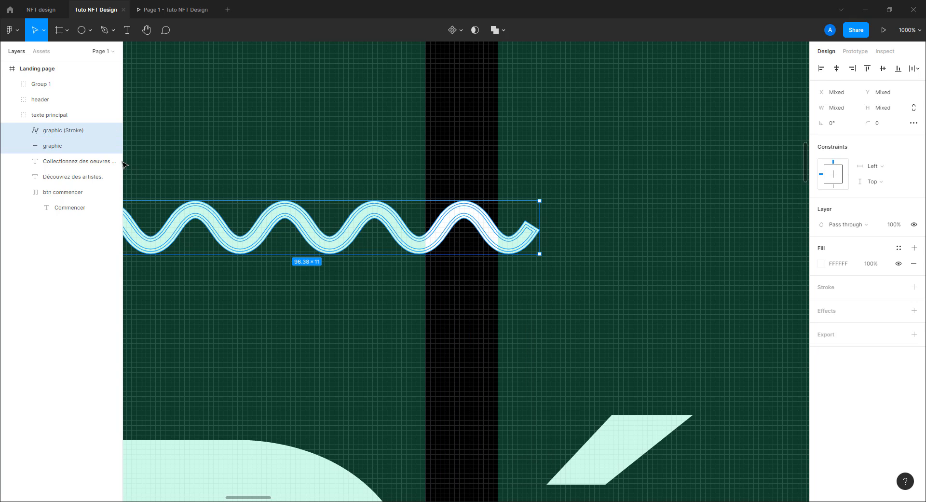
click(113, 131)
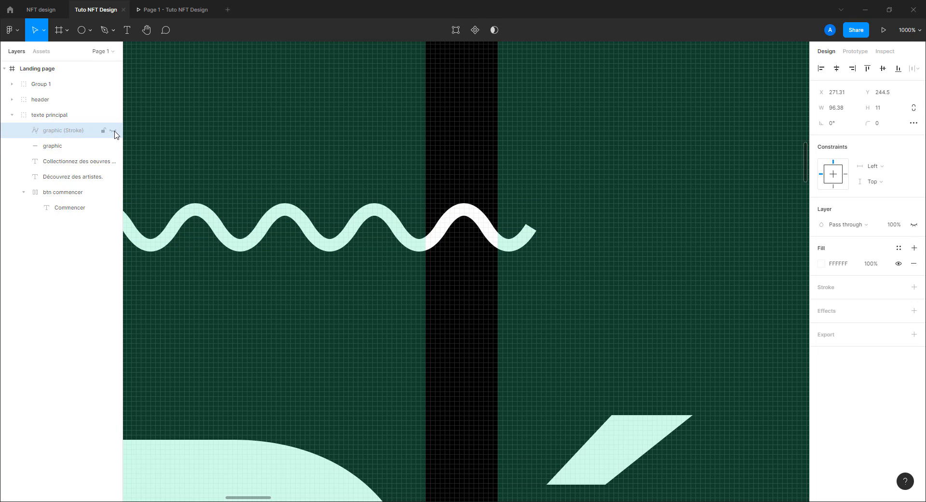
click(114, 132)
click(65, 150)
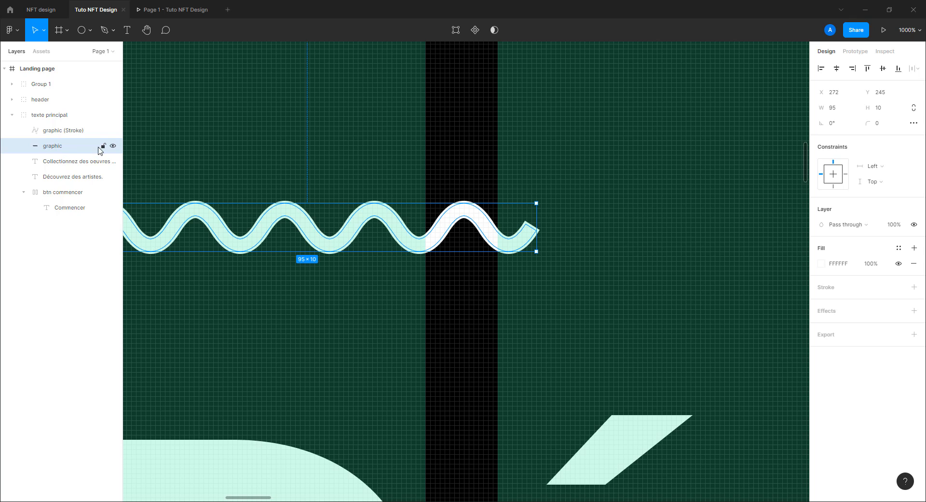
click(113, 146)
click(113, 146)
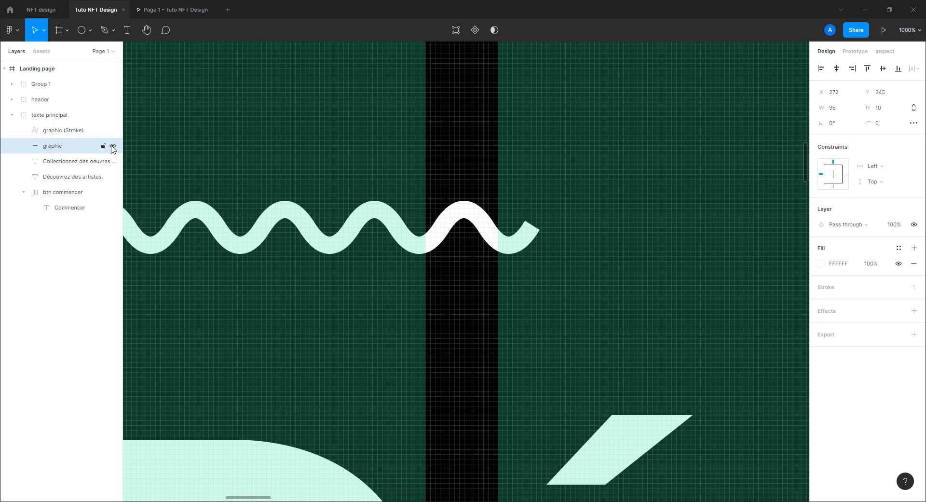
Step: Merge the wave and its outlined stroke with a union, rename the result graphic and check it in the prototype preview
shift+click(66, 131)
click(501, 30)
click(491, 54)
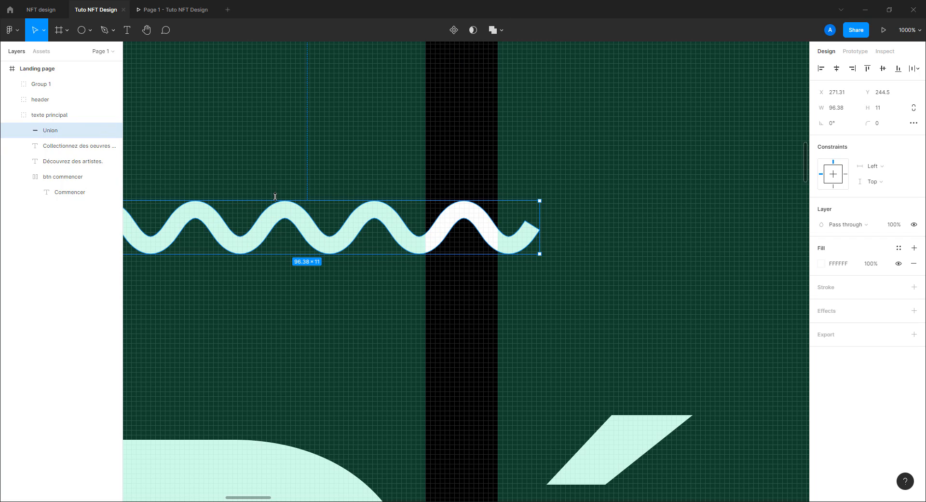
double_click(49, 130)
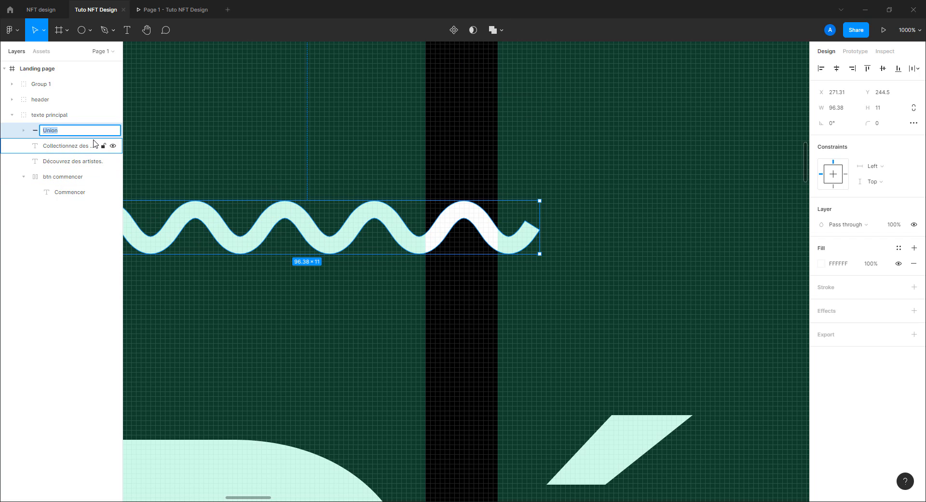
text(graphic)
key(Return)
click(223, 157)
scroll(316, 211, down, 6)
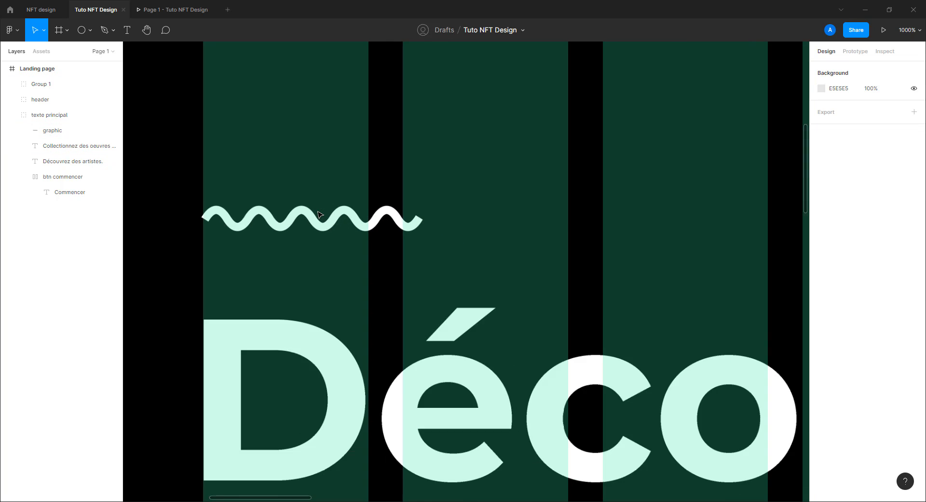
click(160, 10)
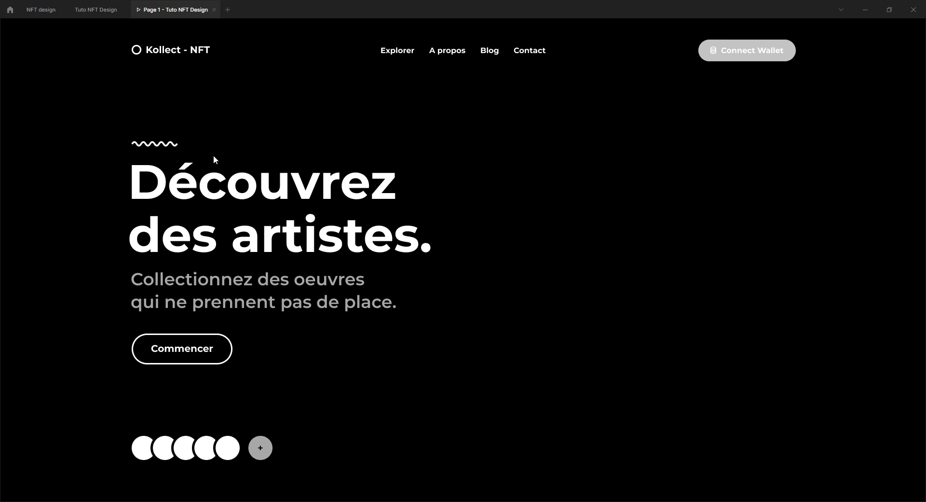
Step: Move the wave graphic down closer to the Découvrez heading and check the spacing in the prototype preview
click(92, 11)
double_click(308, 217)
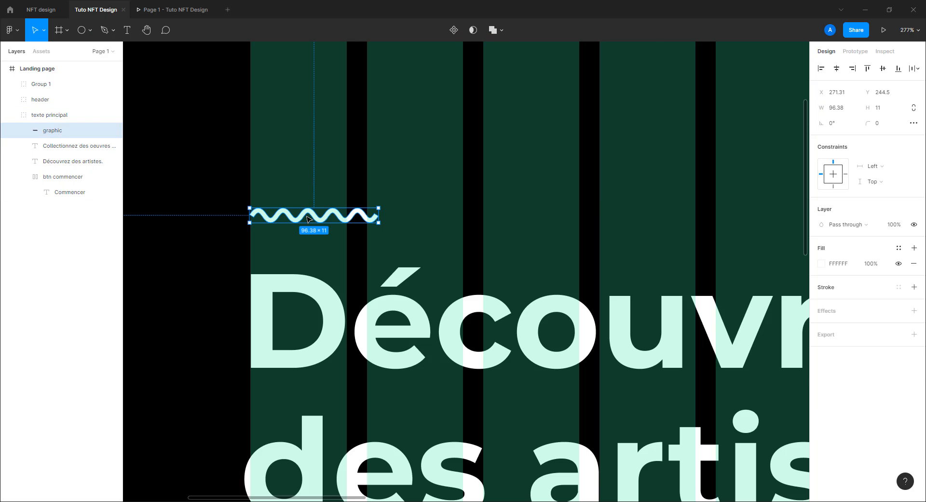
drag(320, 225, 320, 267)
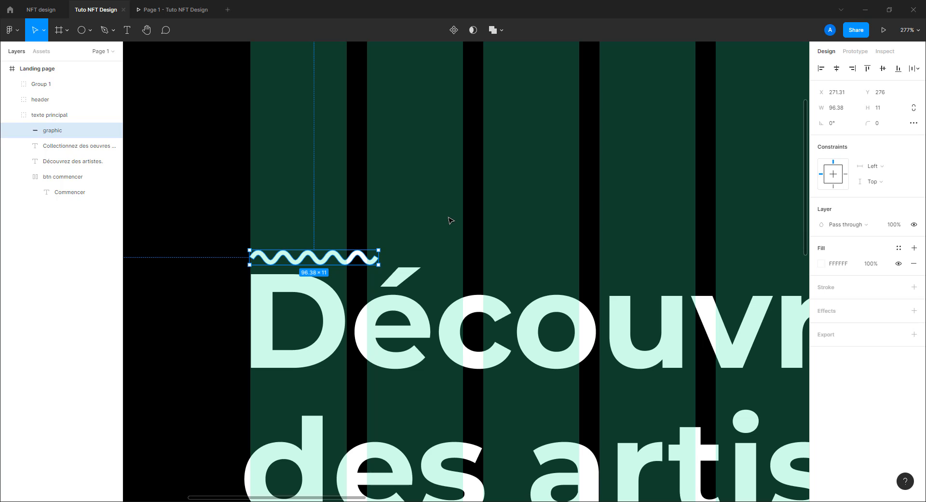
key(shift+Up)
key(shift+Up)
key(shift+Up)
key(shift+Down)
click(176, 10)
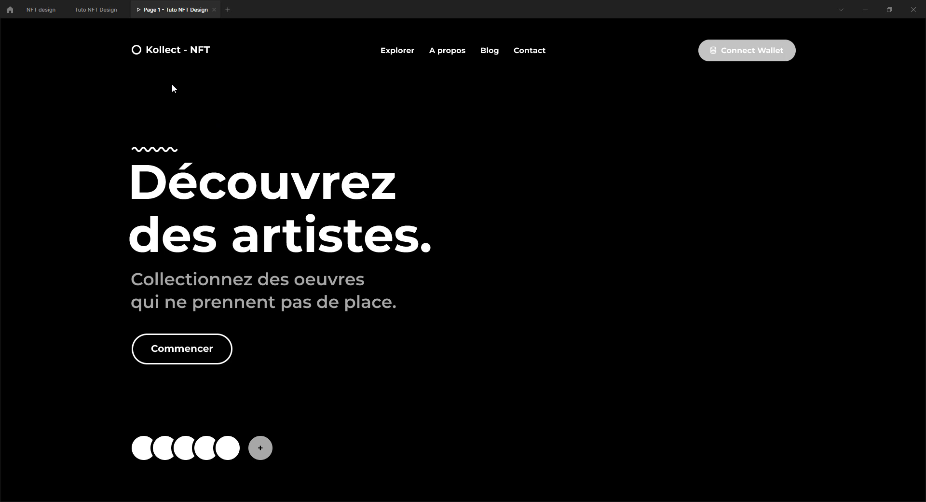
Step: Fine-tune the wave graphic's vertical position to Y 251, checking the spacing above the heading in the prototype preview
click(111, 10)
key(shift+Up)
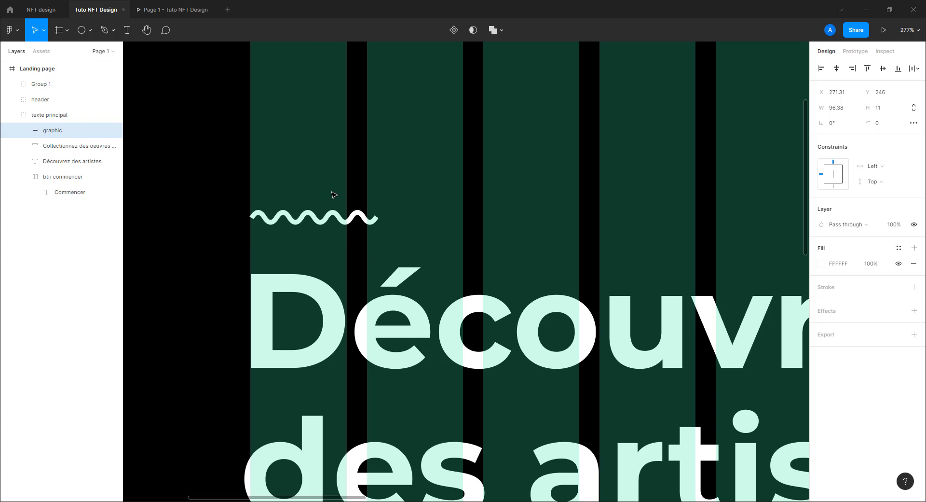
click(189, 9)
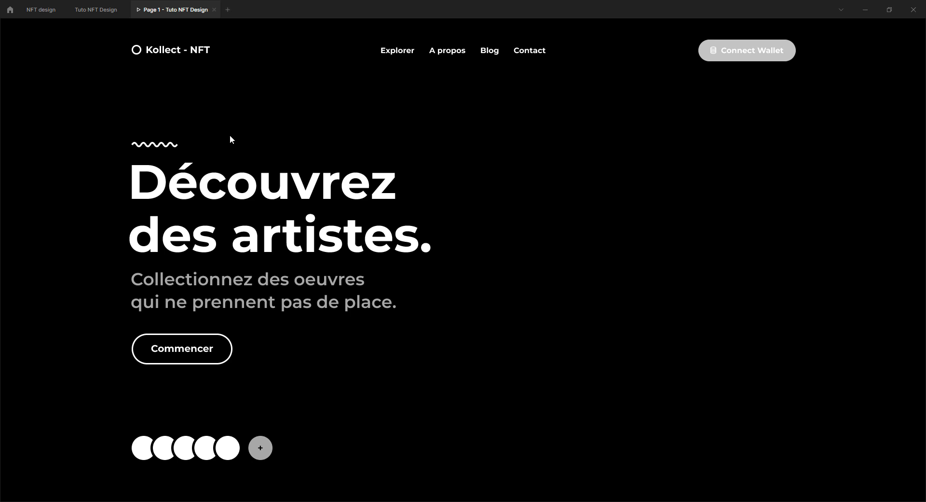
click(105, 11)
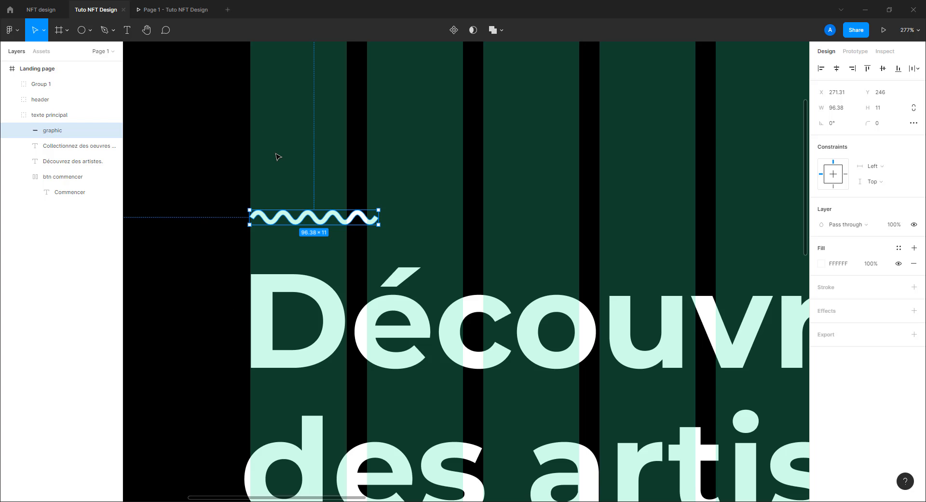
key(Down)
key(Down)
key(Down)
key(Down)
key(Down)
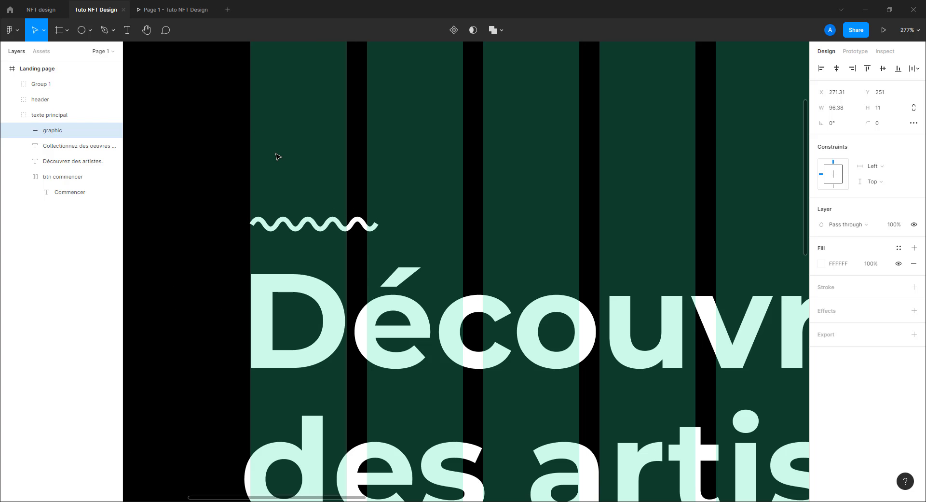
click(180, 11)
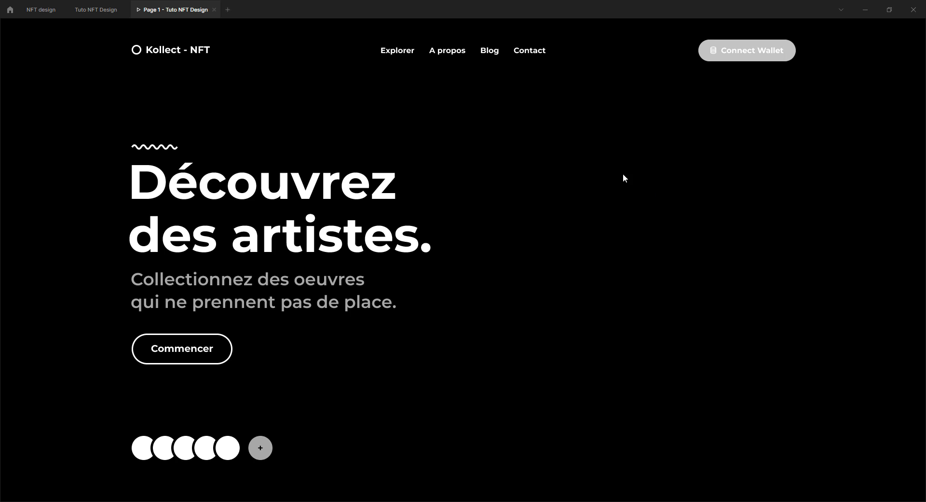
Step: Deselect the wave graphic and activate the Rectangle tool with the whole landing page in view
click(105, 13)
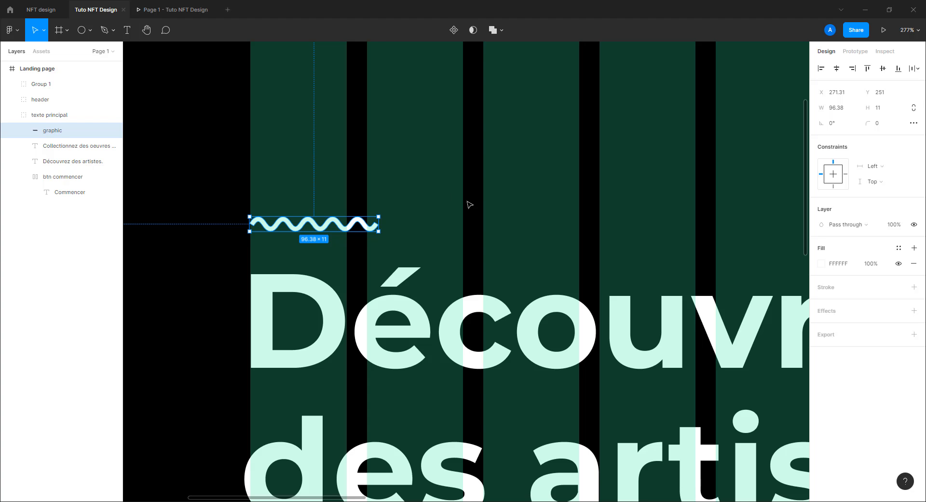
click(503, 242)
scroll(502, 241, down, 6)
drag(779, 349, 574, 303)
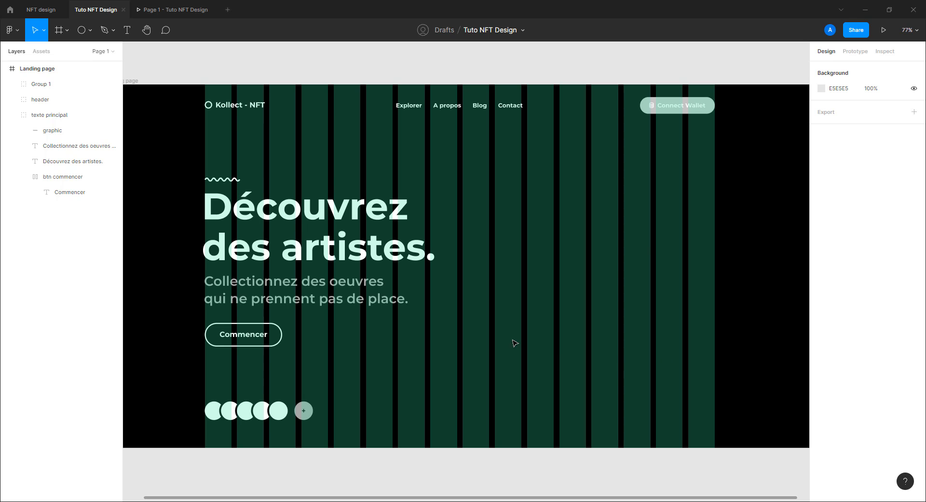
click(90, 31)
click(72, 54)
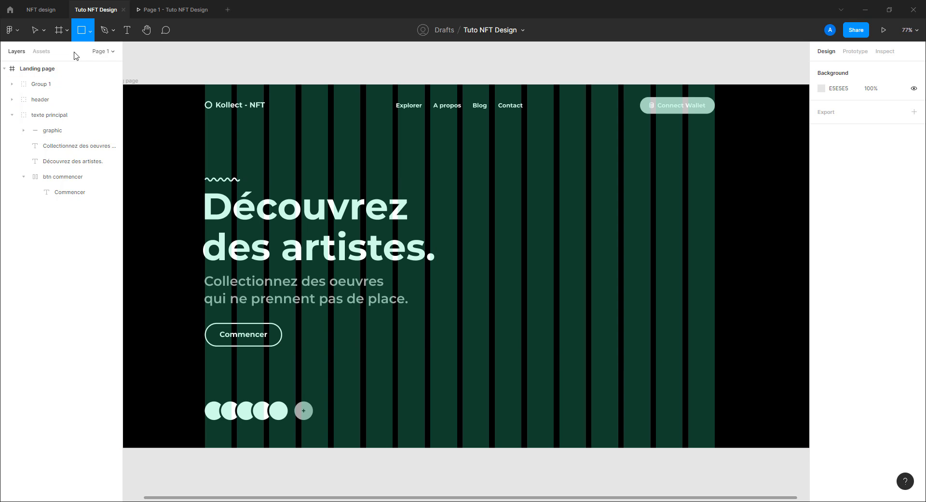
Step: Draw a rectangle in the empty area beside the headline and size it to 520 × 700
drag(492, 149, 715, 385)
drag(662, 360, 660, 346)
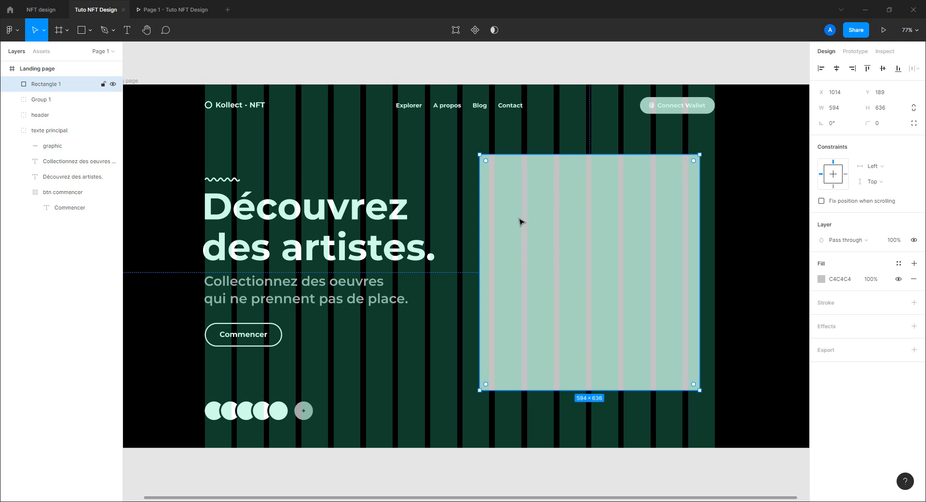
click(844, 109)
text(520)
key(Return)
drag(642, 227, 650, 233)
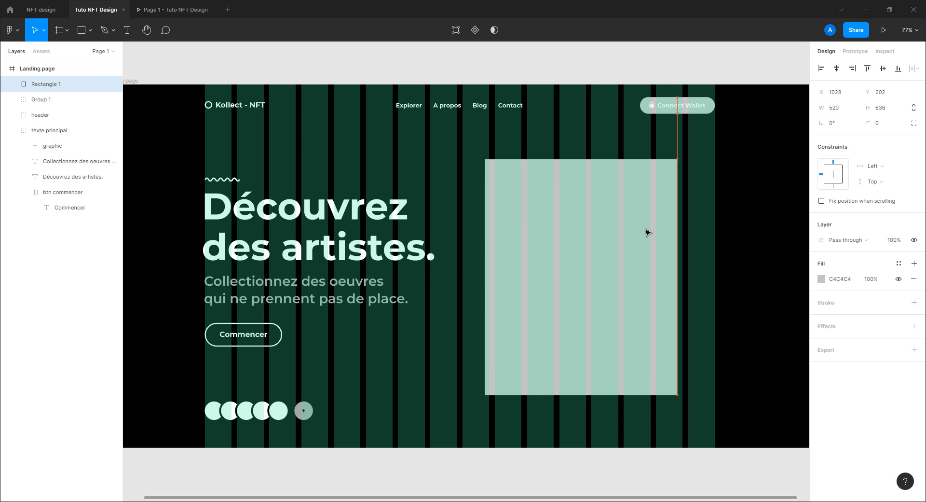
click(867, 109)
key(Return)
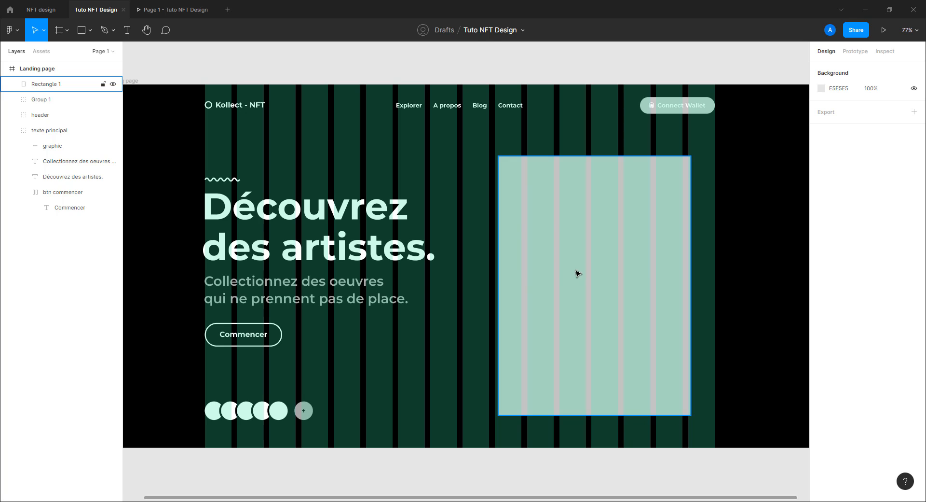
Step: Give the rectangle individual corner radii of 500 at every corner except the top-right, which stays square at 0
click(583, 248)
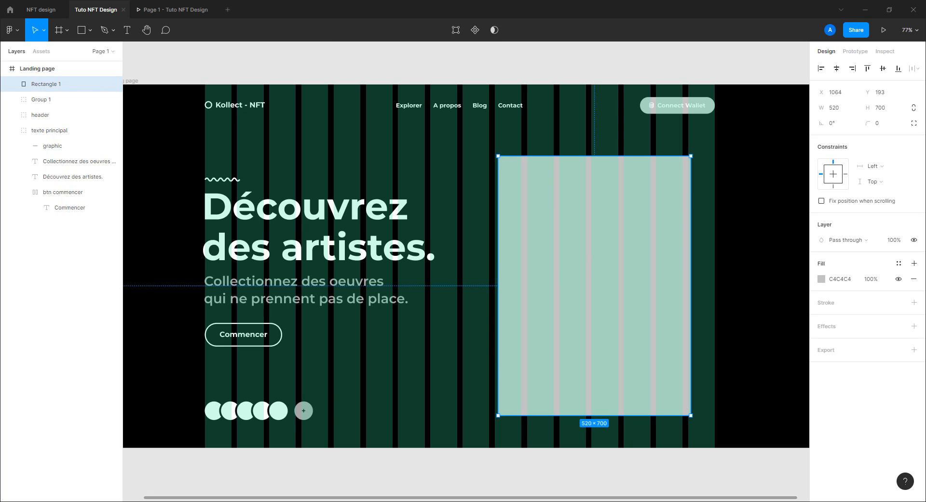
click(914, 124)
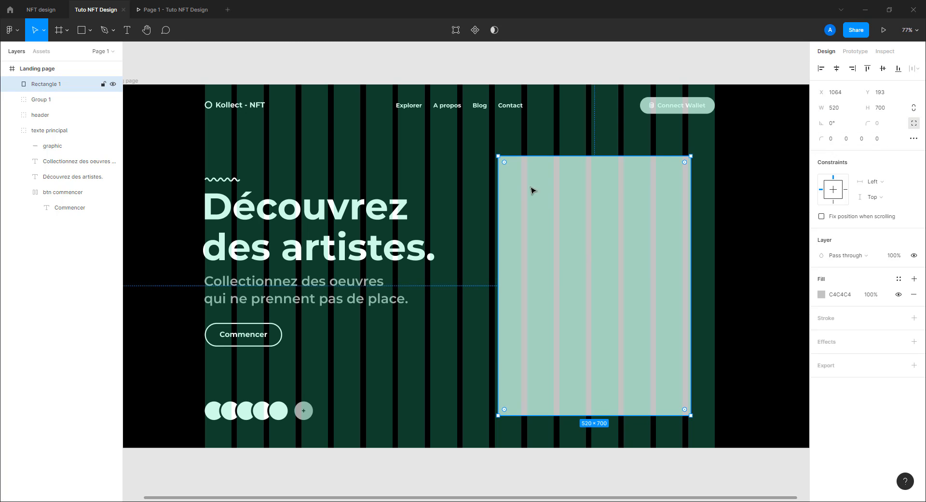
click(826, 139)
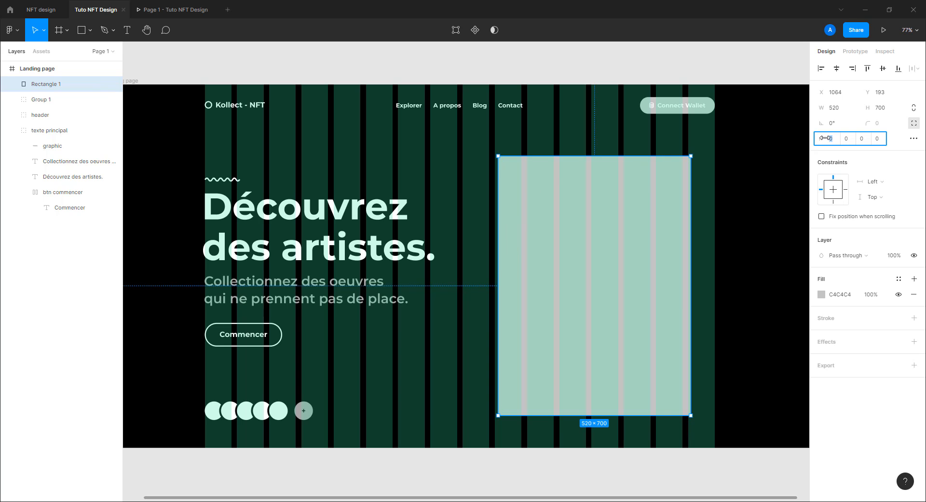
key(Return)
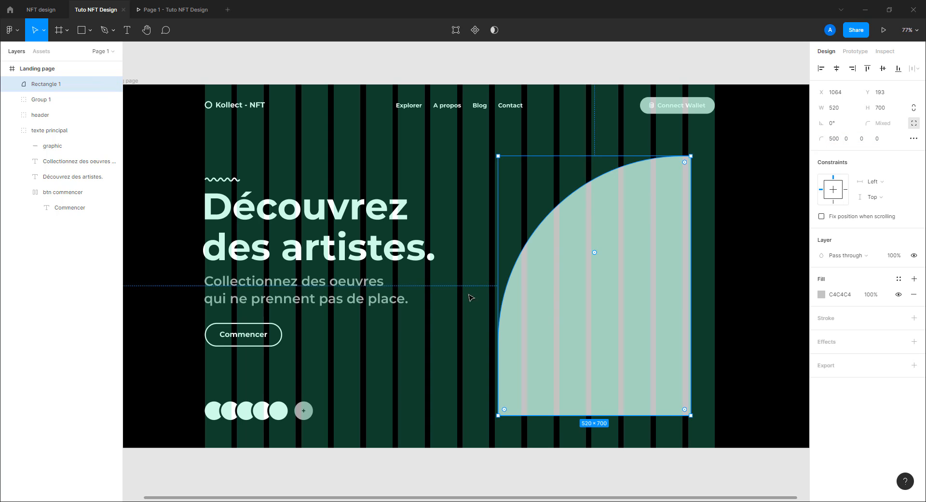
click(861, 140)
key(Return)
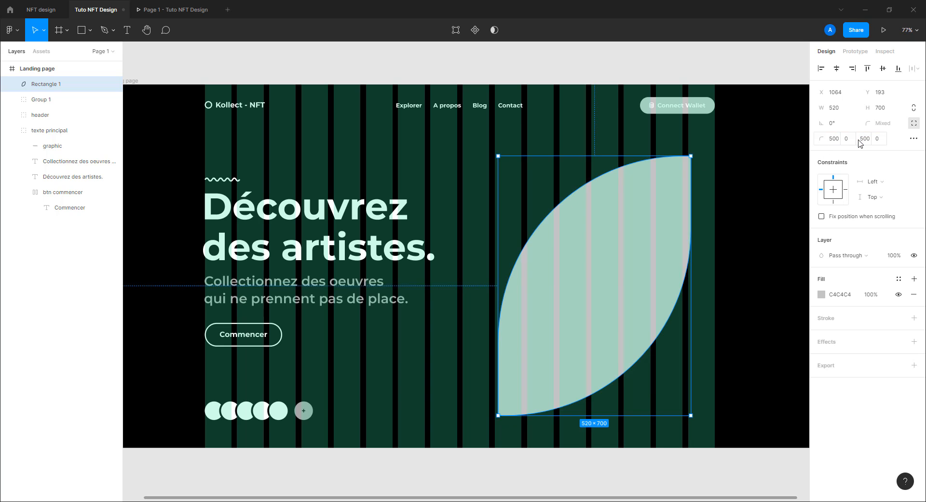
click(876, 139)
text(50)
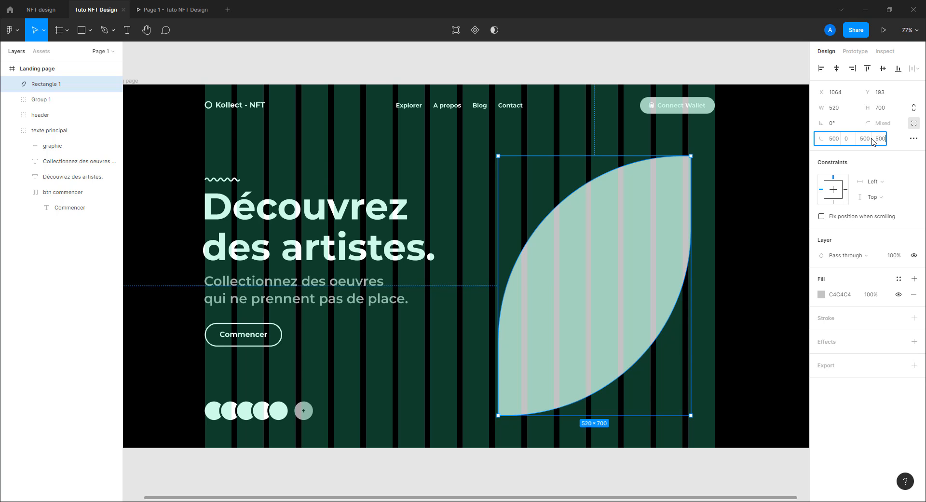
text(0)
key(Return)
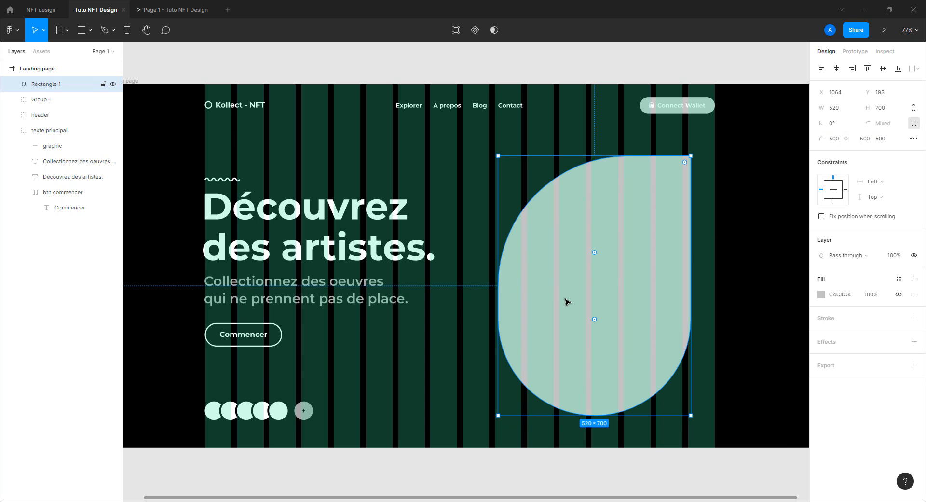
click(620, 70)
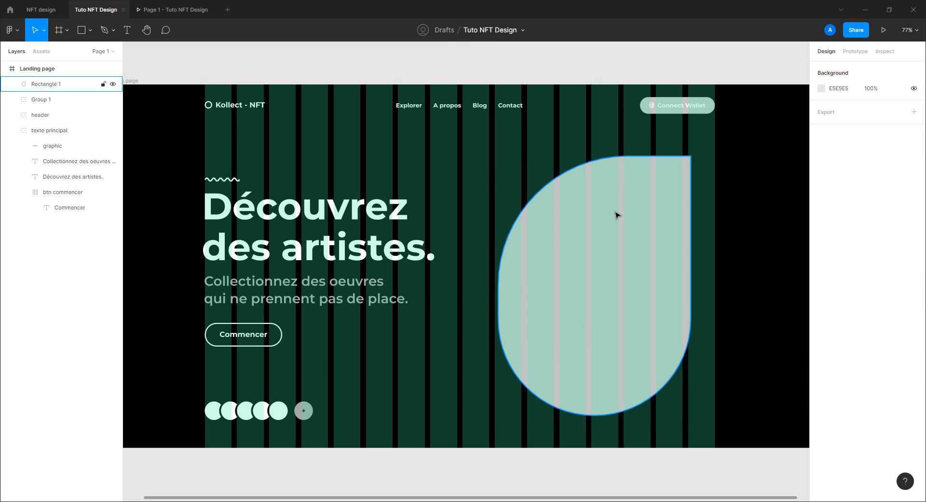
Step: Move the rounded shape to X 1129 so its right edge lines up with the last layout grid column
click(599, 248)
drag(609, 252, 631, 258)
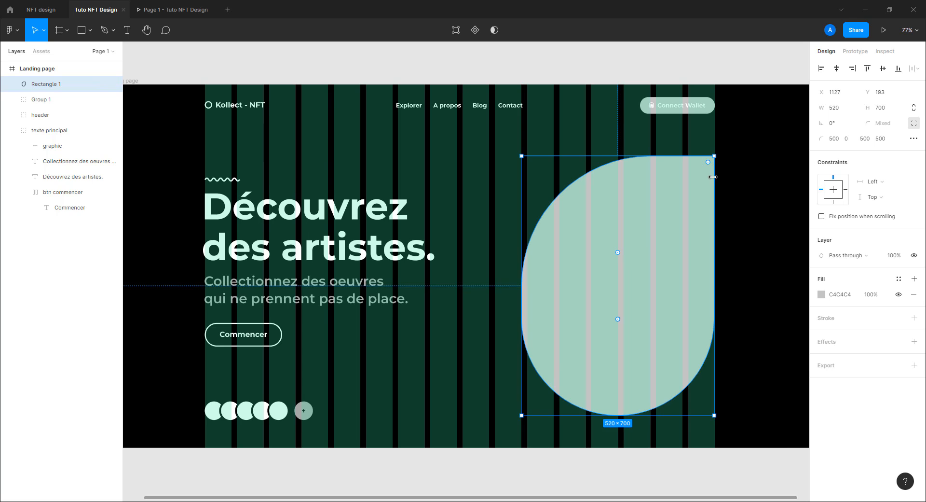
ctrl+scroll(713, 178, up, 5)
drag(697, 212, 706, 217)
scroll(628, 261, down, 2)
scroll(628, 263, down, 6)
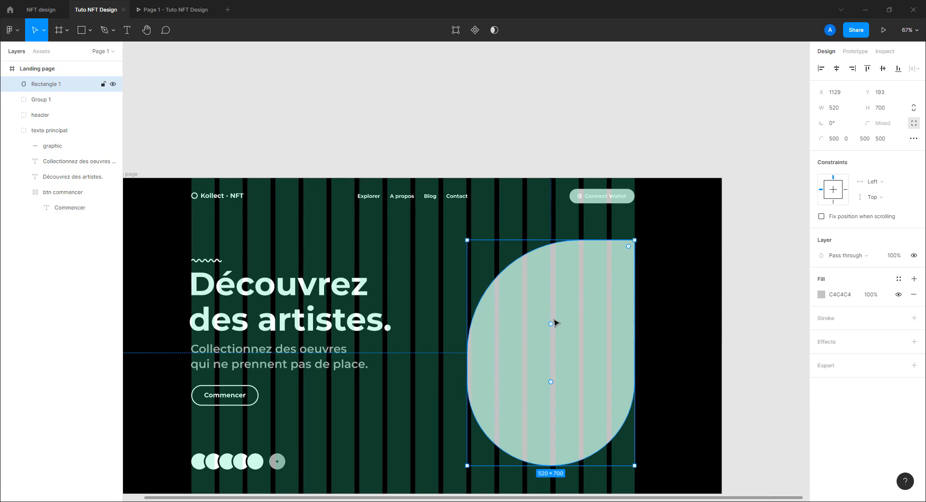
click(195, 153)
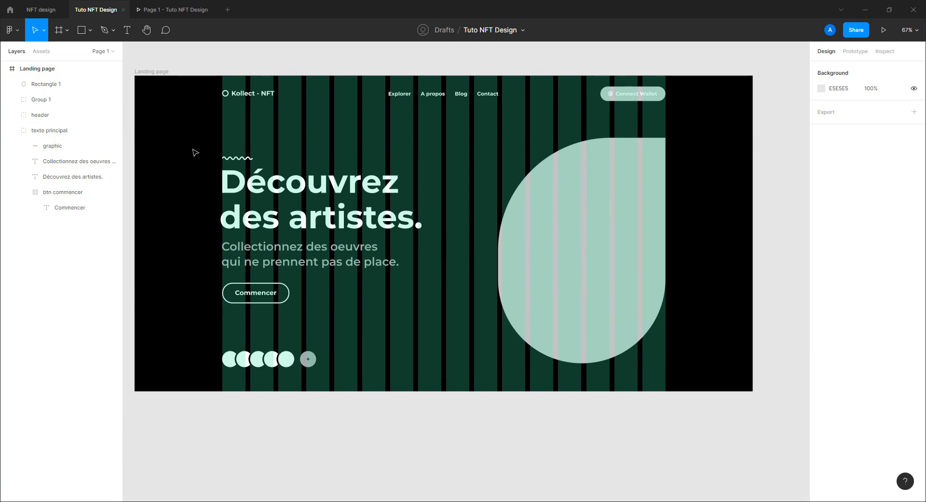
Step: Align the main text group and the rounded shape on their vertical centres, and position the shape at Y 180
click(529, 227)
shift+click(335, 221)
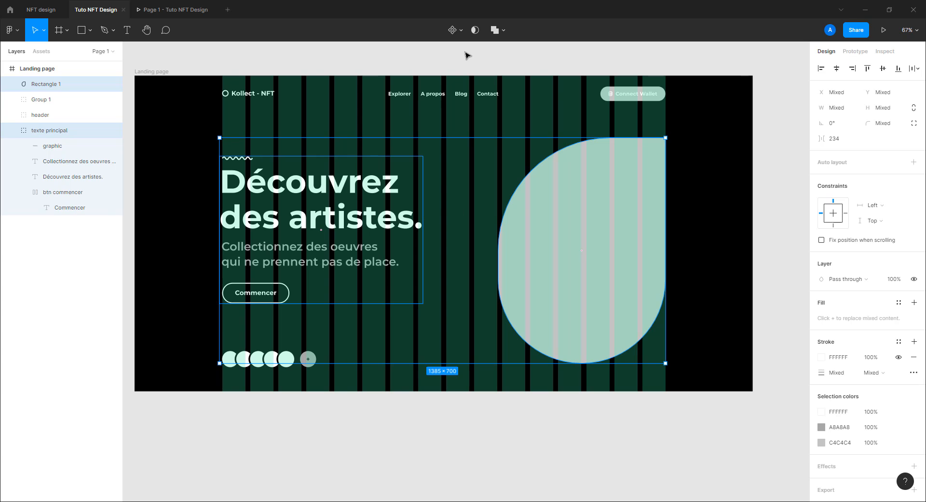
click(884, 69)
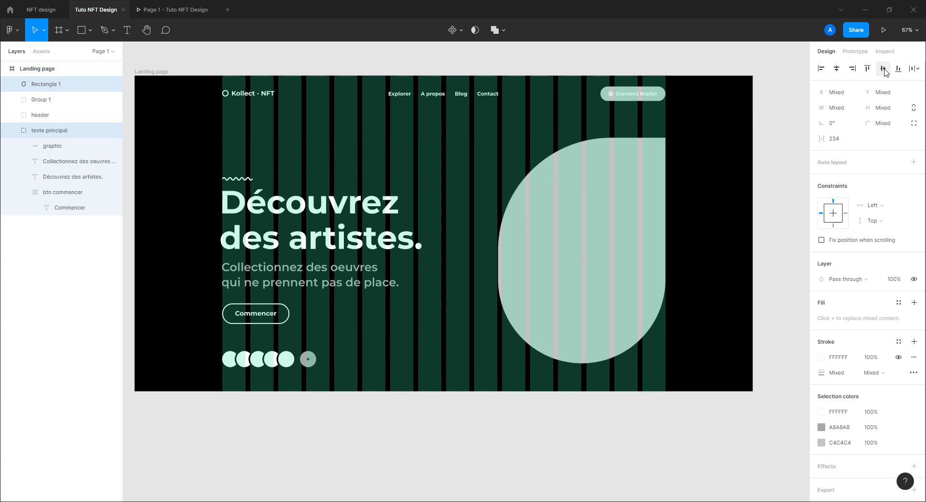
drag(548, 244, 572, 227)
click(426, 422)
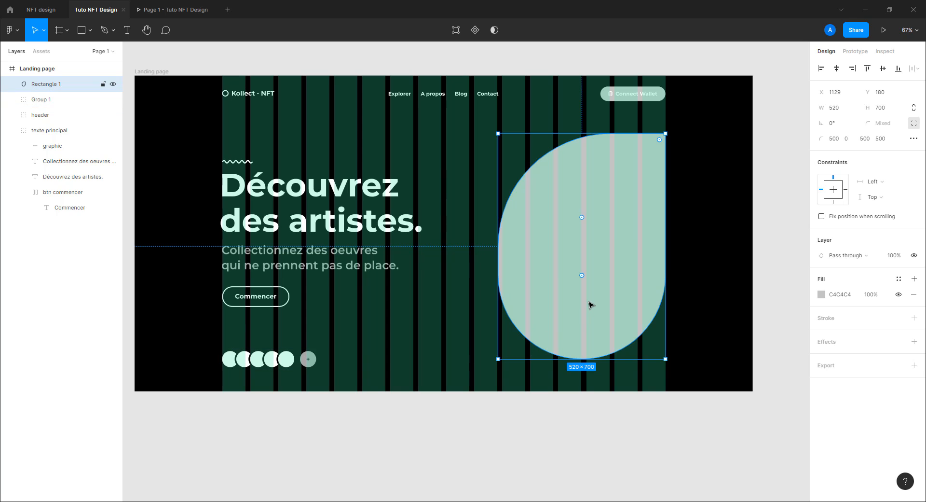
click(763, 288)
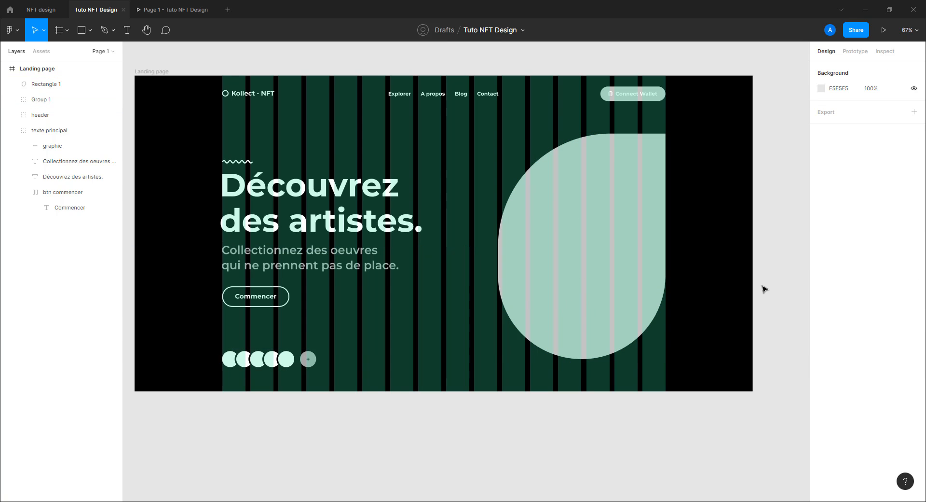
Step: Check the landing page with the new shape in the prototype preview, and return to the design file
click(595, 262)
click(174, 9)
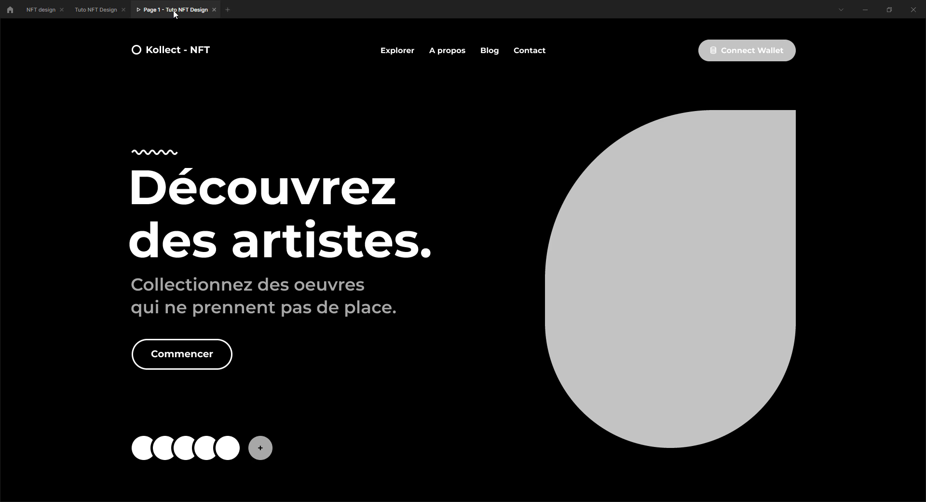
click(94, 11)
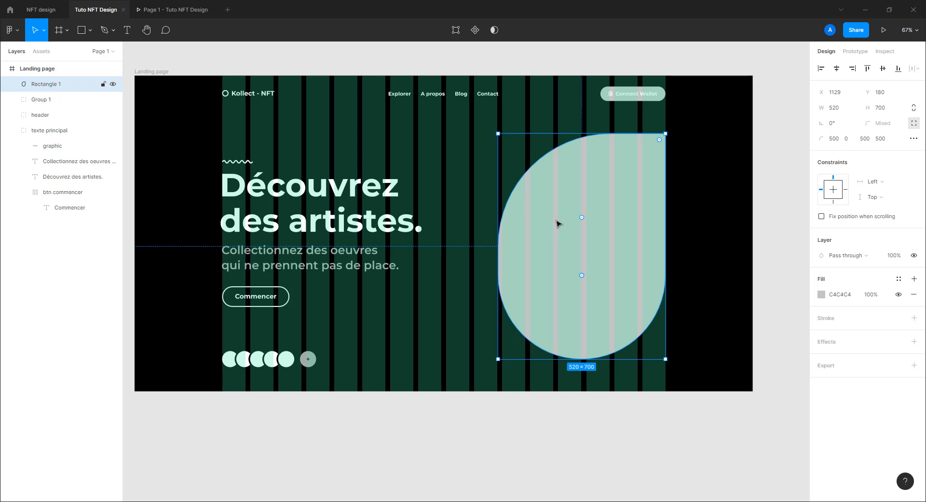
key(Escape)
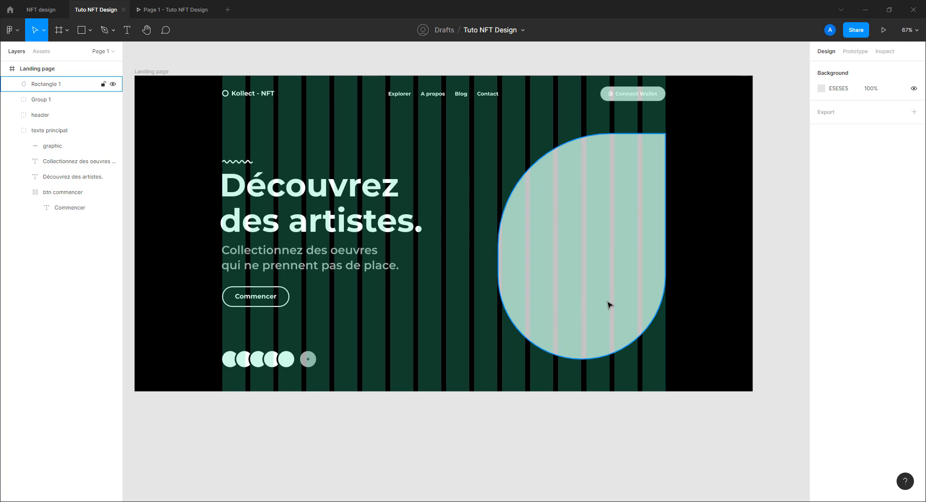
Step: Add the text "ARTISTE" inside the lower part of the rounded shape
scroll(609, 304, up, 5)
key(Escape)
click(127, 30)
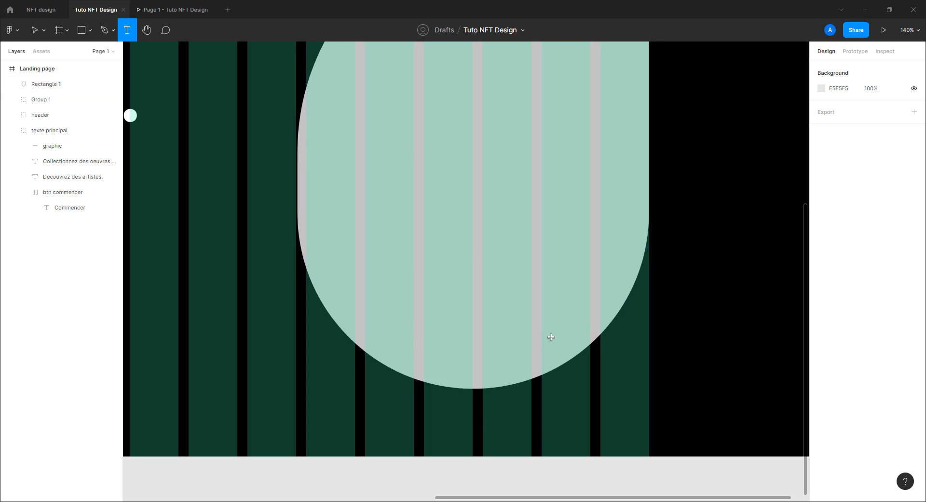
click(527, 302)
text(ARTISTE)
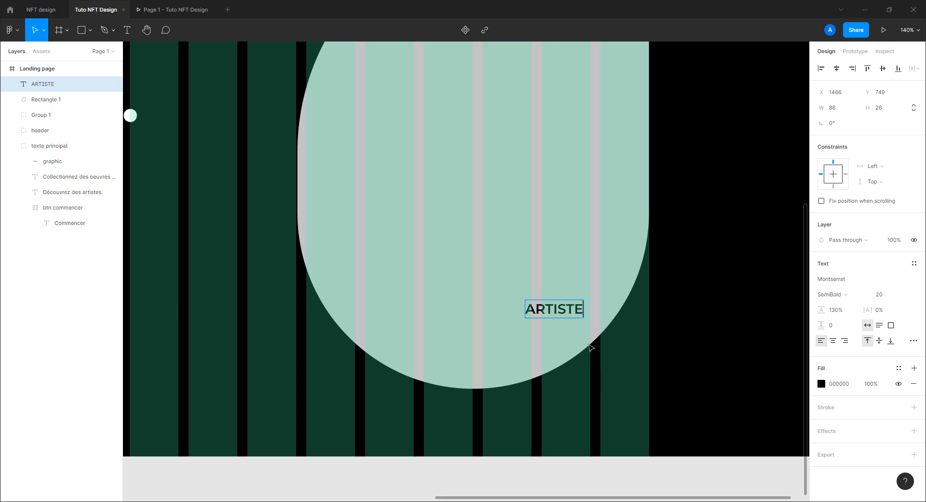
key(Escape)
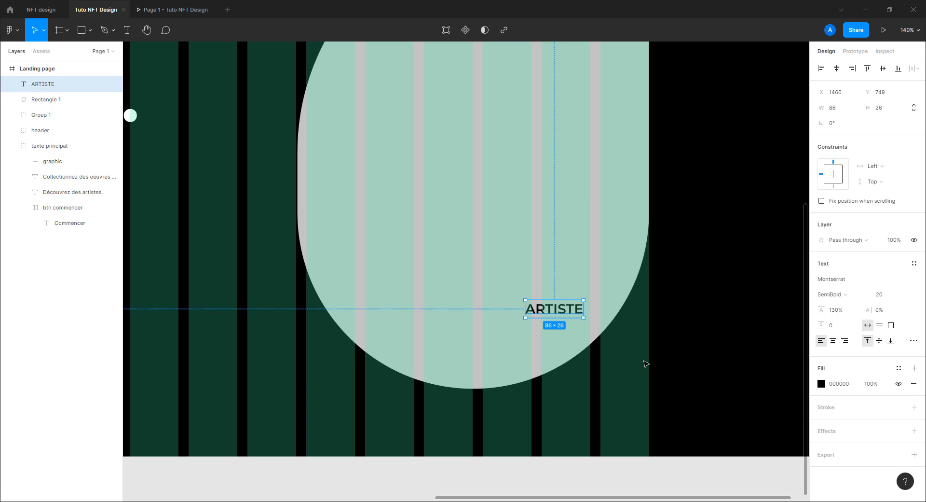
Step: Format the ARTISTE label as Bold, size 10, with 15% letter spacing
click(868, 295)
drag(867, 295, 863, 293)
key(Return)
click(847, 295)
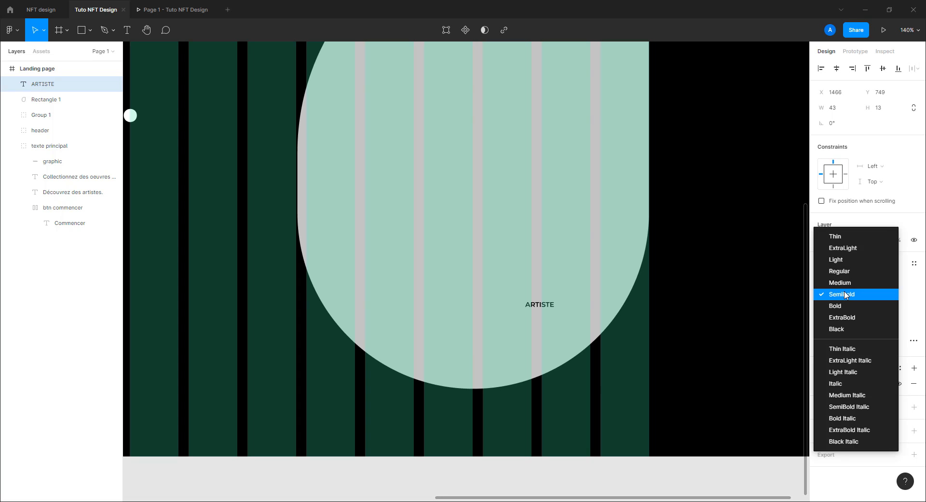
click(839, 306)
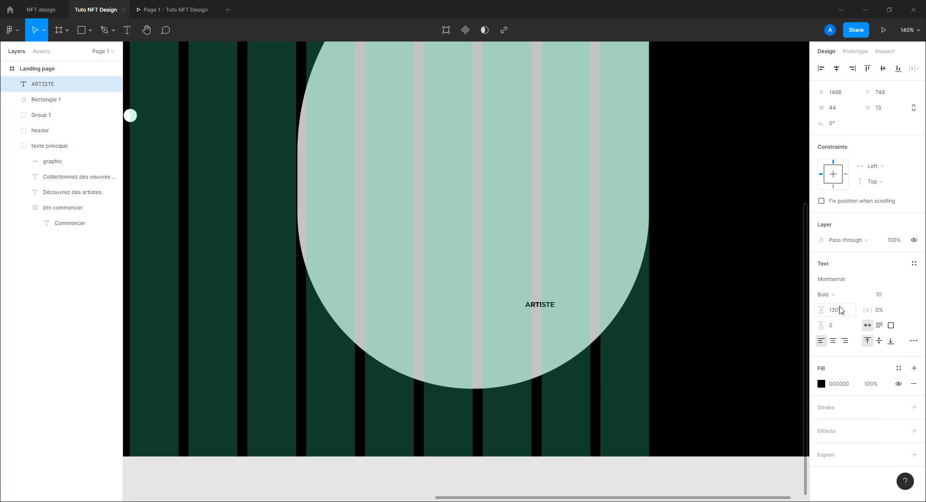
drag(869, 311, 885, 316)
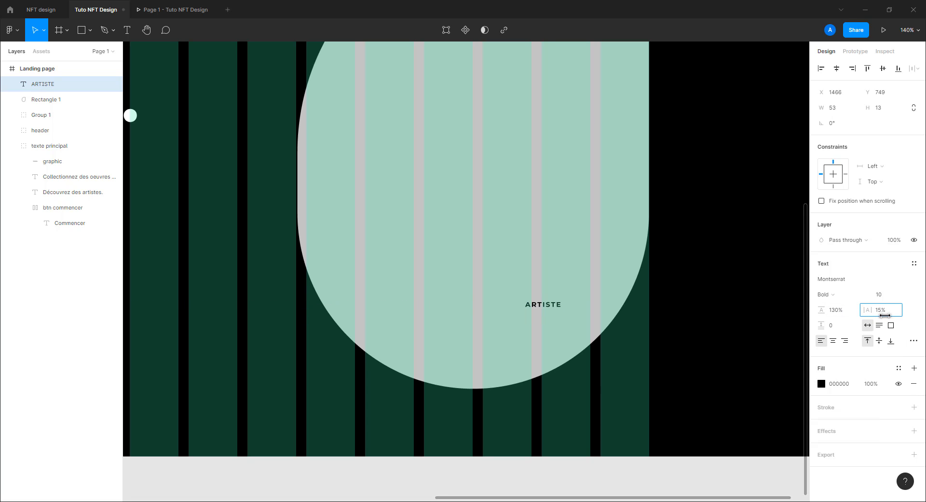
click(709, 307)
Step: Duplicate the ARTISTE label just below itself as "Glasswoman" with 0% letter spacing
drag(556, 306, 516, 292)
double_click(516, 292)
text(gL)
key(BackSpace)
text(Glasswoman)
key(Escape)
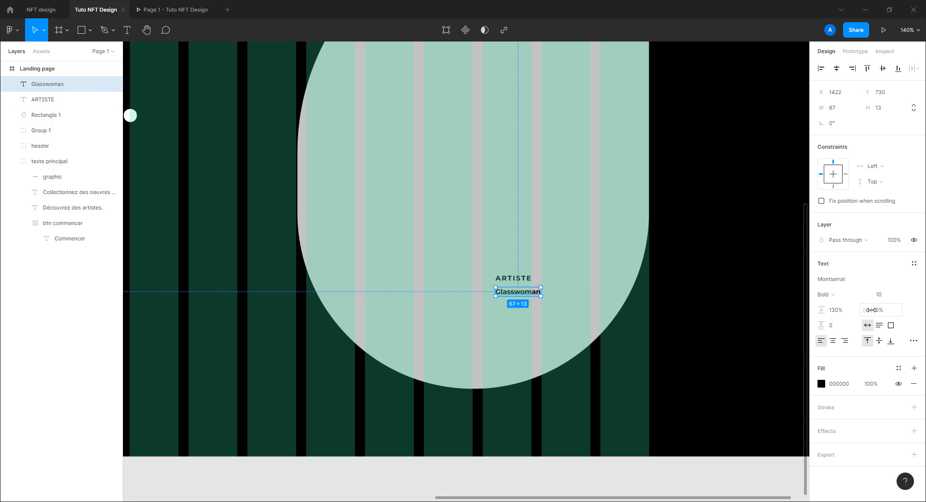
Step: Format the Glasswoman text as Medium, size 20
click(840, 296)
click(841, 276)
click(880, 296)
text(20)
key(Return)
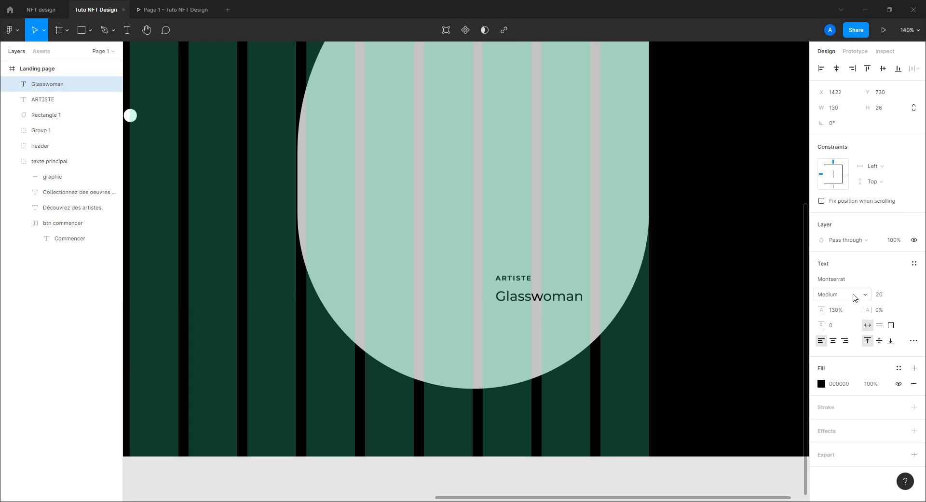
Step: Move the Glasswoman text close beneath the ARTISTE label, at X 1421 and Y 725
drag(520, 300, 512, 292)
scroll(511, 295, up, 10)
scroll(509, 295, down, 7)
key(shift+Down)
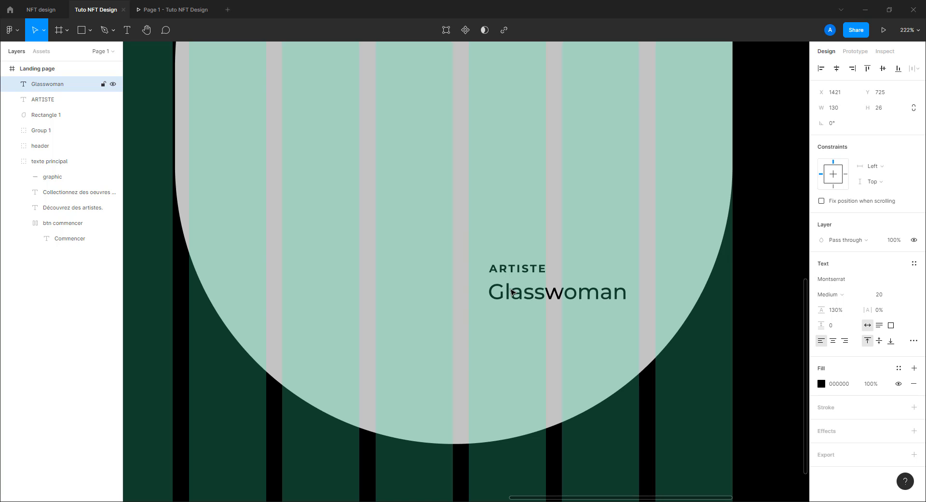
scroll(513, 291, right, 5)
scroll(428, 334, down, 1)
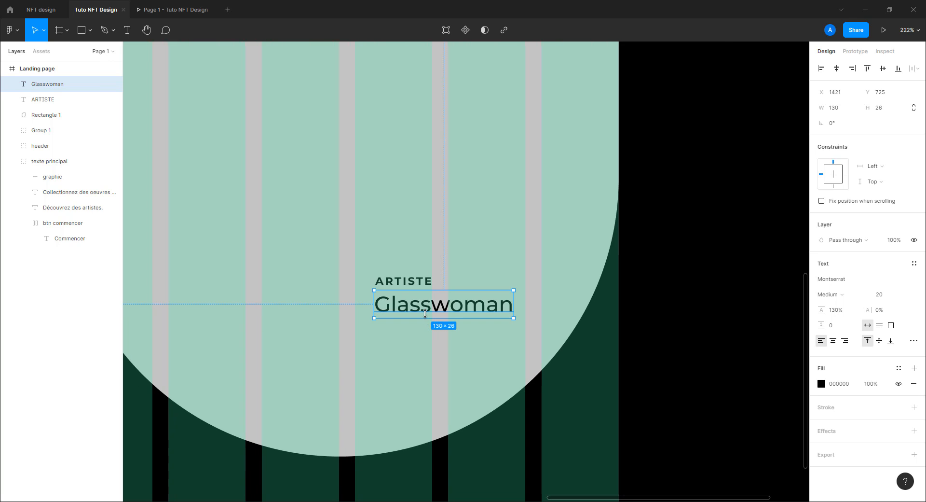
click(689, 302)
scroll(531, 270, left, 3)
scroll(530, 270, down, 3)
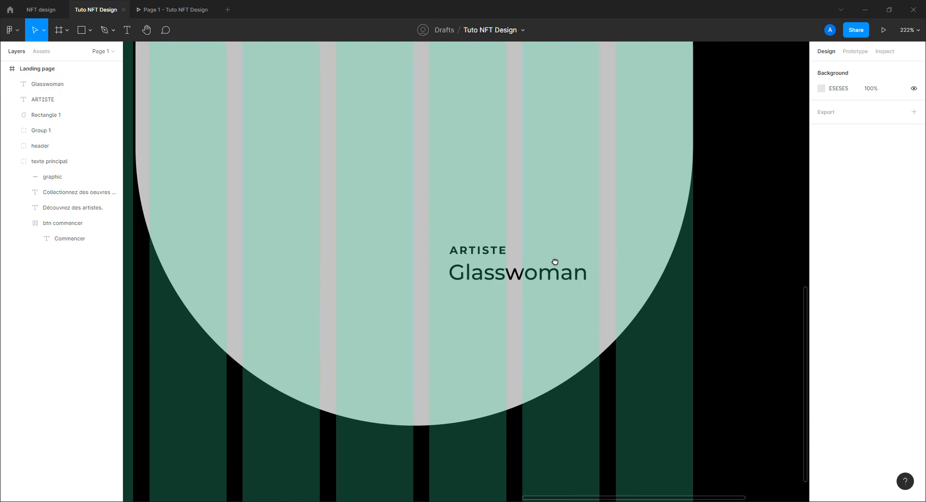
Step: Change the fill of the ARTISTE label to the grey A8A8A8
click(471, 224)
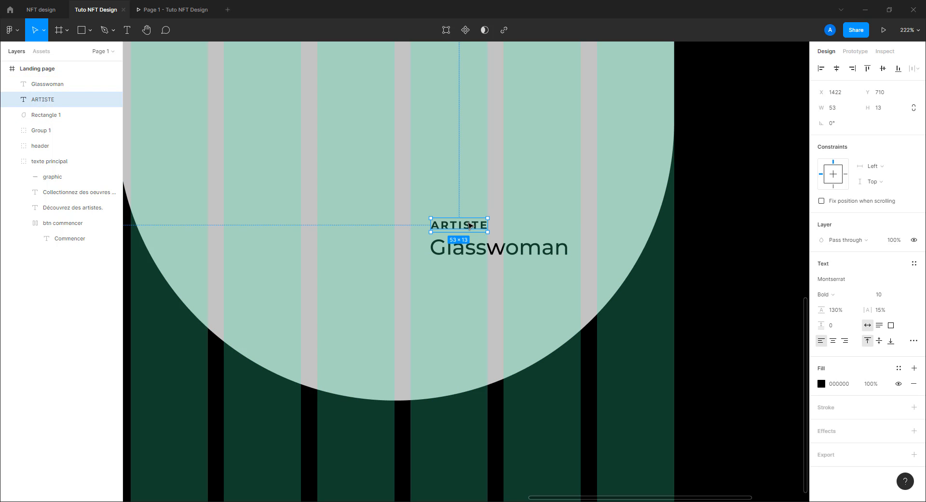
click(477, 256)
click(468, 226)
click(821, 384)
click(740, 452)
click(710, 220)
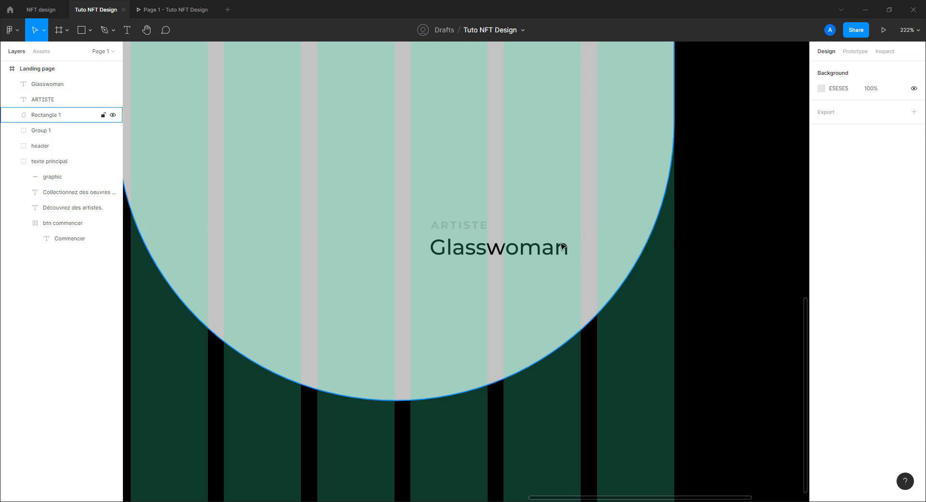
Step: Group the ARTISTE and Glasswoman texts, and duplicate the group directly below itself
click(456, 225)
shift+click(471, 255)
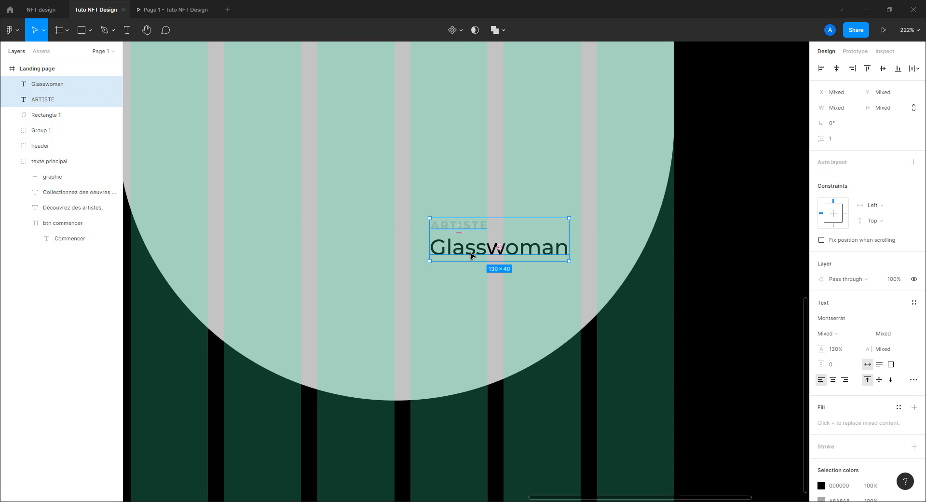
key(ctrl+g)
drag(471, 254, 474, 317)
Step: Change the texts of the duplicated group to "ENCHERES" and "0.7 ETH"
double_click(480, 291)
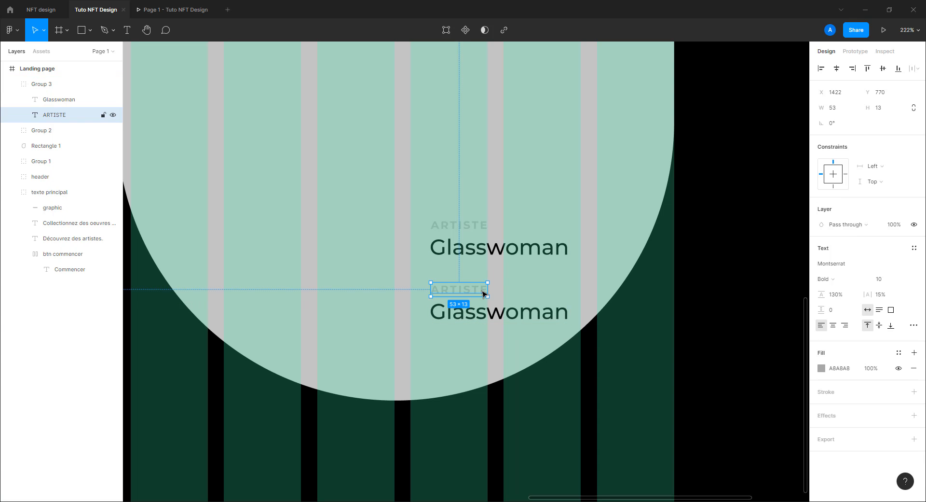
key(Return)
text(CHERES)
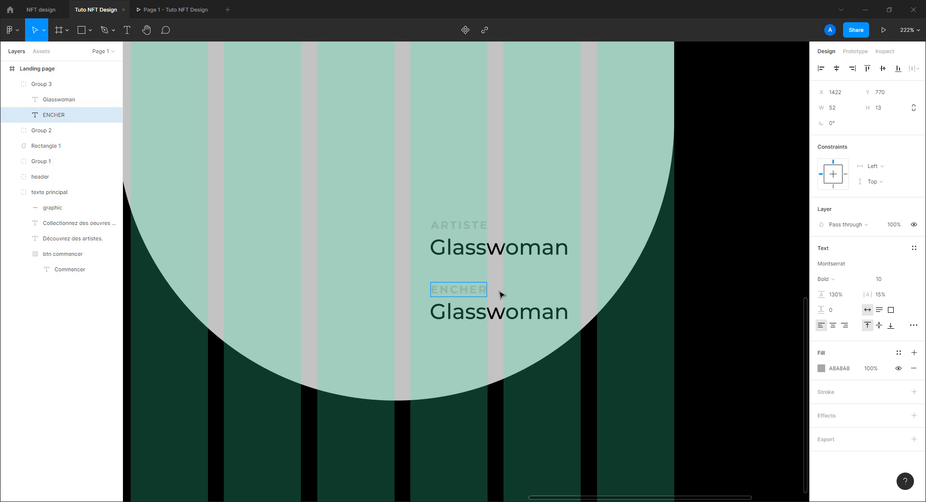
click(452, 312)
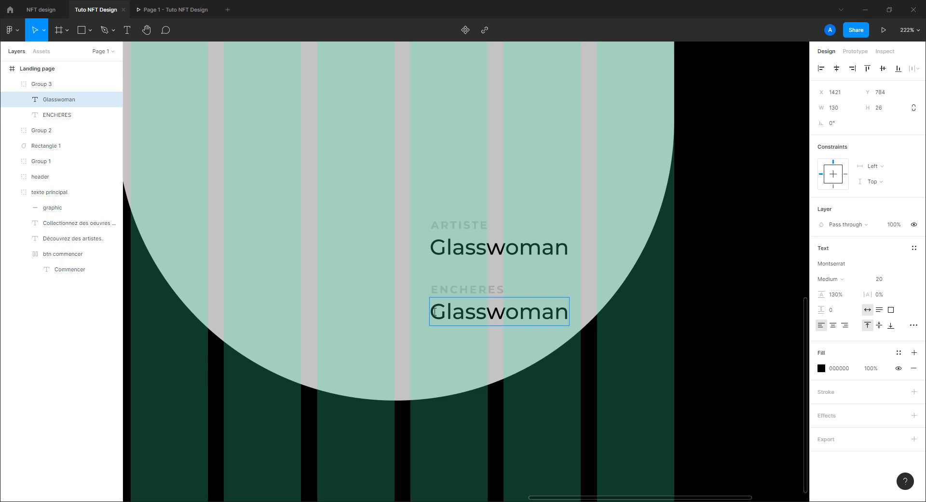
drag(435, 311, 578, 312)
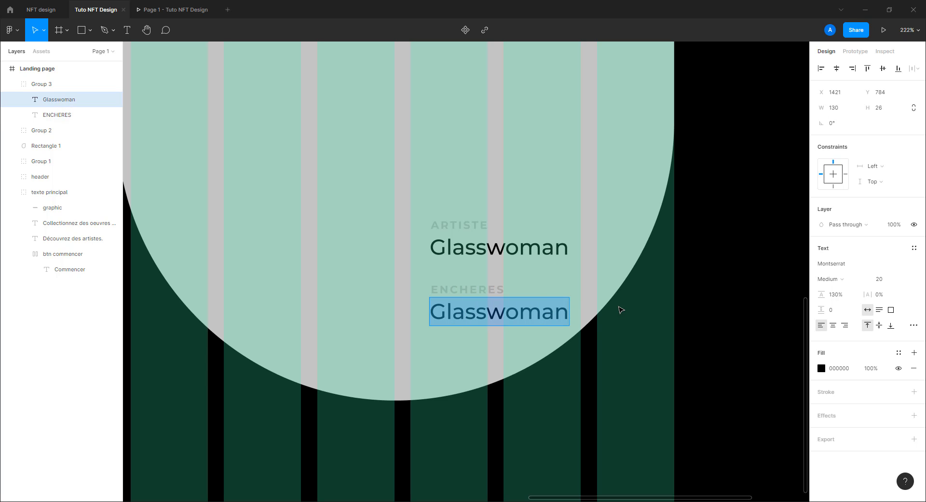
text(0.7 ETH)
key(Escape)
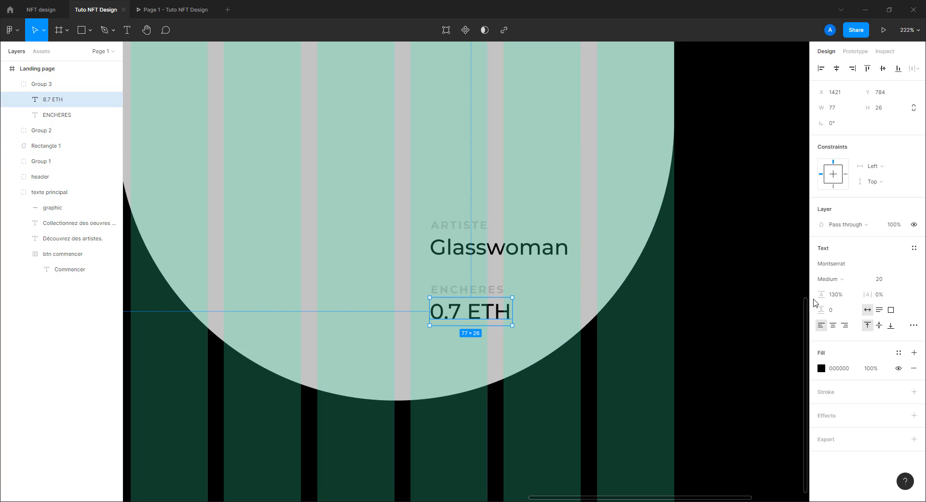
Step: Set the font weight of the 0.7 ETH text to Bold
click(852, 279)
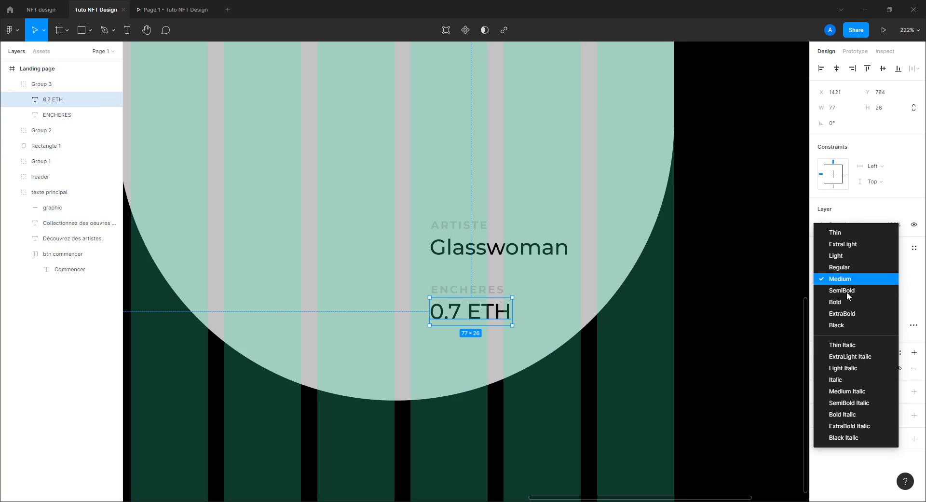
click(839, 303)
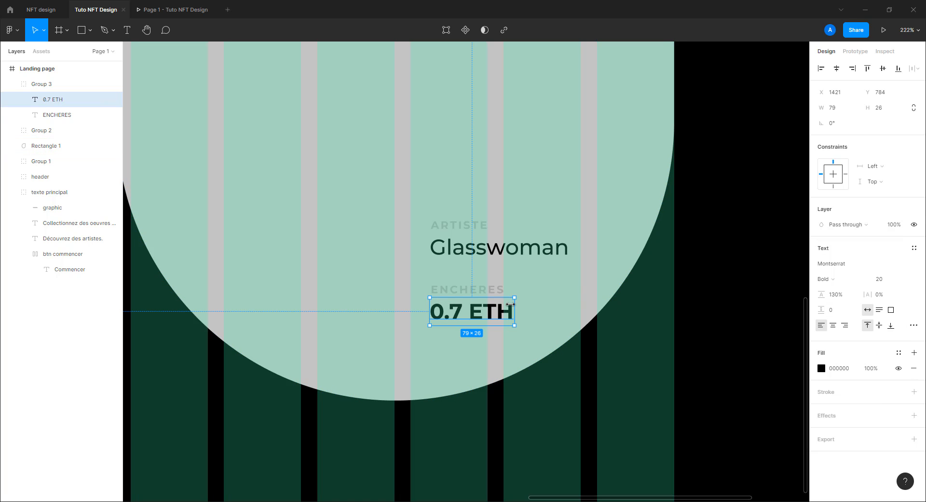
click(717, 318)
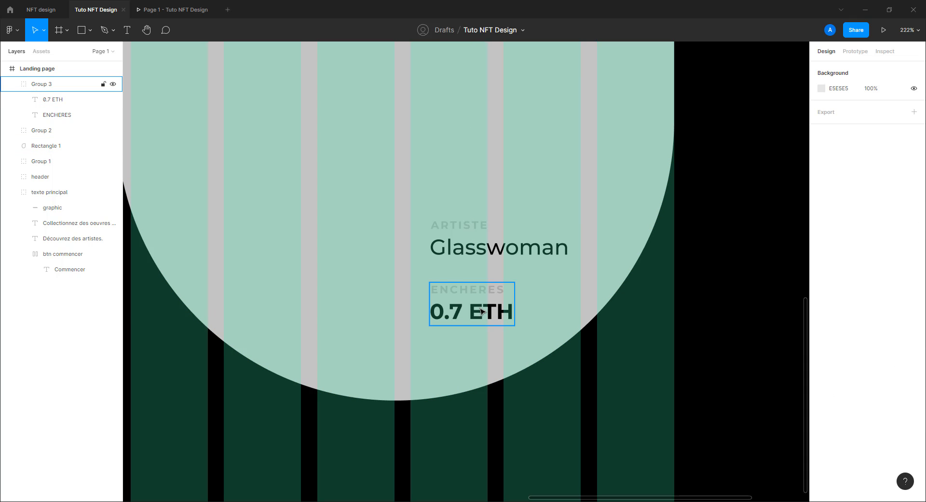
Step: Duplicate the ARTISTE group below the 0.7 ETH text, and move all three groups higher within the rounded shape
click(466, 296)
click(474, 252)
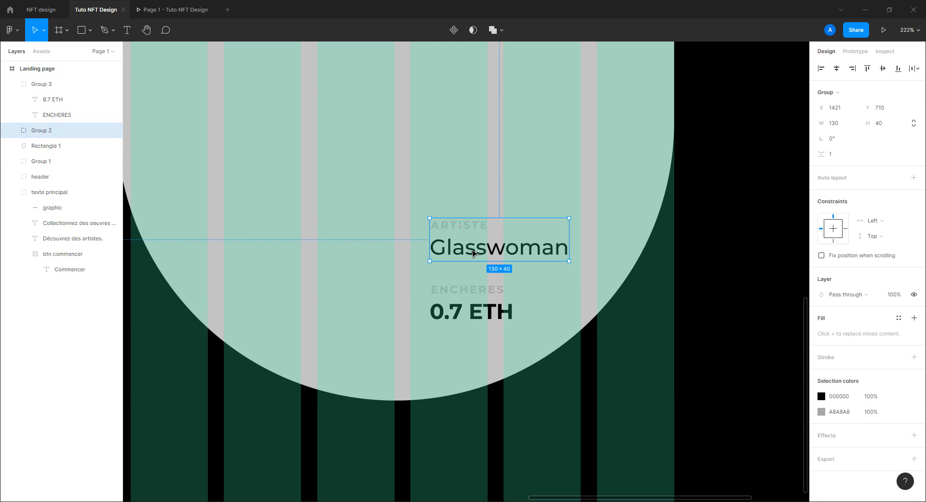
drag(472, 231, 473, 355)
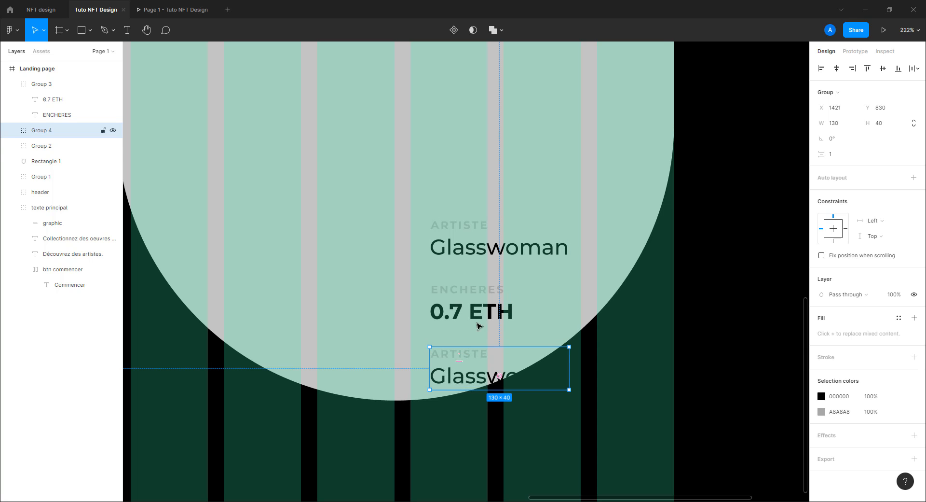
shift+click(479, 247)
shift+click(473, 300)
drag(461, 295, 464, 215)
Step: Change the texts of the lowest group to "TEMPS RESTANT" and "5jrs 3hrs 12min"
click(463, 276)
double_click(462, 277)
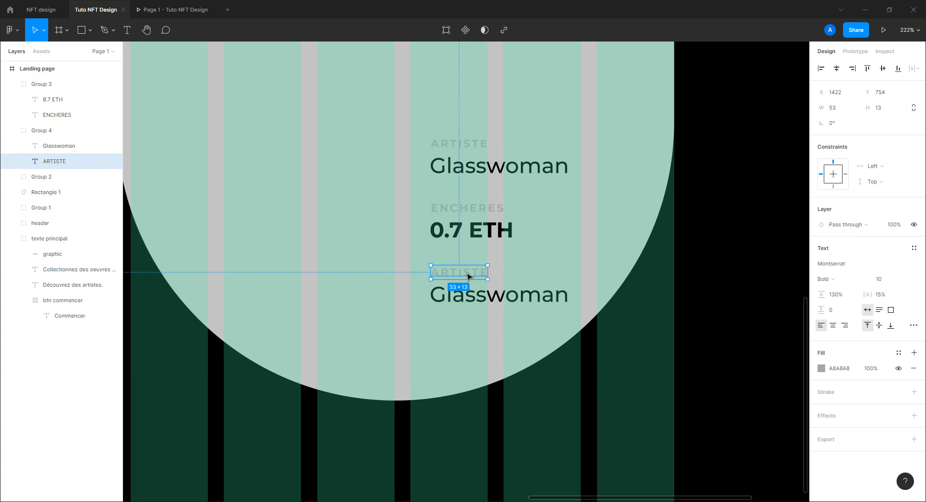
double_click(470, 274)
text(TEMPS RESTANT)
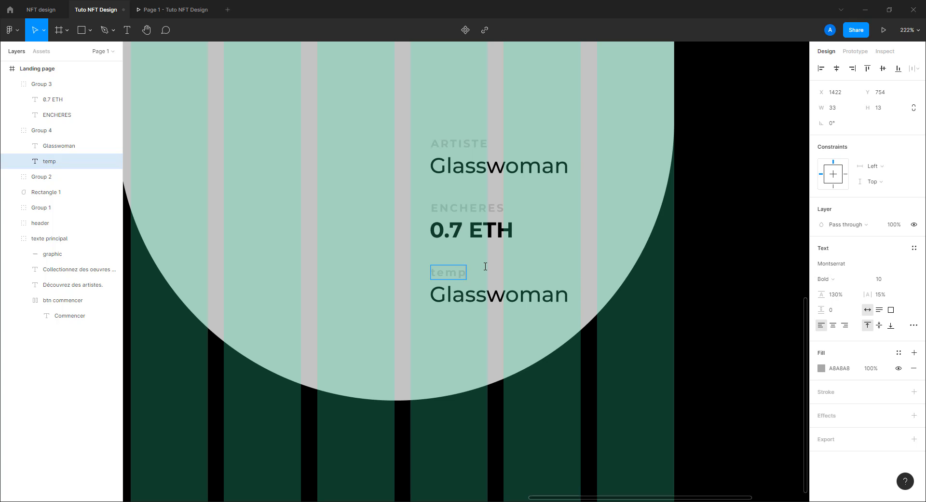
click(465, 290)
double_click(465, 290)
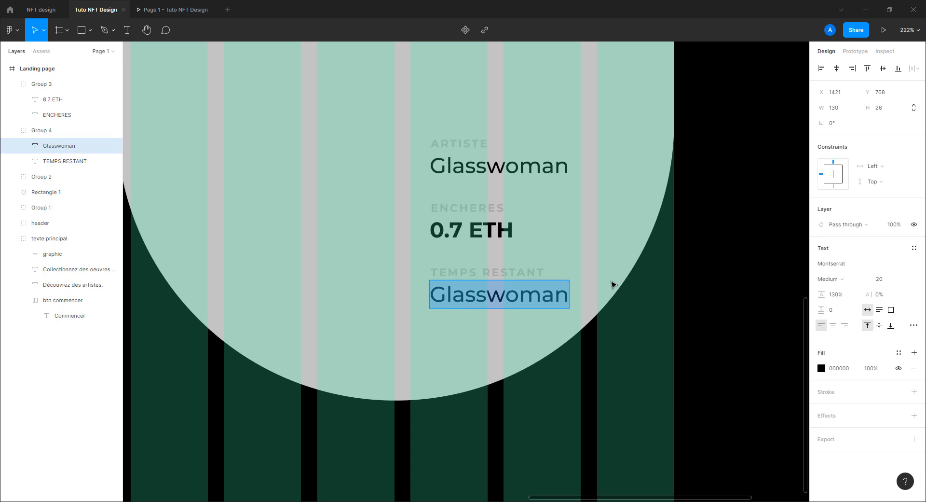
text(5jrs )
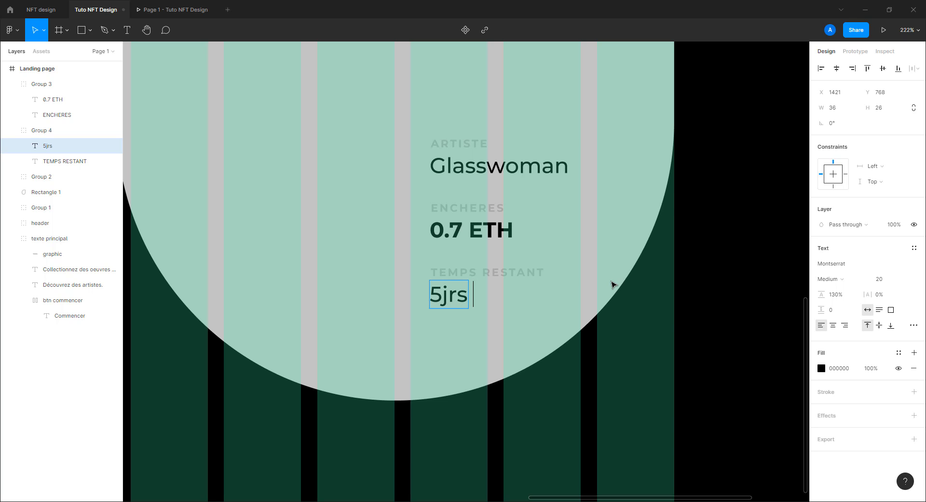
text(3hrs 12)
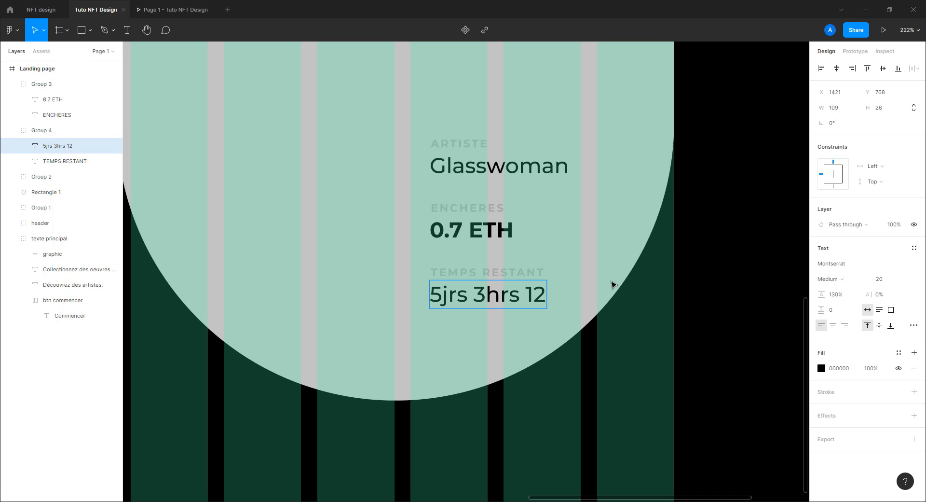
text(min)
click(612, 282)
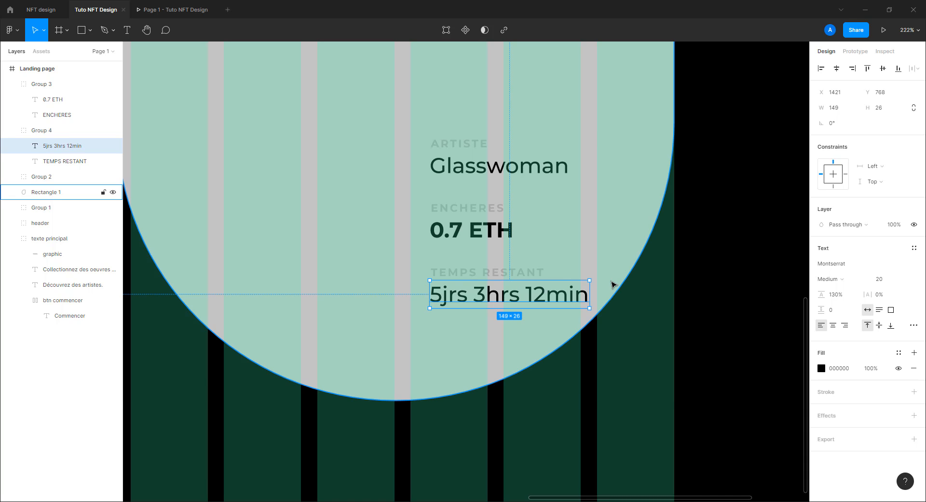
Step: Move the three text groups together to X 1447, lower down so they straddle the rounded shape's bottom edge
scroll(522, 287, down, 5)
click(637, 250)
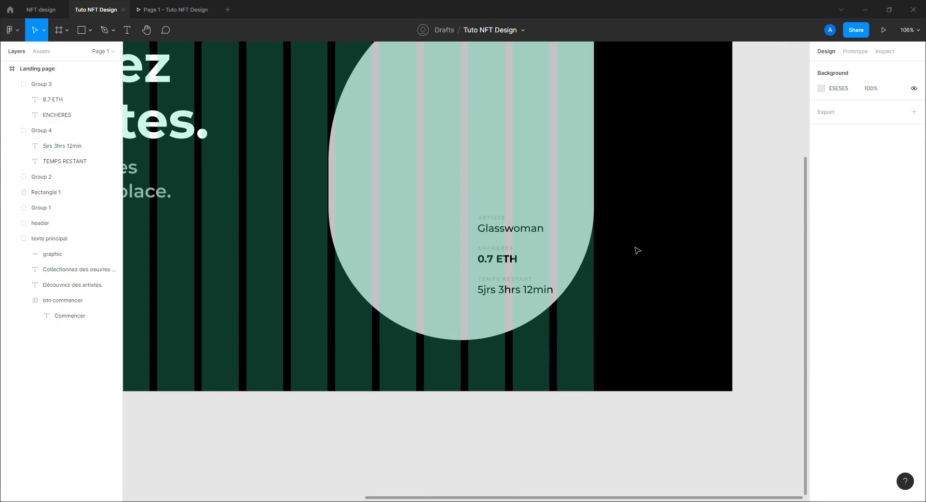
click(499, 223)
shift+click(497, 257)
shift+click(496, 286)
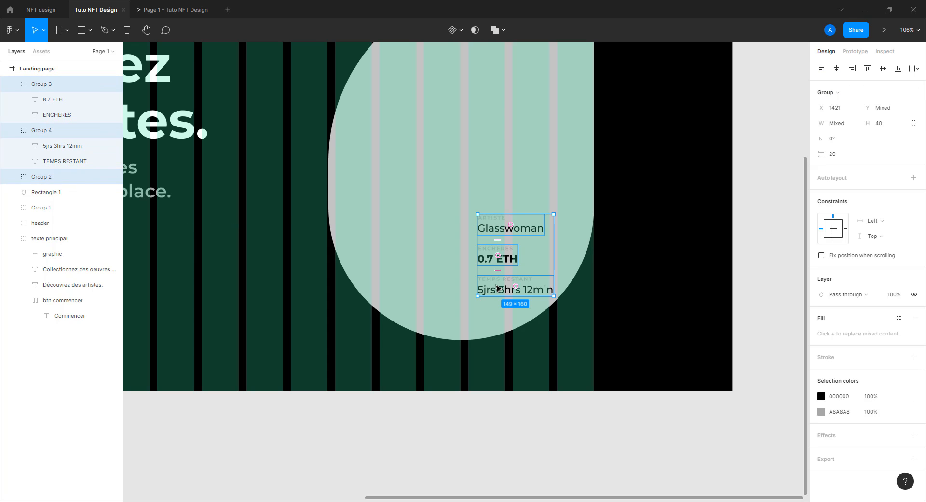
drag(494, 282, 502, 346)
scroll(500, 316, down, 4)
click(641, 321)
Step: Change the fill of the 5jrs 3hrs 12min text to white FFFFFF
scroll(480, 363, up, 5)
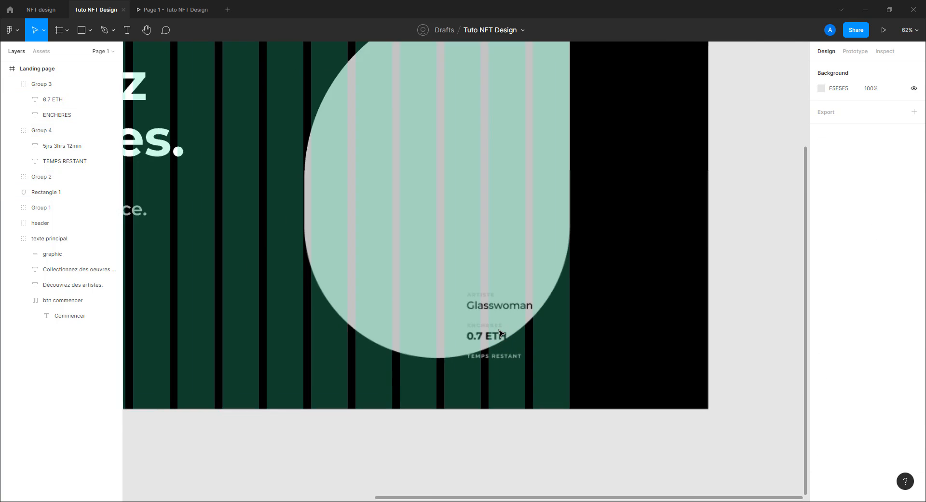
scroll(496, 320, up, 4)
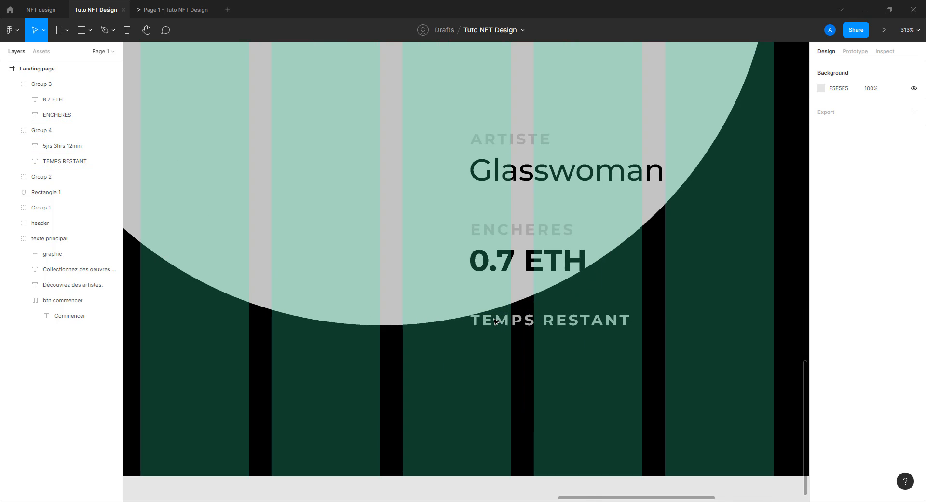
click(505, 355)
click(821, 369)
click(720, 304)
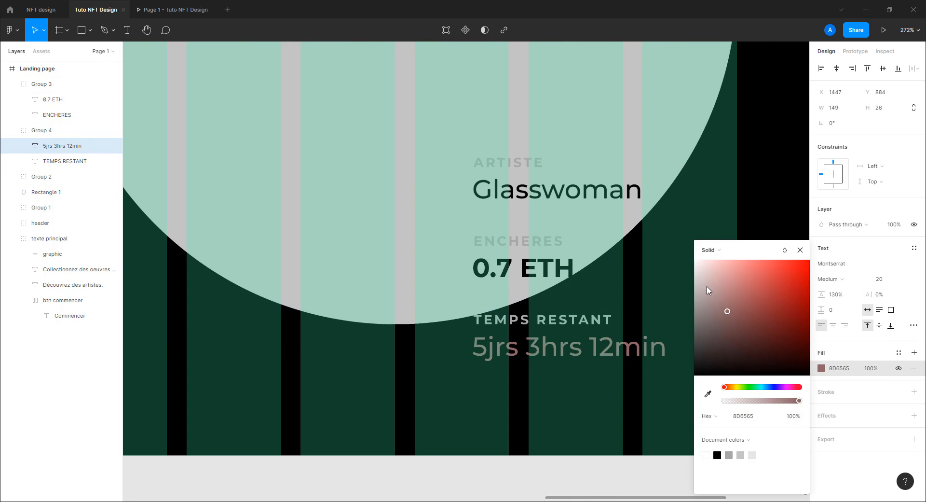
click(504, 479)
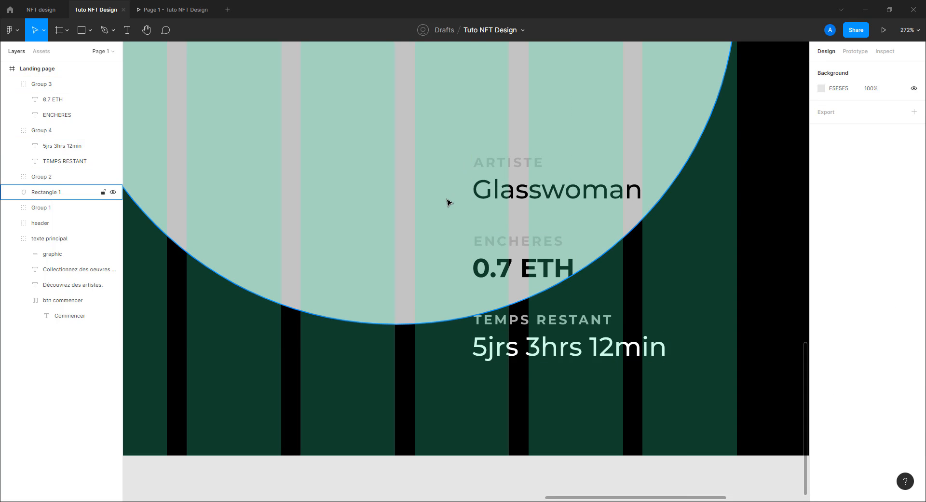
Step: Draw a vertical line about 152 px long left of the three text groups, with a FFFFFF stroke, at X 1432 and Y 753
key(l)
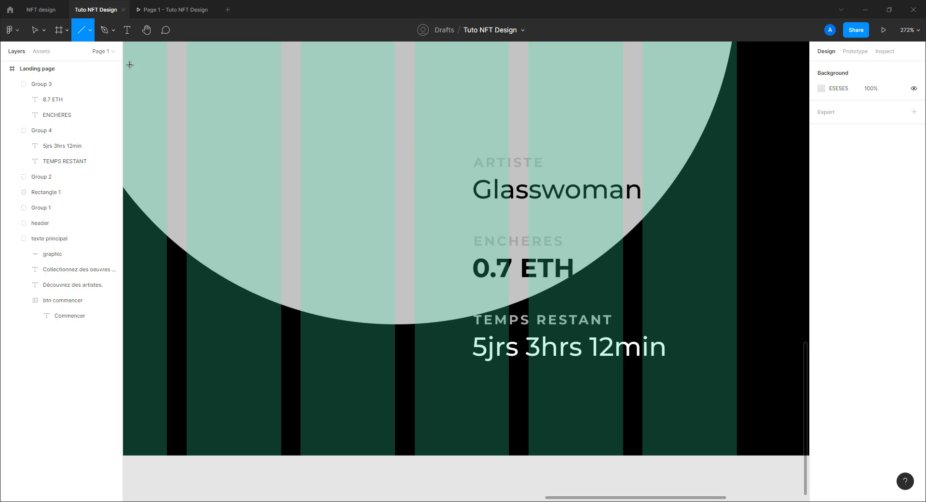
mouse_move(452, 157)
mouse_down()
mouse_move(451, 352)
mouse_move(480, 360)
mouse_up()
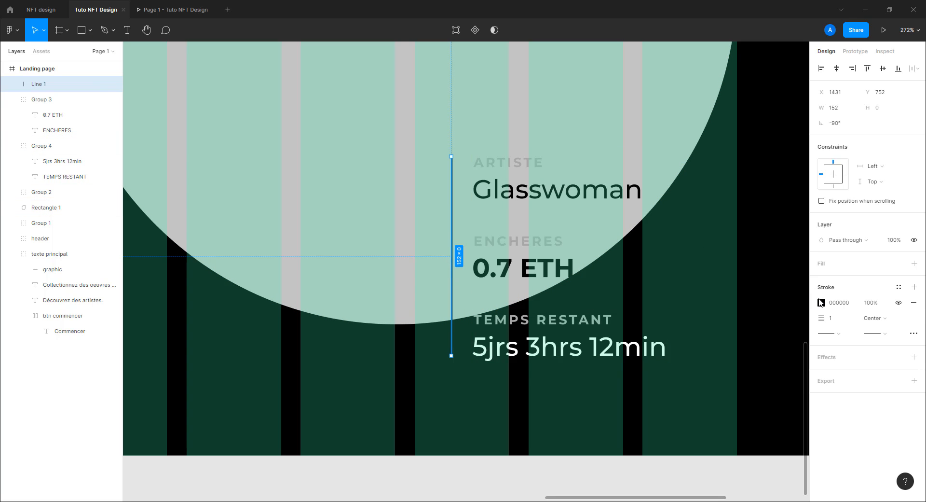
click(817, 303)
text(ffffff)
key(Return)
mouse_move(455, 252)
mouse_down()
mouse_move(465, 254)
mouse_move(454, 263)
mouse_up()
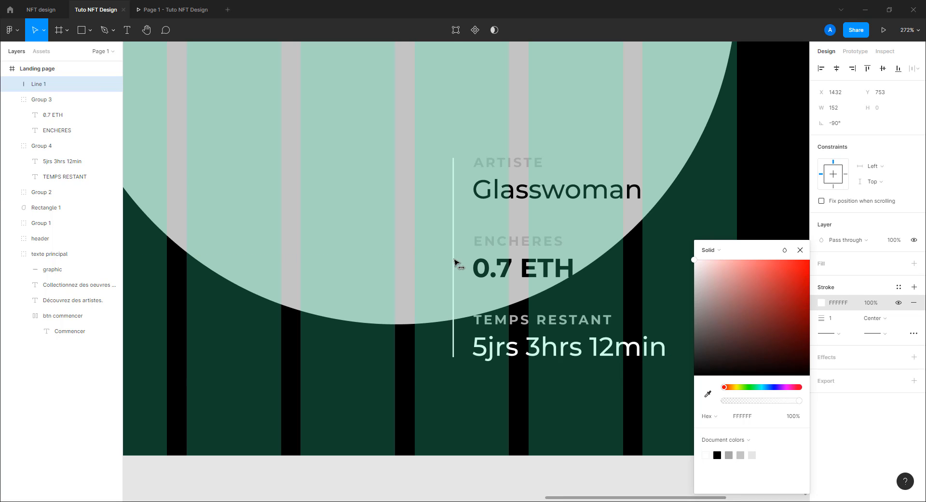
scroll(453, 293, down, 5)
click(460, 372)
Step: Group the ARTISTE, ENCHERES and TEMPS RESTANT groups together with the vertical line
drag(432, 358, 407, 376)
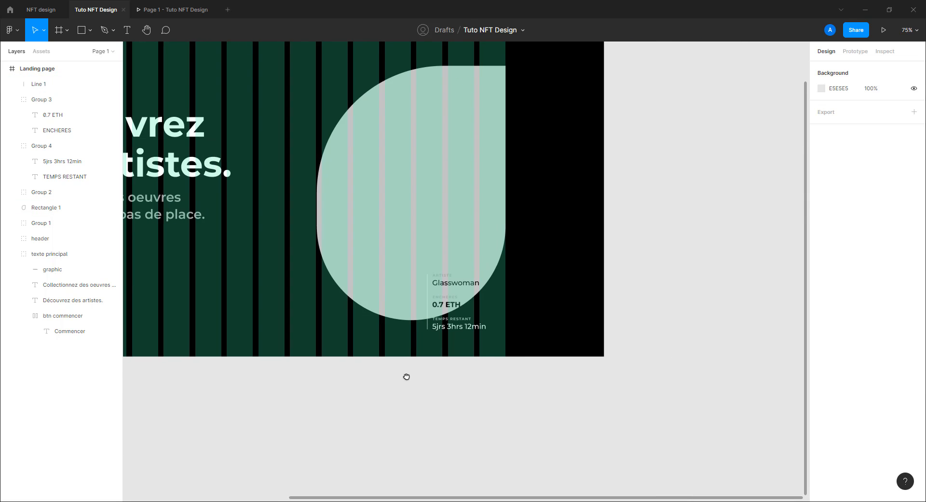
scroll(441, 283, up, 3)
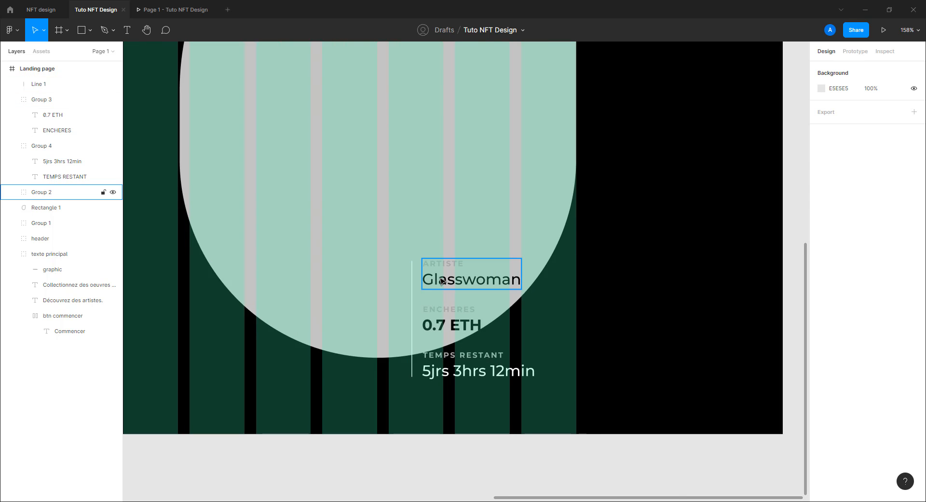
click(441, 280)
shift+click(451, 324)
shift+click(477, 370)
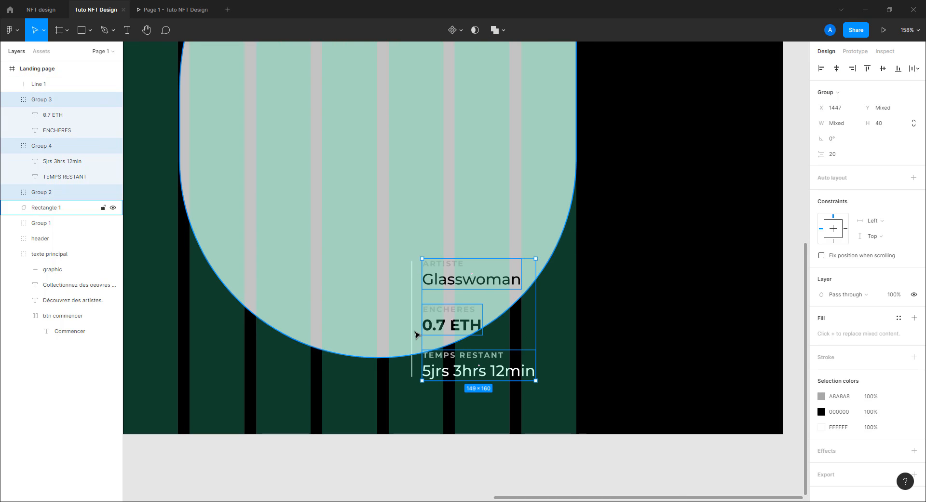
shift+click(412, 332)
key(ctrl+g)
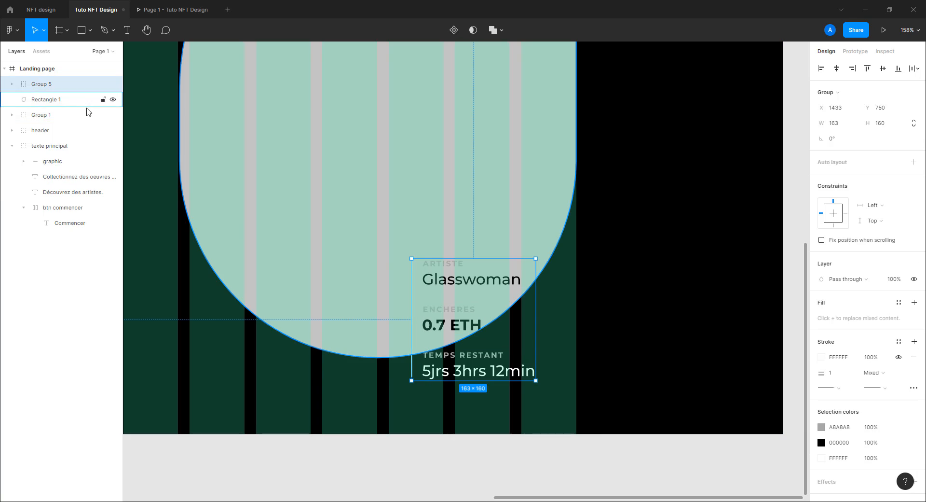
Step: Reorder the Landing page layers from top to bottom as header, texte principal, Group 1, Rectangle 1 and Group 5
drag(48, 91, 49, 112)
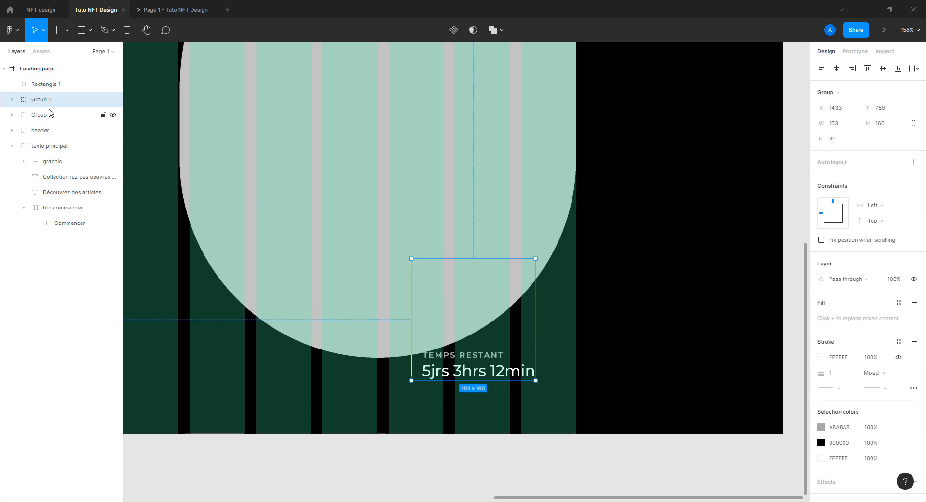
click(13, 146)
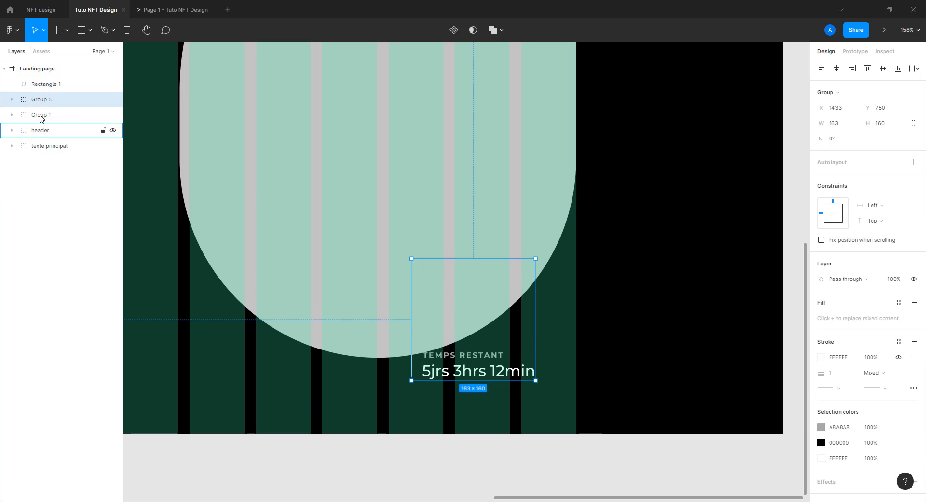
shift+click(47, 86)
drag(48, 89, 45, 153)
scroll(254, 217, down, 5)
drag(384, 209, 802, 248)
drag(501, 289, 493, 307)
drag(41, 85, 49, 132)
Step: Rename the layer Group 1 as "photos" and Rectangle 1 as "illus"
double_click(66, 121)
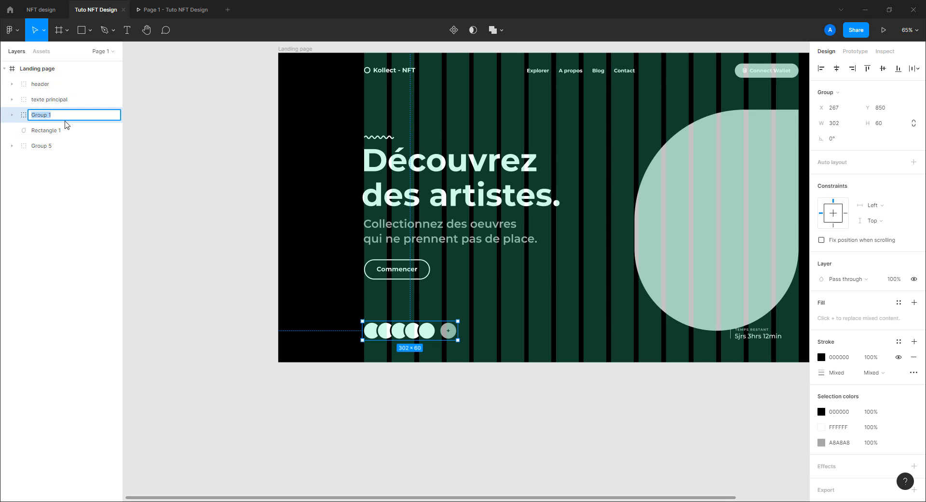
text(photos)
key(Return)
double_click(54, 135)
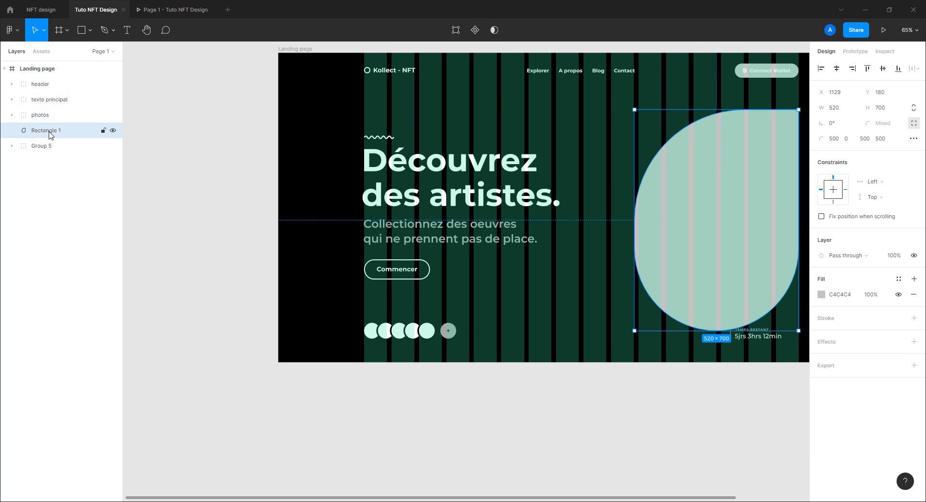
text(i)
key(Return)
Step: Rename the layer Group 5 as "infos" and move it above the illus layer
click(48, 146)
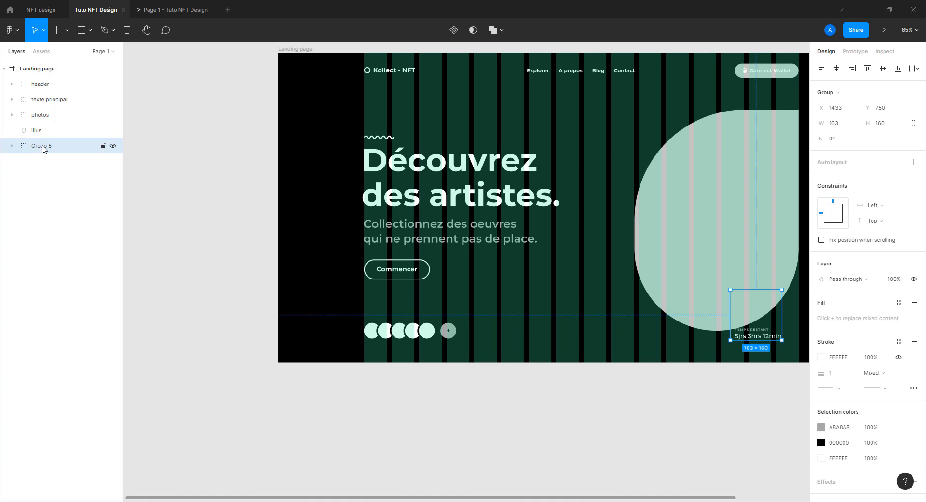
double_click(44, 147)
key(BackSpace)
text(info)
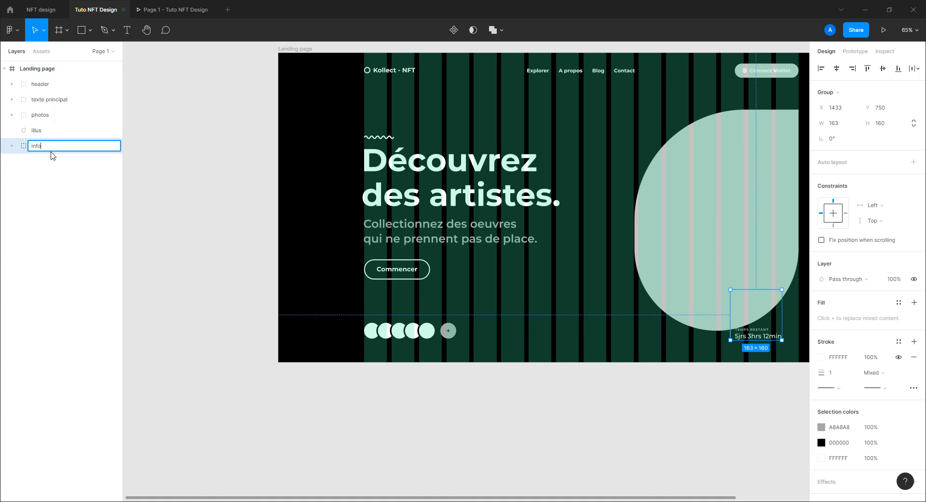
text(s)
key(Return)
drag(49, 151, 47, 131)
click(55, 169)
Step: Check the artist and auction details over the large rounded shape in the prototype preview and in the design file
click(173, 12)
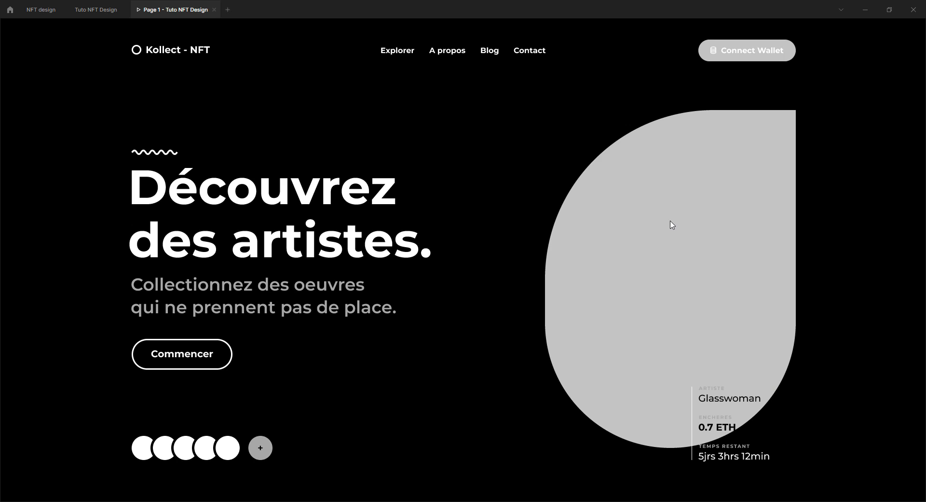
click(115, 13)
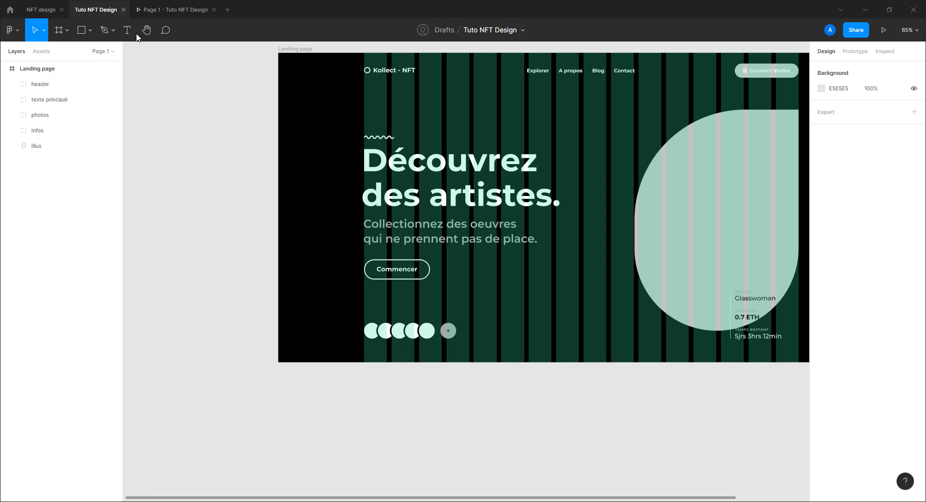
scroll(589, 290, right, 5)
scroll(538, 295, up, 2)
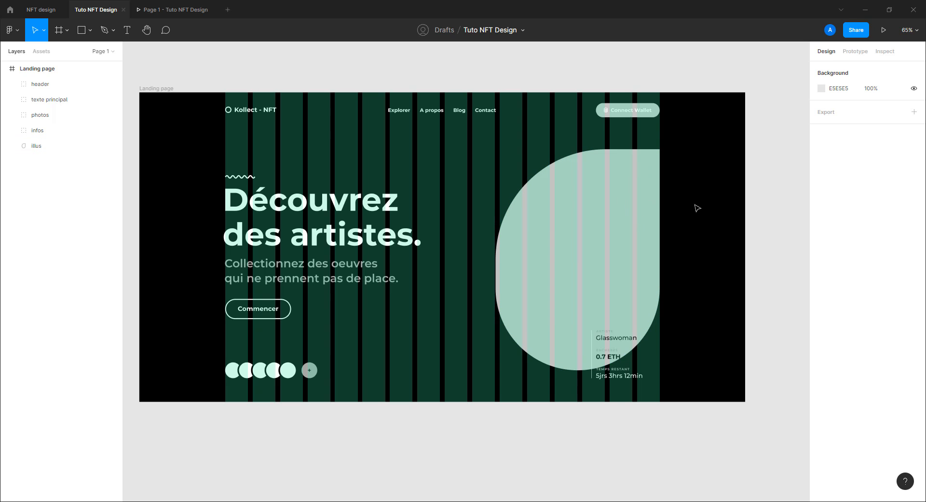
click(599, 376)
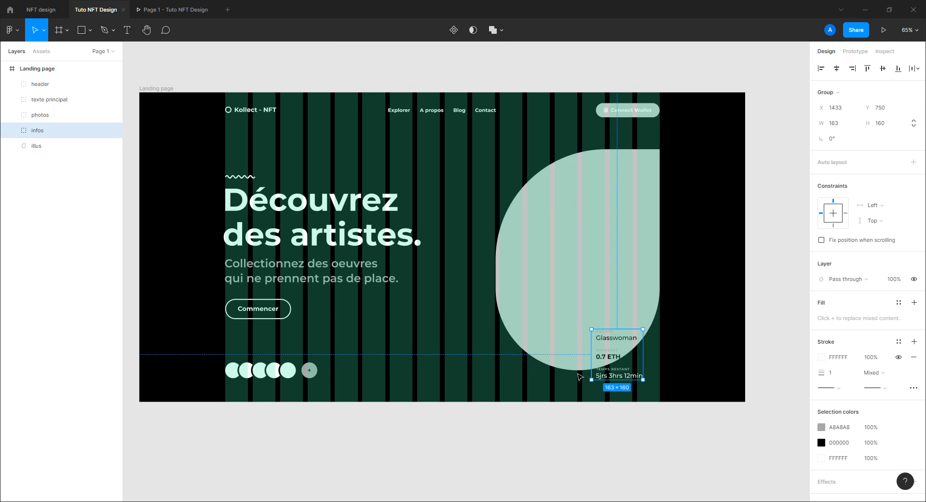
click(760, 315)
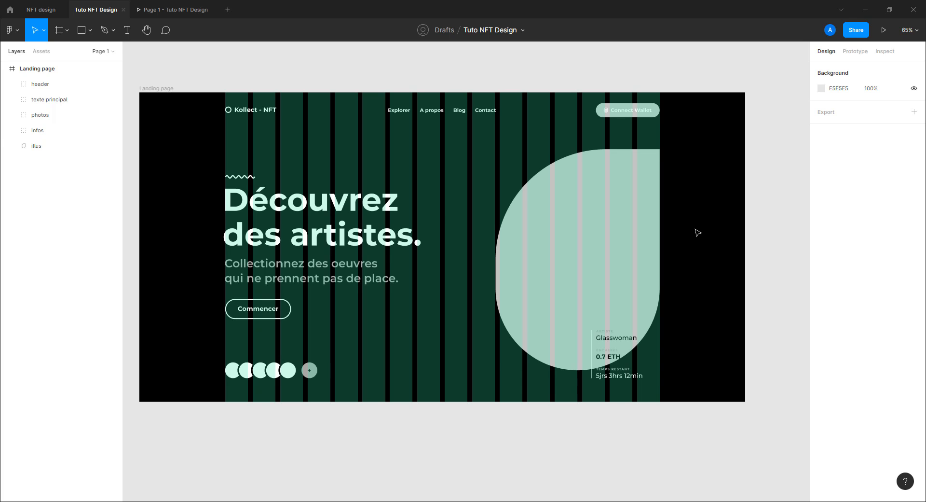
Step: Import circle.svg from the src folder and place it over the rounded shape's right edge, at about X 1535, Y 315
click(118, 1)
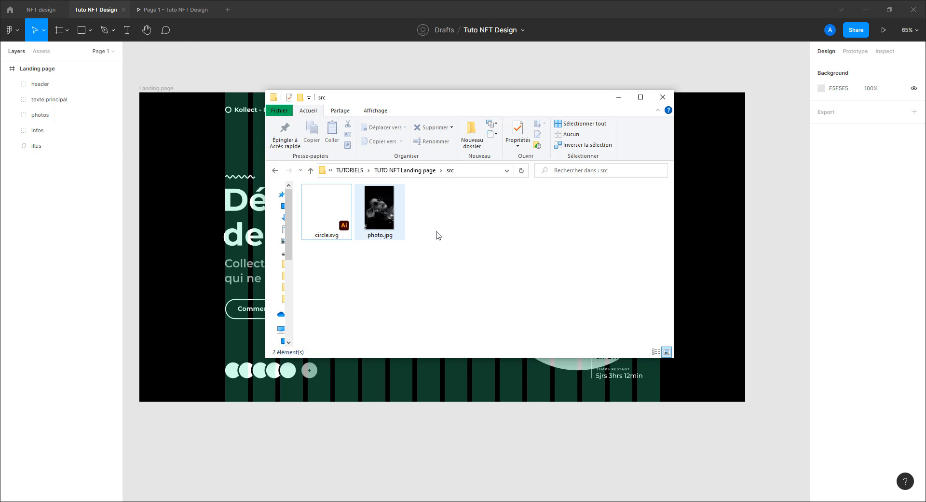
drag(439, 100, 476, 100)
click(423, 222)
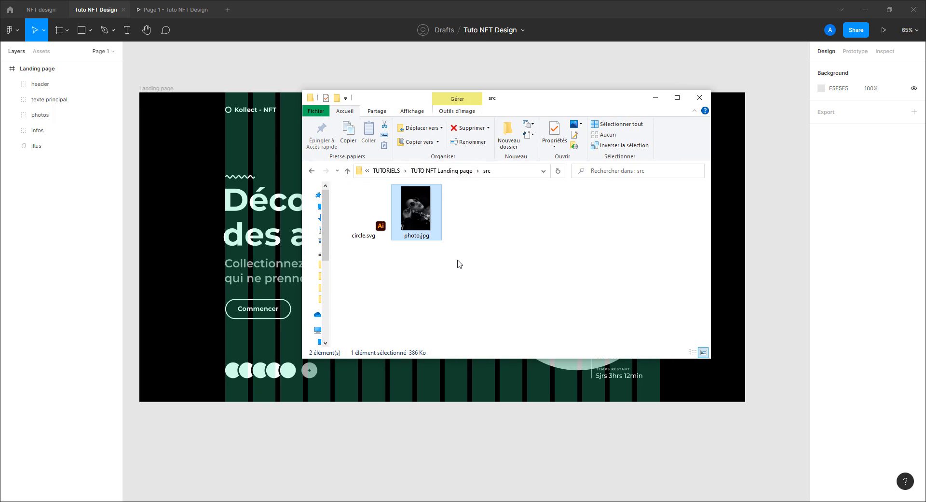
click(367, 211)
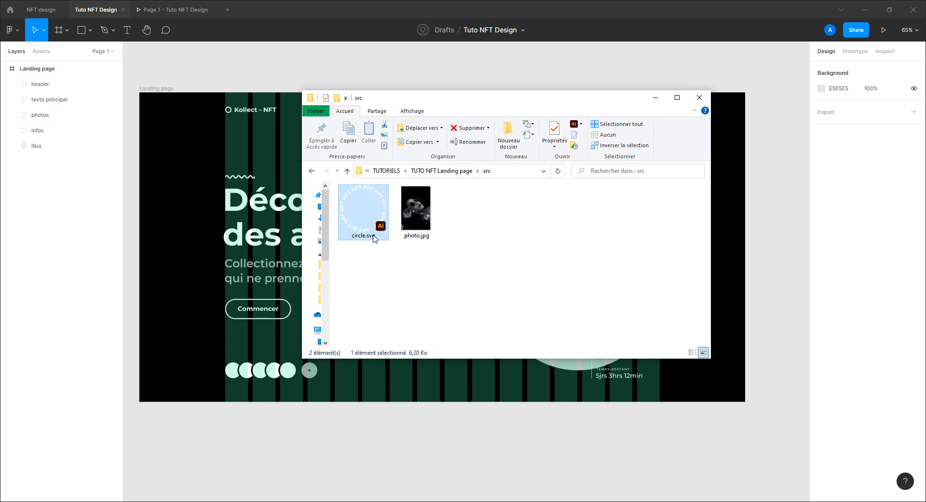
drag(453, 104, 713, 107)
drag(622, 220, 669, 216)
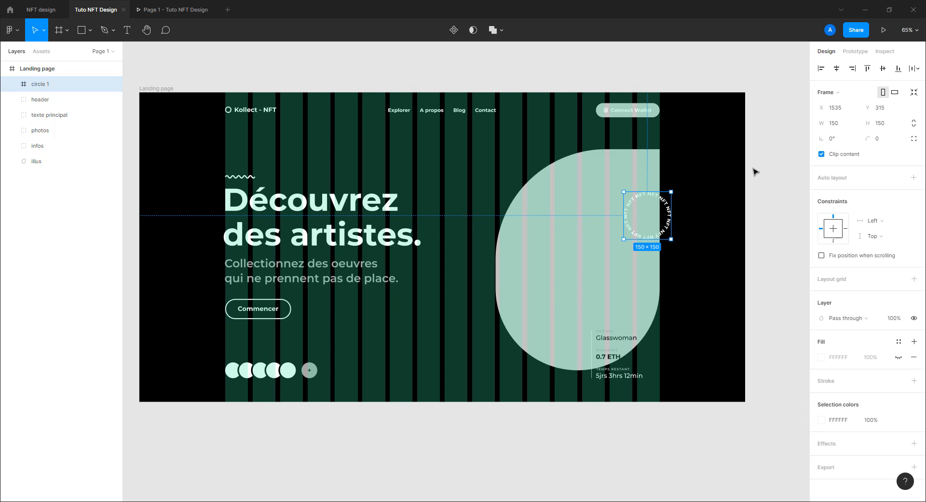
Step: Set the X position of the circular NFT text to 1530
click(812, 105)
text(15)
key(Return)
click(757, 169)
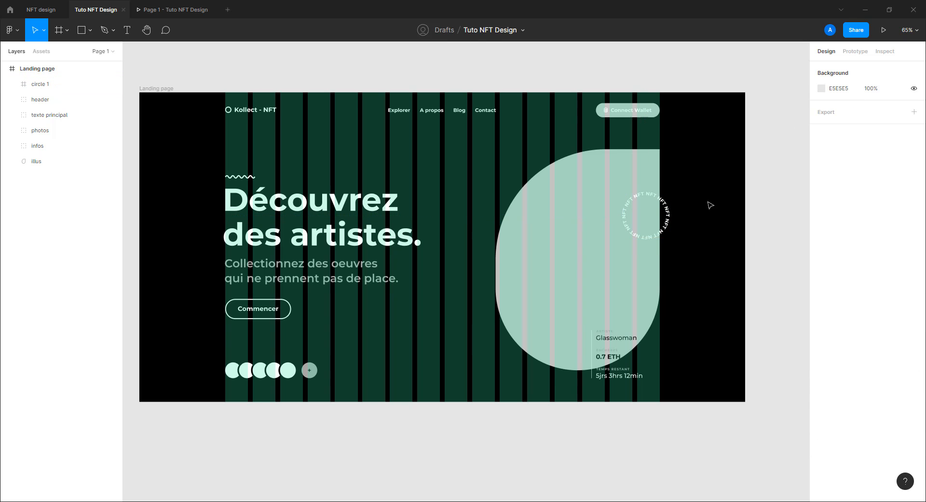
Step: Check the placement of the circular NFT text in the prototype preview and in the design file
click(195, 9)
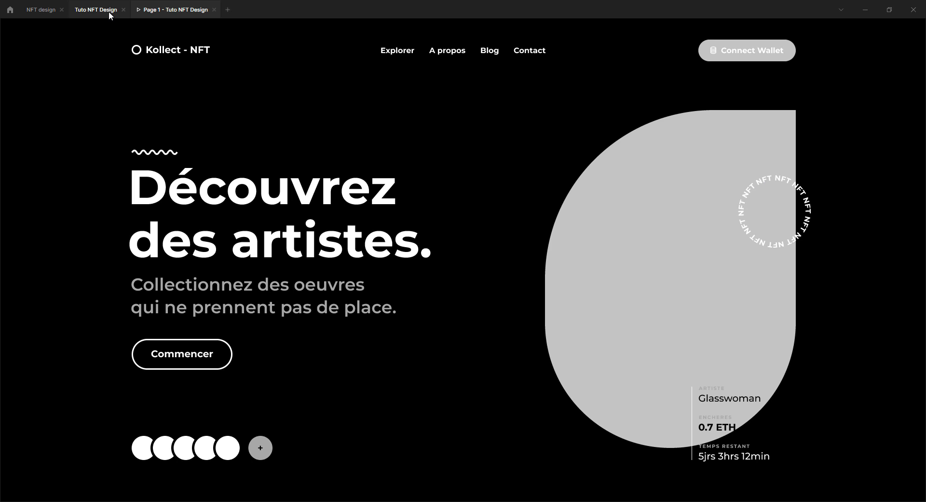
click(94, 10)
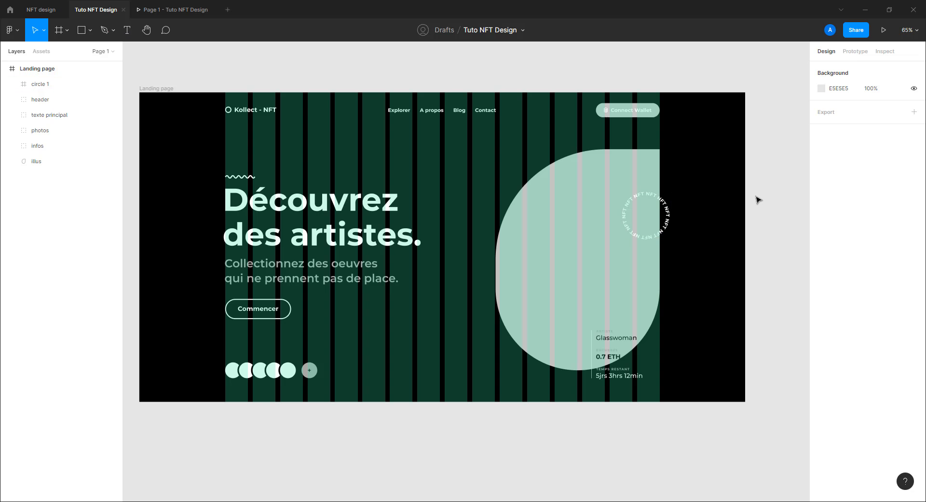
click(660, 203)
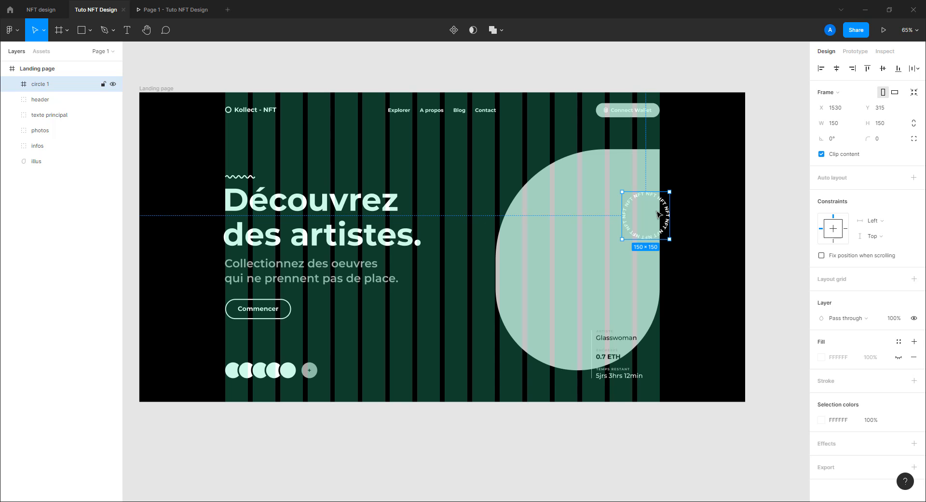
click(763, 203)
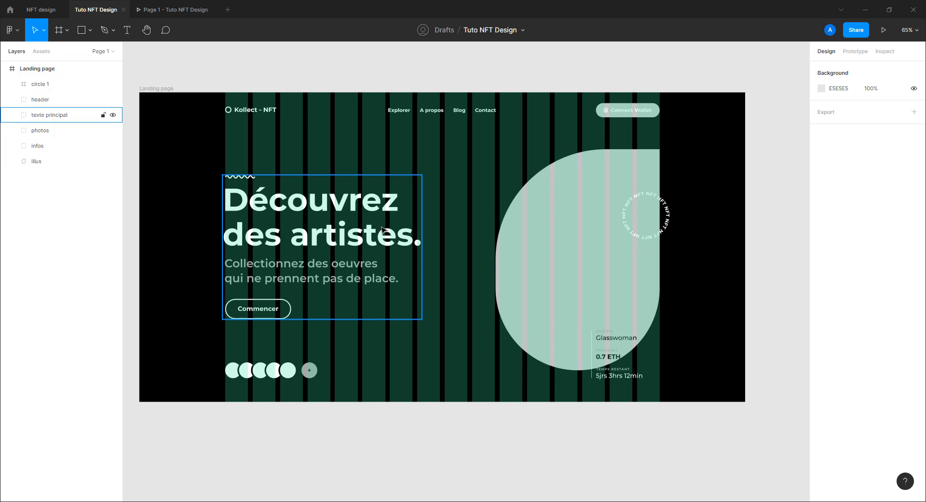
scroll(444, 242, up, 2)
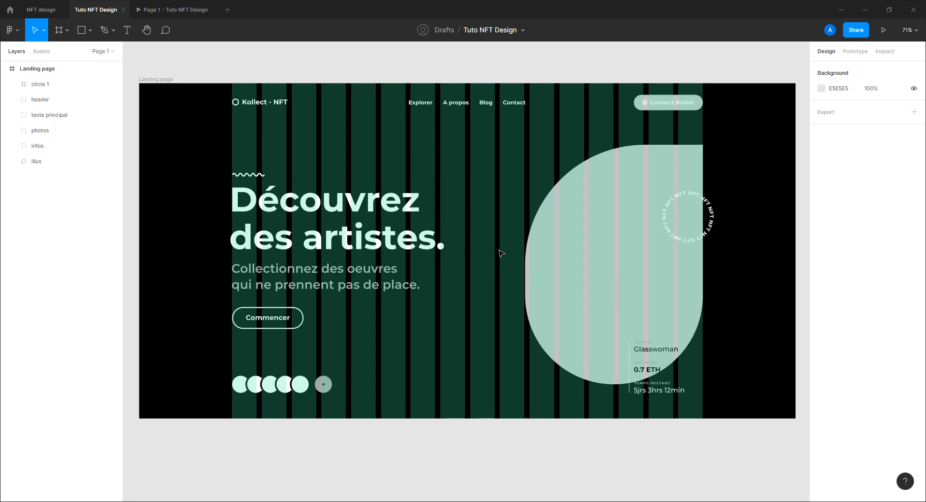
Step: Review the wireframe in the prototype preview and look at photo.jpg in the src folder, returning to the design file
click(176, 10)
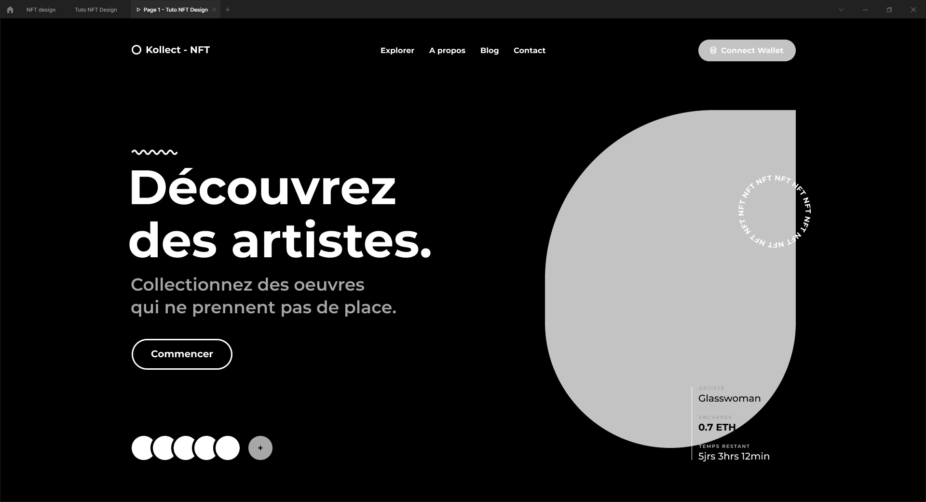
key(alt+Tab)
click(678, 223)
click(723, 230)
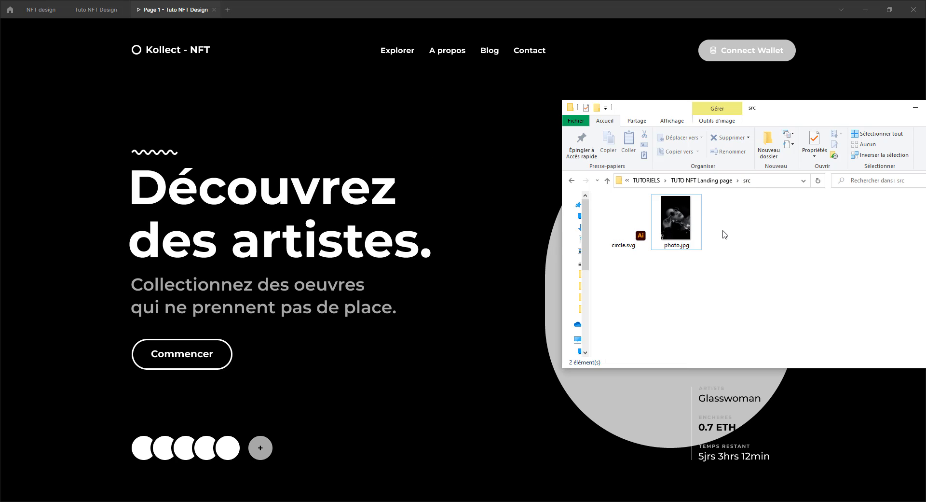
click(499, 226)
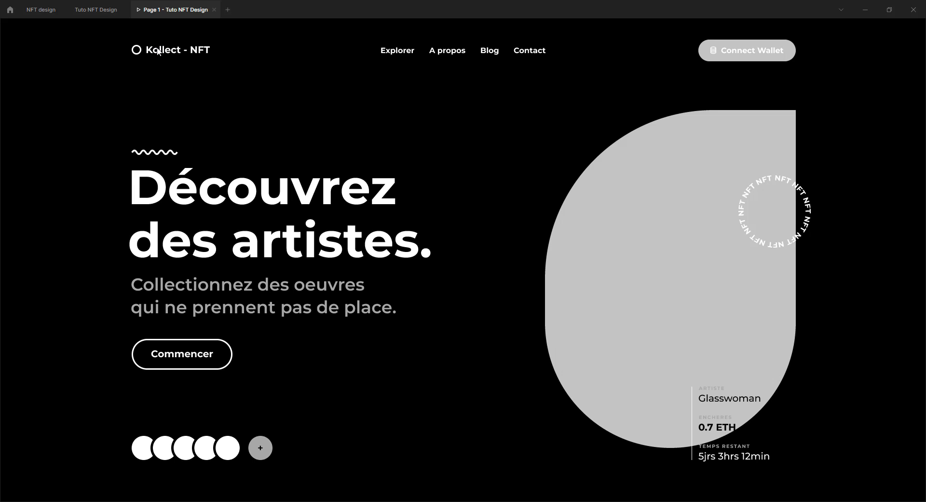
click(96, 10)
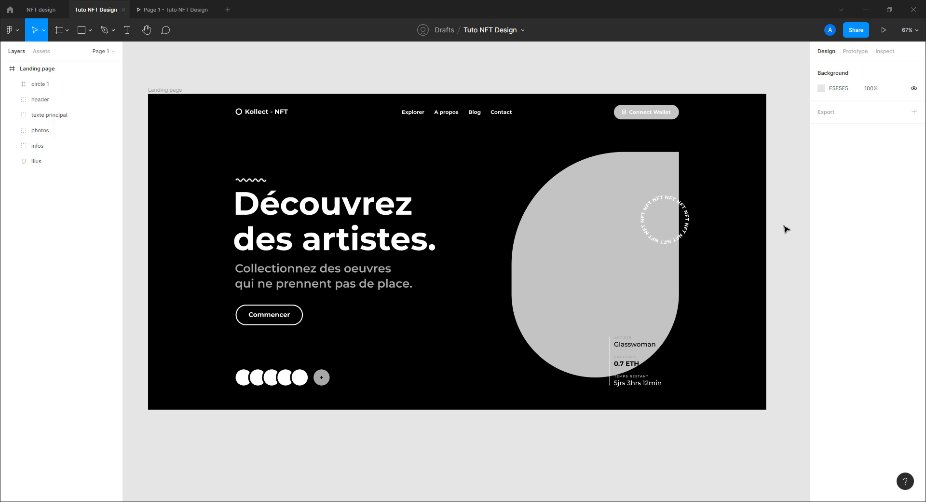
Step: Duplicate the Landing page frame directly below the original, at X -1087 and Y 167
scroll(381, 219, down, 3)
click(294, 156)
drag(295, 156, 322, 260)
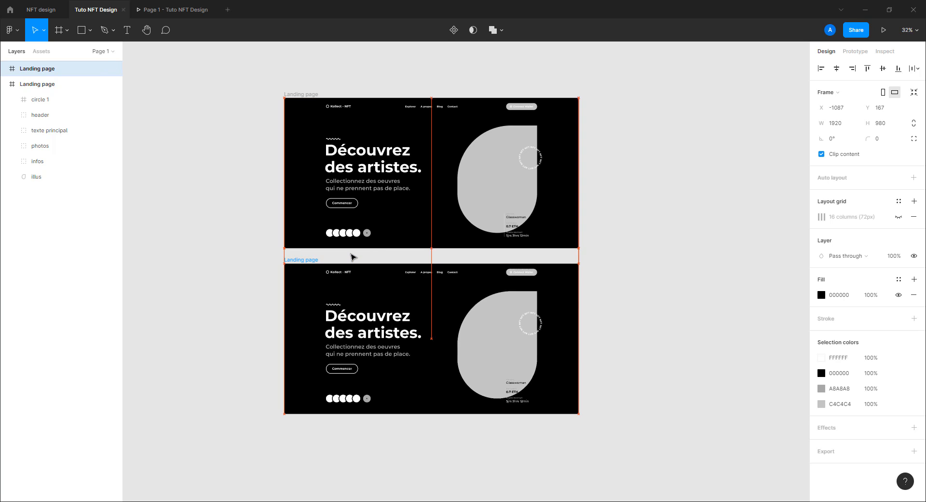
click(612, 271)
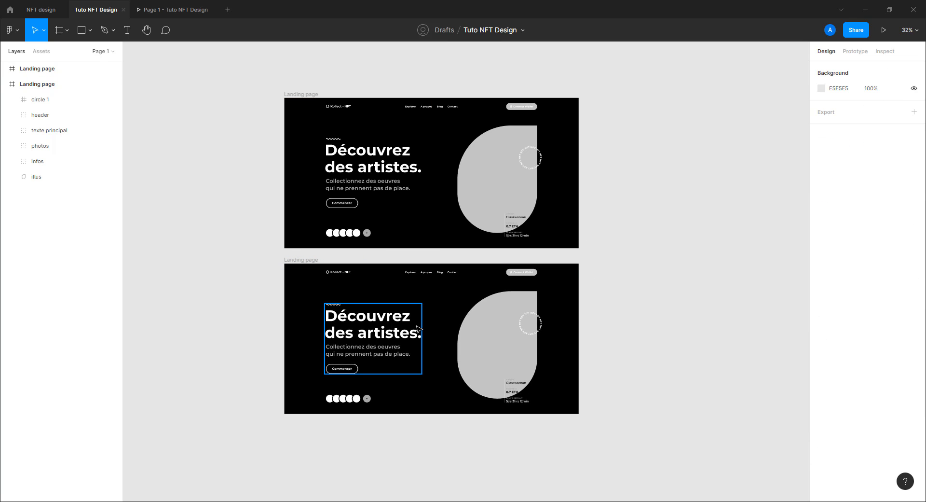
Step: Rename the lower frame "Landing page - Wireframe NB" and the upper frame "Landing page finale"
click(5, 84)
double_click(58, 69)
click(71, 72)
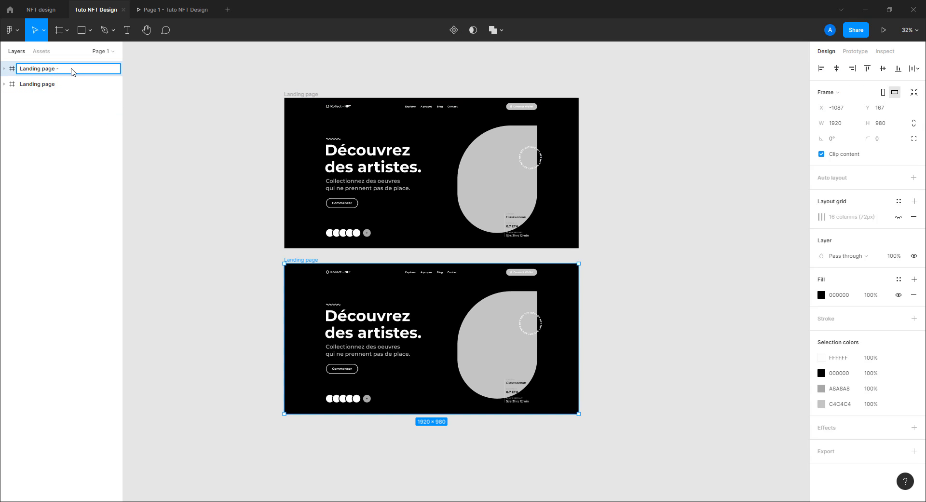
text(- Wireframe NB)
double_click(53, 84)
click(65, 87)
text(finale)
key(Return)
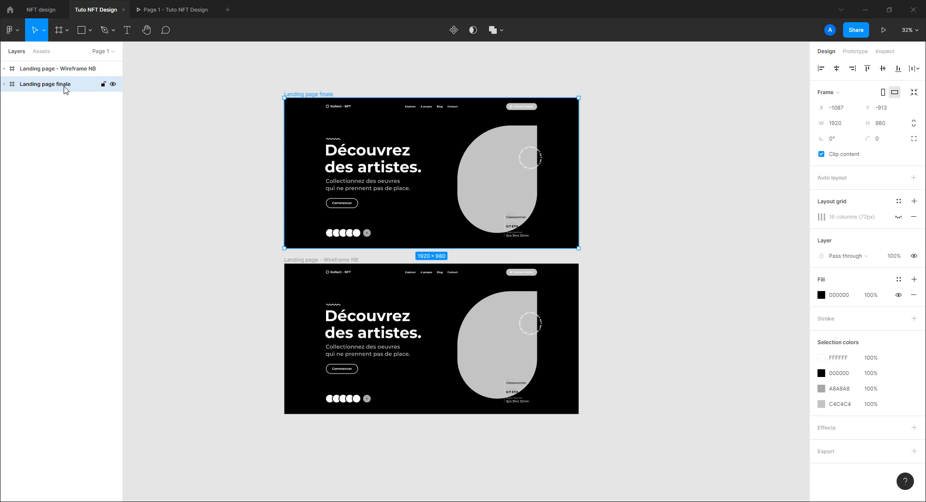
click(62, 117)
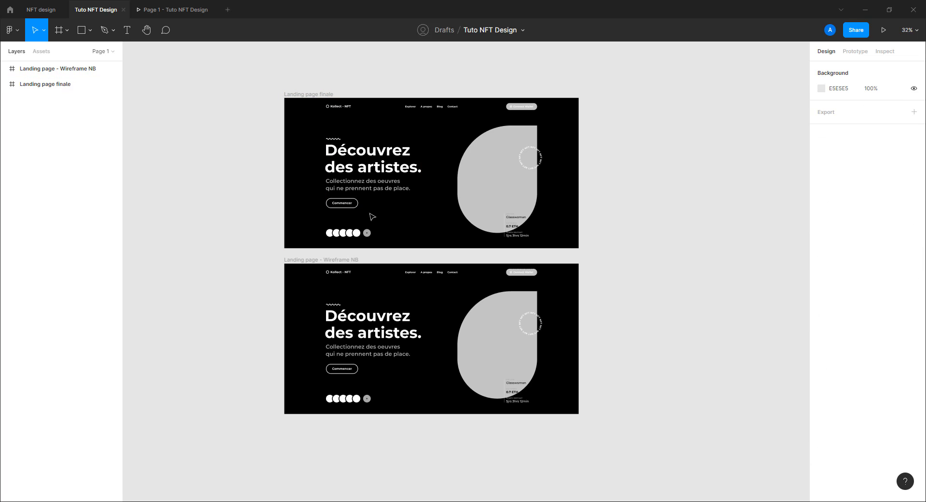
Step: Examine the Landing page finale and Landing page - Wireframe NB frames up close and side by side
click(434, 316)
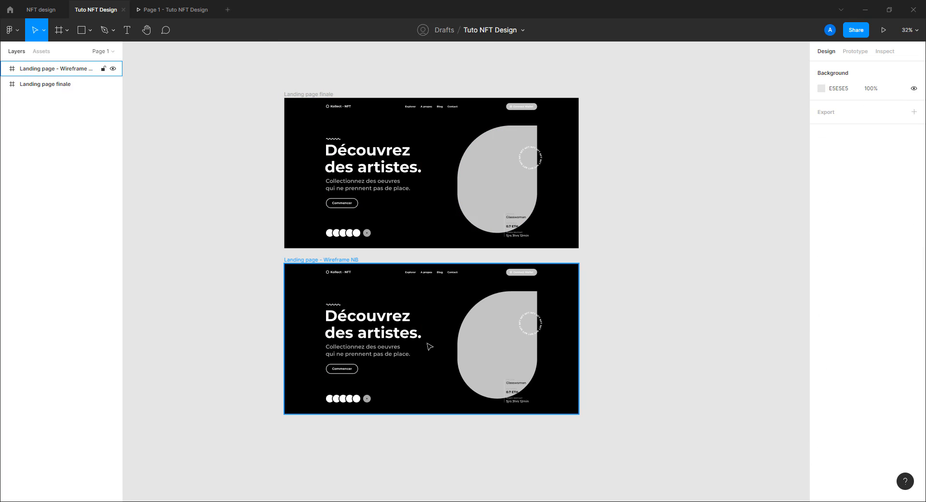
scroll(428, 343, up, 3)
drag(506, 59, 506, 277)
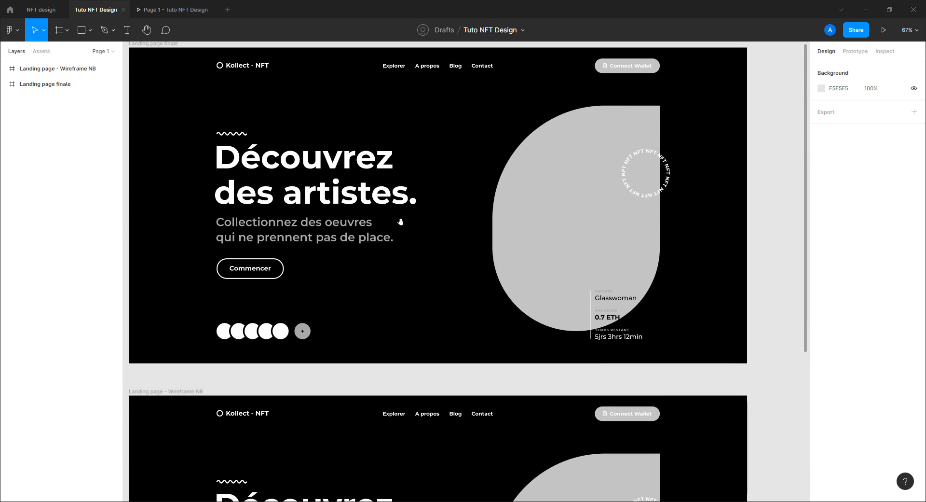
scroll(454, 329, down, 6)
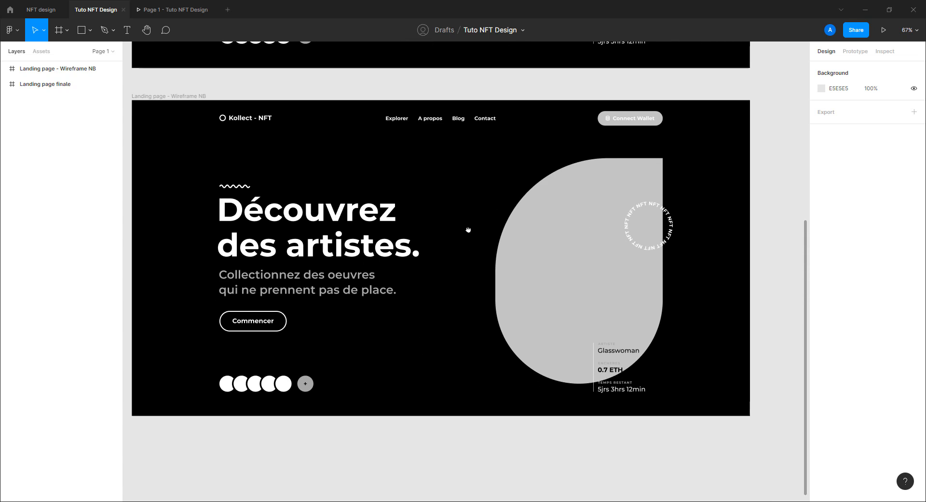
scroll(470, 246, up, 1)
scroll(470, 246, left, 1)
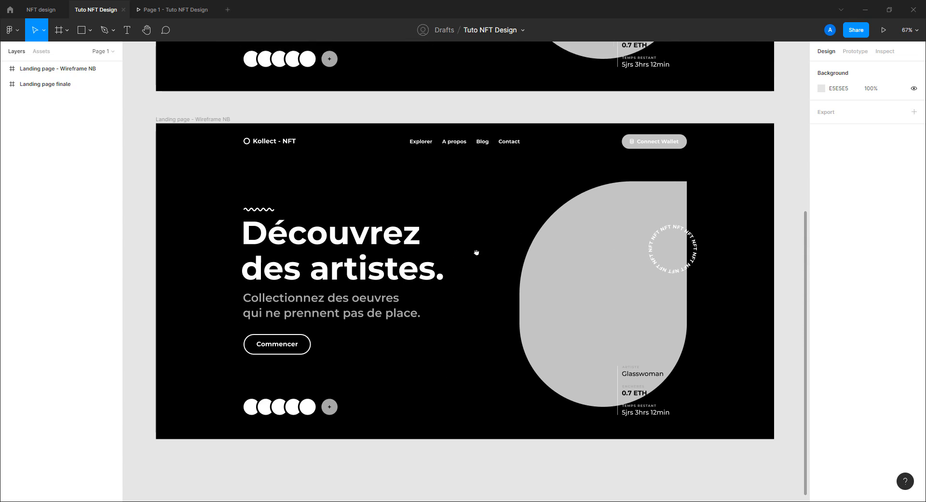
scroll(360, 163, down, 3)
drag(368, 170, 365, 303)
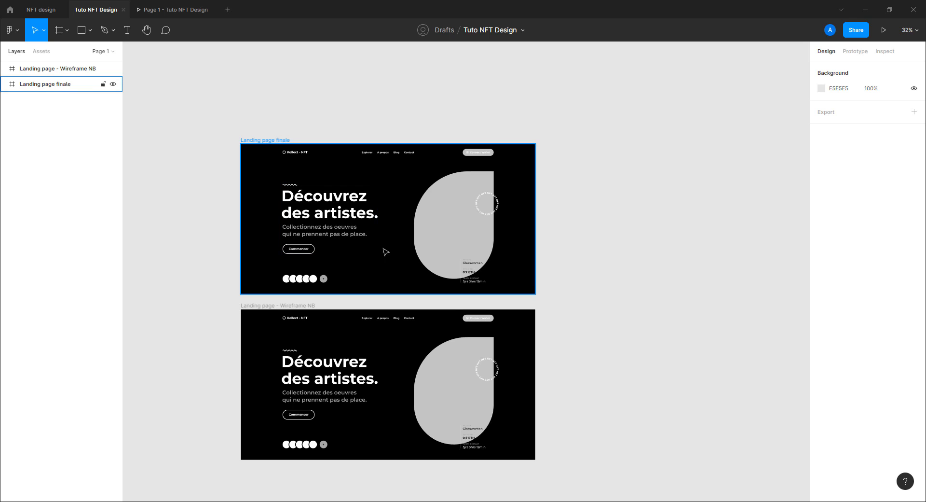
Step: Hide the Landing page - Wireframe NB frame
scroll(389, 242, up, 3)
scroll(390, 243, up, 2)
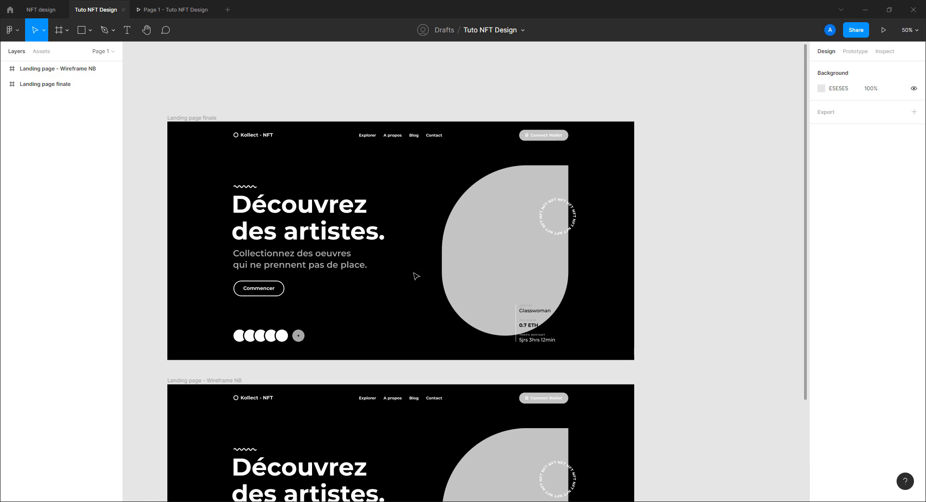
scroll(440, 257, up, 2)
drag(439, 260, 472, 275)
click(114, 69)
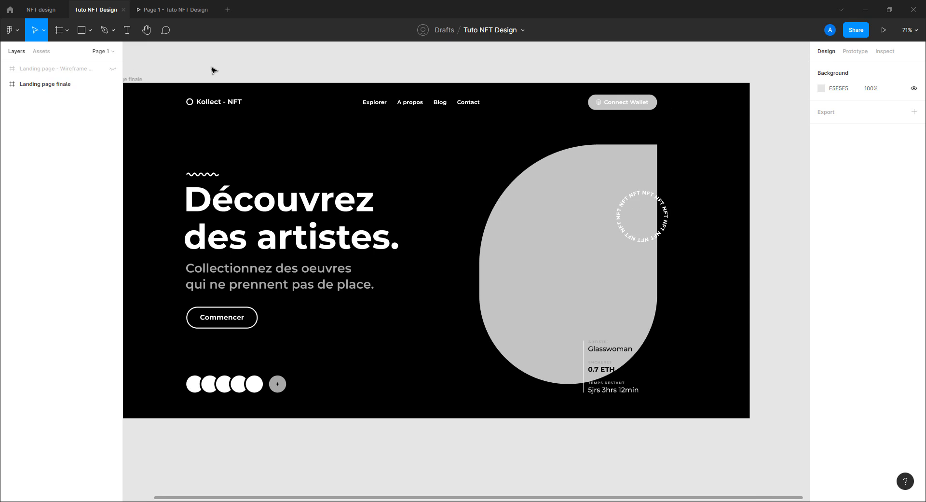
Step: Draw a circle on the canvas above the Landing page finale frame and set its size to 50 × 50
drag(456, 239, 487, 246)
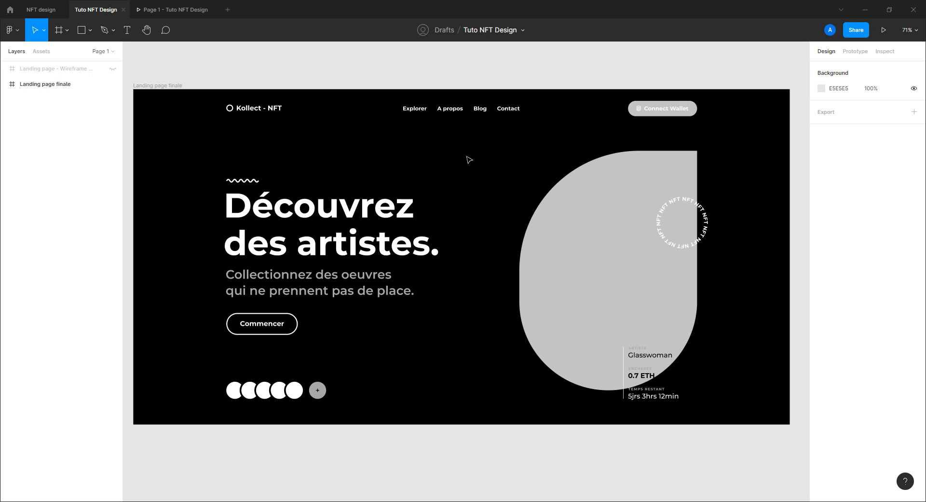
scroll(468, 160, up, 1)
click(88, 38)
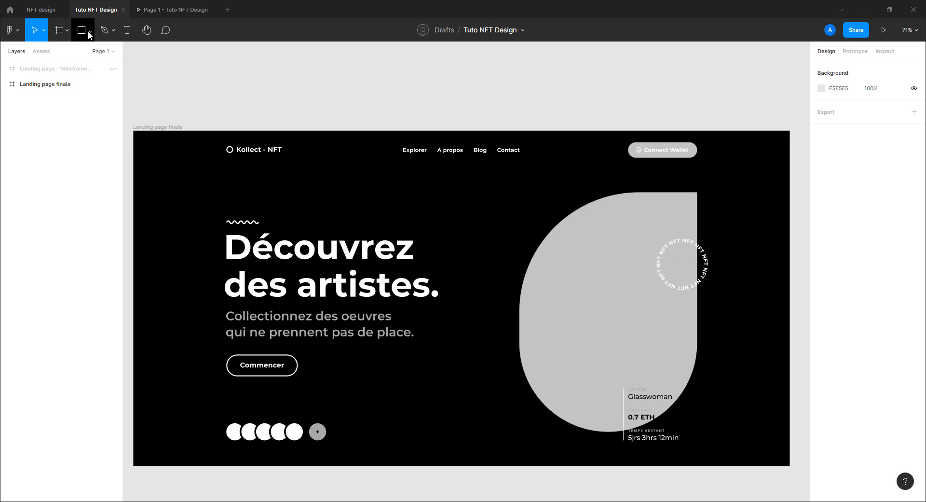
click(68, 88)
drag(181, 77, 200, 95)
click(845, 108)
text(5)
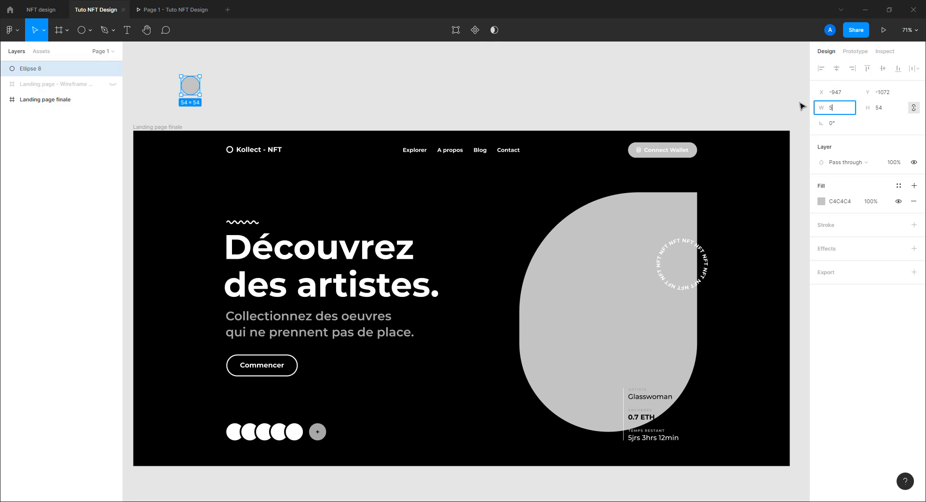
text(0)
key(Return)
Step: Copy the circle into a row of four above the frame, grouped in a horizontal auto layout with 15 spacing
drag(193, 87, 213, 105)
click(155, 85)
drag(136, 86, 229, 112)
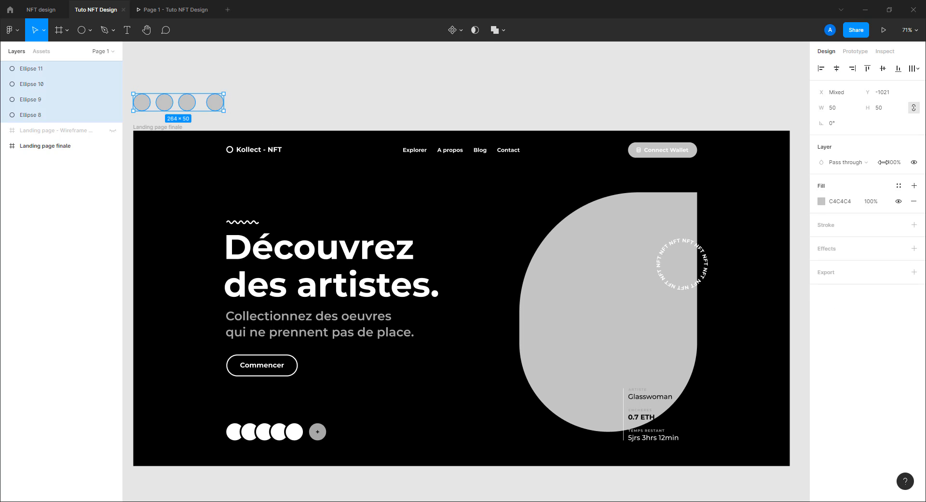
key(ctrl+g)
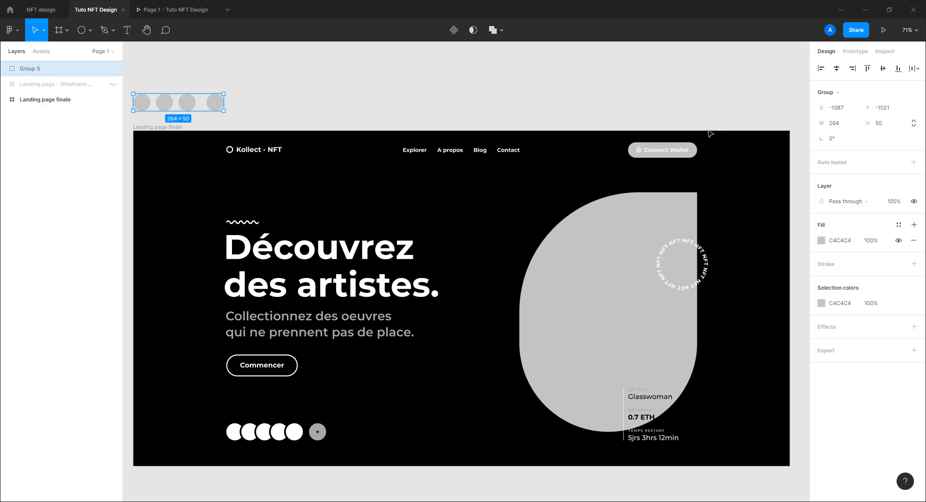
click(913, 162)
drag(852, 194, 848, 193)
Step: Give all four circles a white FFFFFF inside stroke with a thickness of 5
click(4, 68)
click(43, 84)
shift+click(57, 131)
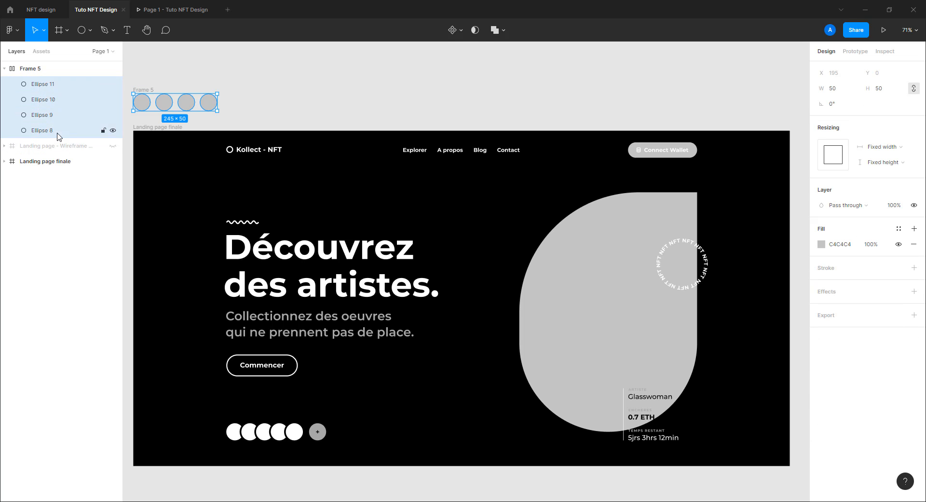
click(838, 268)
click(822, 283)
text(FFFFFF)
key(Return)
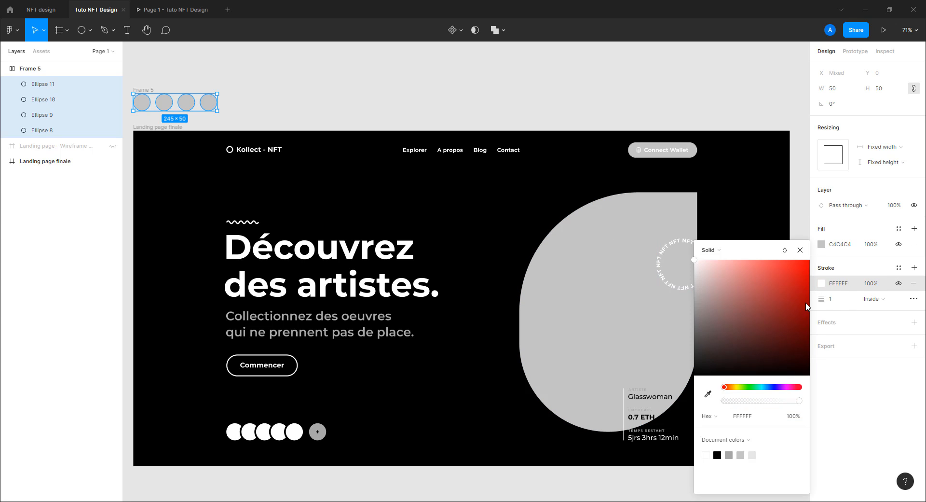
drag(821, 299, 829, 300)
Step: Add a drop shadow effect to the four circles
click(827, 322)
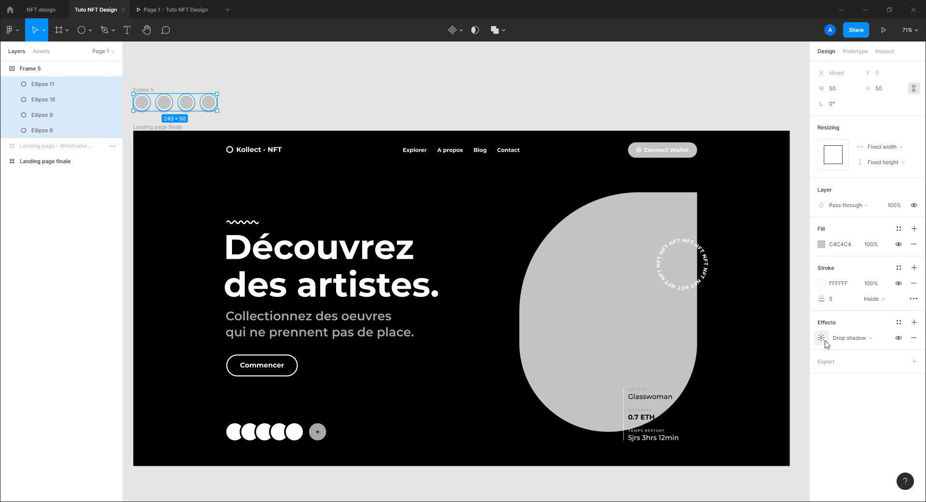
click(823, 338)
click(241, 99)
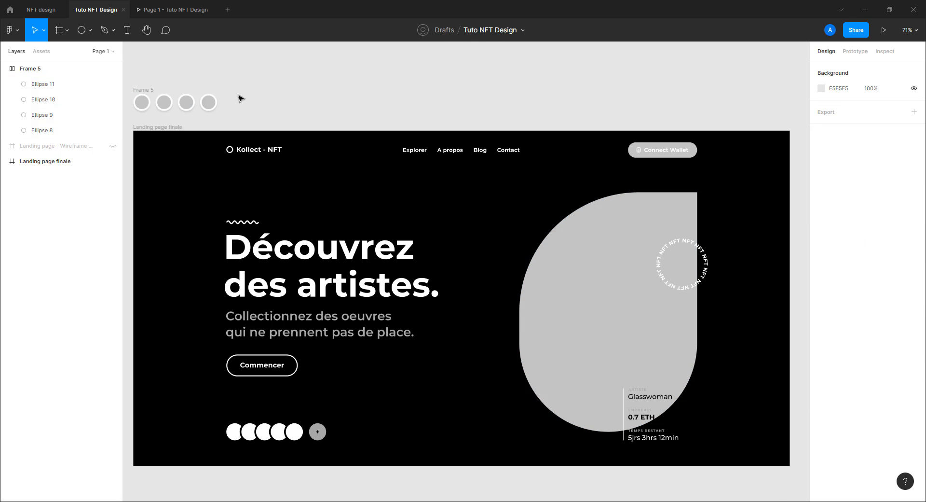
Step: Rename the frame containing the circles "palettes couleurs"
scroll(241, 99, left, 3)
scroll(242, 99, up, 1)
click(39, 69)
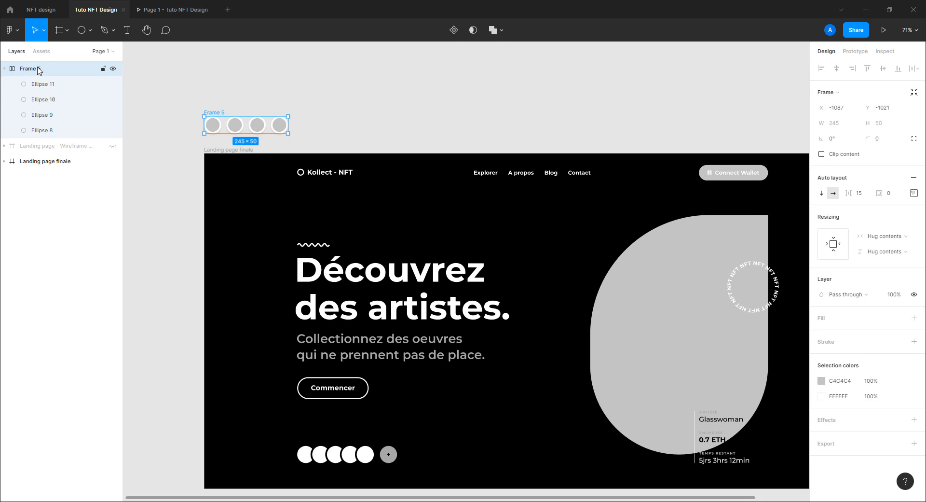
double_click(38, 69)
text(palettes couleurs)
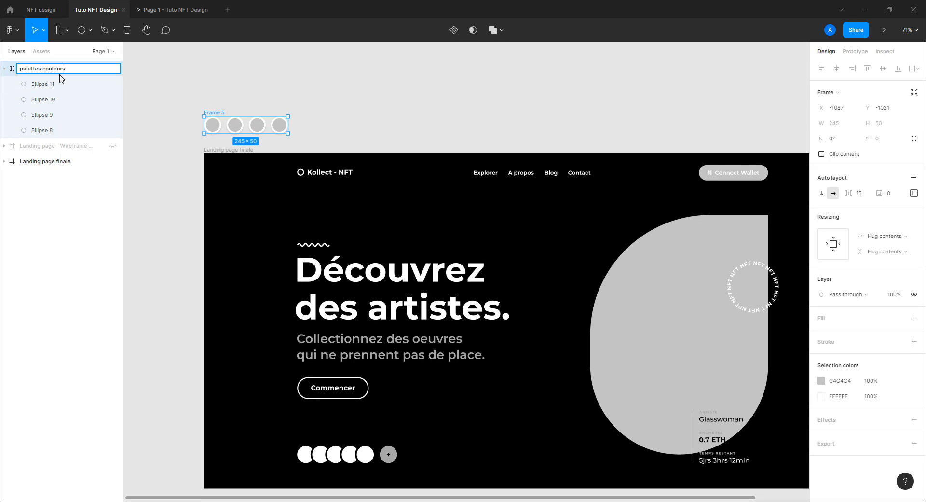
key(Return)
click(190, 87)
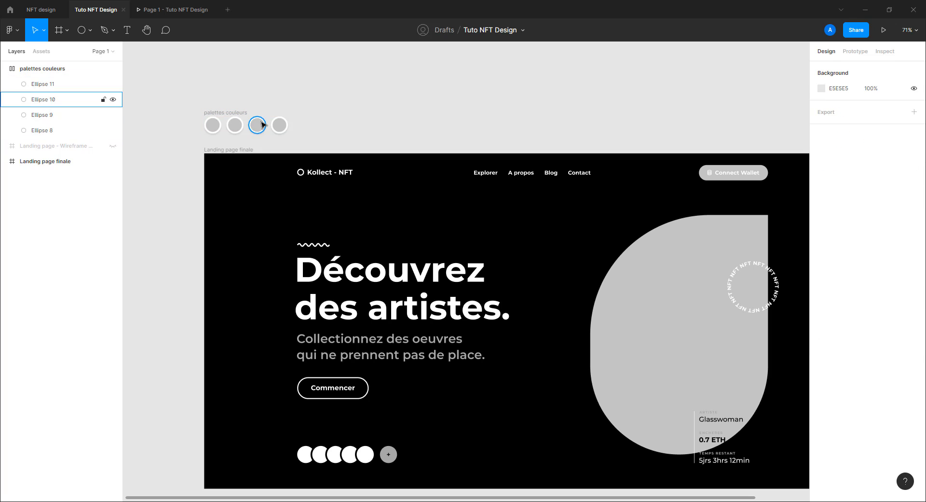
Step: Fill the first palette circle with black 000000 and the second with white FFFFFF
click(212, 125)
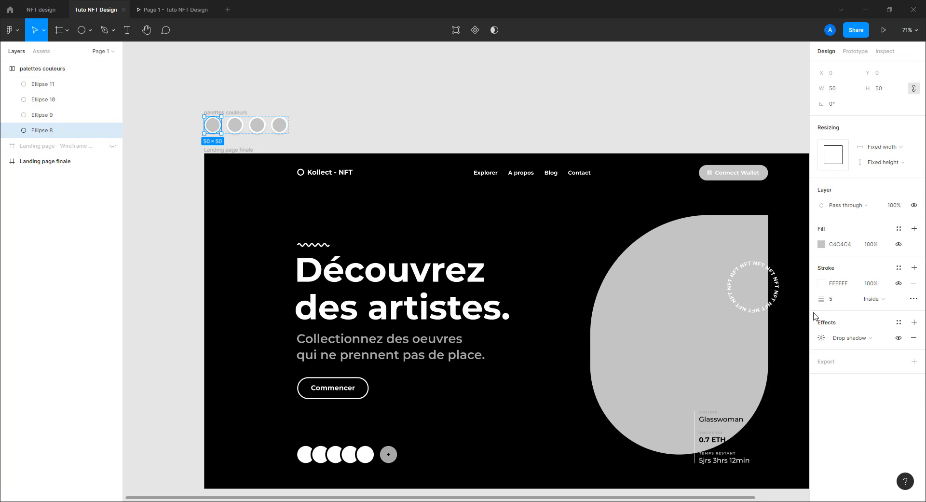
click(822, 244)
click(718, 451)
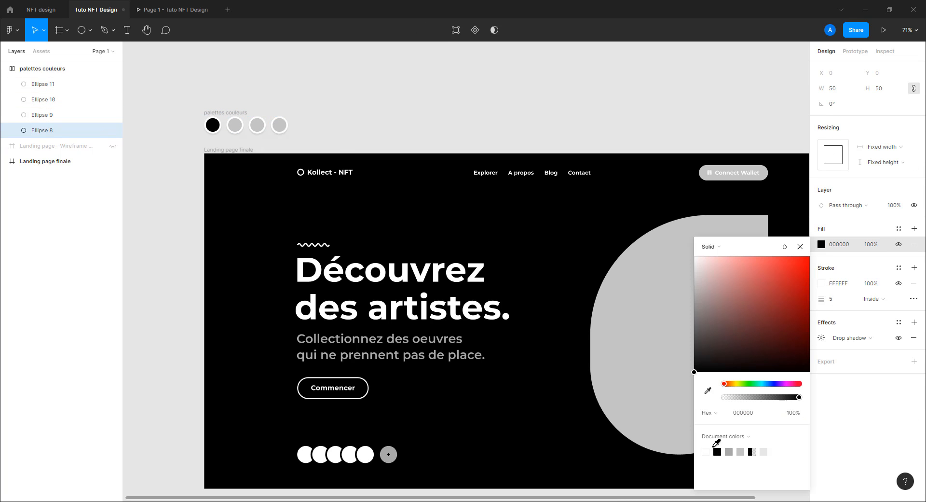
click(215, 89)
click(234, 124)
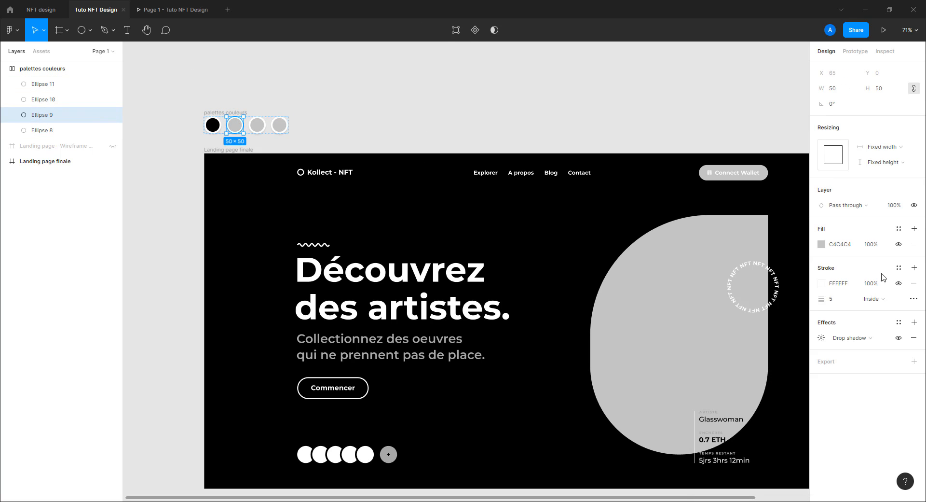
click(821, 244)
drag(756, 261, 693, 254)
click(243, 131)
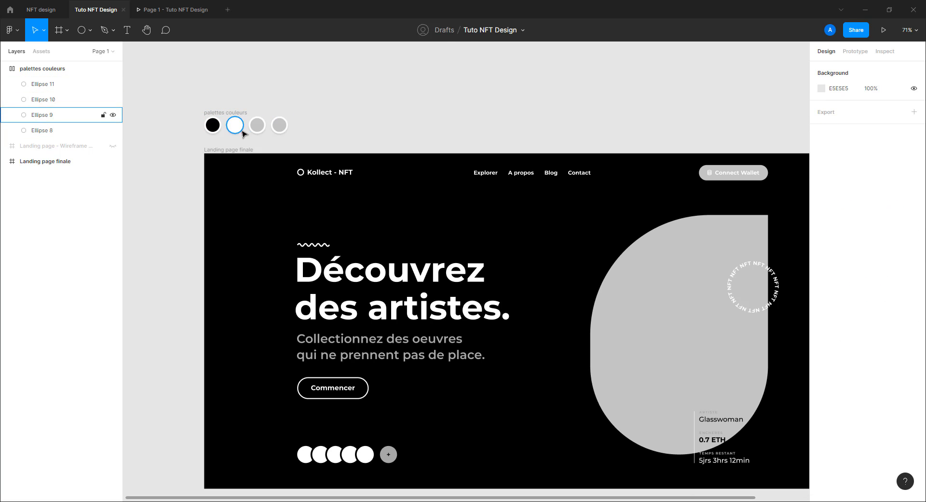
Step: Fill the third palette circle with pink FF4D6D and the fourth with a dark crimson
click(256, 125)
click(822, 245)
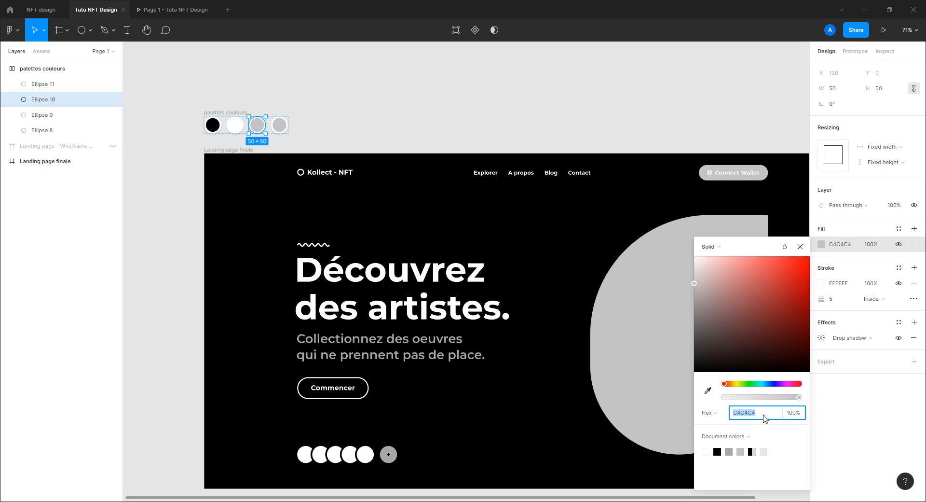
text(ff4d6c)
key(Return)
click(279, 125)
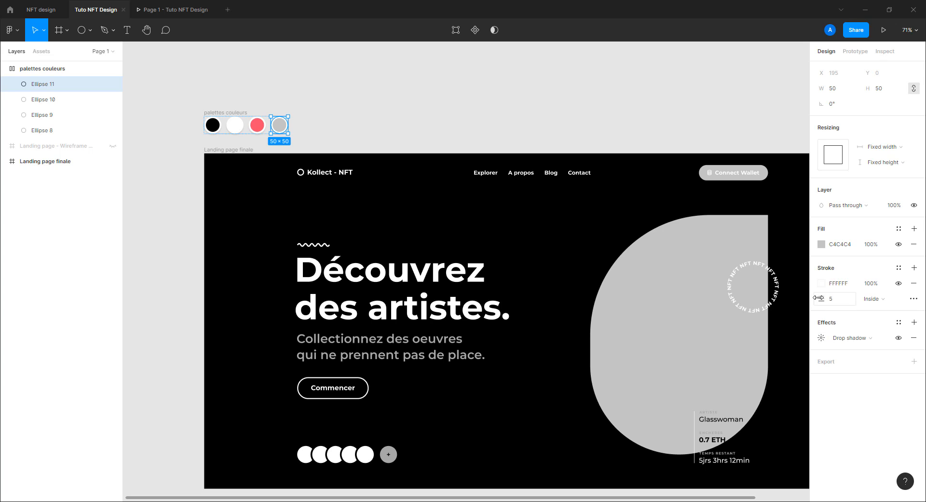
click(822, 245)
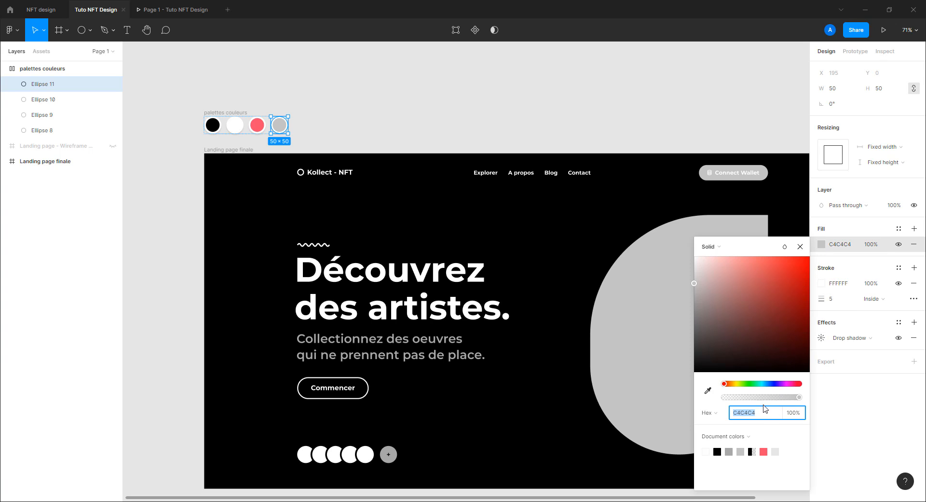
text(c)
key(Return)
Step: Move the pink circle after the crimson one at the end of the palette row
click(263, 126)
drag(260, 129, 285, 131)
click(306, 126)
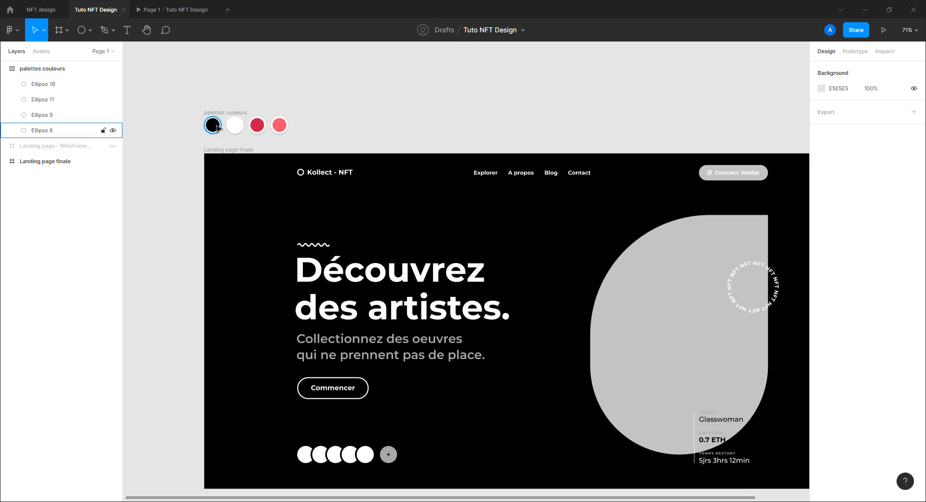
Step: Duplicate the white palette circle, fill the copy with grey A8A8A8 and place it between the black and white circles
click(235, 126)
drag(236, 128, 258, 128)
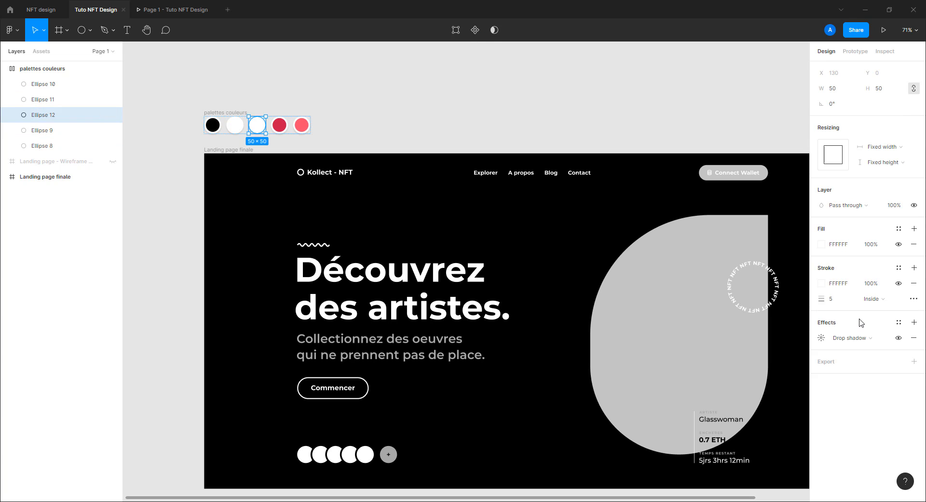
click(821, 283)
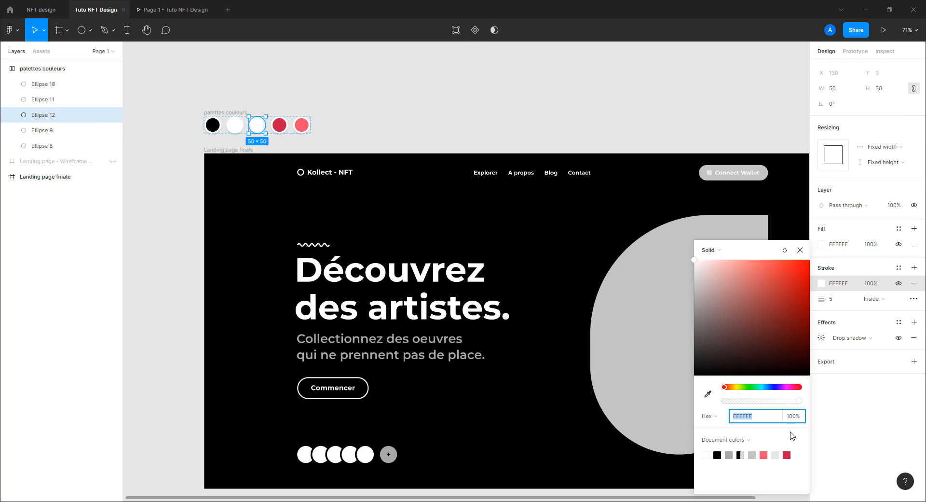
click(730, 454)
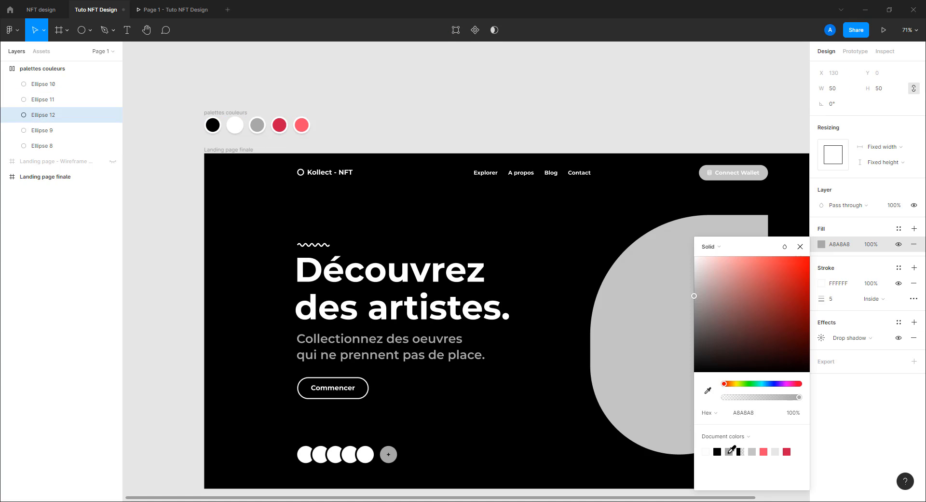
click(375, 117)
drag(257, 125, 236, 125)
click(290, 95)
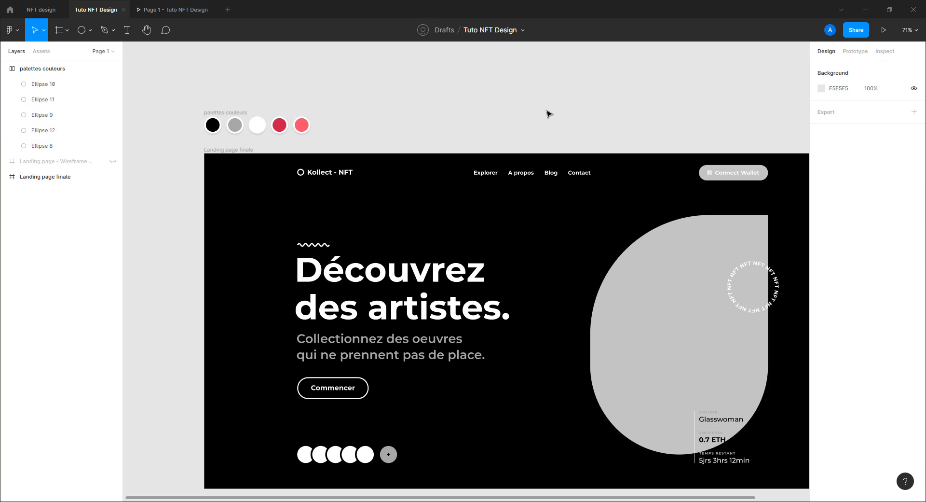
Step: Duplicate the pink circle at the end of the palette row and fill the copy with yellow FFEF60
click(307, 126)
drag(325, 131, 355, 132)
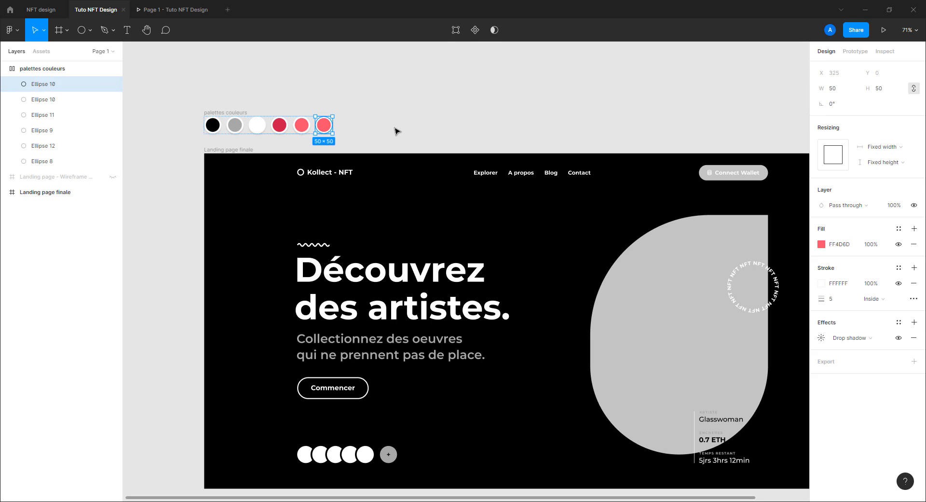
click(840, 244)
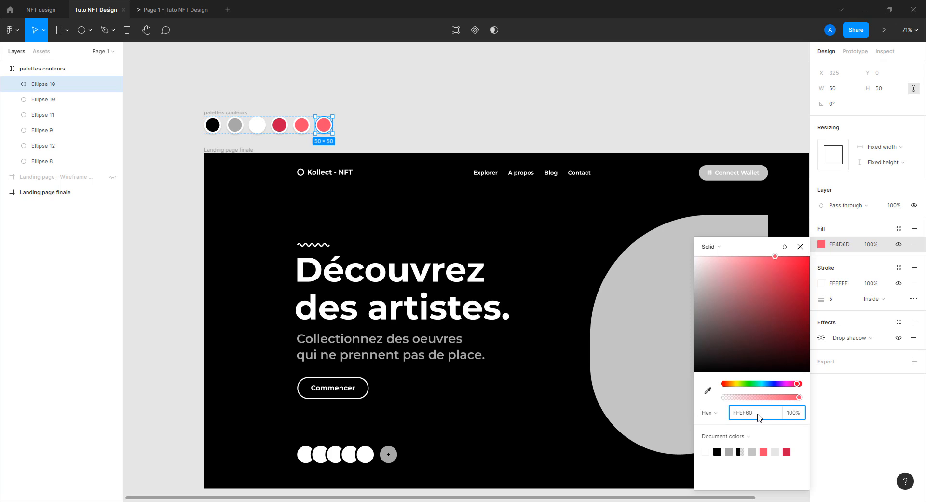
key(Return)
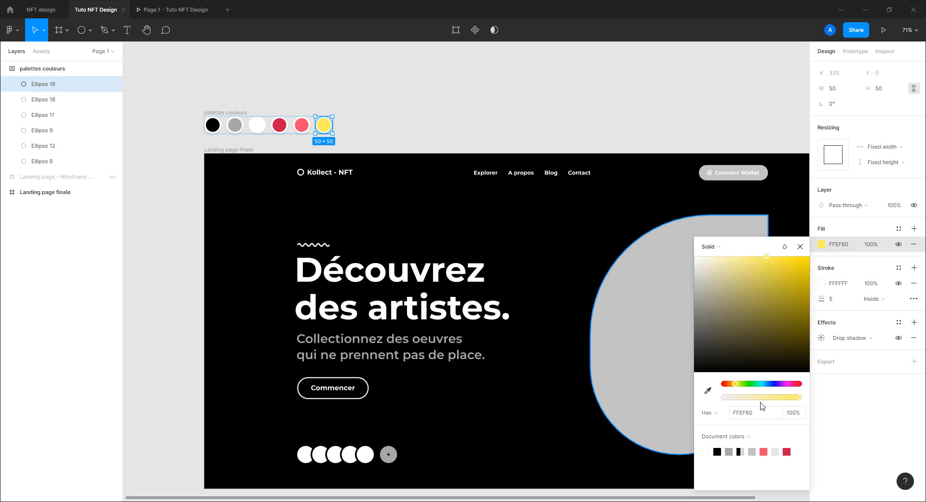
click(801, 246)
click(467, 130)
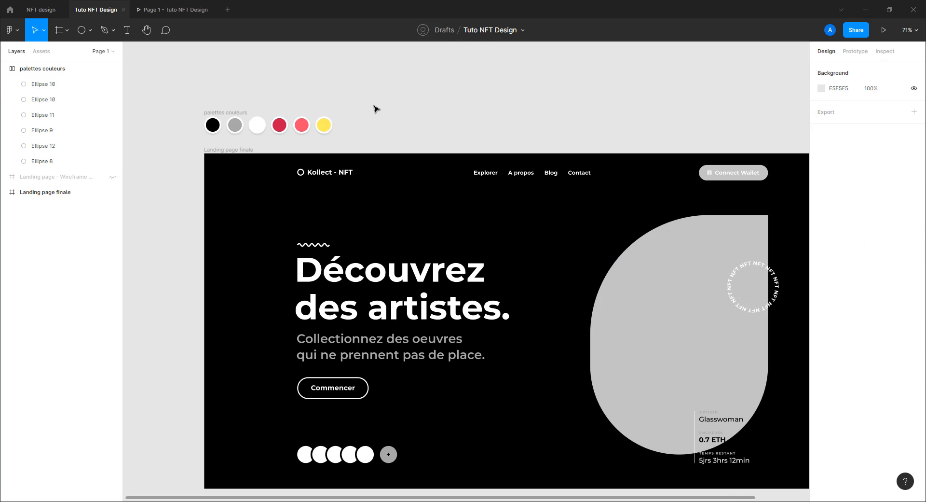
Step: Lock the palettes couleurs frame and collapse its layers
click(241, 112)
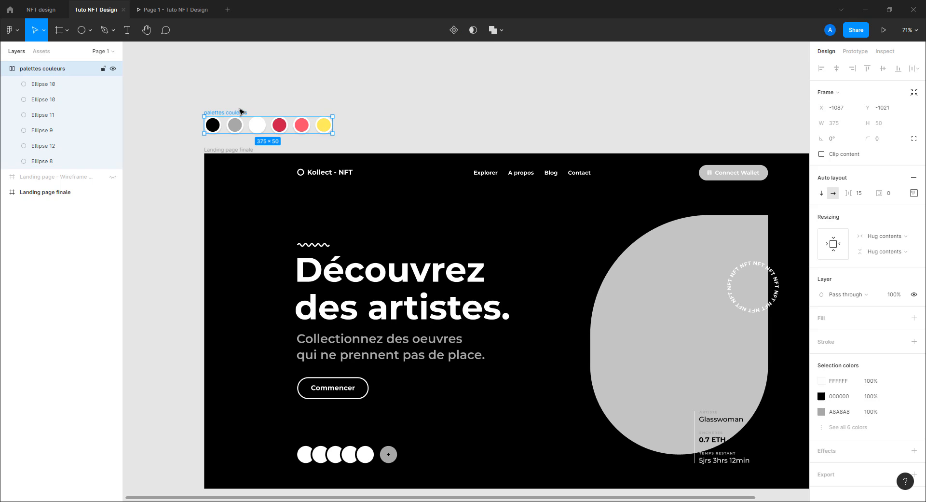
click(103, 69)
click(4, 69)
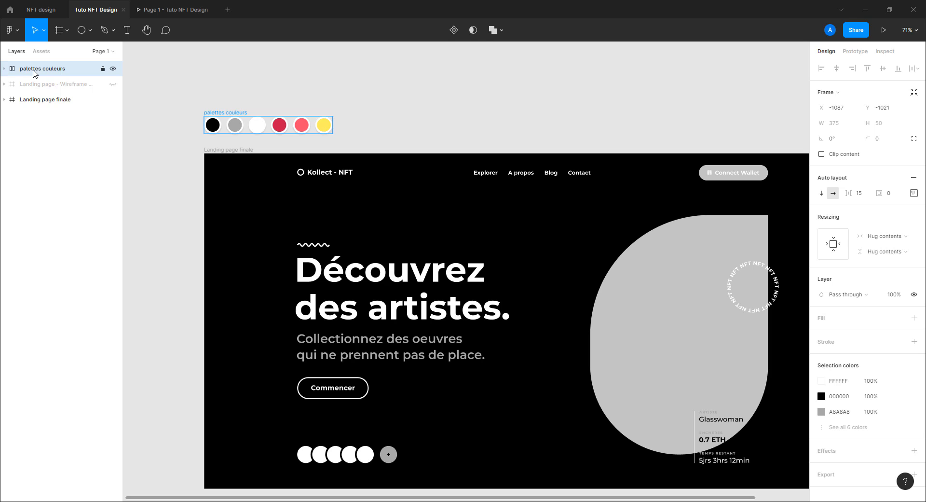
click(181, 83)
Step: Draw a 500 × 500 circle overlapping the upper edge of the Landing page finale frame, above the grey illustration shape
scroll(337, 236, down, 3)
drag(399, 215, 408, 185)
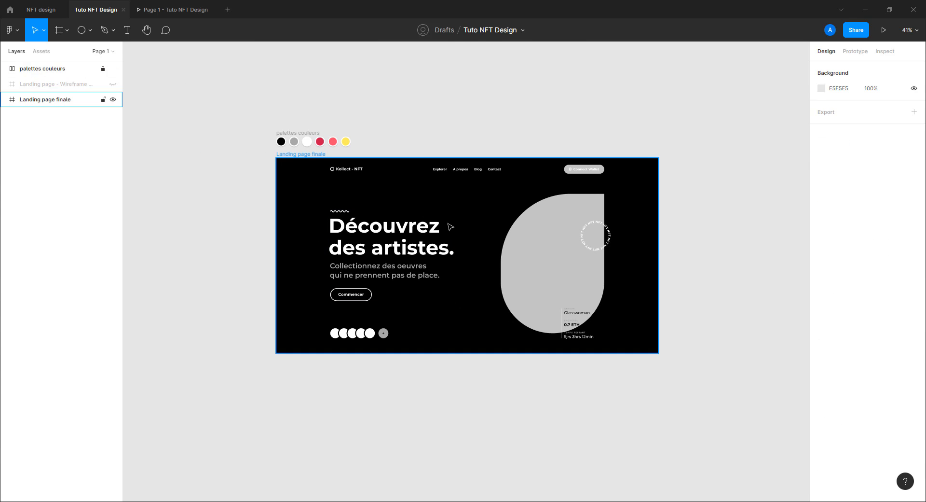
scroll(448, 224, up, 5)
mouse_move(454, 215)
mouse_down()
mouse_move(420, 207)
mouse_move(453, 207)
mouse_up()
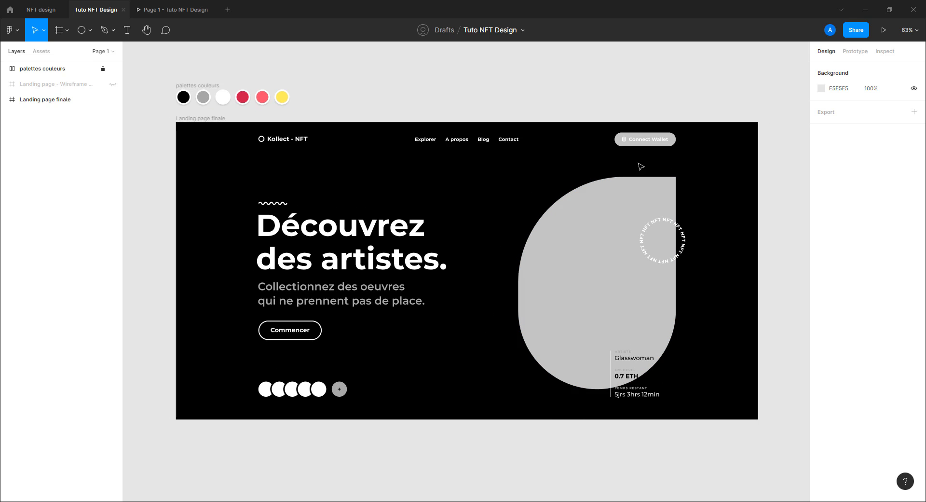
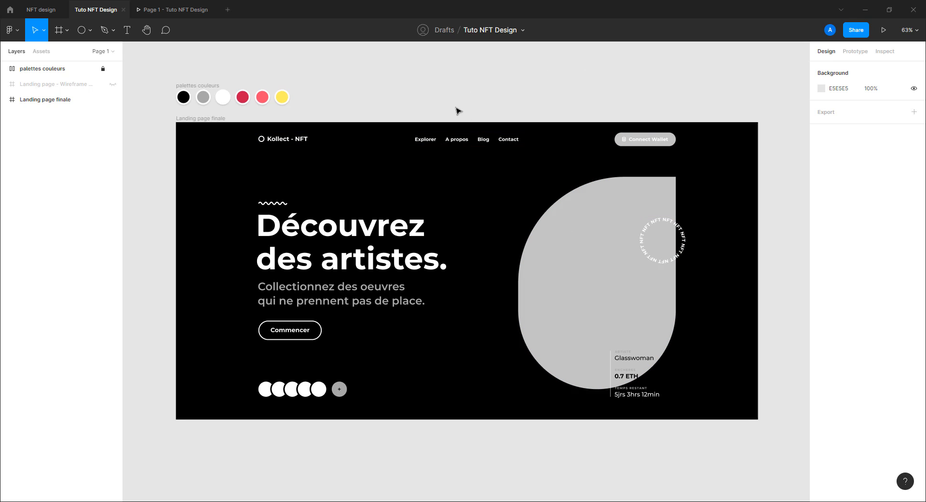
click(82, 30)
click(5, 100)
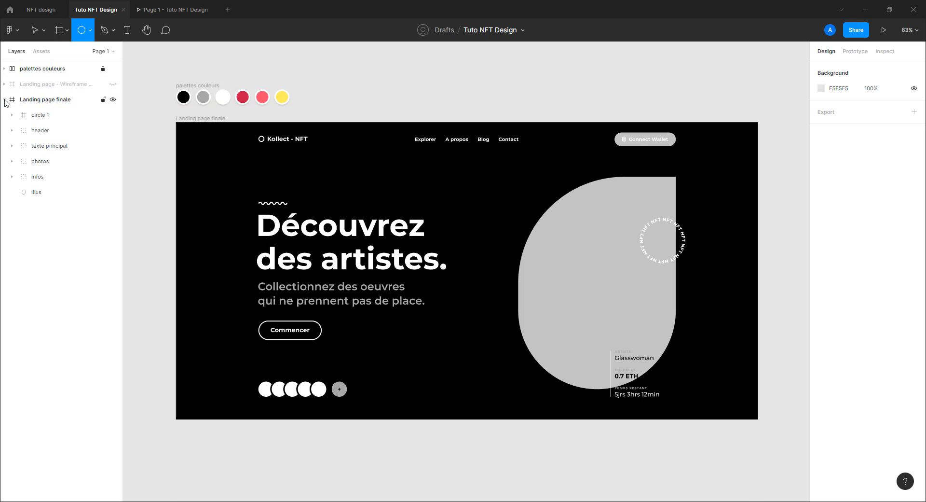
click(22, 105)
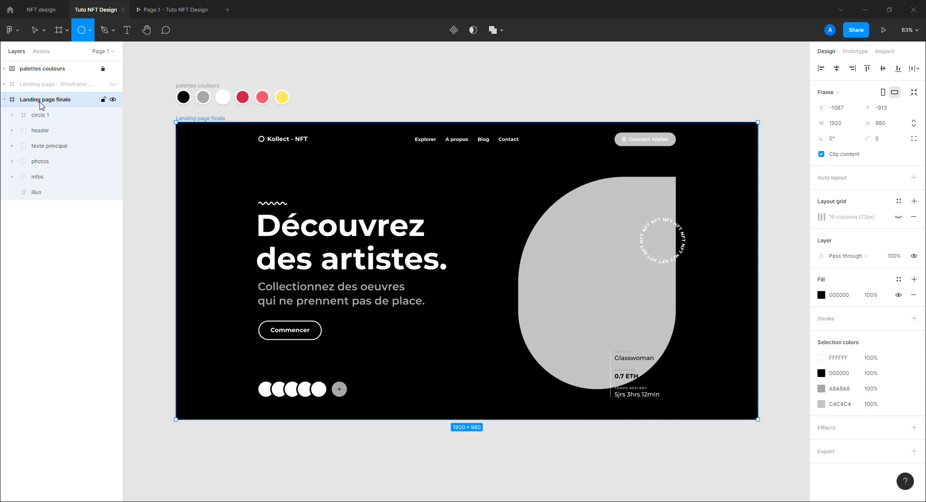
mouse_move(495, 97)
mouse_down()
mouse_move(612, 210)
mouse_move(733, 291)
mouse_move(699, 244)
mouse_up()
click(822, 108)
text(500)
key(Return)
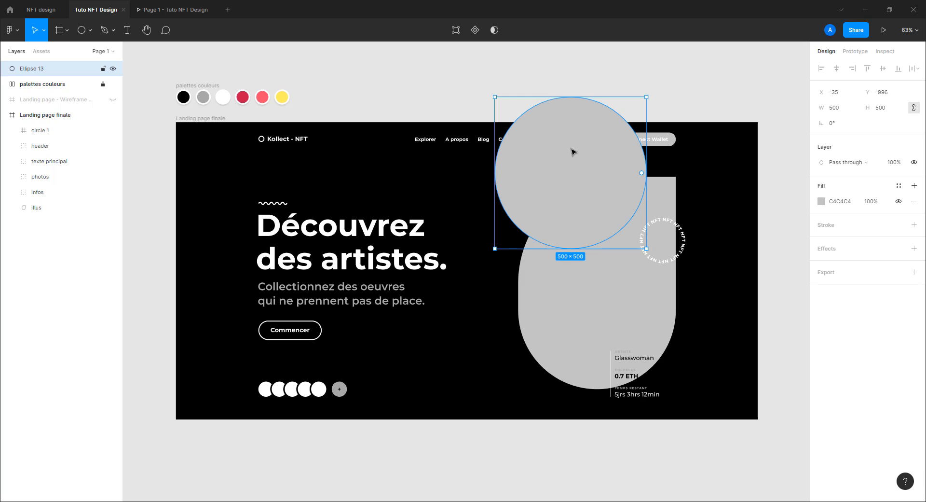
drag(569, 162, 574, 136)
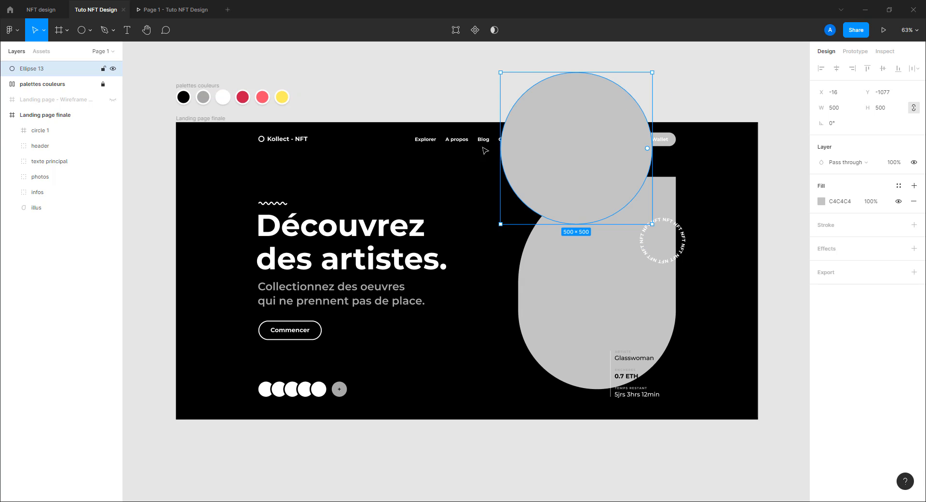
Step: Fill the new circle with the document's pink FF4D6D
click(822, 204)
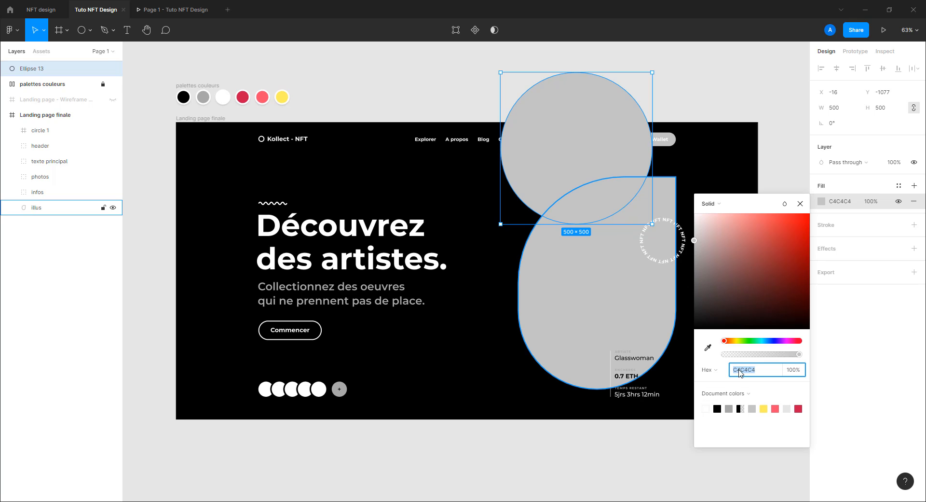
click(775, 409)
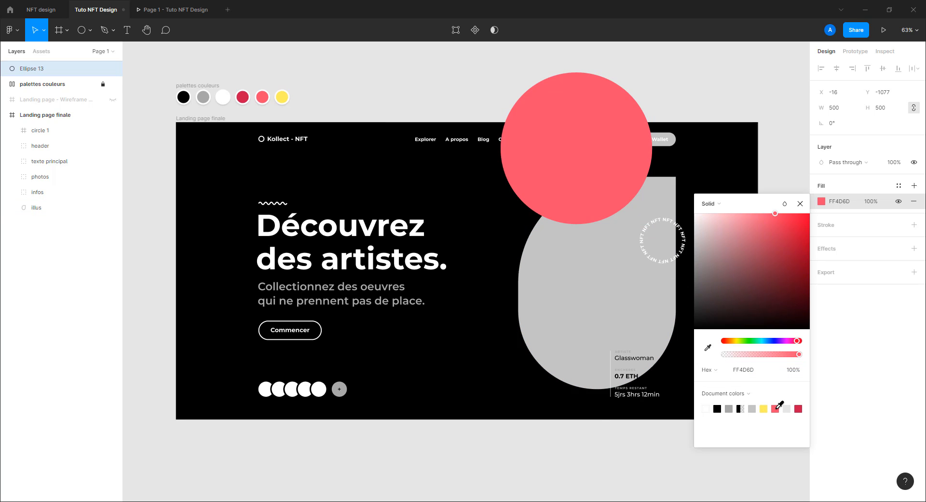
click(800, 205)
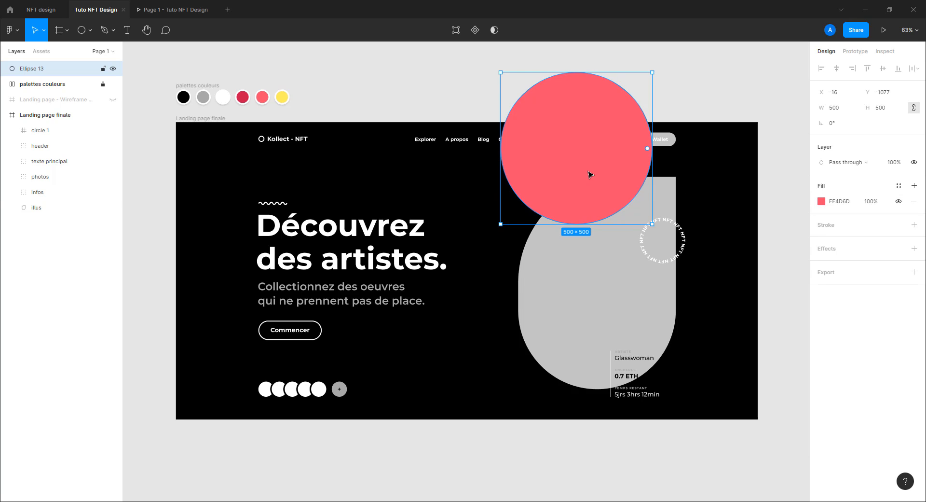
Step: Add a layer blur effect of 500 to the pink circle
click(827, 249)
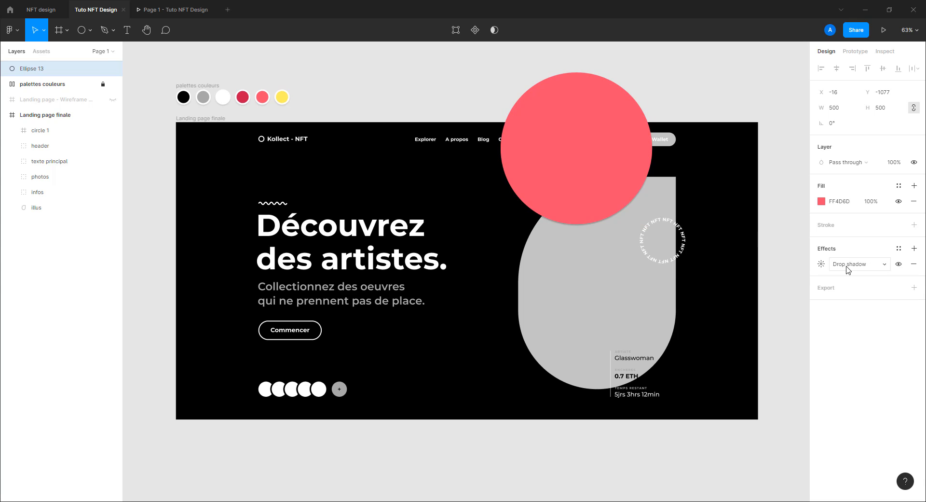
click(847, 269)
click(858, 275)
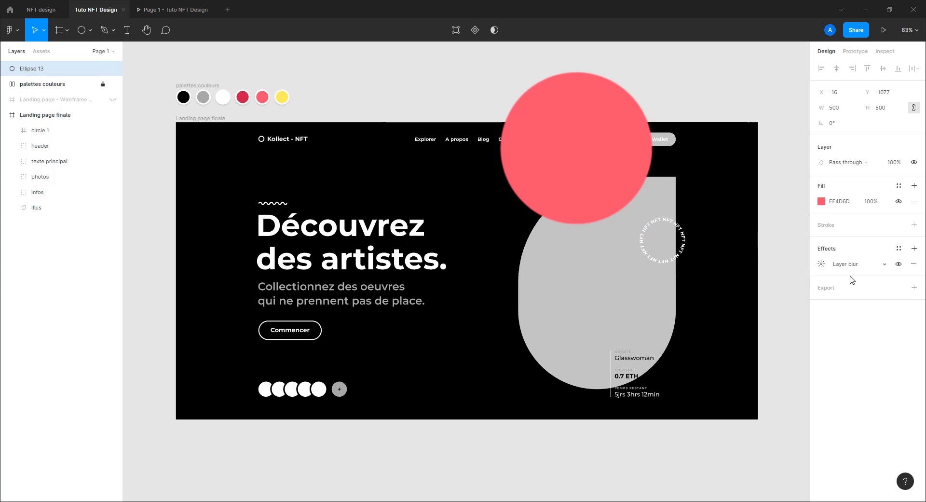
click(821, 263)
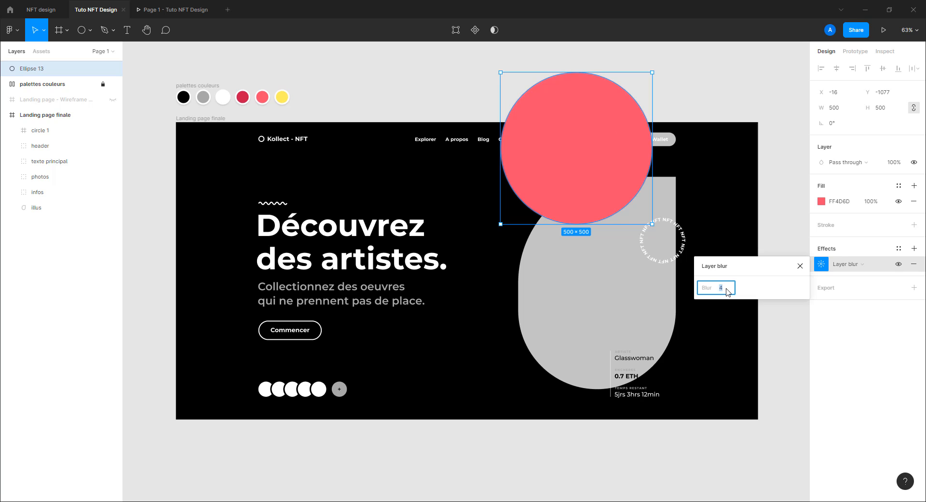
text(500)
key(Return)
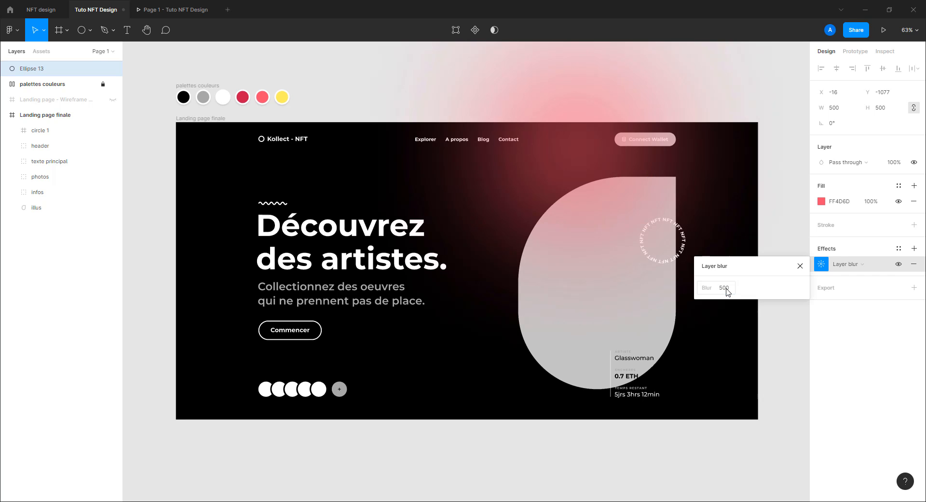
Step: Move the blurred pink circle below the Landing page finale frame in the layer order and remove the frame's black fill
click(750, 107)
click(563, 169)
drag(41, 76, 47, 219)
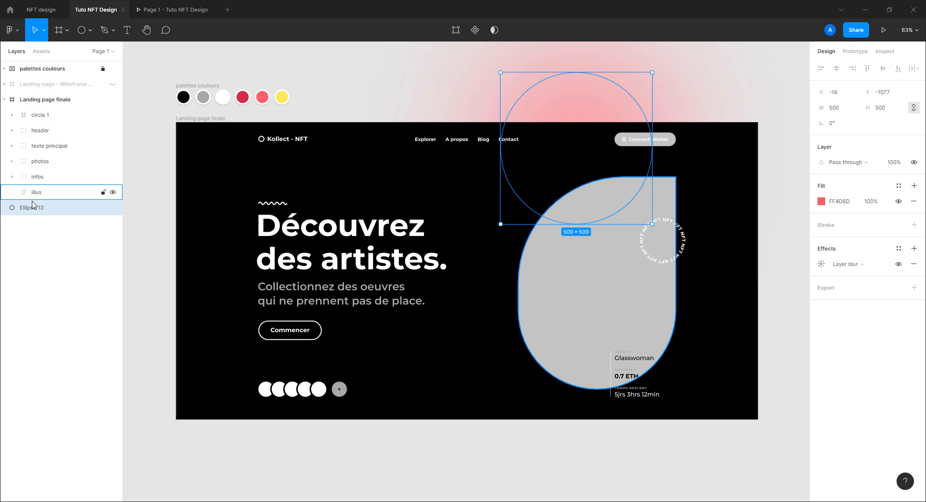
click(34, 101)
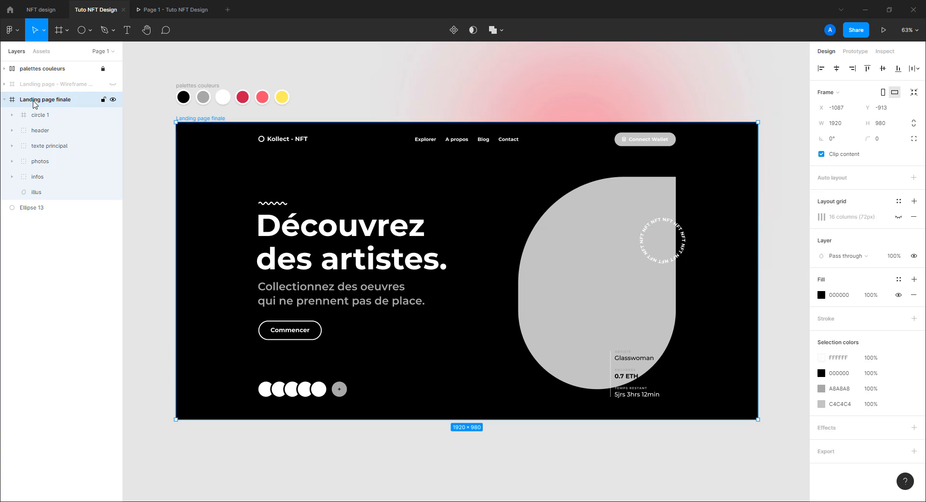
click(914, 294)
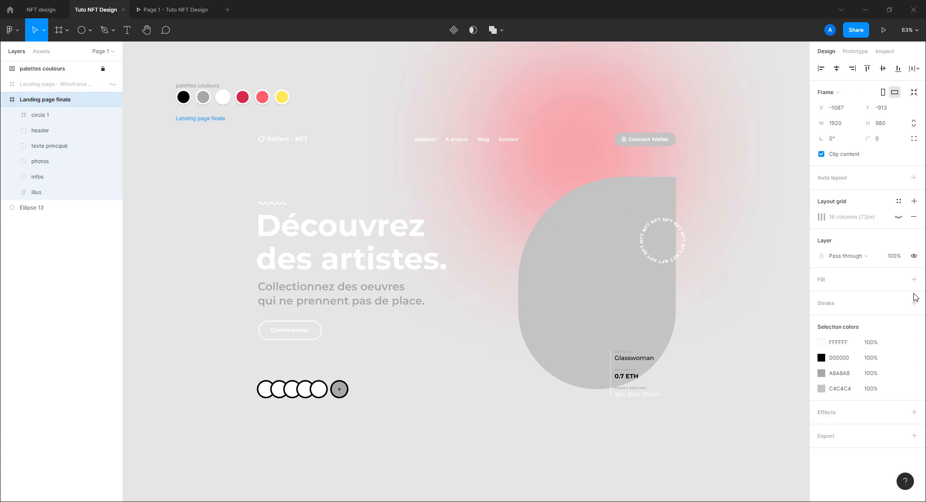
Step: Draw a background rectangle over the Landing page finale frame and fill it with black 000000
key(r)
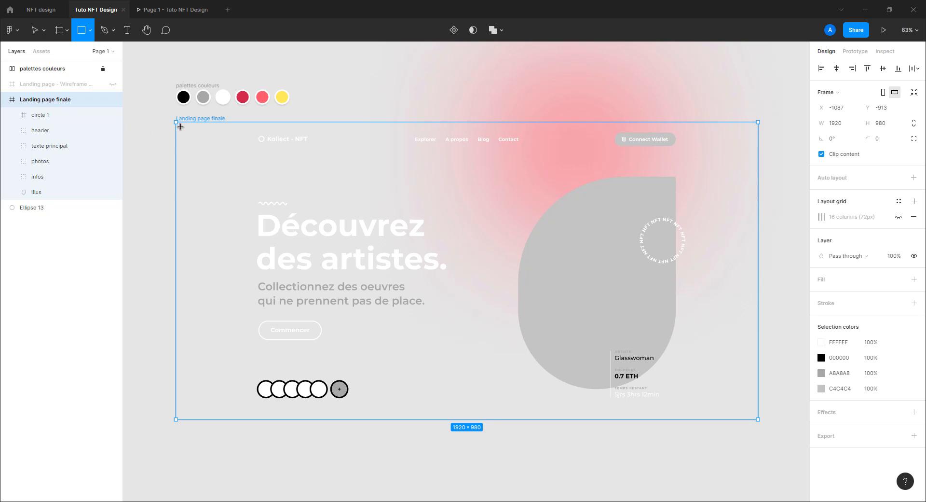
mouse_move(177, 123)
mouse_down()
mouse_move(472, 261)
mouse_move(728, 419)
mouse_up()
text(000000)
key(Return)
Step: Place the black rectangle at the bottom of the Landing page finale layers, with the blurred pink circle directly above it
drag(72, 116, 49, 211)
click(24, 224)
click(225, 159)
Step: Set the black rectangle's width to 1920 and its X position to 0
click(837, 107)
text(1920)
key(Return)
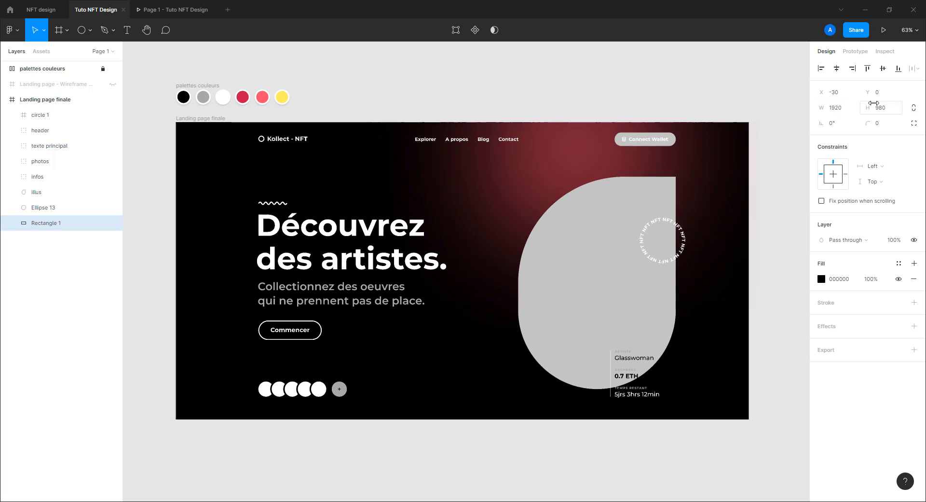
click(835, 94)
text(0)
key(Return)
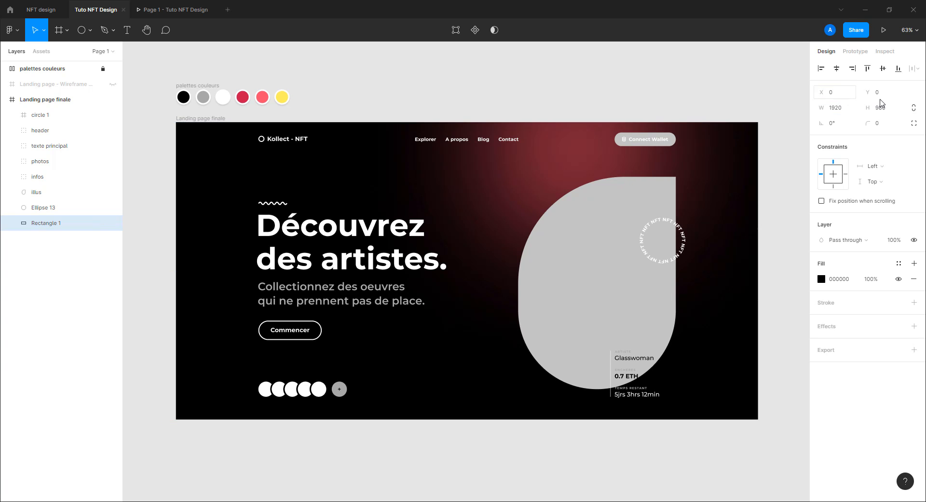
click(723, 97)
Step: Lock the black background rectangle and rename its layer "bg noir"
click(44, 223)
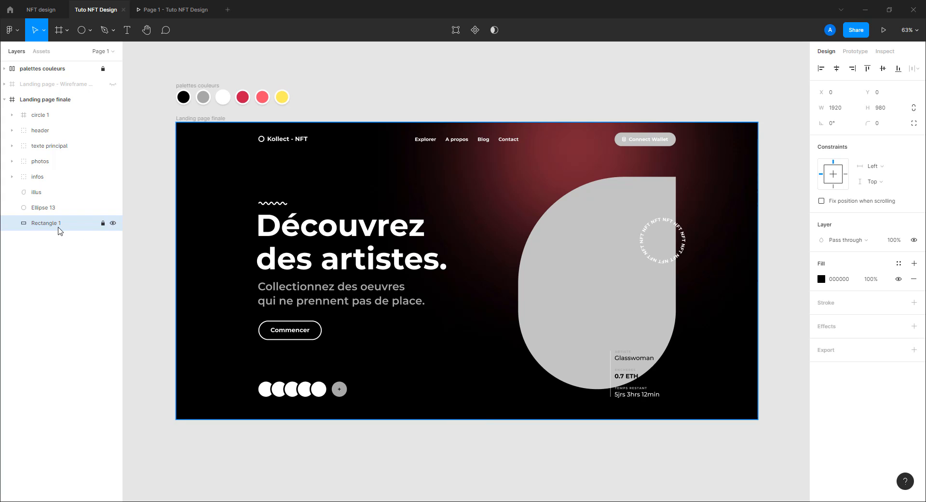
double_click(46, 223)
text(bg)
key(Return)
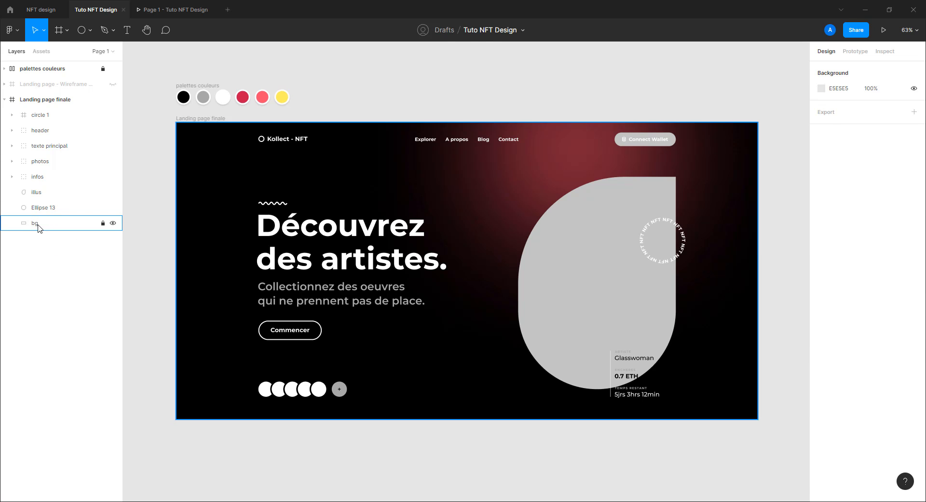
double_click(47, 227)
text(noir)
key(Return)
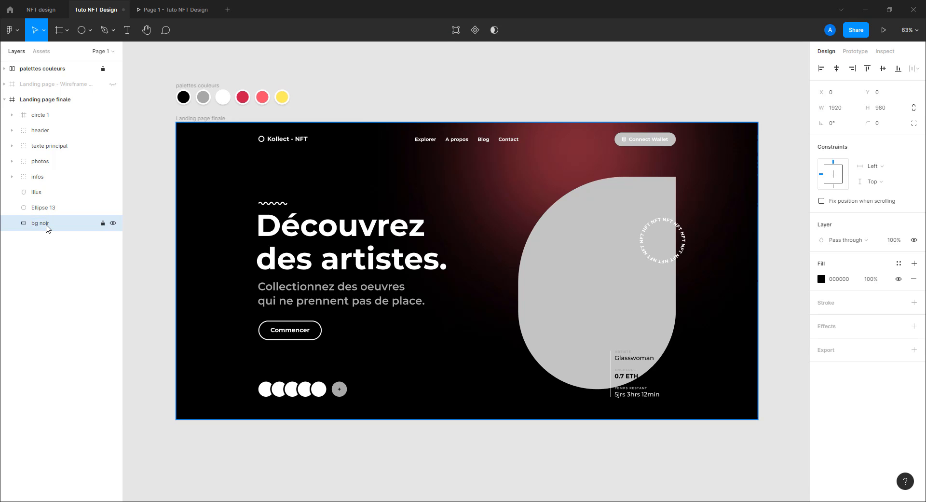
key(ctrl+shift+l)
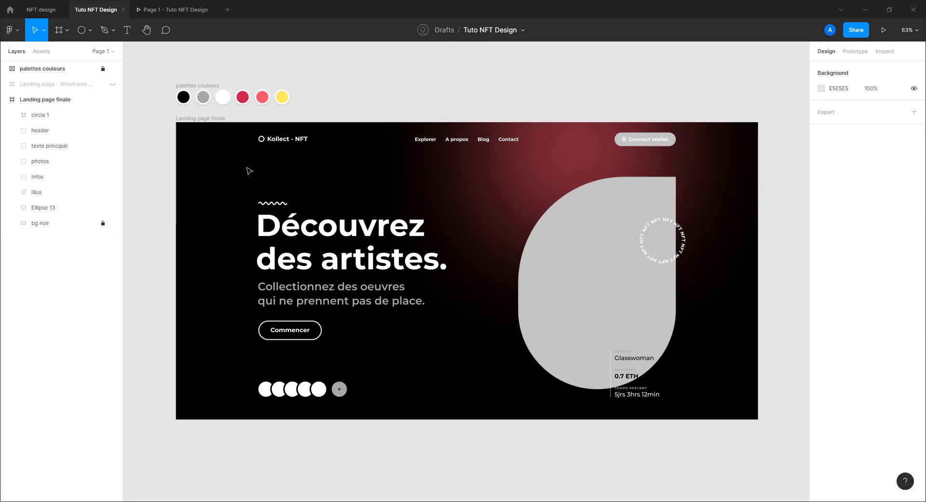
Step: Shift the blurred pink circle to about X 1079, Y -127 and rename its layer "light rose"
click(92, 208)
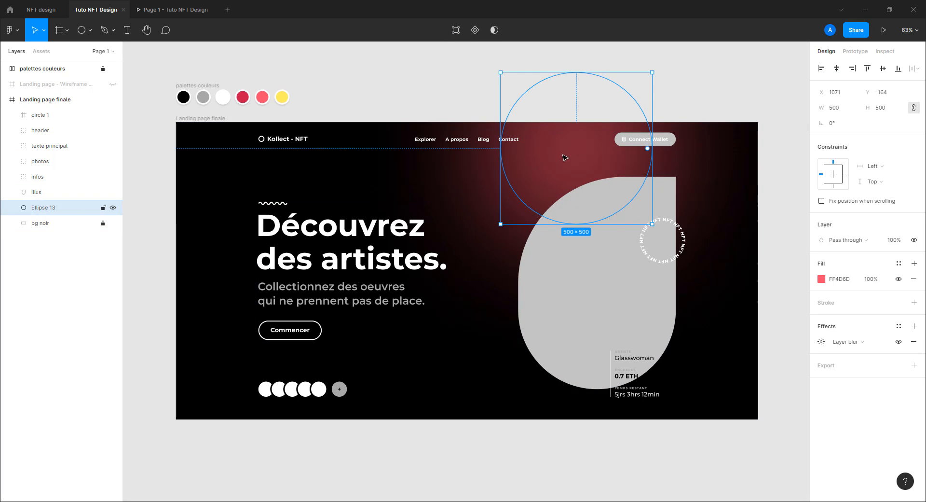
drag(564, 151, 567, 162)
double_click(57, 208)
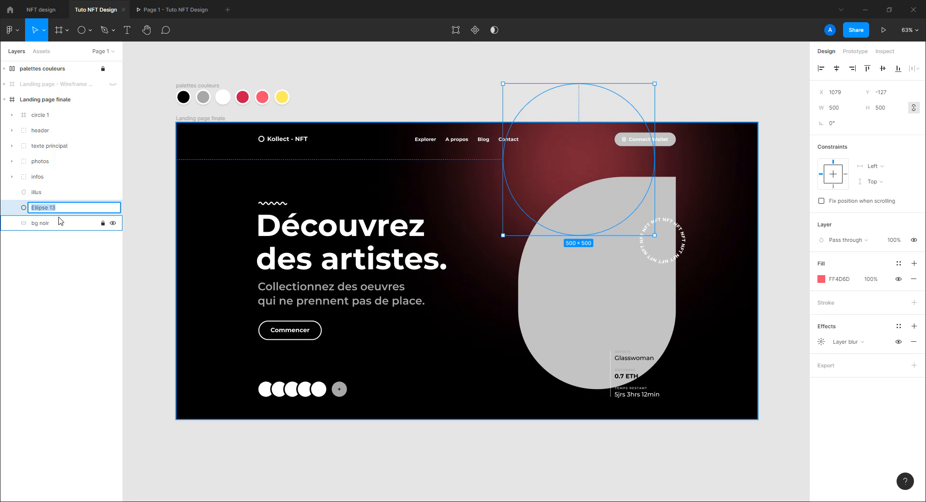
text(light)
key(Return)
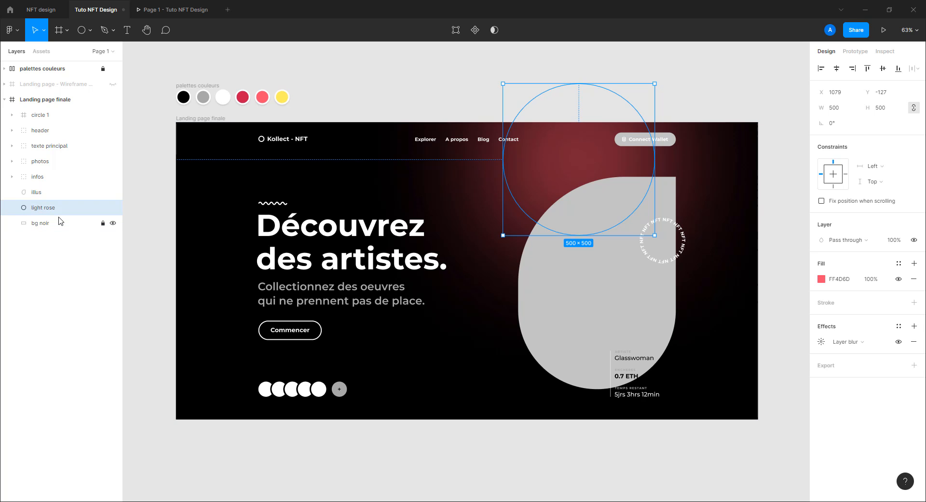
Step: Set the light rose circle's layer blur to 400
click(415, 83)
click(551, 149)
click(821, 342)
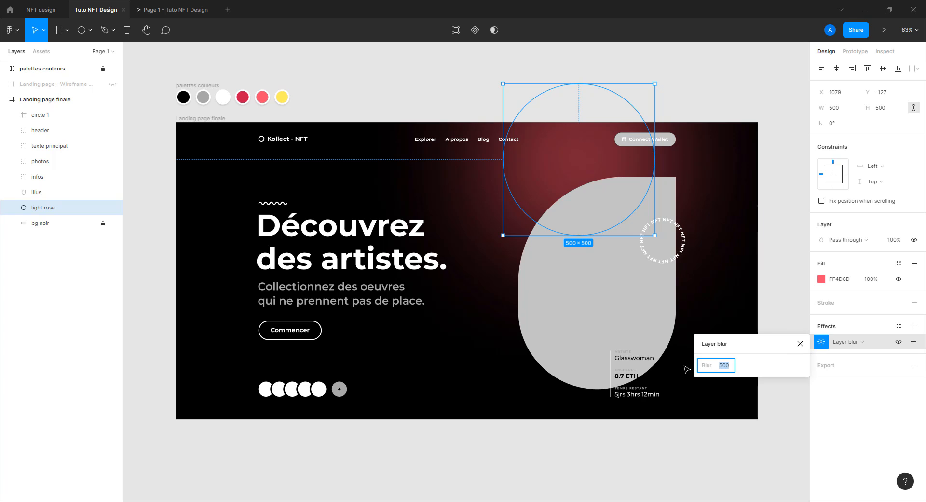
text(400)
key(Return)
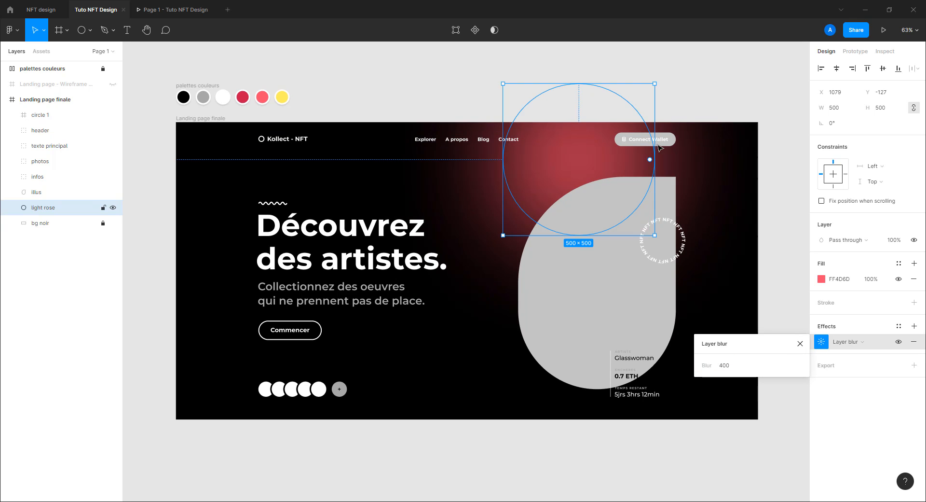
Step: Position the light rose circle at X 990, Y -215 and check the glow in the prototype preview
mouse_move(587, 160)
mouse_down()
mouse_move(554, 157)
mouse_move(577, 150)
mouse_up()
click(866, 92)
key(Return)
click(821, 92)
text(990)
key(Return)
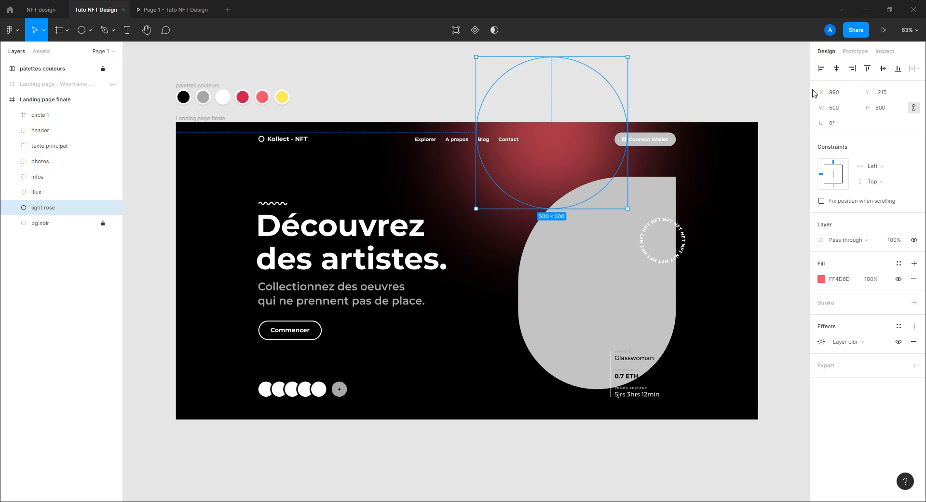
click(665, 96)
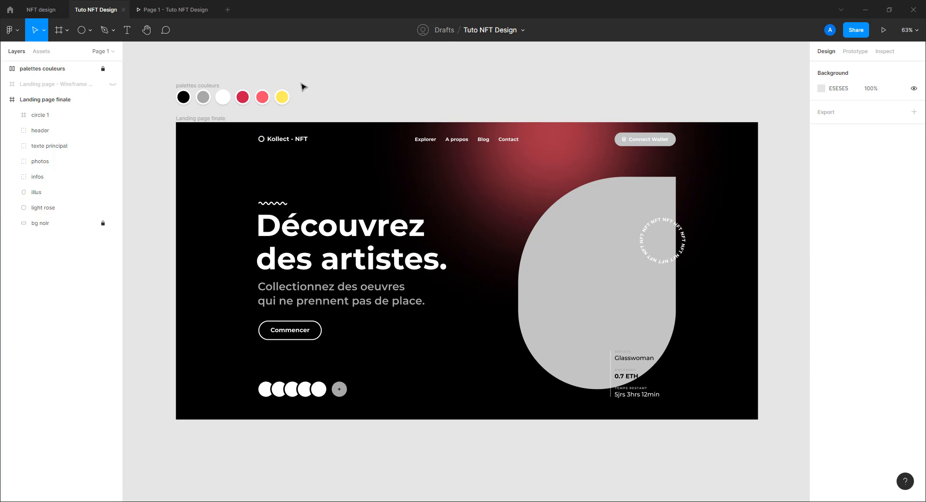
click(189, 10)
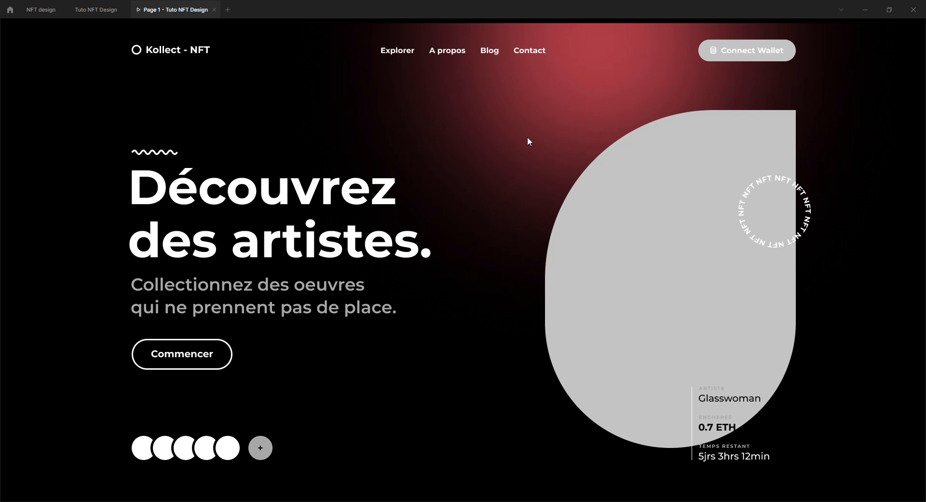
click(108, 11)
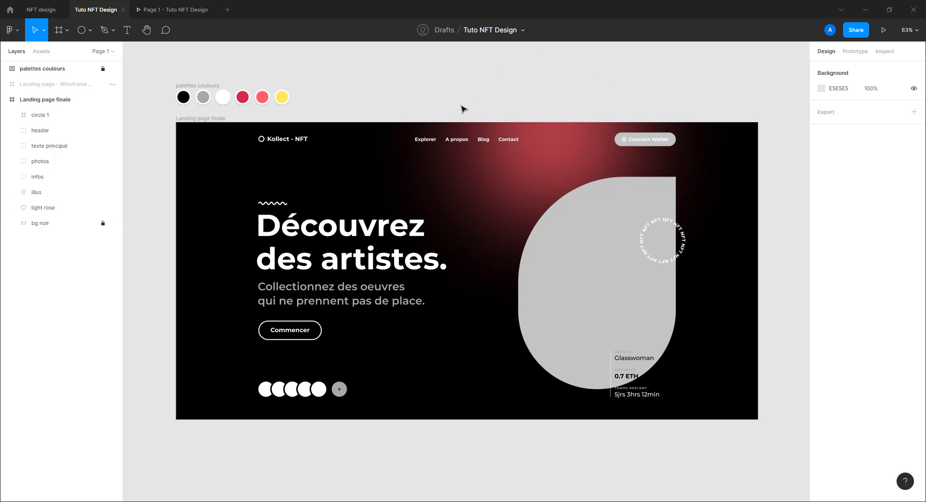
Step: Rename the "circle 1" layer to "nft circle" and move it directly above the illus layer
double_click(45, 116)
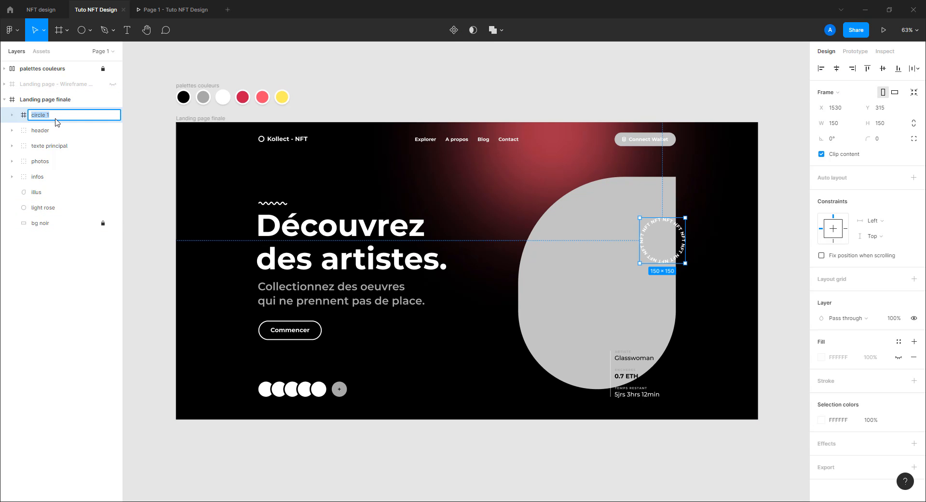
text(nft)
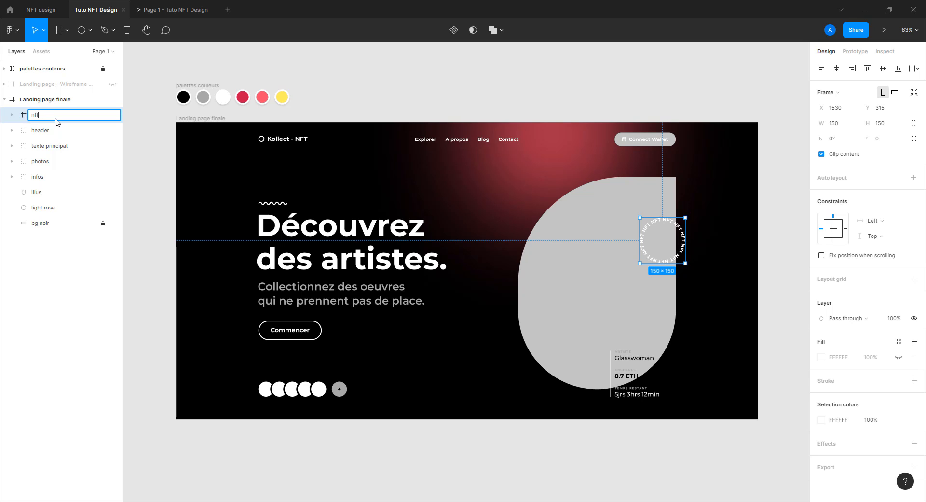
text( circle)
key(Return)
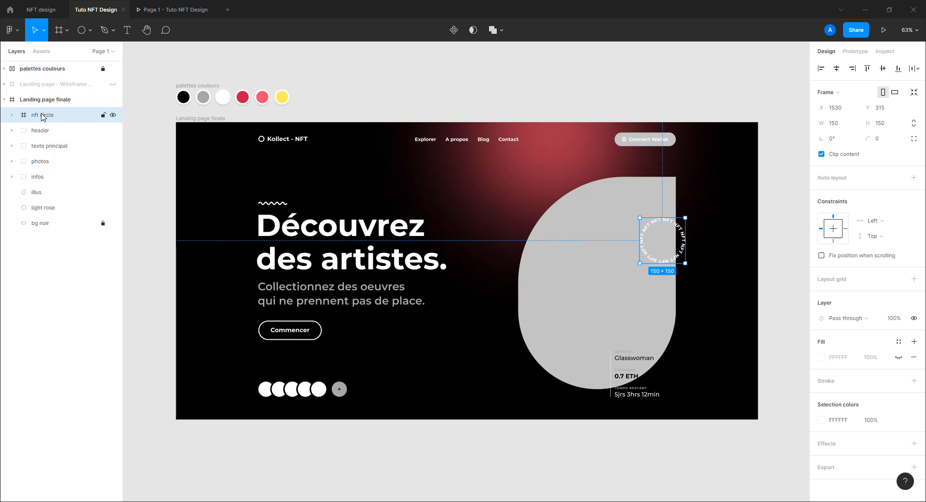
drag(48, 118, 52, 192)
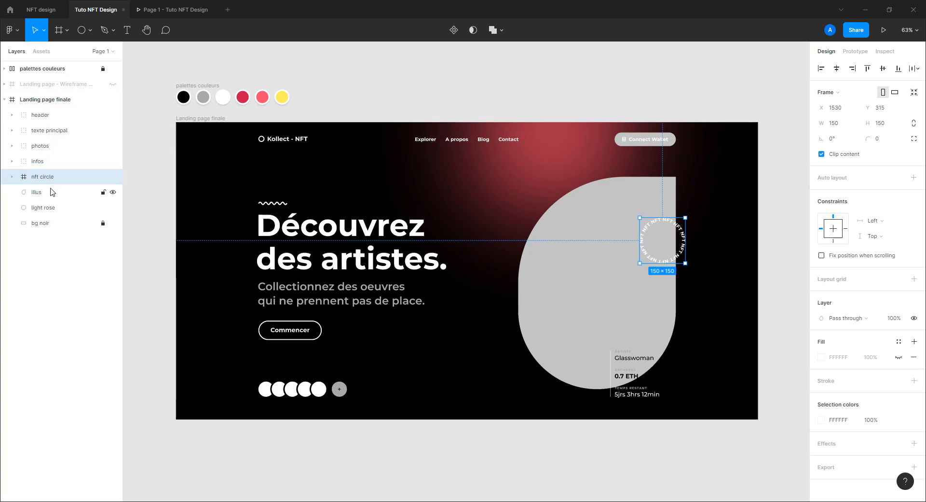
click(331, 89)
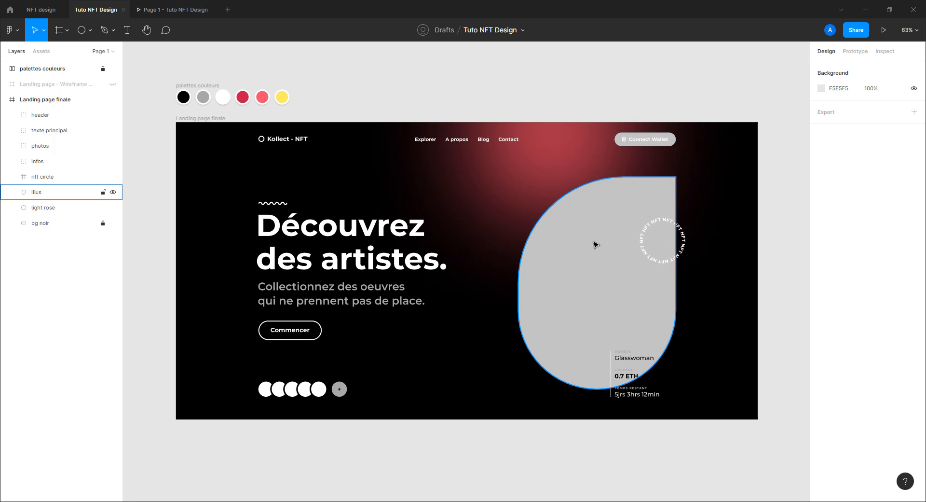
Step: Replace the grey fill of the illus shape with an image fill using photo.jpg
click(580, 265)
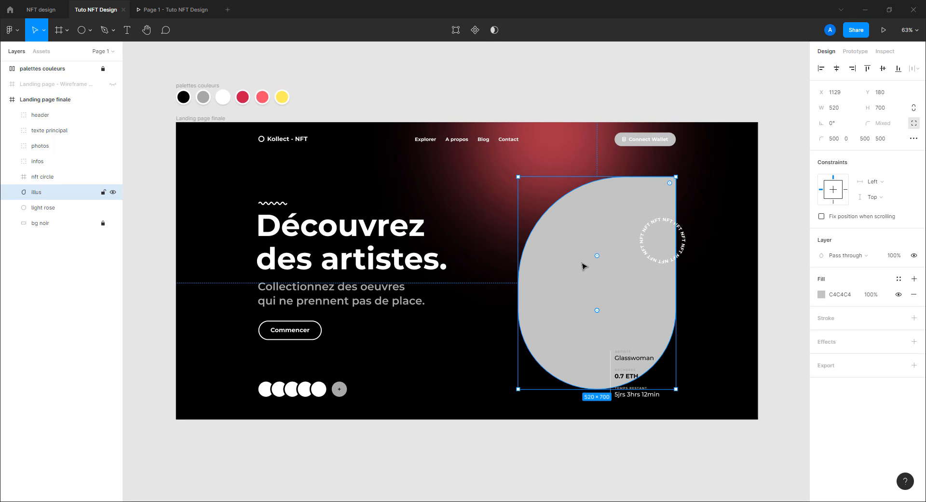
click(822, 294)
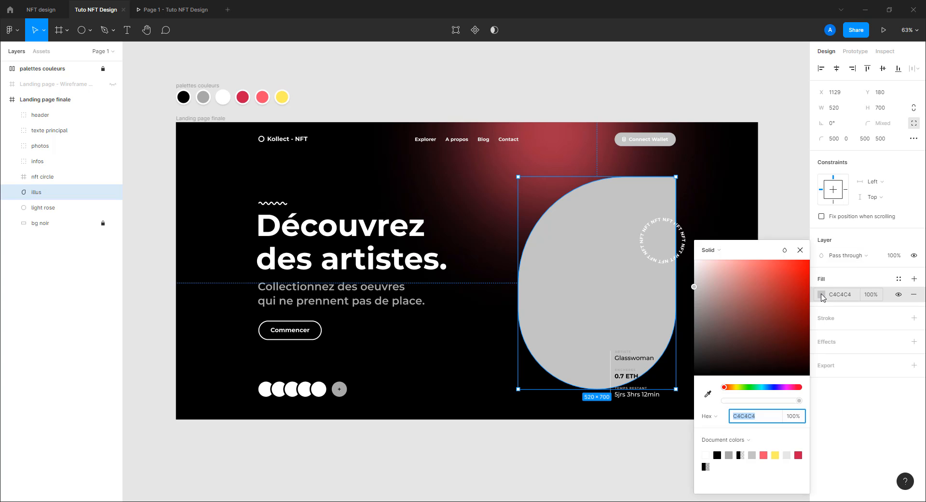
click(720, 251)
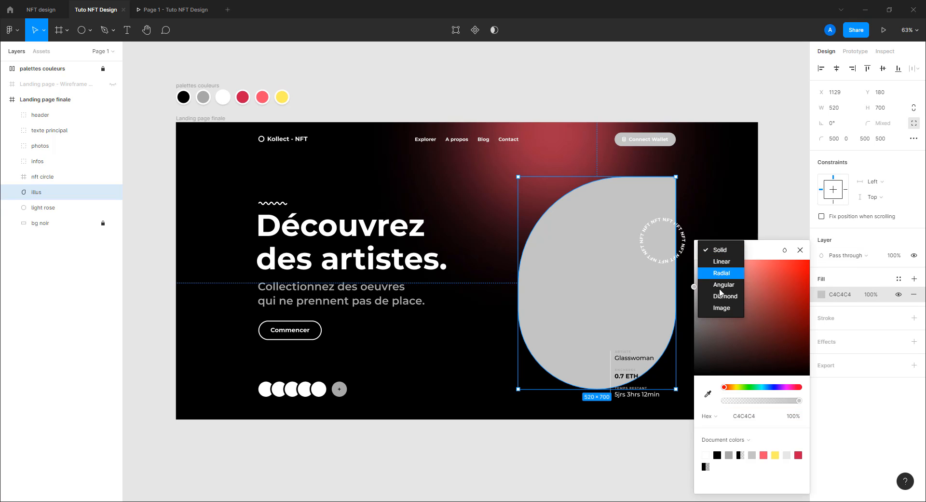
click(721, 308)
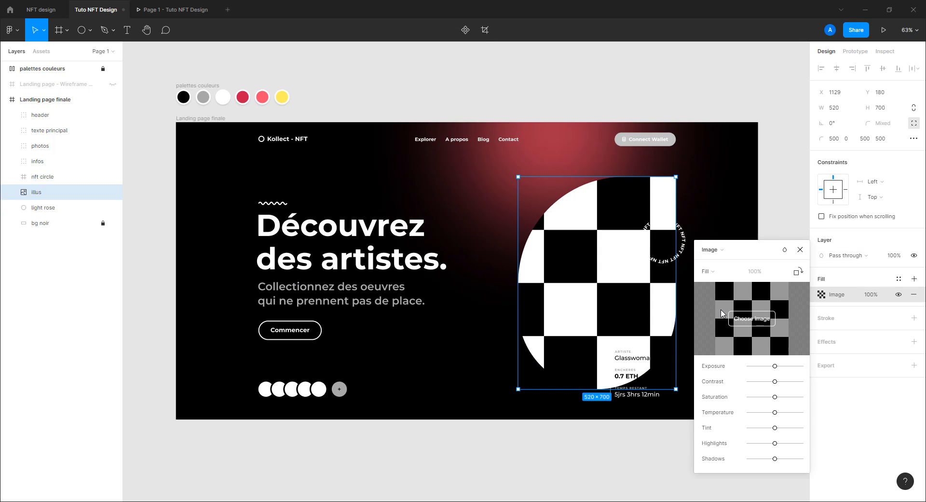
click(754, 322)
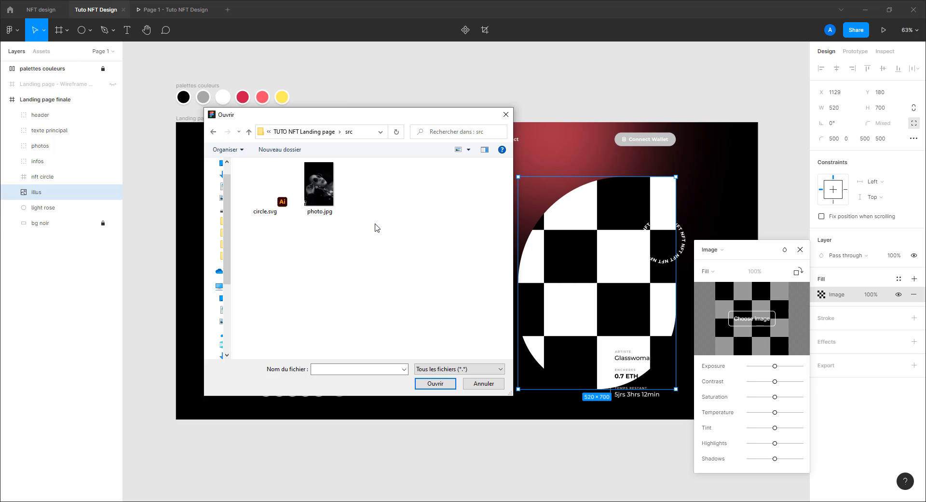
double_click(319, 184)
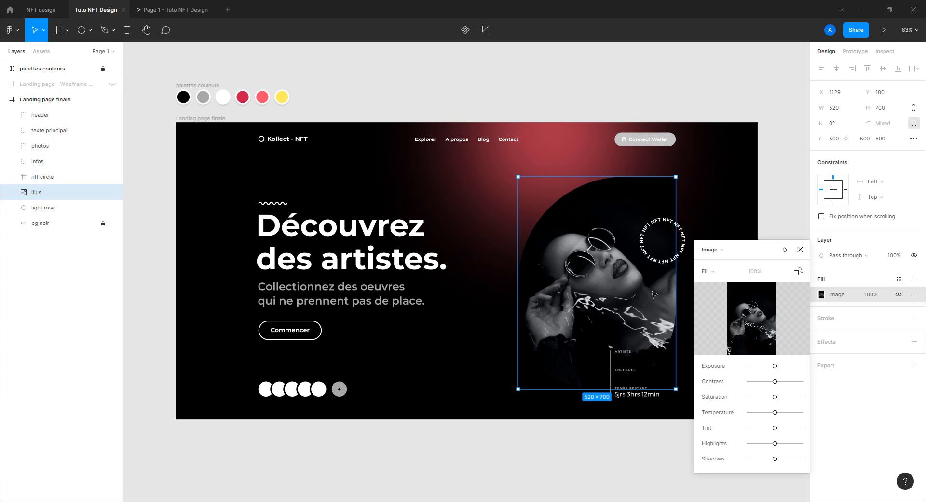
Step: Try to enlarge the photo inside the illus shape using the Crop image mode
click(719, 276)
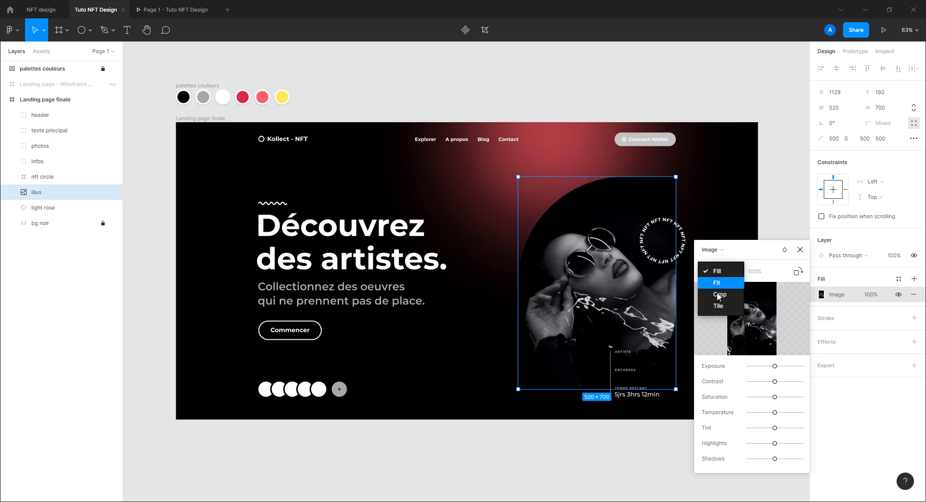
click(719, 295)
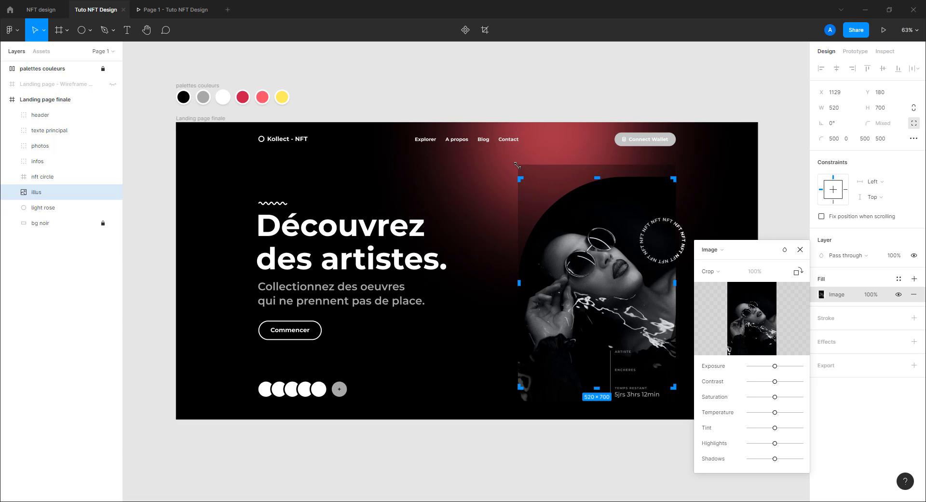
scroll(517, 165, up, 5)
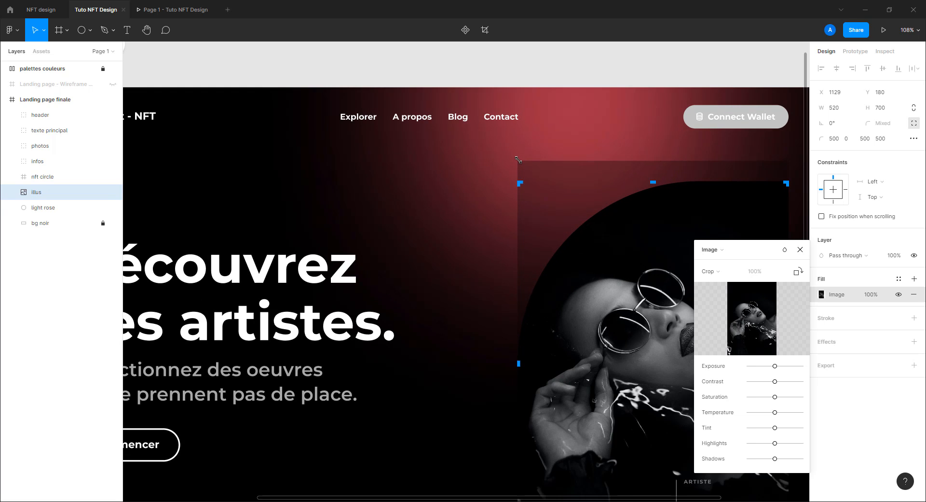
drag(518, 159, 487, 148)
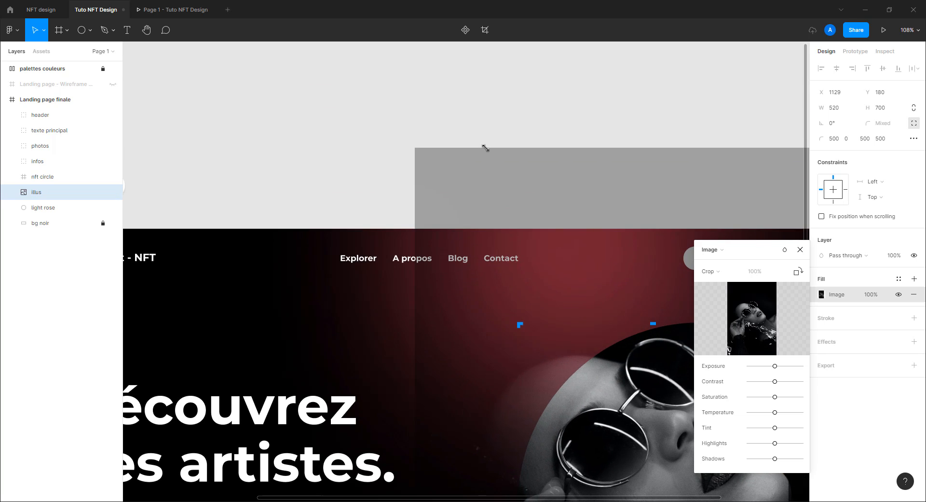
scroll(573, 273, down, 1)
scroll(573, 272, down, 4)
key(ctrl+z)
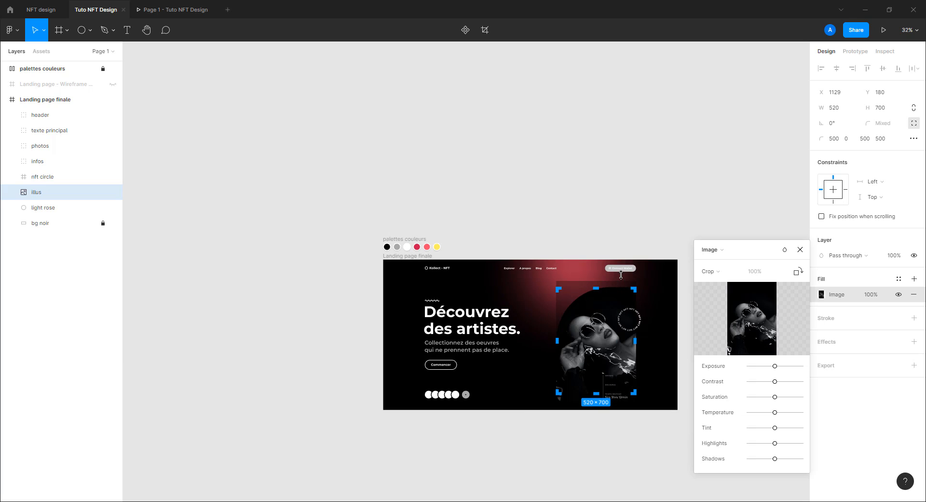
click(801, 249)
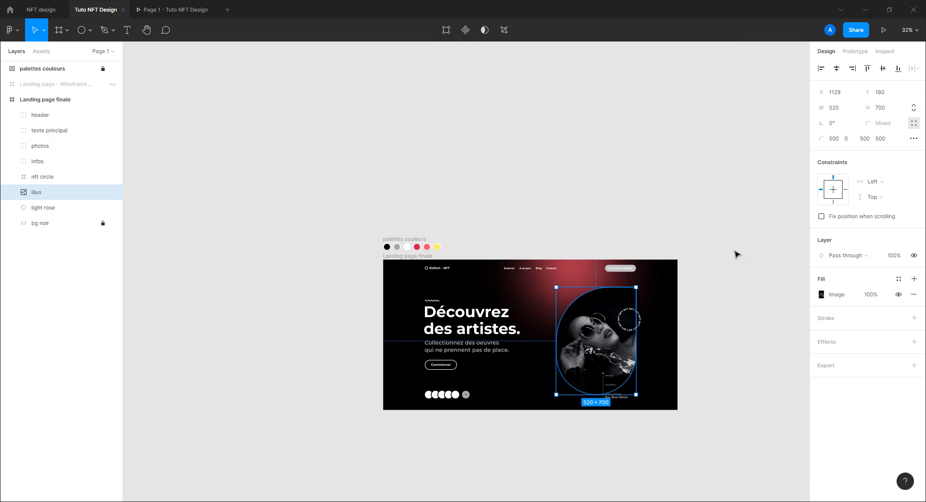
click(709, 251)
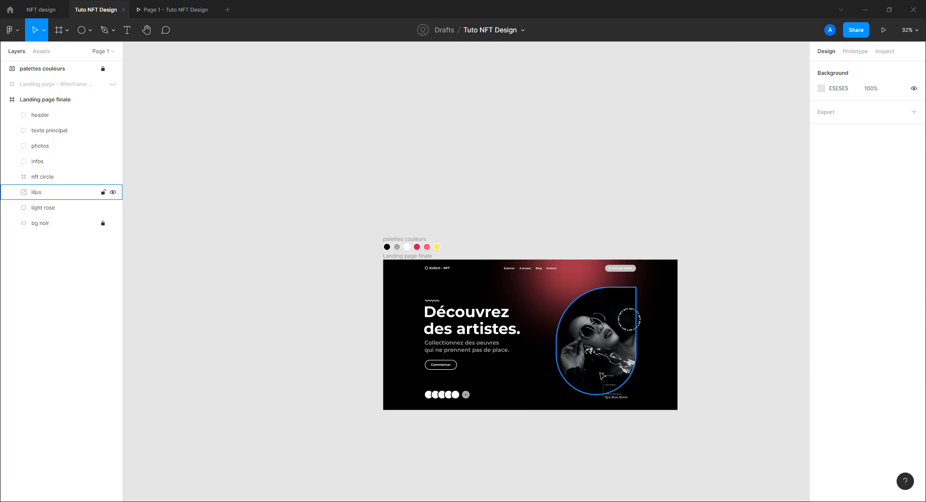
Step: Check the hero section with the photo illustration in the prototype preview
click(185, 11)
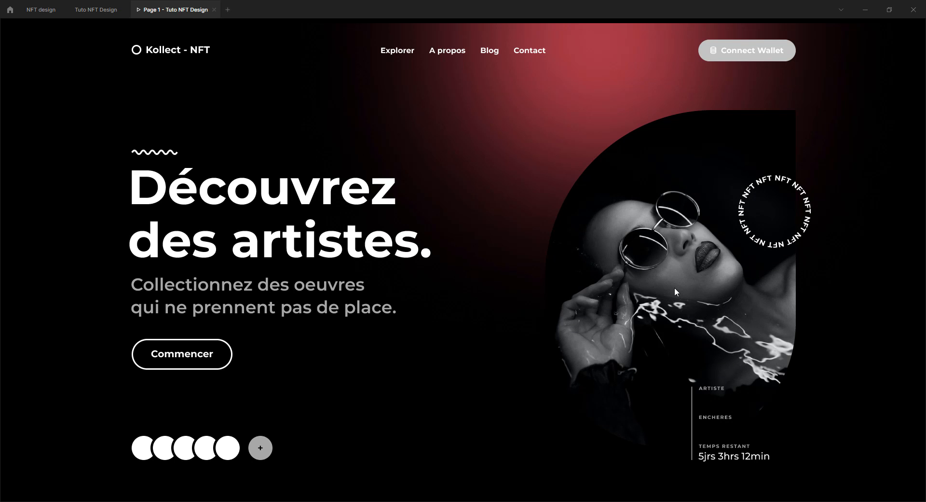
click(97, 11)
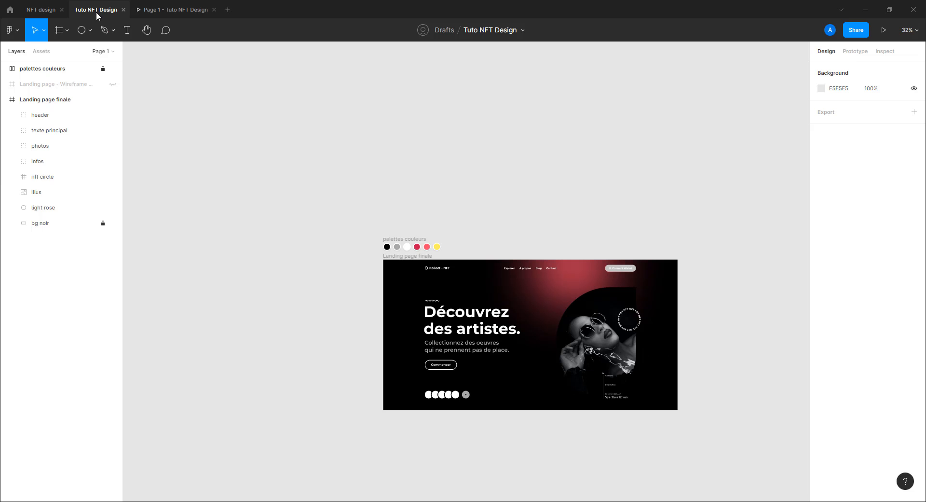
scroll(603, 357, down, 2)
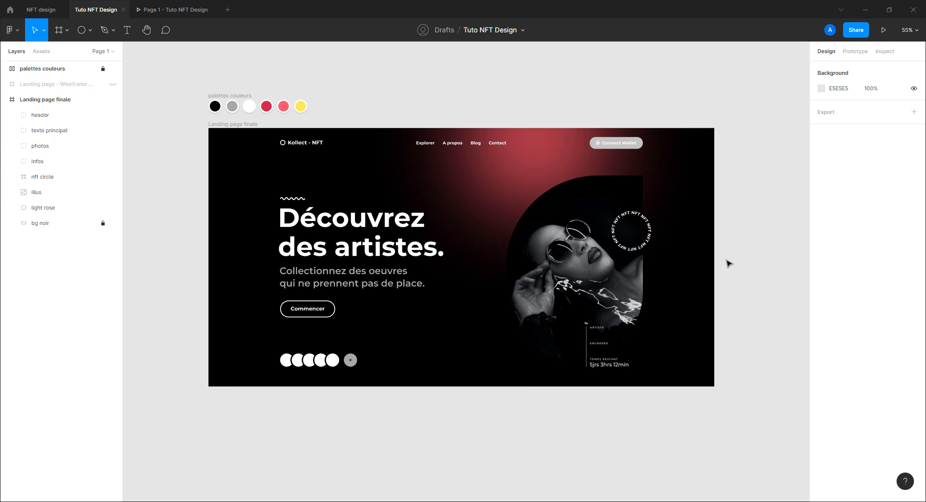
Step: Set the stroke opacity of the vertical line beside the infos texts to 15% and check it in the prototype preview
scroll(728, 263, up, 5)
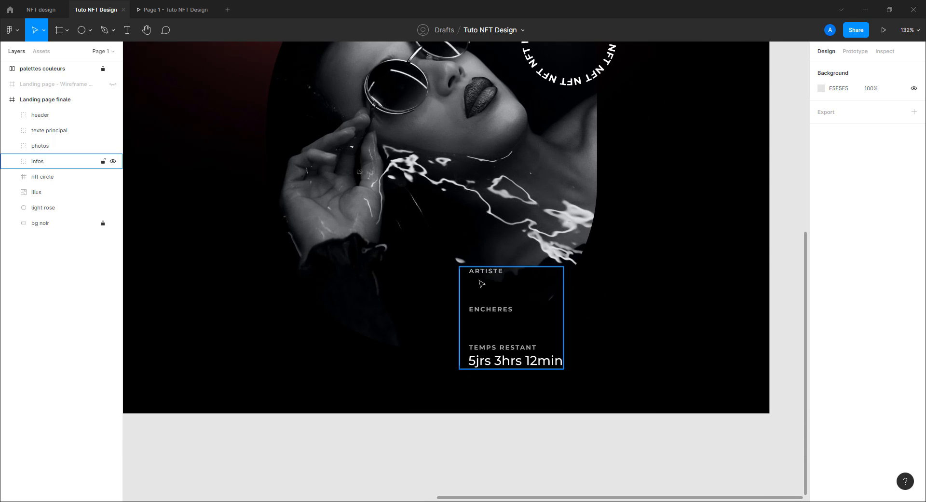
scroll(464, 290, up, 3)
double_click(462, 296)
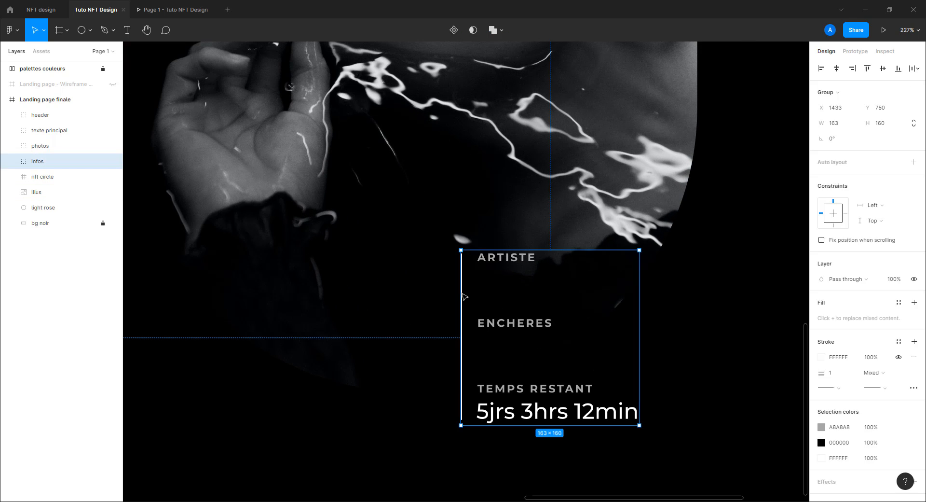
click(871, 287)
text(15)
key(Return)
click(191, 12)
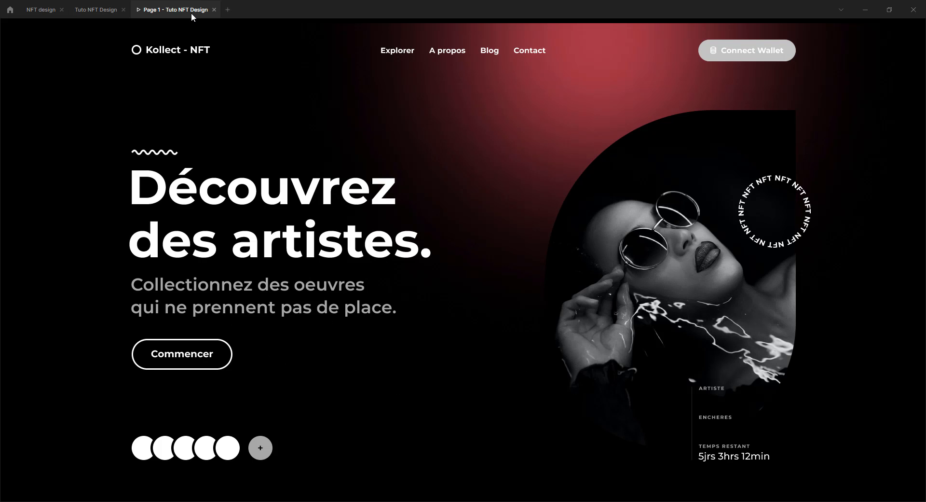
Step: Set the vertical line's stroke thickness to 2 and check it in the prototype preview
click(103, 11)
drag(821, 304, 824, 304)
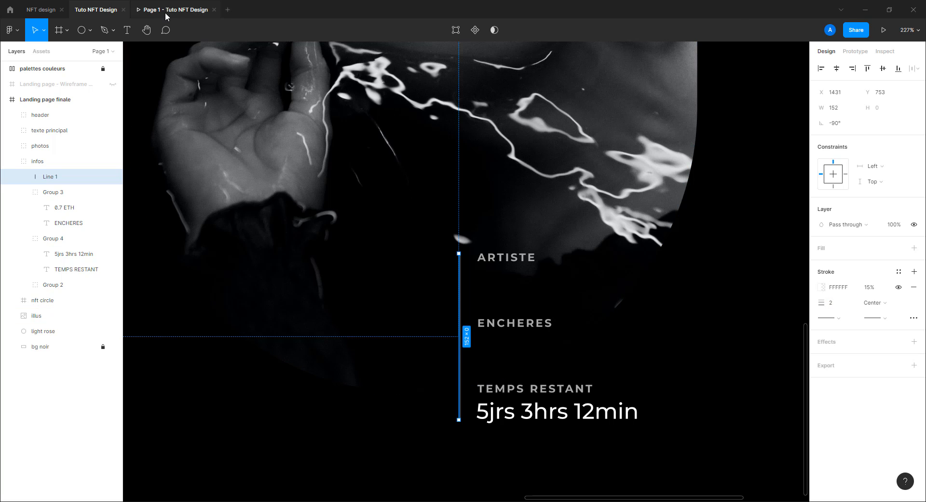
click(165, 12)
click(92, 9)
Step: Fill the ARTISTE, ENCHERES and TEMPS RESTANT labels with the palette yellow FFEF60
click(514, 258)
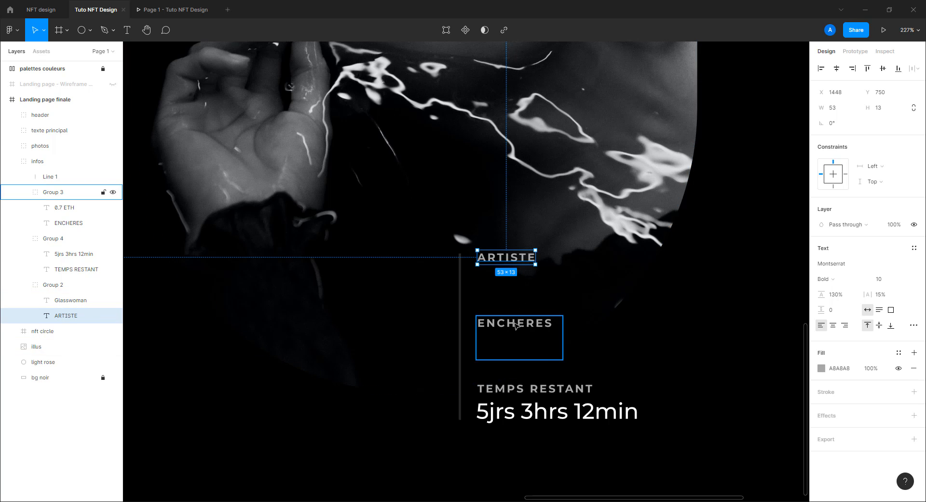
shift+click(65, 223)
shift+click(74, 271)
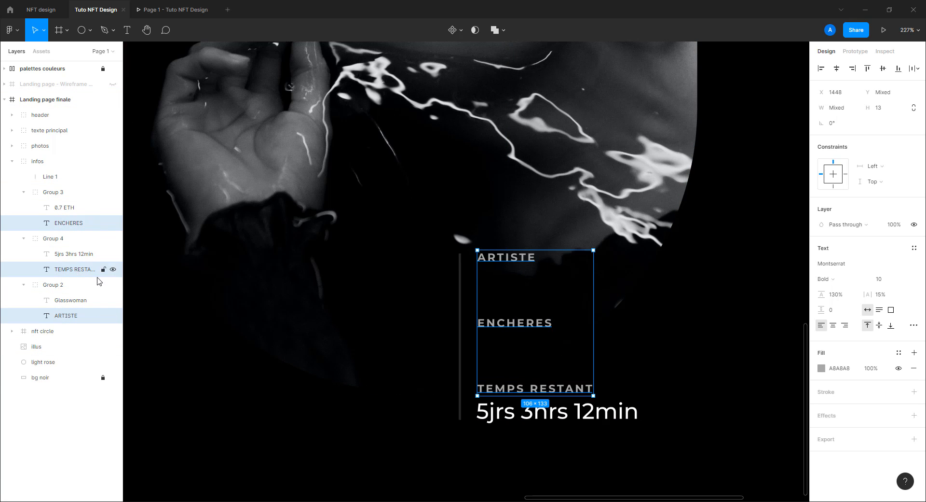
click(822, 368)
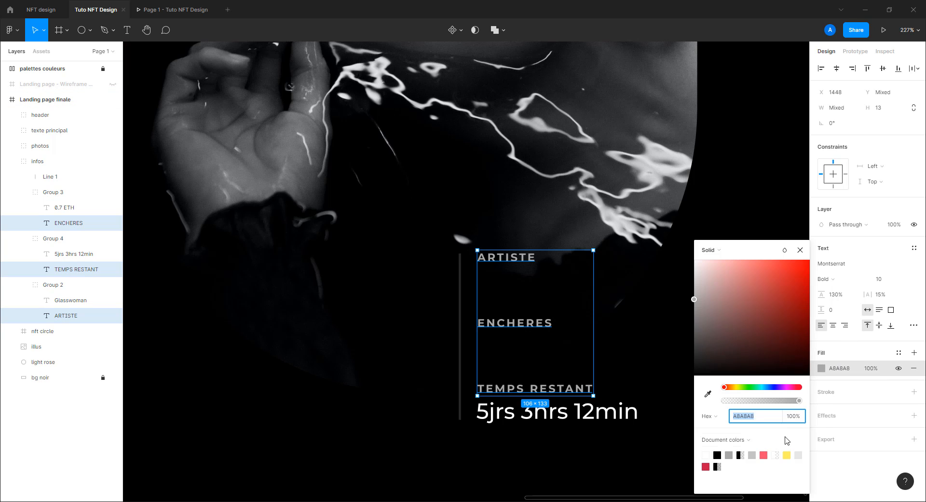
click(787, 455)
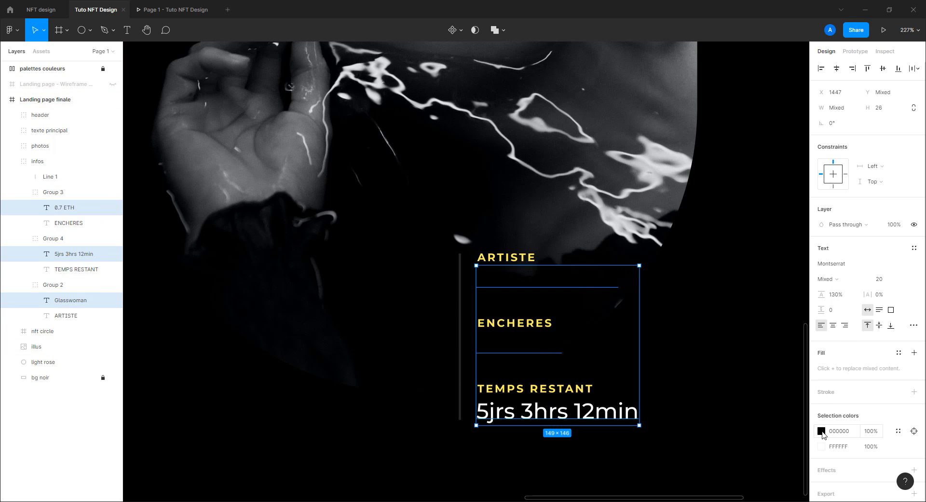
Step: Change the black Glasswoman and 0.7 ETH texts to white and check the infos block in the prototype preview
click(821, 430)
drag(709, 290, 687, 256)
click(801, 249)
click(730, 292)
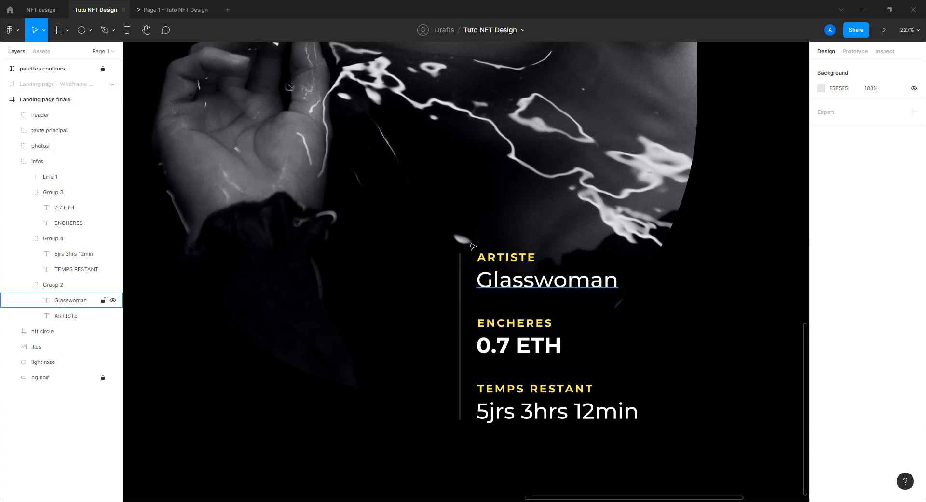
key(shift+1)
click(179, 10)
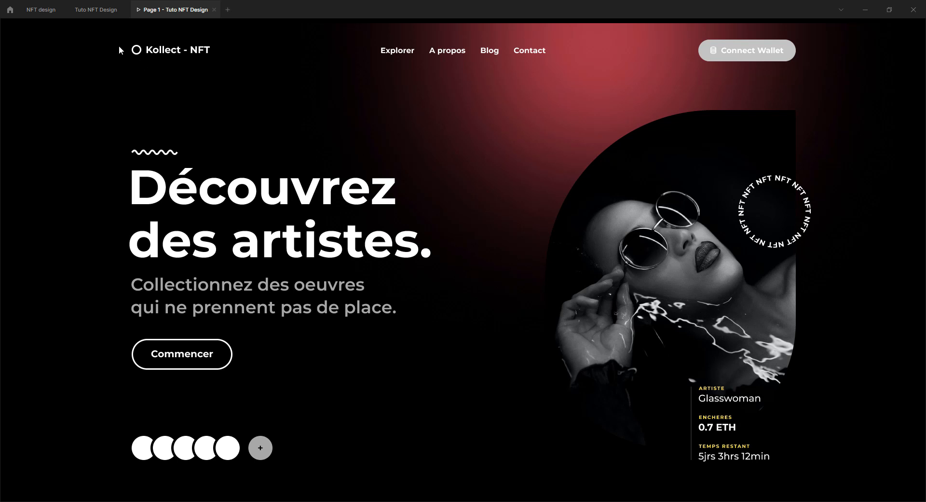
click(96, 10)
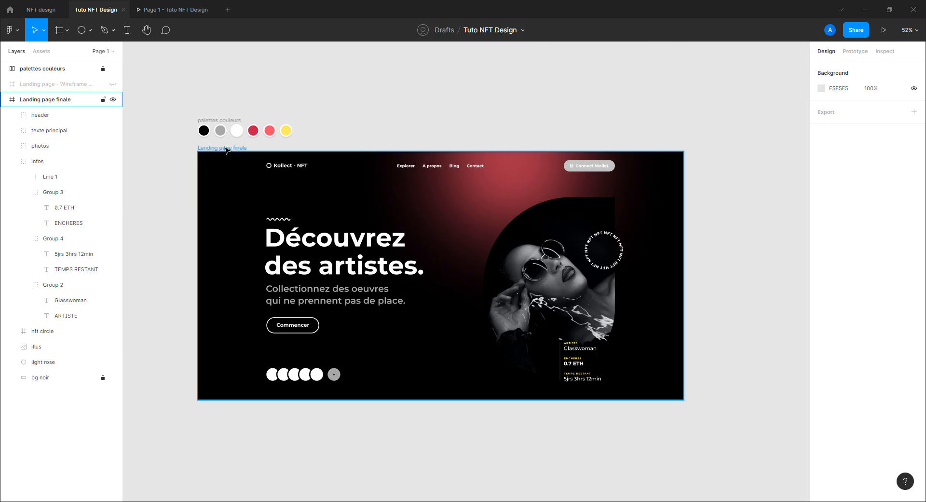
Step: Show the 16-column layout grid on the Landing page finale frame to check the infos block's alignment
click(225, 147)
click(898, 216)
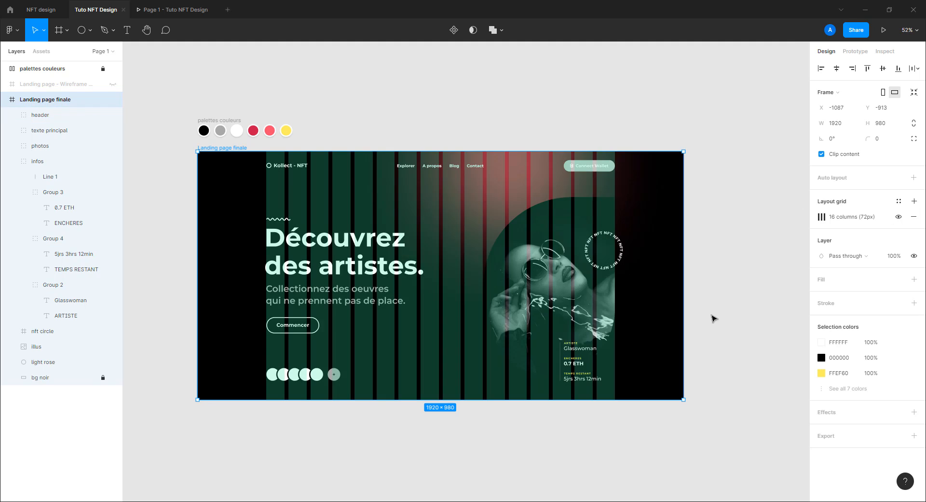
scroll(553, 359, up, 5)
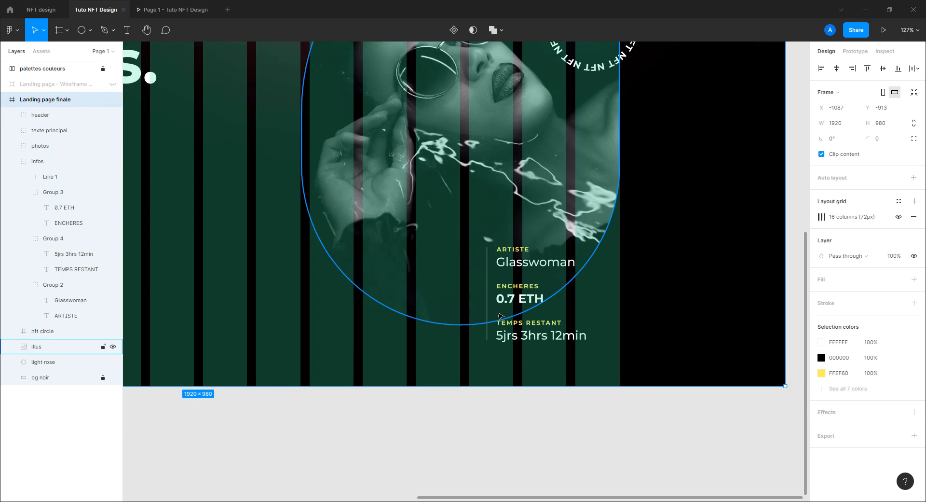
scroll(500, 316, up, 2)
drag(510, 301, 468, 298)
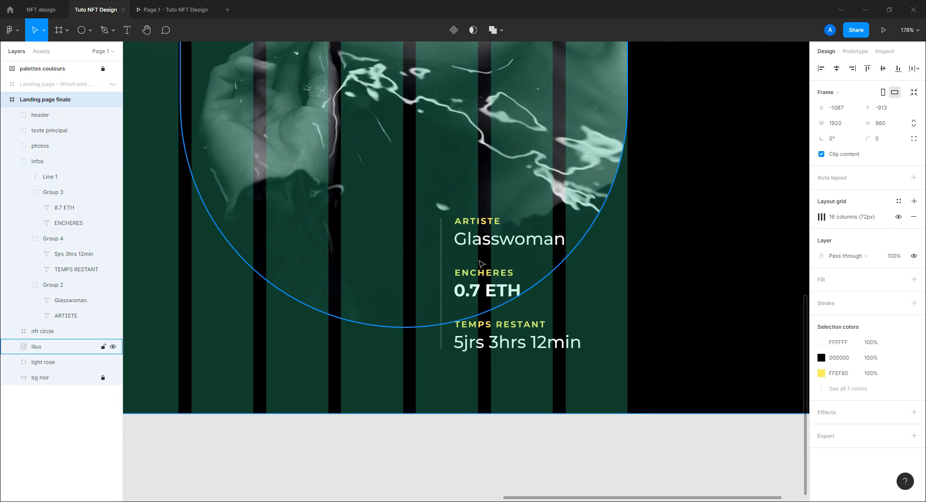
Step: Nudge the infos block slightly down and to the right, and check its placement in the prototype preview
click(464, 223)
drag(467, 223, 470, 225)
click(168, 8)
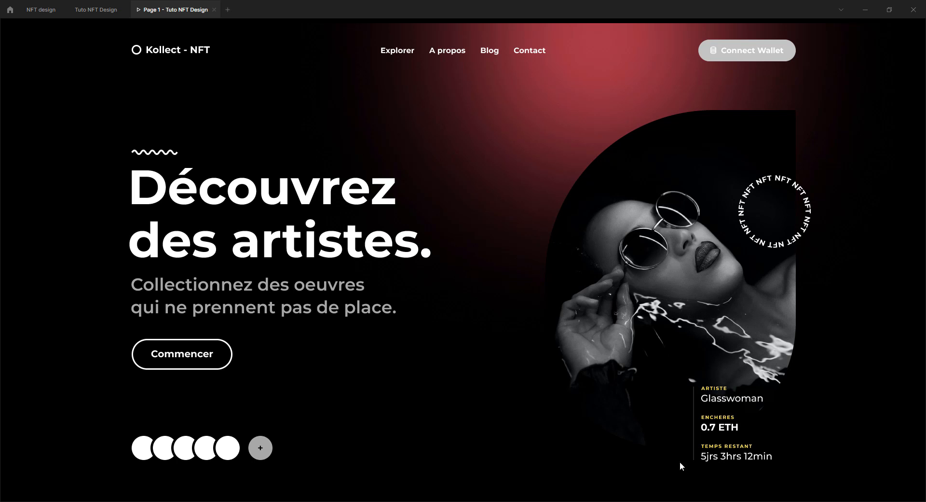
click(110, 10)
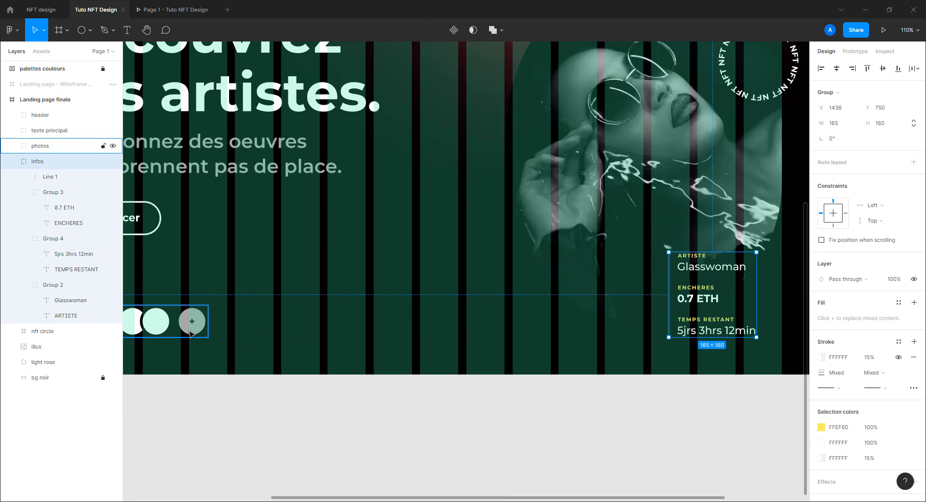
Step: Hide the 16-column layout grid on the Landing page finale frame
click(396, 415)
scroll(482, 294, down, 5)
drag(496, 251, 474, 329)
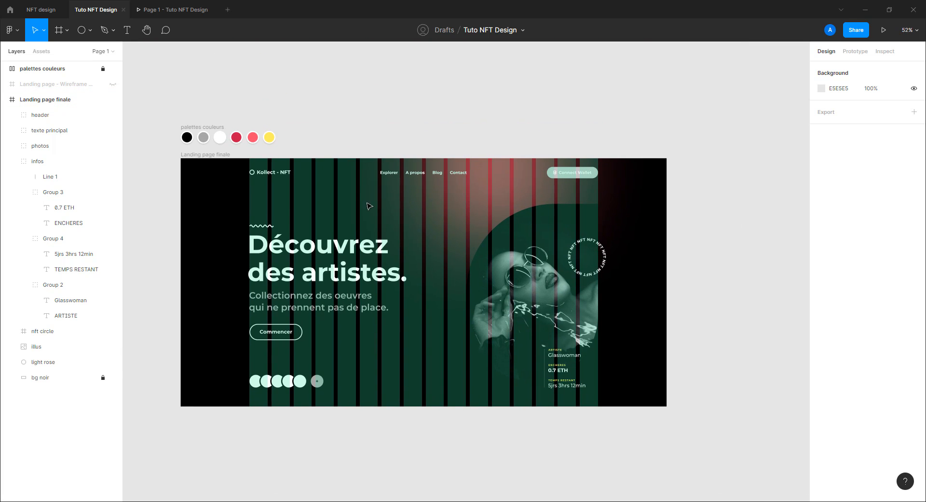
click(229, 163)
click(898, 217)
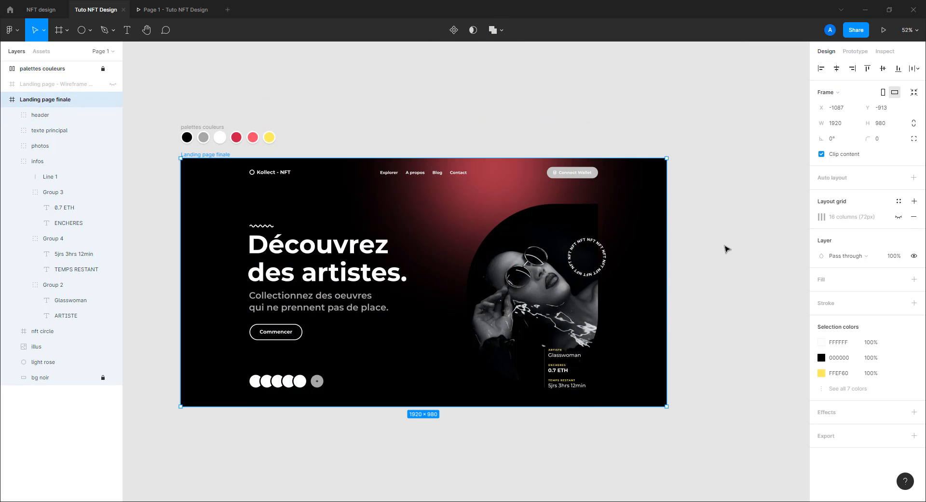
click(726, 249)
drag(612, 290, 651, 277)
scroll(524, 281, up, 2)
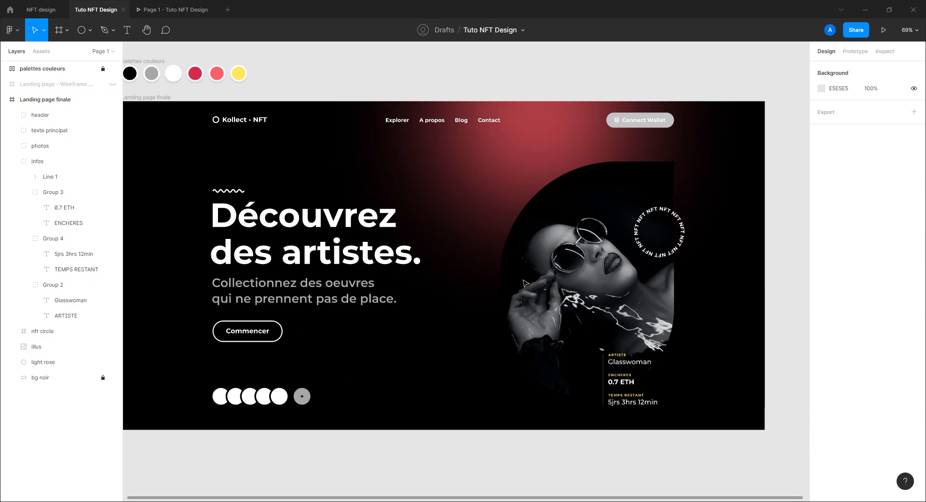
mouse_move(510, 286)
mouse_down()
mouse_move(496, 296)
mouse_move(503, 289)
mouse_up()
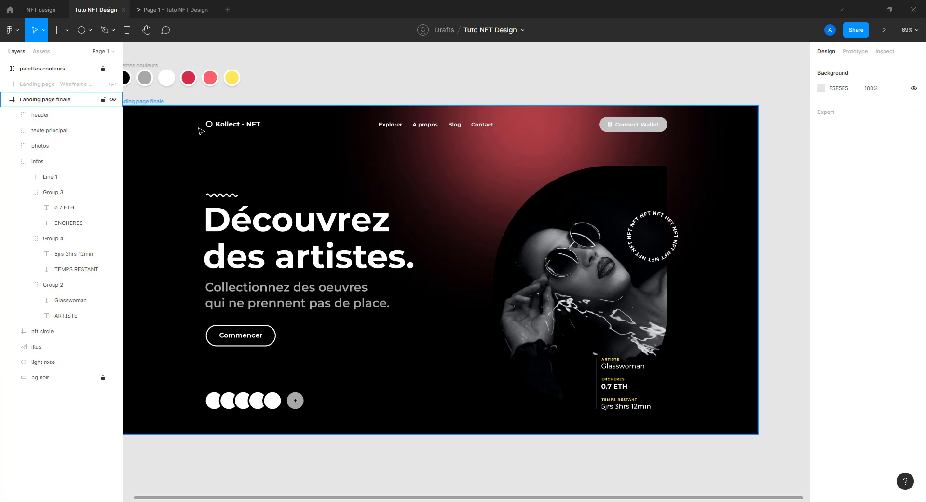
Step: Change the Kollect - NFT logo ring's stroke from solid to a linear gradient running horizontally across the ring
scroll(201, 130, up, 5)
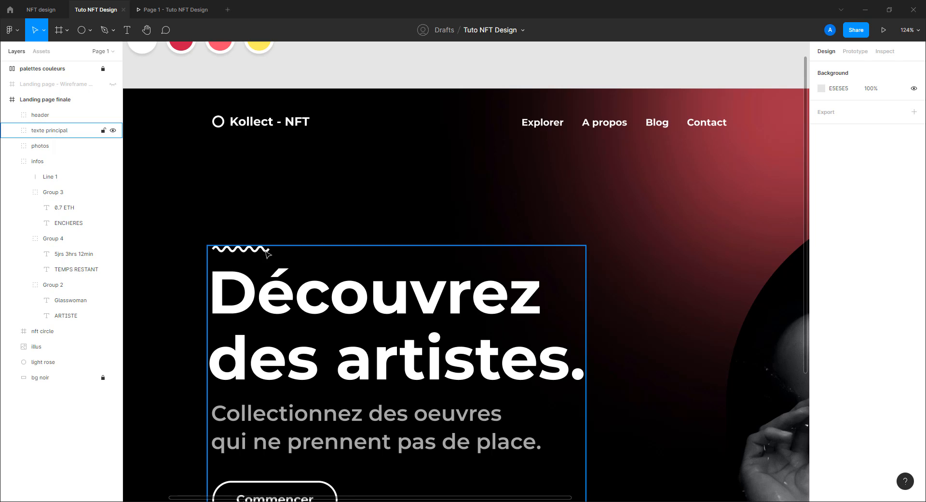
scroll(578, 233, right, 10)
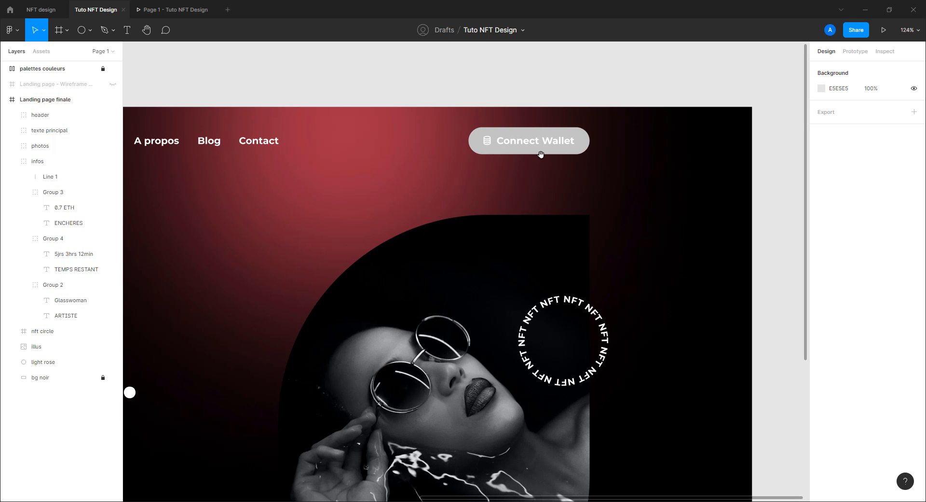
scroll(541, 154, left, 10)
scroll(383, 198, up, 3)
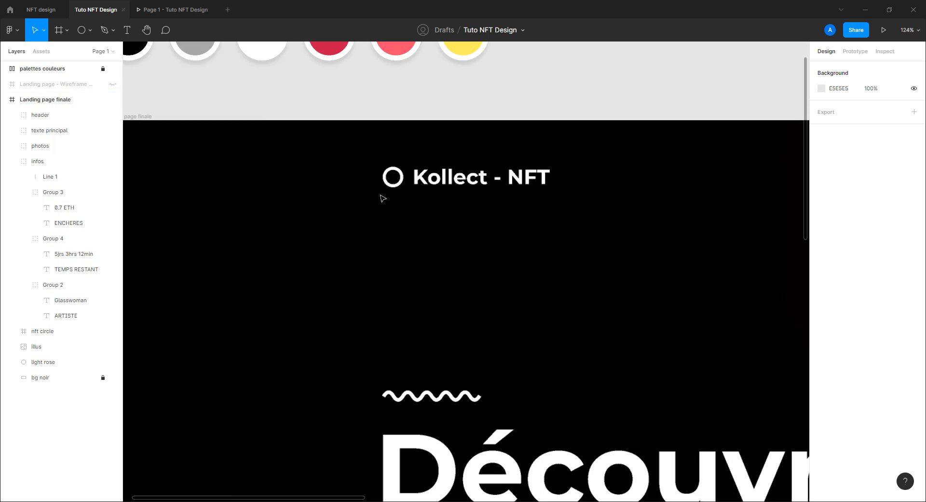
scroll(383, 199, up, 6)
double_click(286, 212)
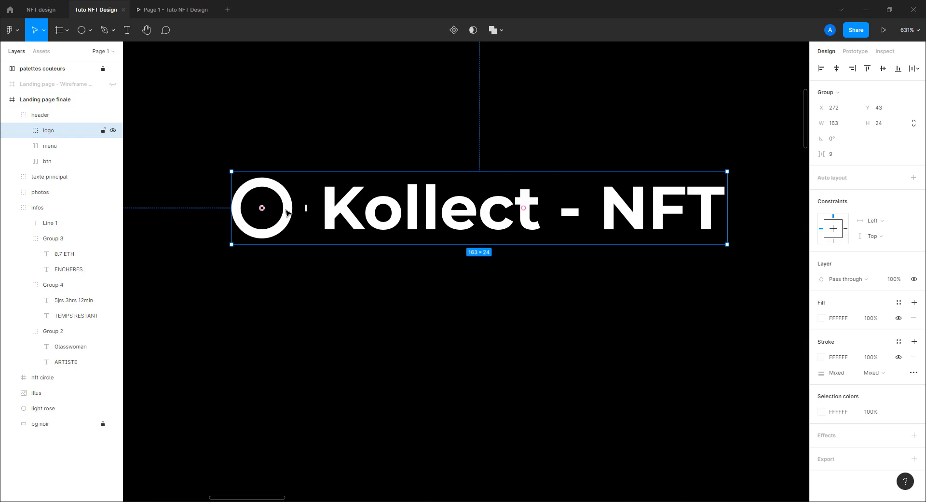
double_click(286, 212)
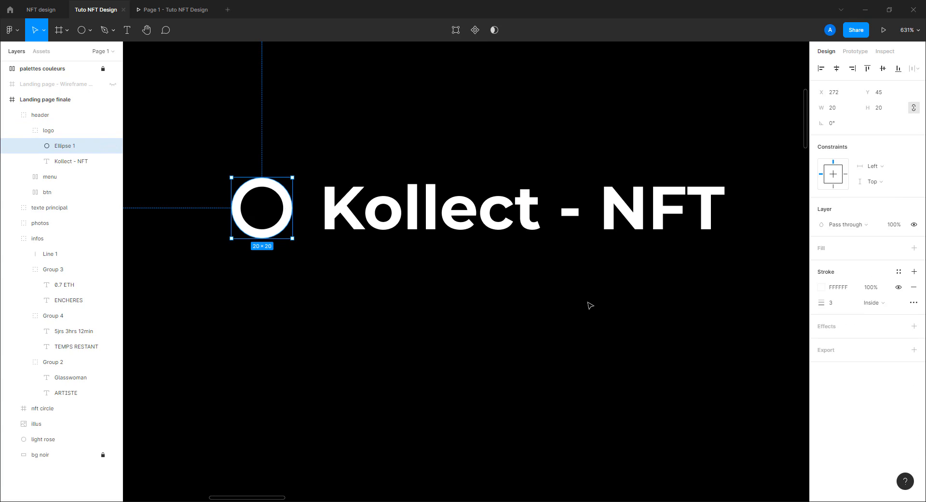
click(822, 290)
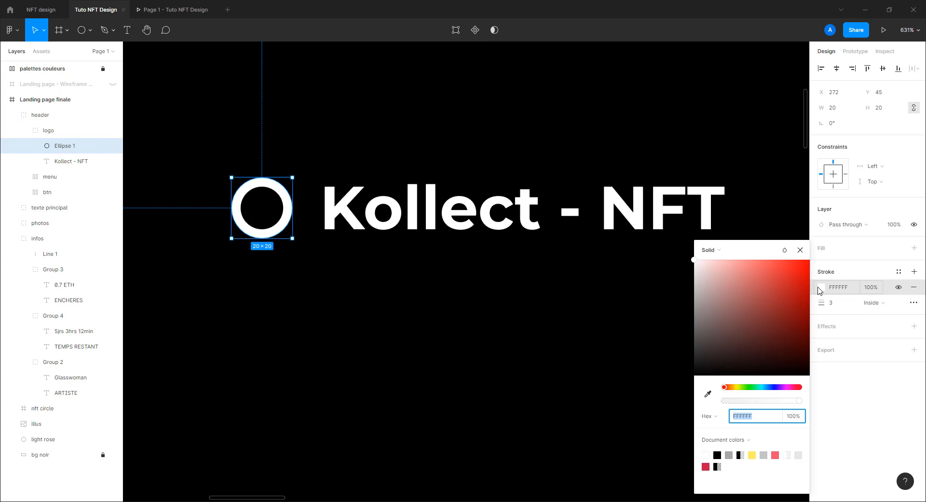
click(719, 250)
click(722, 261)
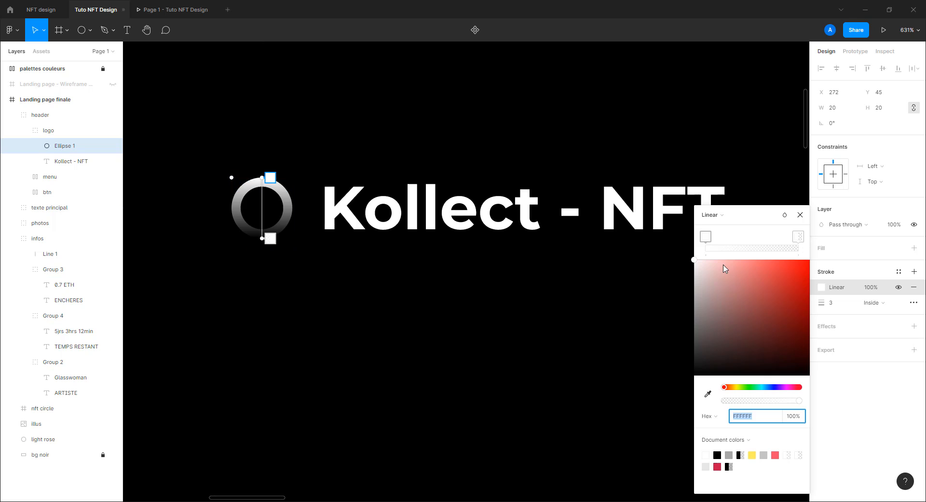
drag(269, 178, 232, 208)
drag(262, 238, 293, 207)
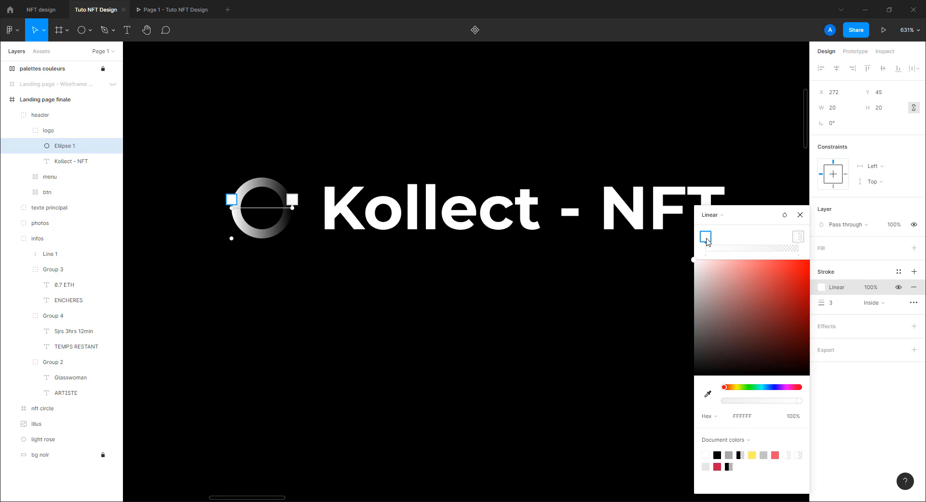
Step: Set the logo ring's gradient stops to the palette crimson C9184A at the start and the palette pink FF4D6D at the end
click(717, 467)
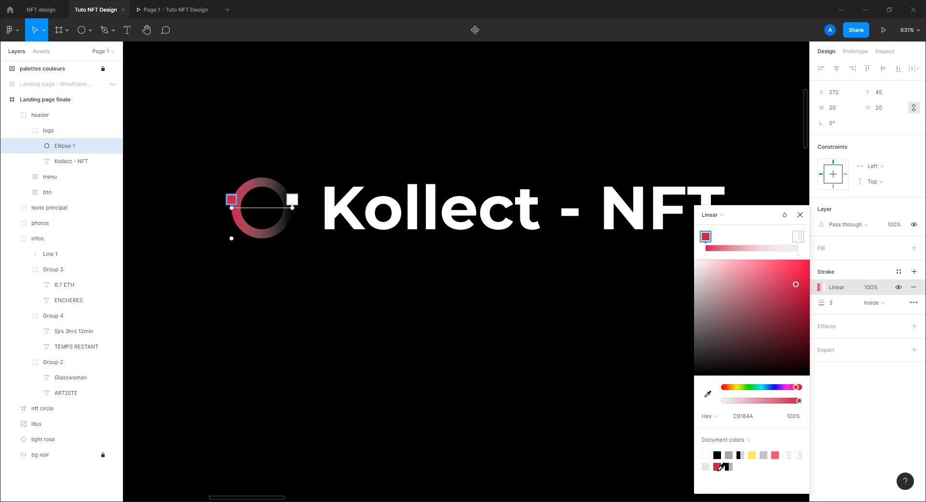
click(798, 236)
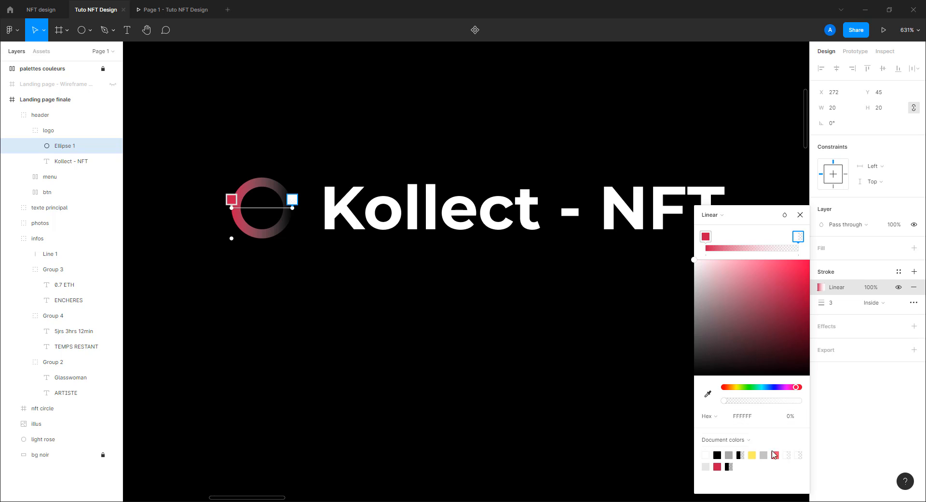
click(775, 455)
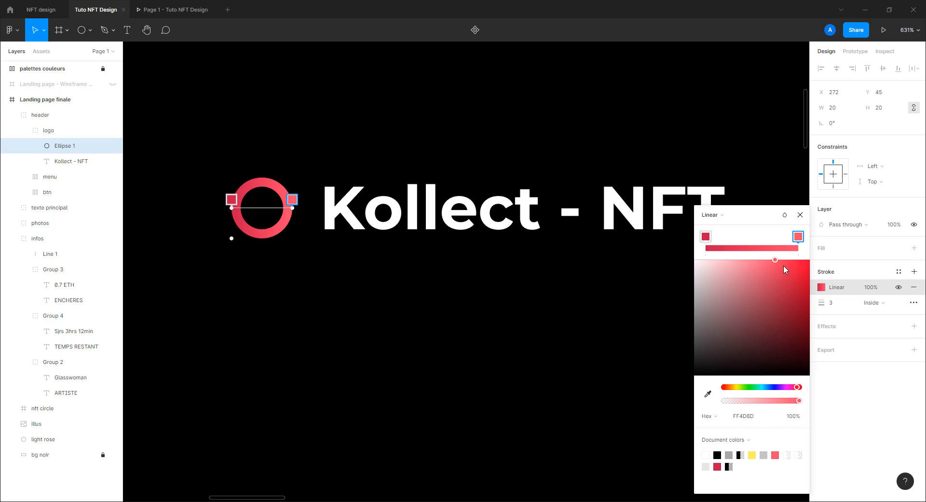
click(800, 215)
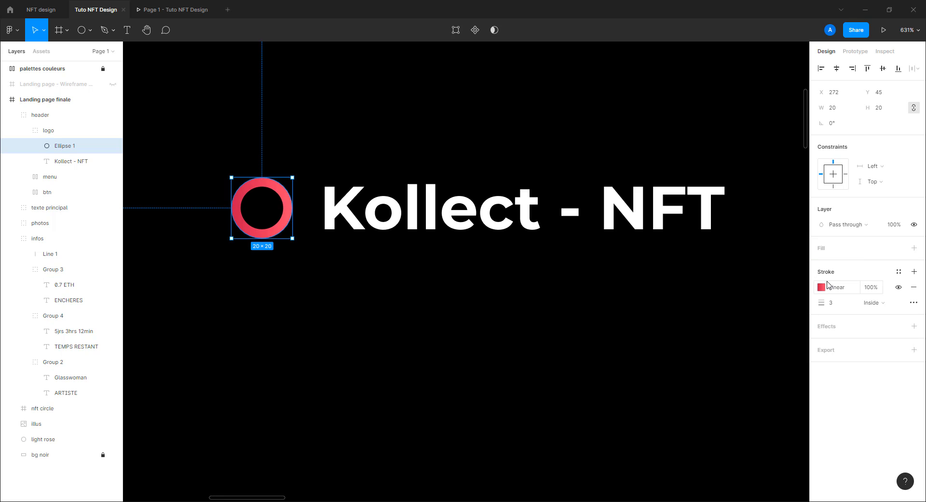
Step: Save the logo ring's stroke gradient as a new color style named gradient pink
click(900, 272)
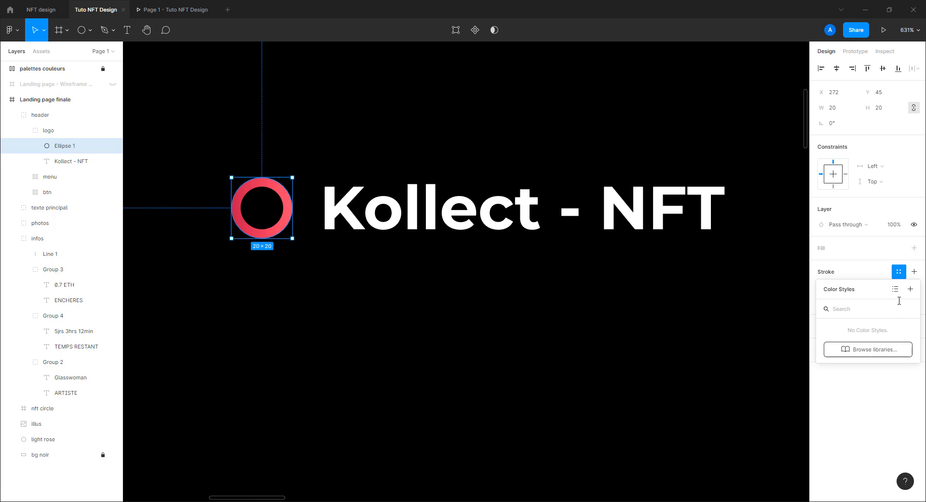
click(910, 289)
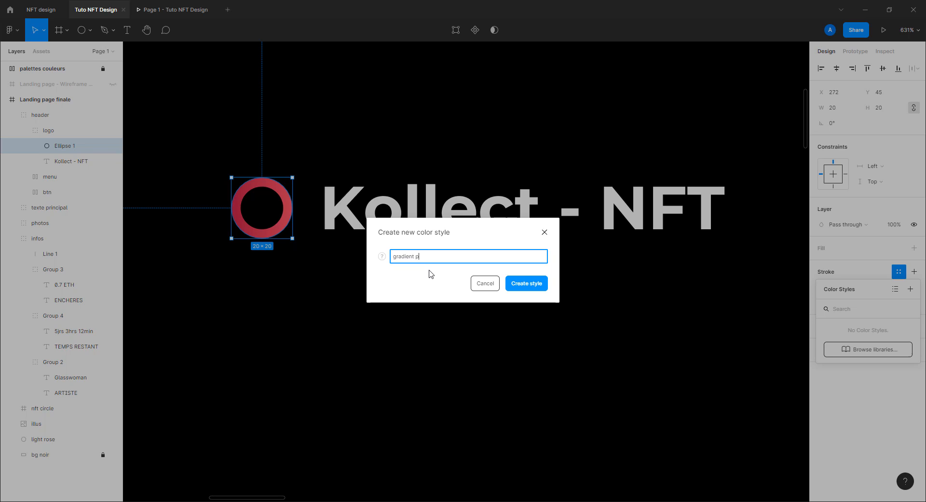
click(526, 284)
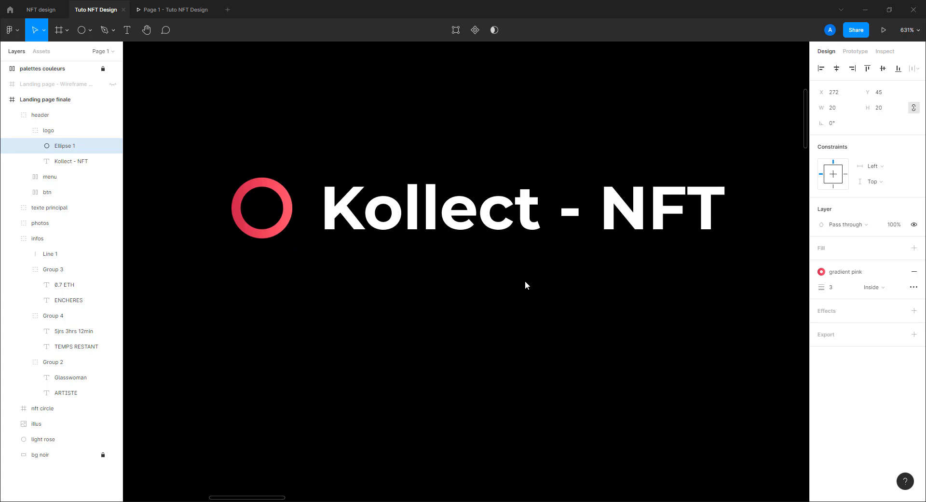
Step: Fill the wavy line graphic above the Découvrez des artistes heading with the gradient pink color style
scroll(465, 269, down, 10)
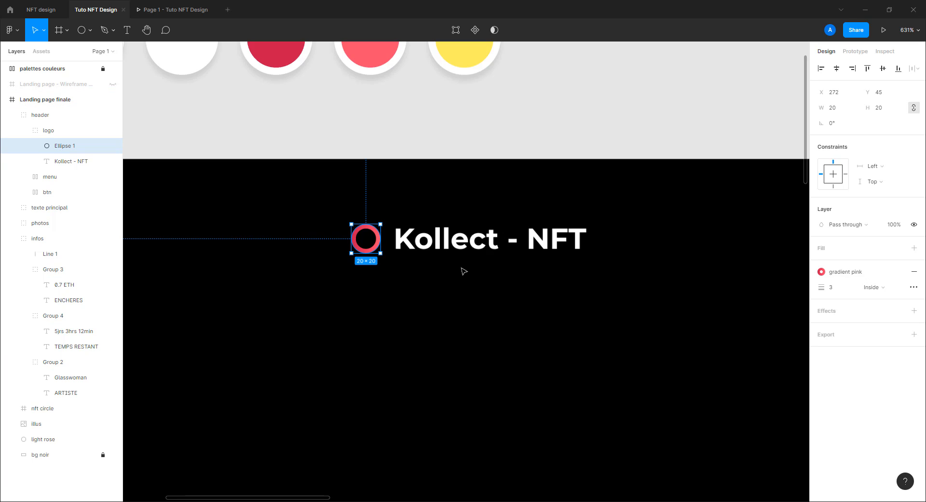
drag(564, 311, 357, 239)
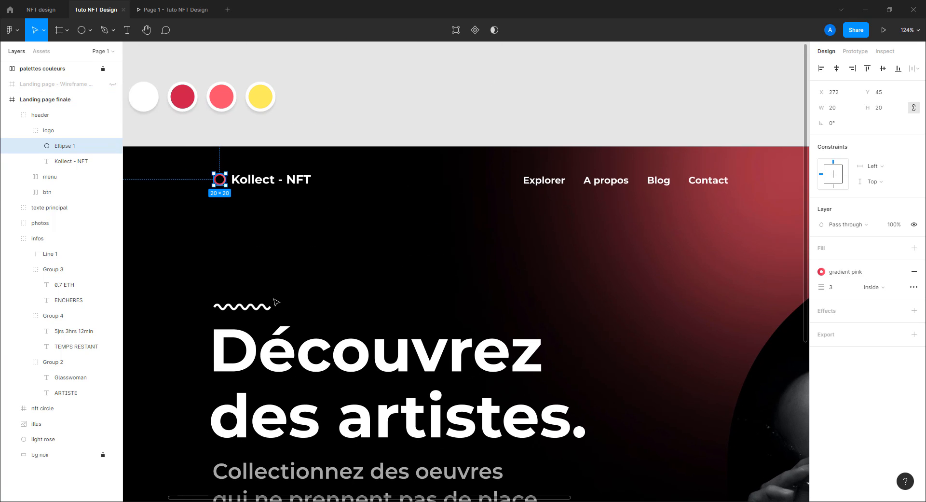
click(261, 306)
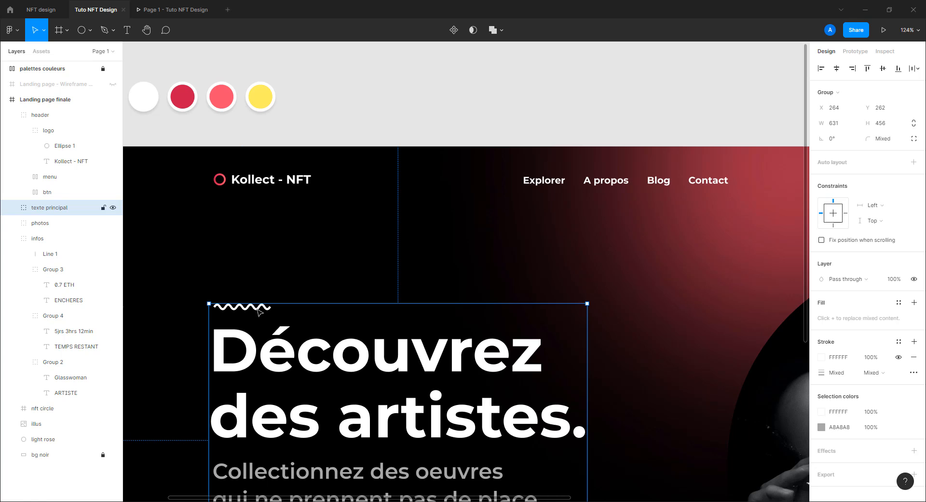
click(258, 307)
click(899, 248)
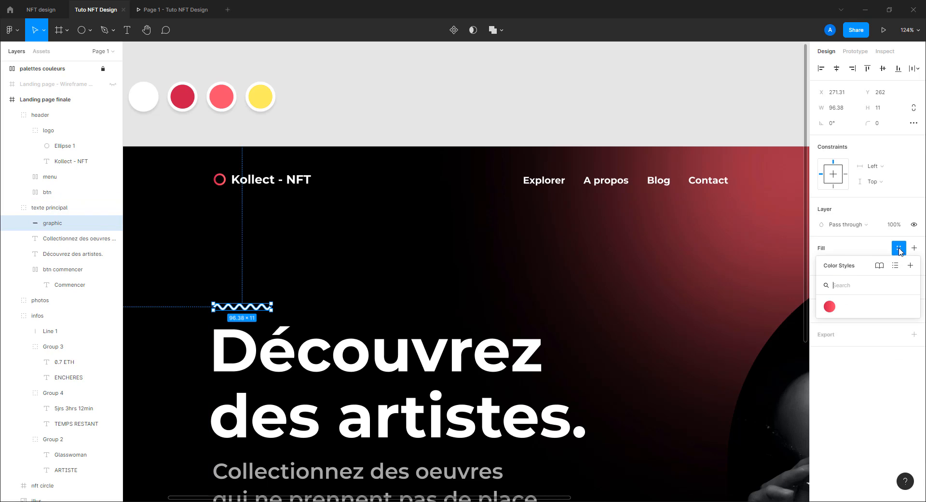
click(839, 307)
click(352, 302)
scroll(352, 302, down, 3)
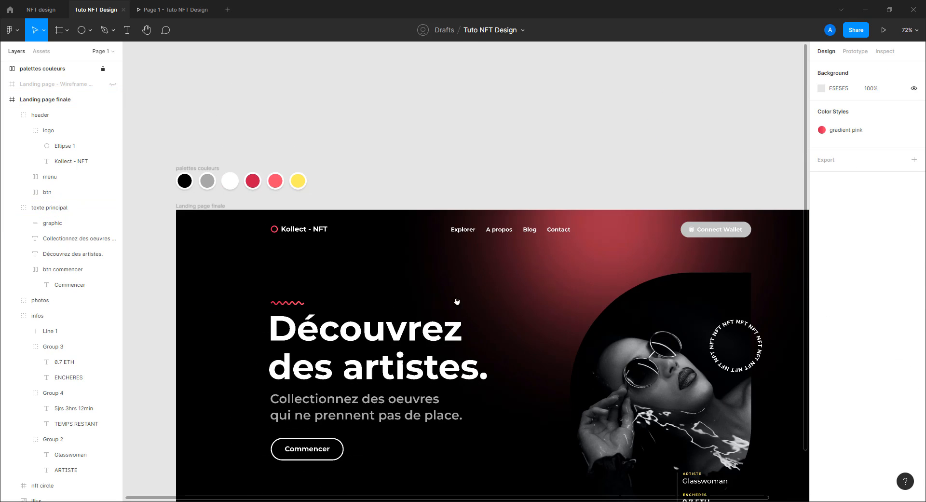
Step: Apply the gradient pink color style to the Connect Wallet button's fill
scroll(457, 301, up, 10)
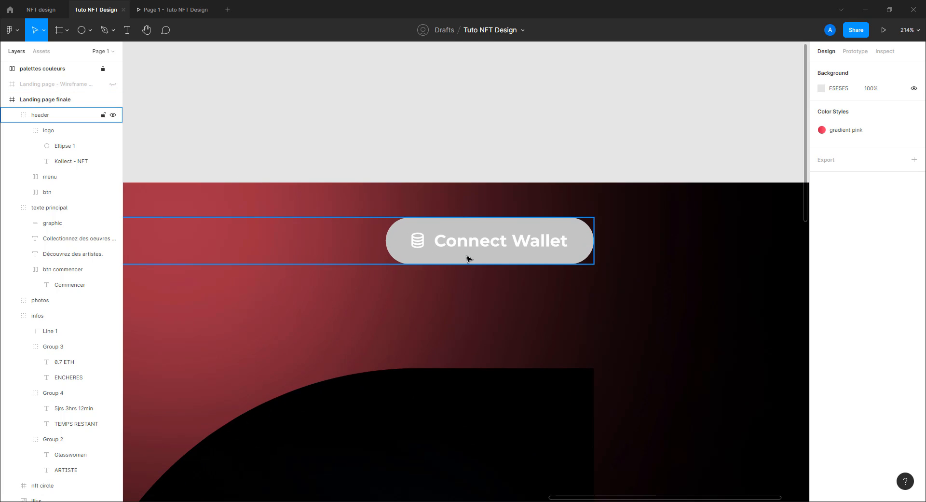
double_click(467, 259)
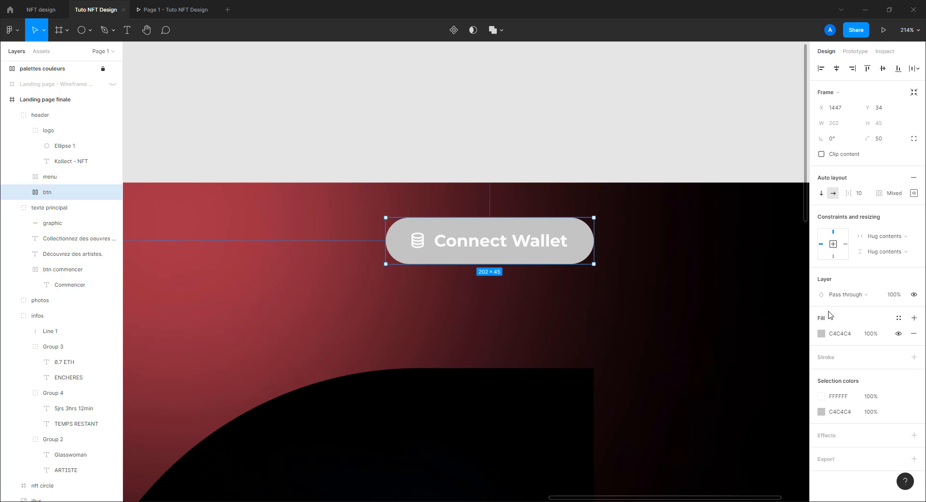
click(899, 317)
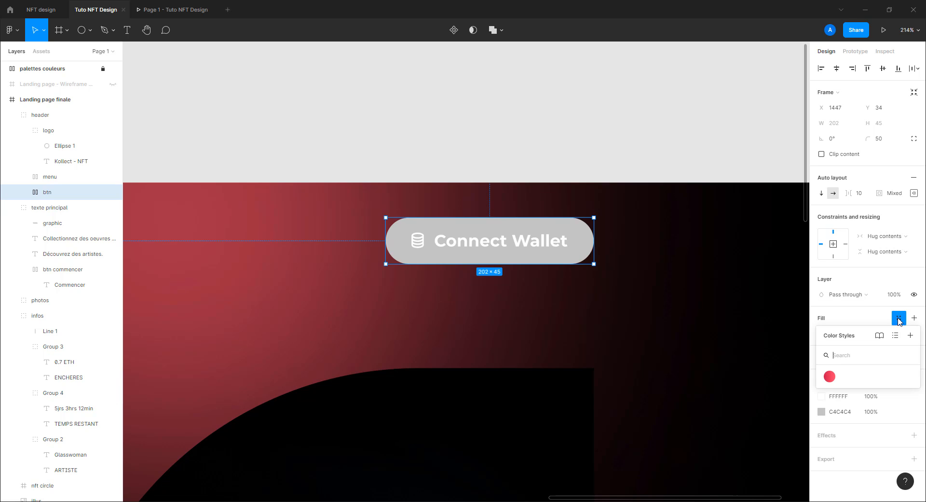
click(829, 376)
click(480, 149)
scroll(419, 298, down, 8)
drag(426, 335, 652, 185)
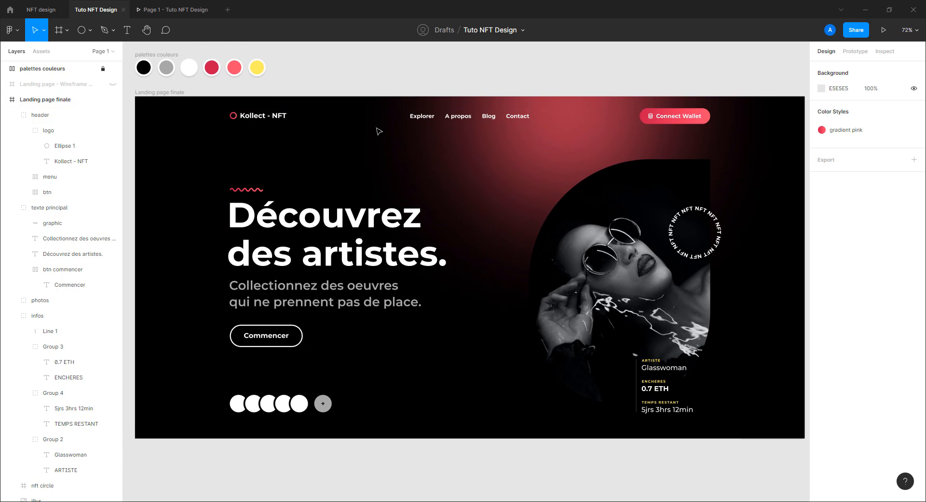
Step: Set the logo ring's stroke thickness to 4 and check the landing page in the prototype preview
scroll(239, 139, up, 10)
drag(294, 204, 302, 206)
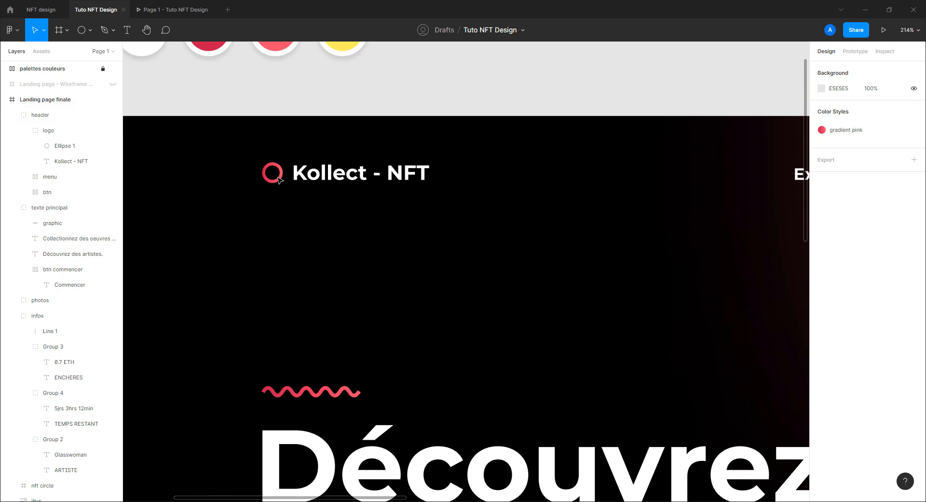
double_click(281, 179)
double_click(280, 179)
click(830, 287)
text(4)
key(Return)
click(651, 288)
scroll(651, 288, down, 6)
mouse_move(752, 251)
mouse_down()
mouse_move(639, 244)
mouse_move(423, 148)
mouse_move(528, 125)
mouse_up()
scroll(312, 267, up, 1)
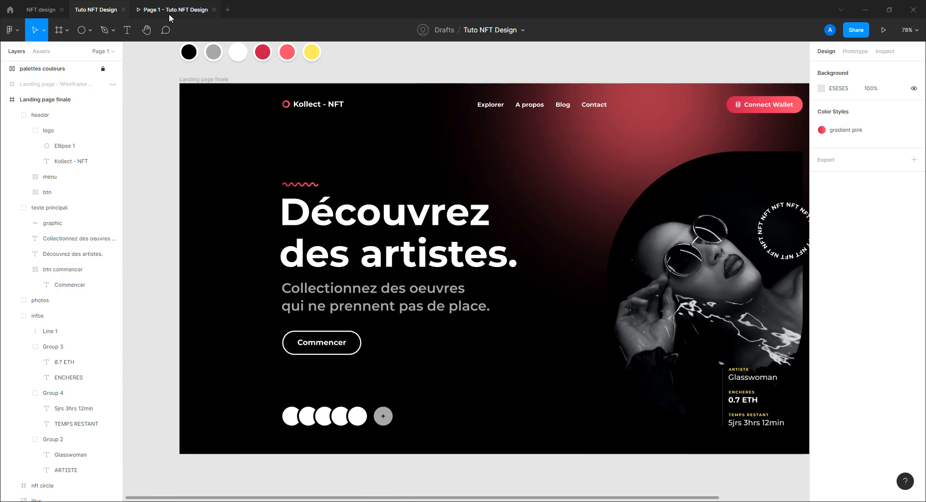
click(170, 12)
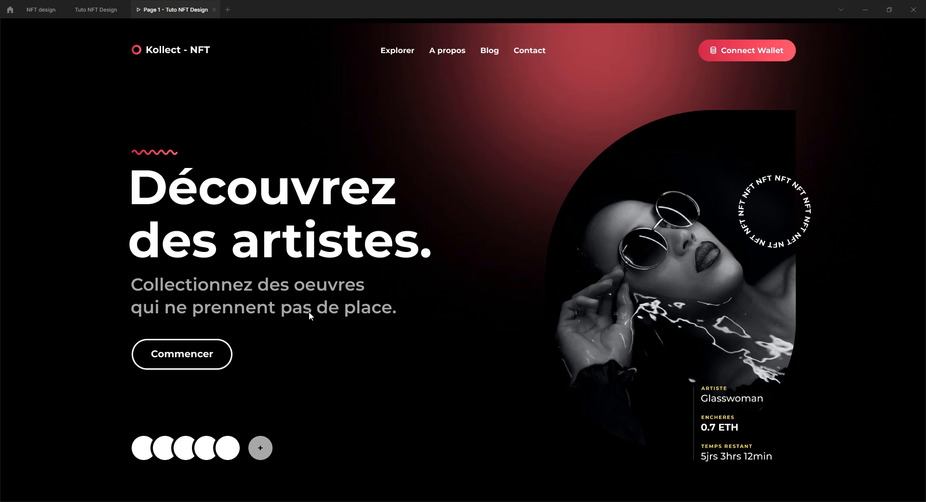
drag(414, 351, 416, 345)
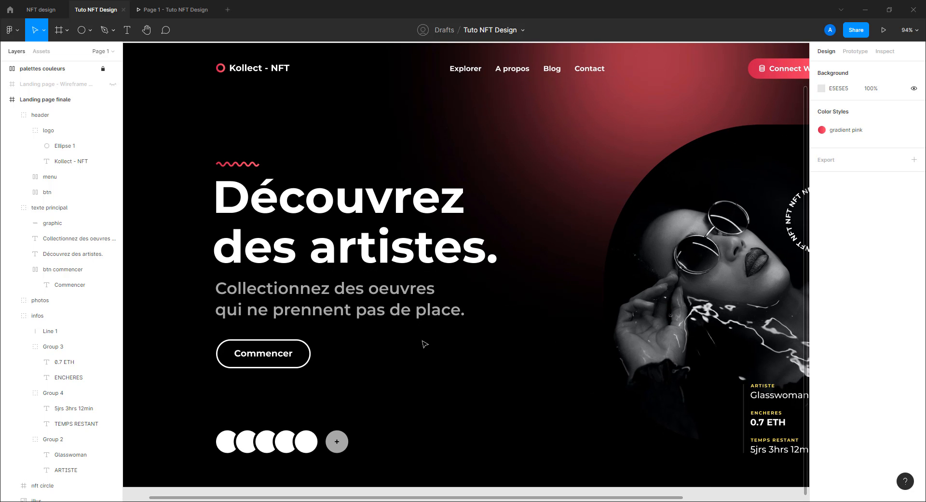
scroll(424, 343, down, 3)
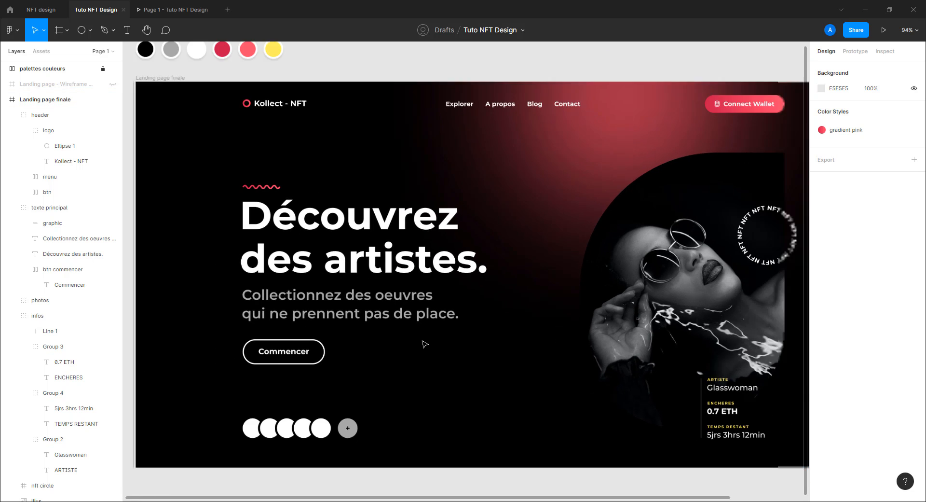
Step: Check the landing page in the prototype preview, then return to the circle row in the design
click(176, 10)
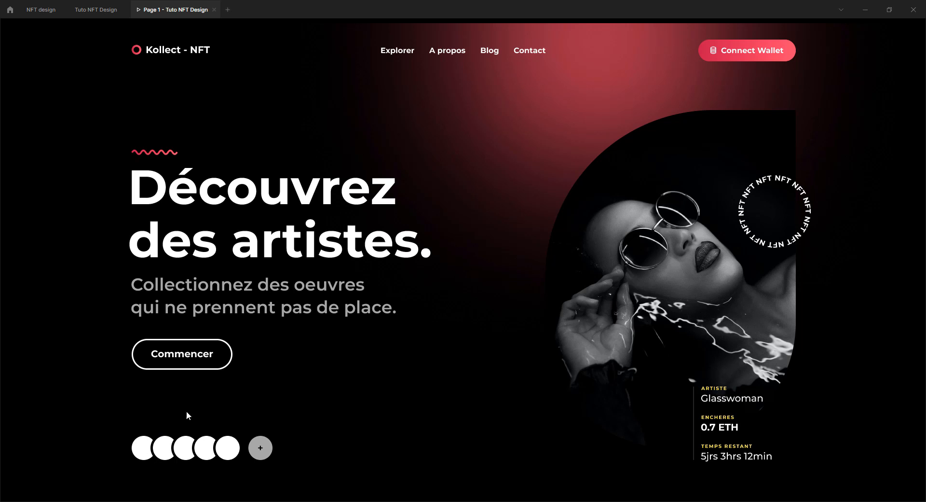
click(96, 10)
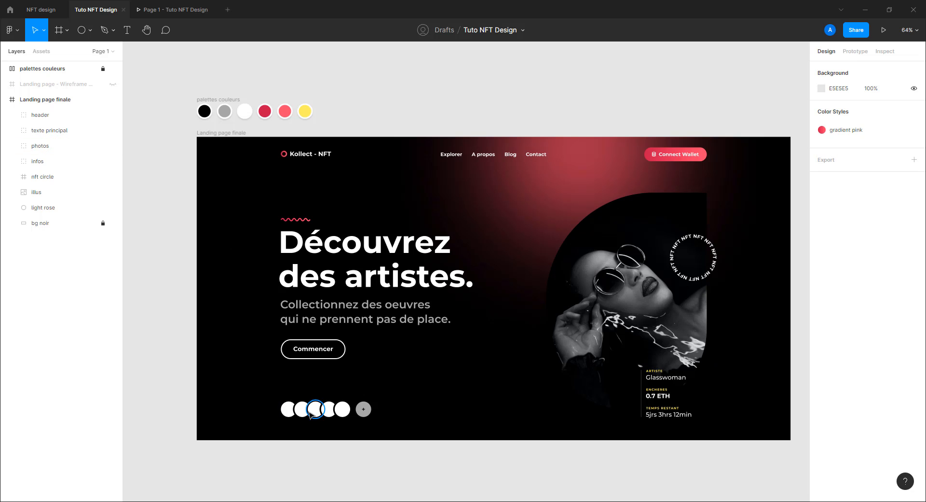
scroll(313, 409, up, 4)
drag(365, 395, 390, 294)
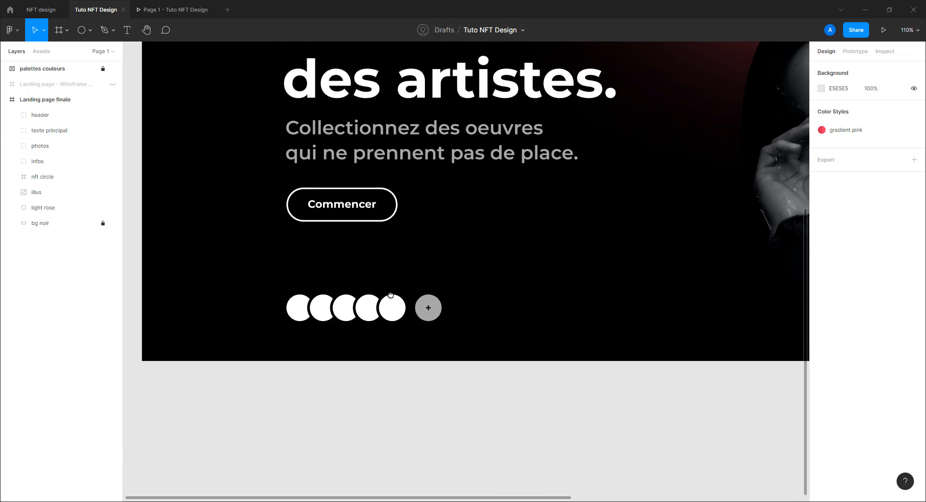
right_click(353, 381)
mouse_move(443, 459)
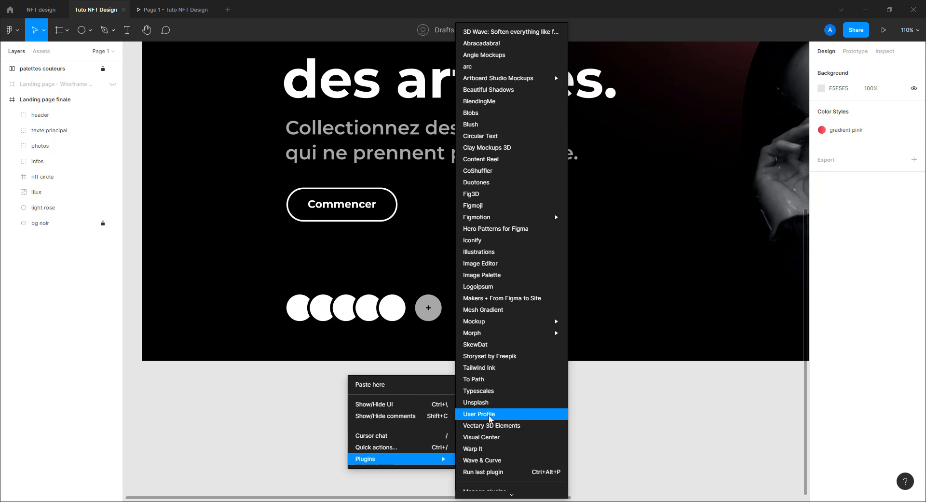
click(317, 376)
scroll(314, 325, up, 3)
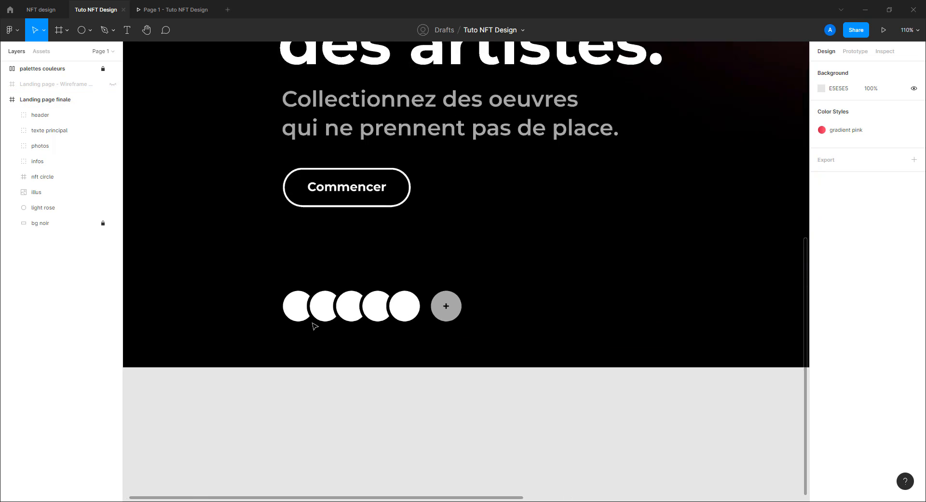
Step: Select the five white circles in the photos group and run the User Profile plugin on them
click(312, 311)
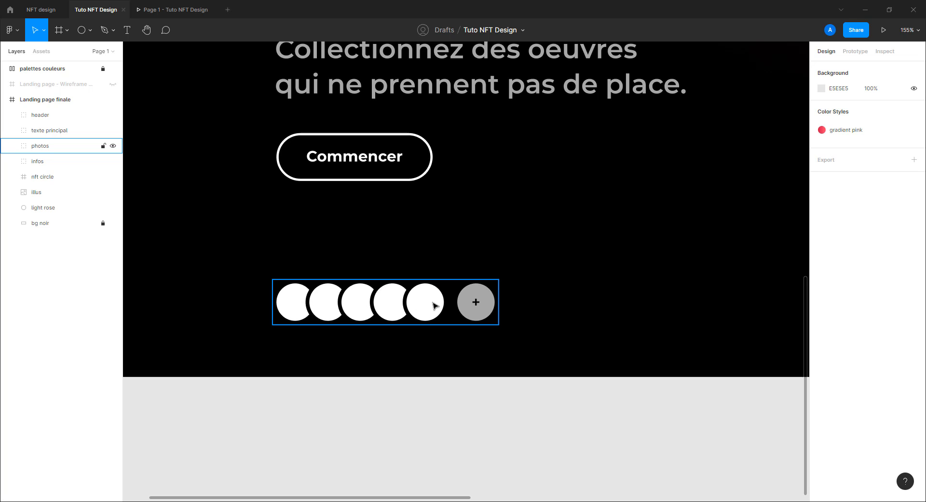
double_click(299, 305)
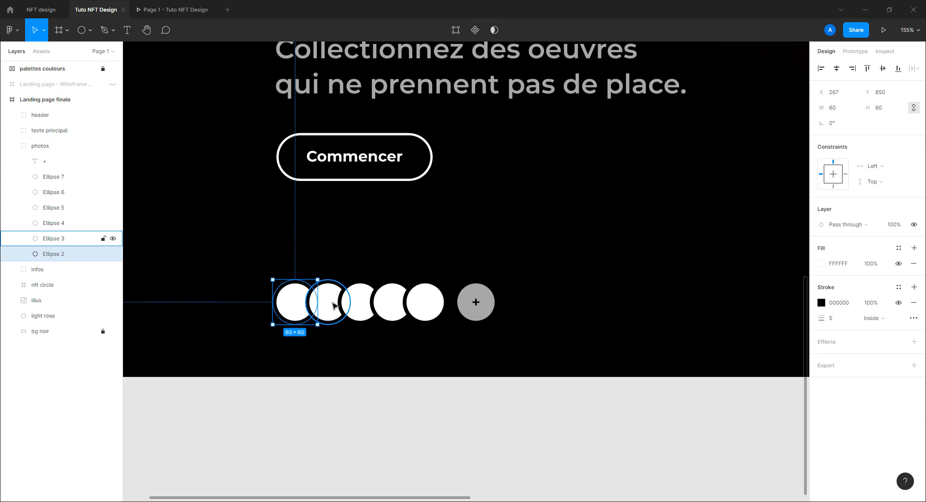
shift+click(333, 303)
shift+click(360, 304)
shift+click(393, 302)
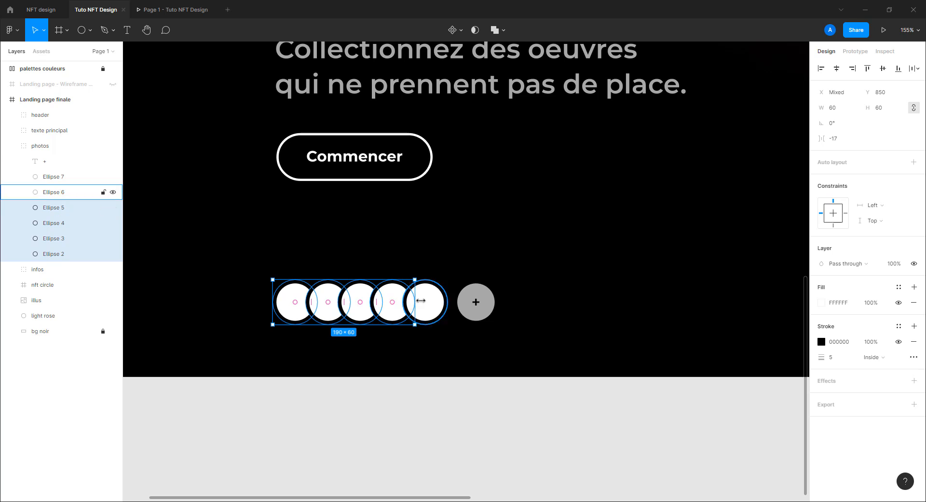
shift+click(425, 303)
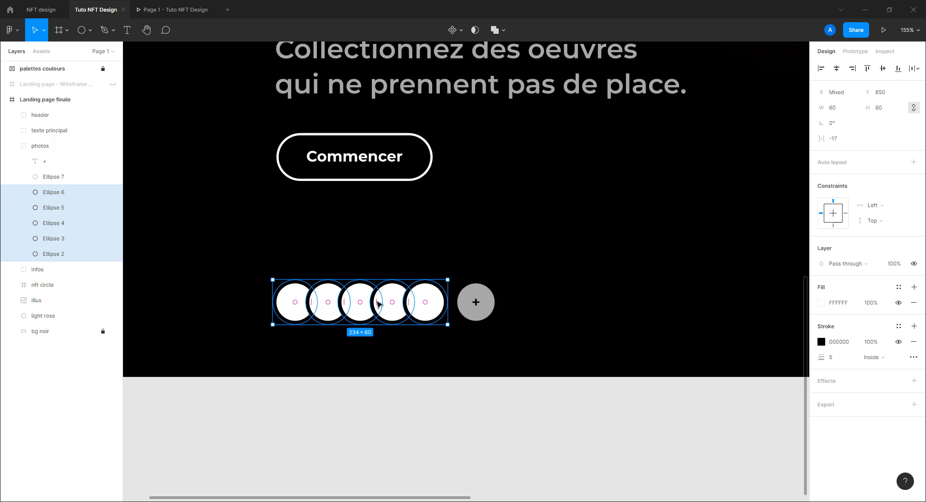
right_click(428, 292)
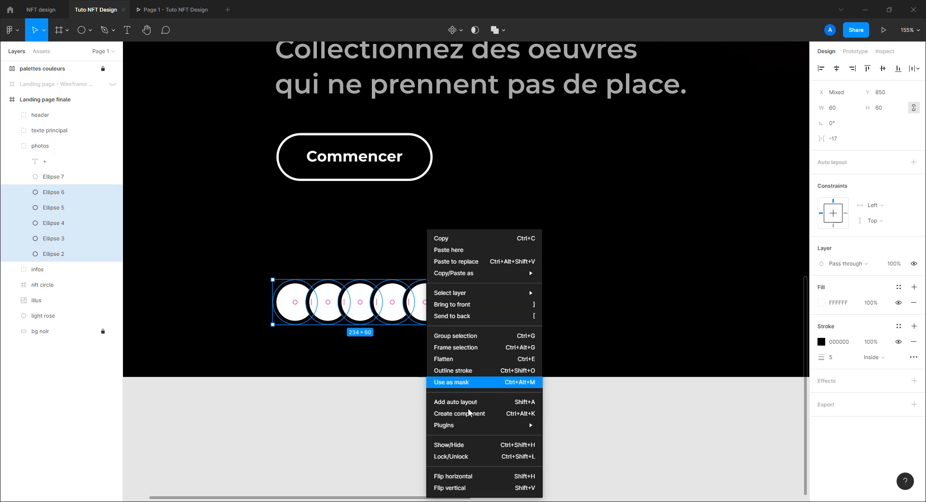
mouse_move(470, 424)
click(568, 415)
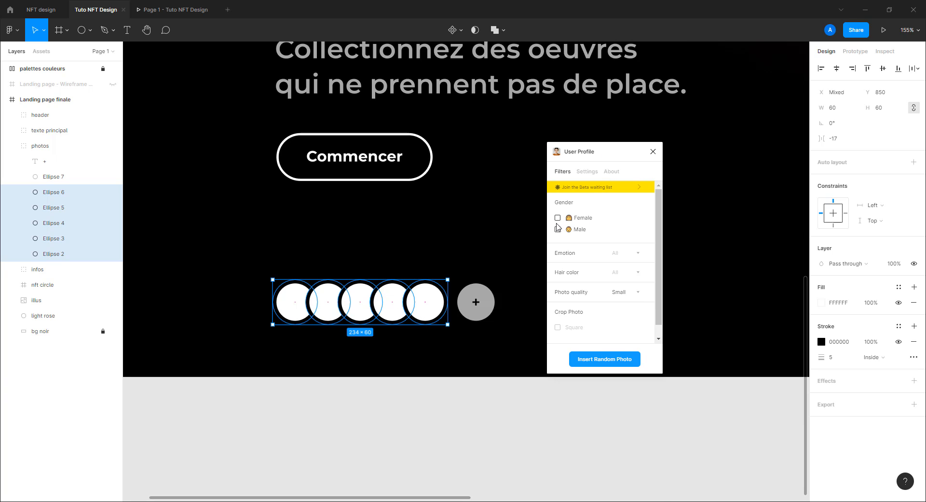
Step: Fill the selected circles with random female and male profile photos at Thumb quality, drawing a second random set
click(558, 218)
click(557, 229)
click(621, 293)
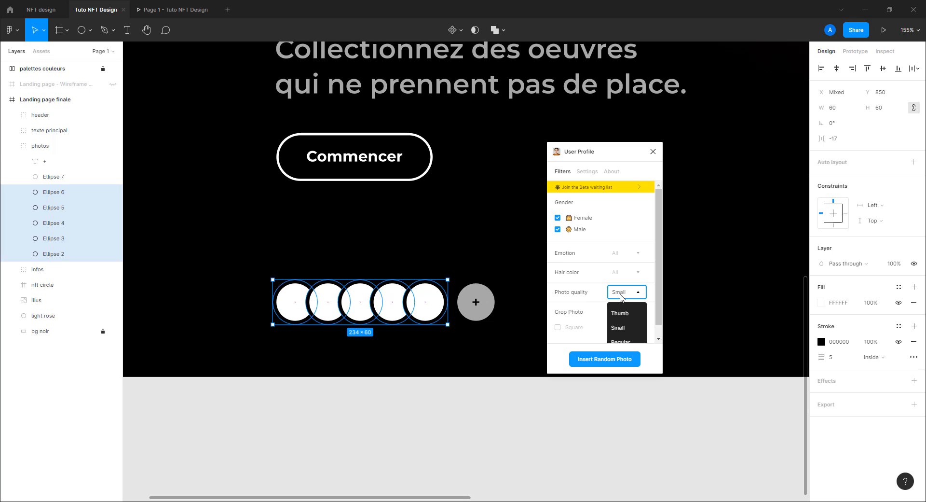
scroll(653, 305, down, 1)
click(629, 303)
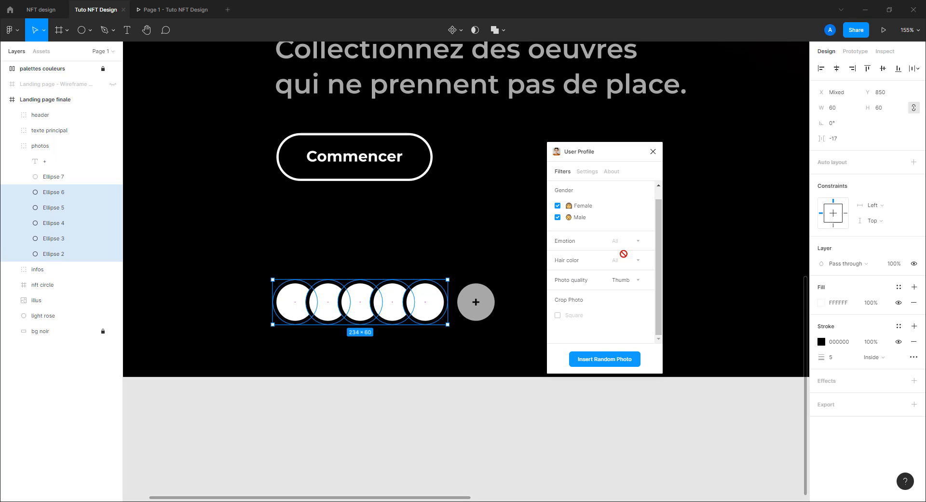
click(606, 360)
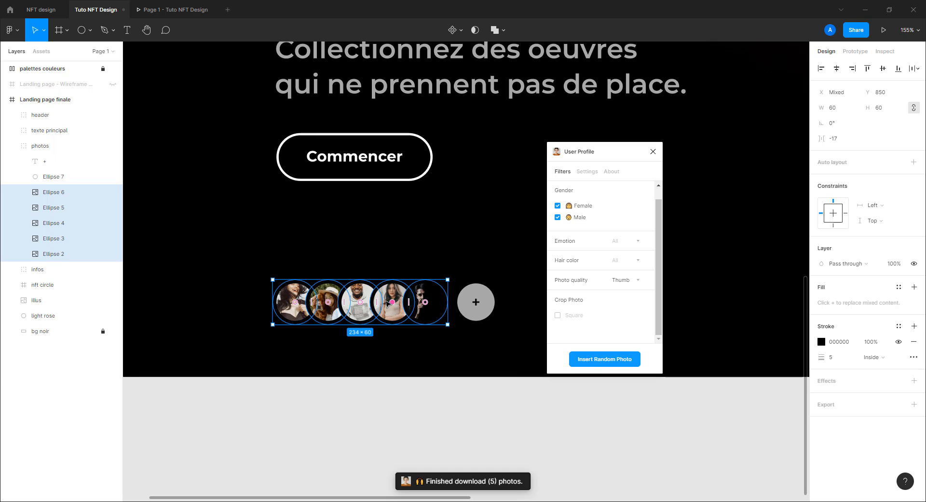
click(627, 358)
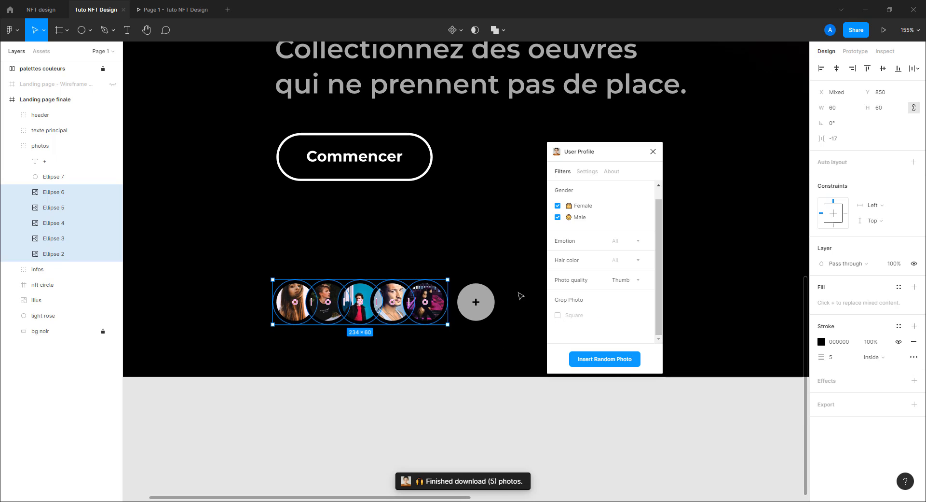
click(653, 152)
Step: Check the profile photo row in the prototype preview and return to the design file
scroll(499, 253, down, 3)
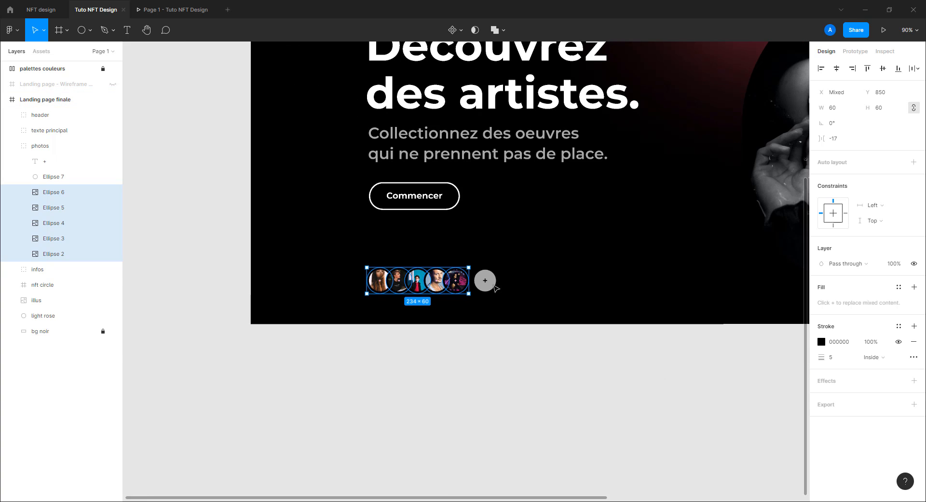
click(545, 258)
drag(569, 236, 425, 297)
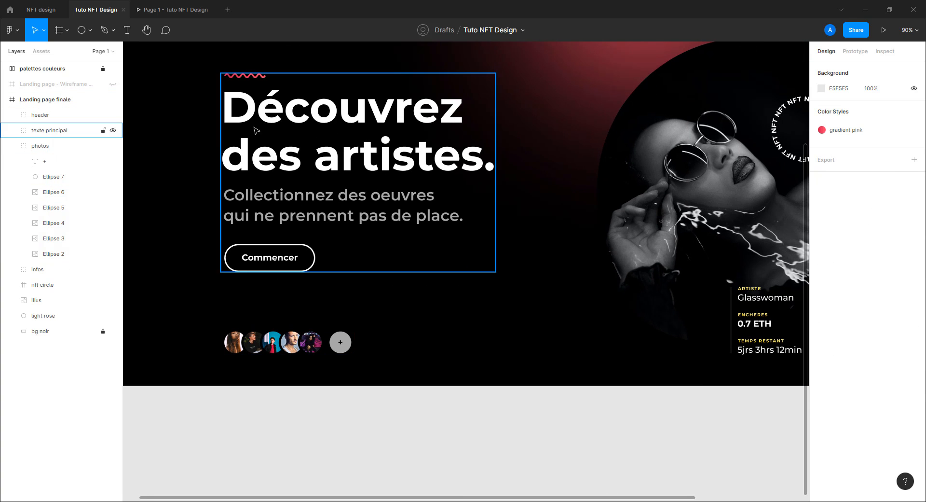
click(175, 13)
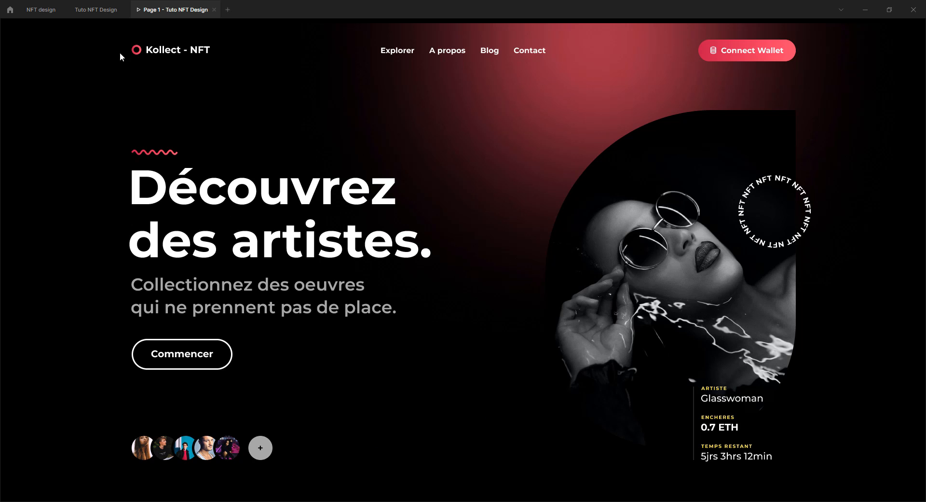
key(ctrl+shift+Tab)
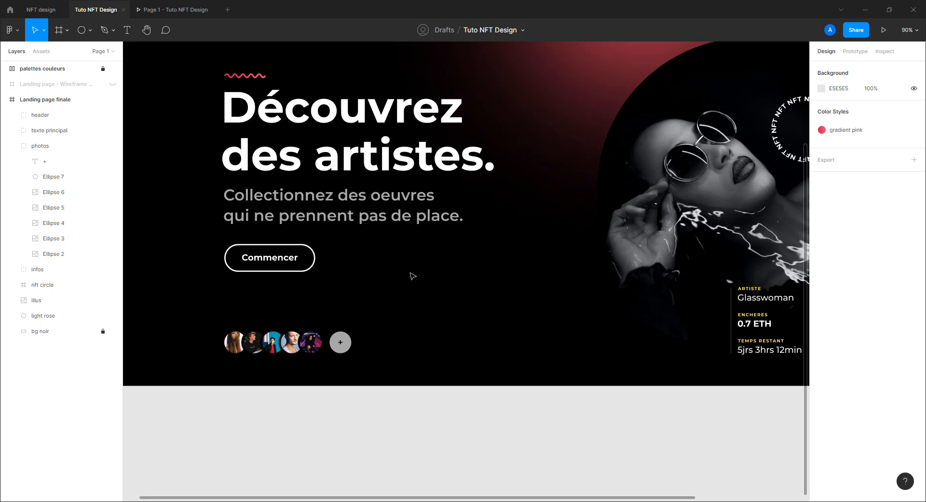
Step: Set the font weight of the plus sign beside the profile photos to ExtraBold
scroll(337, 333, up, 10)
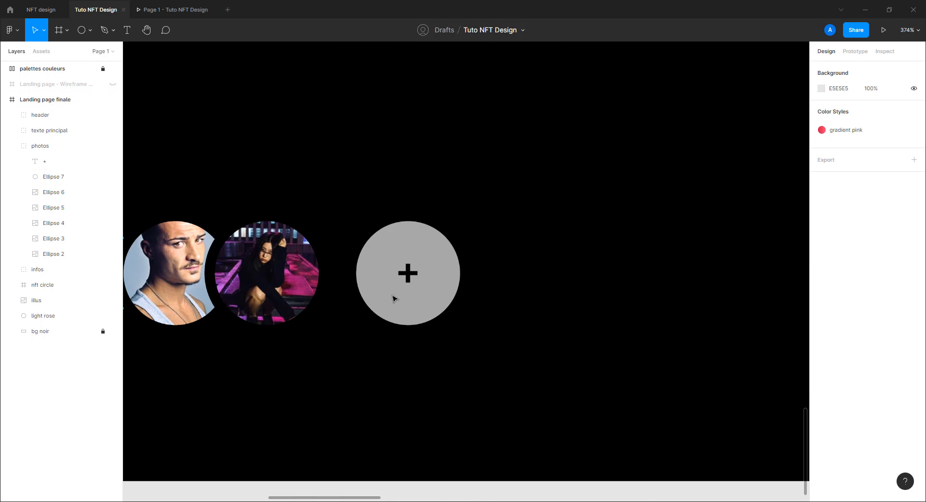
click(407, 274)
double_click(408, 274)
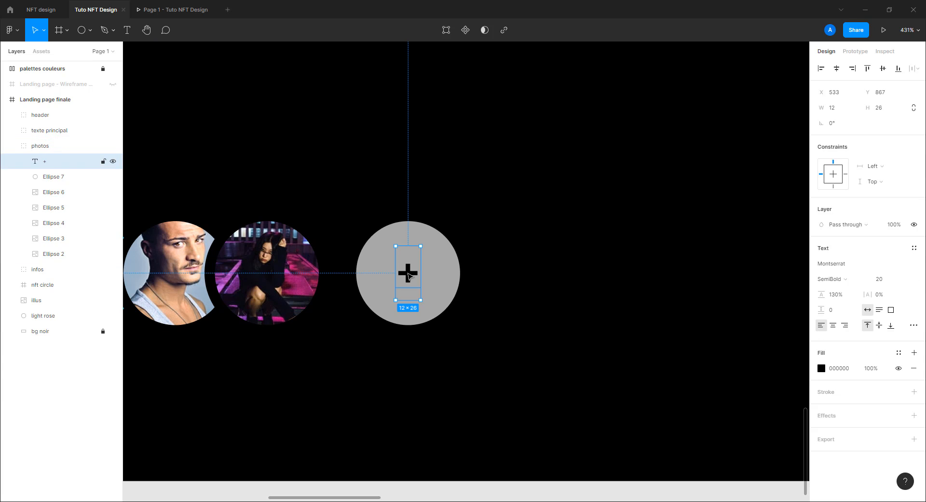
click(831, 279)
click(834, 303)
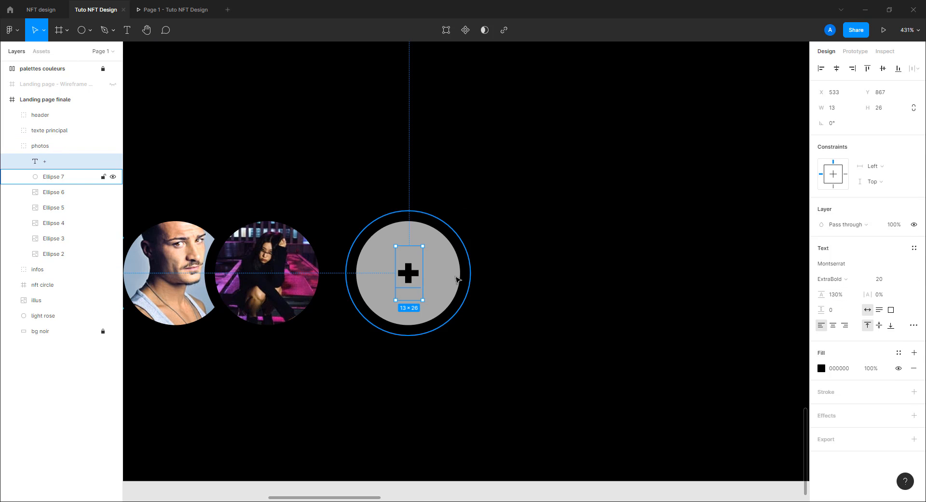
Step: Change the stroke colour of the grey circle around the plus sign to white, FFFFFF
scroll(456, 279, down, 3)
scroll(453, 270, up, 2)
click(450, 263)
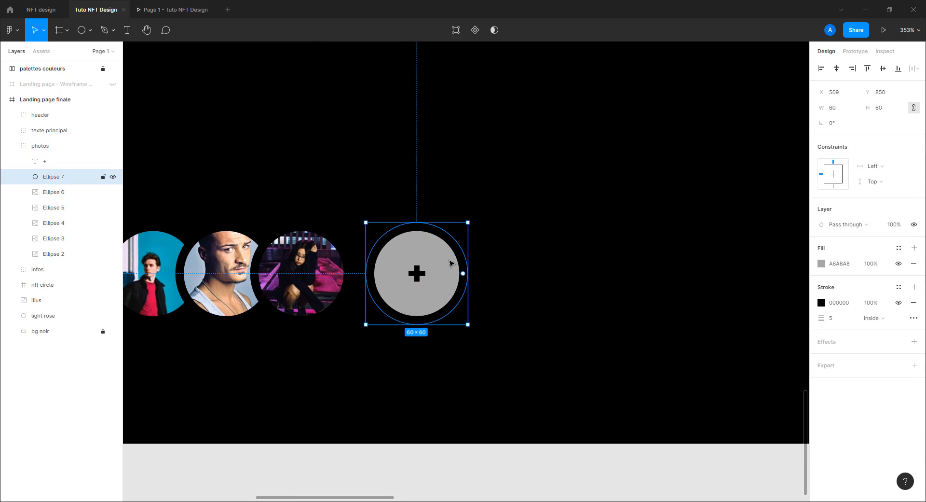
double_click(450, 263)
click(822, 317)
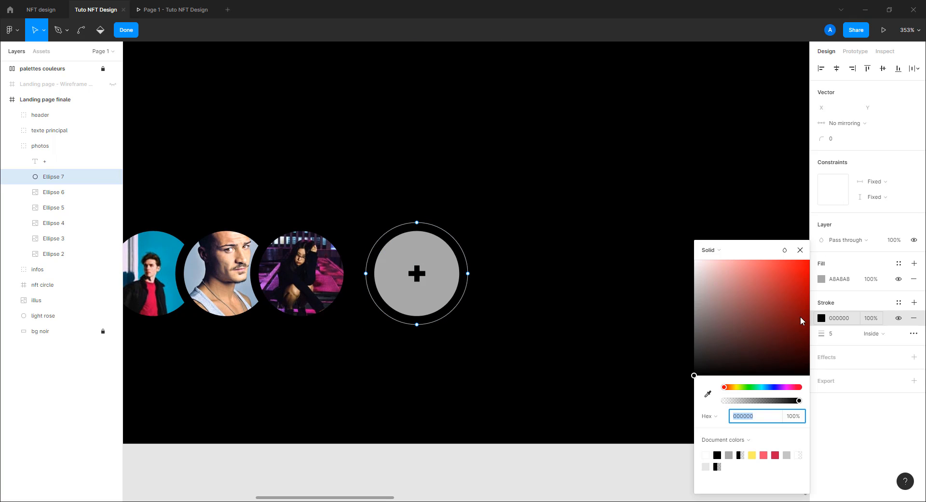
drag(700, 309, 646, 240)
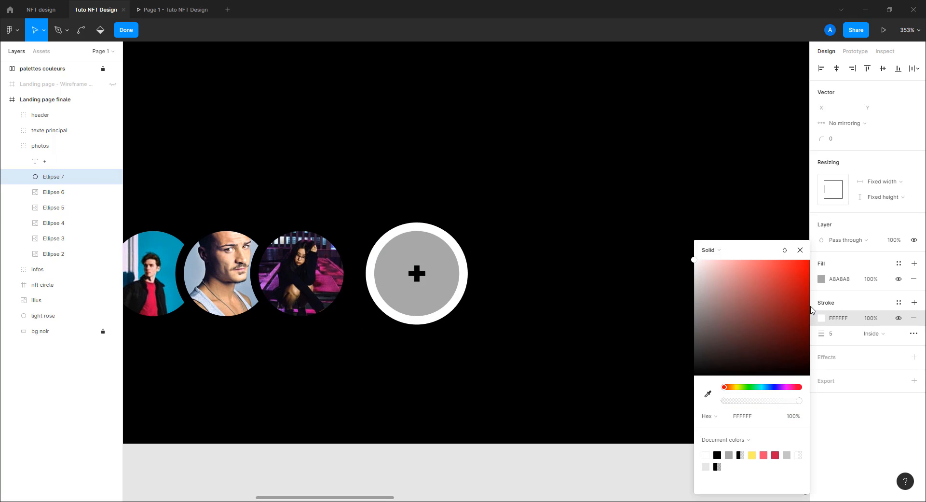
Step: Set the plus circle's stroke thickness to 3 with Inside alignment
click(818, 334)
text(1)
drag(819, 334, 820, 334)
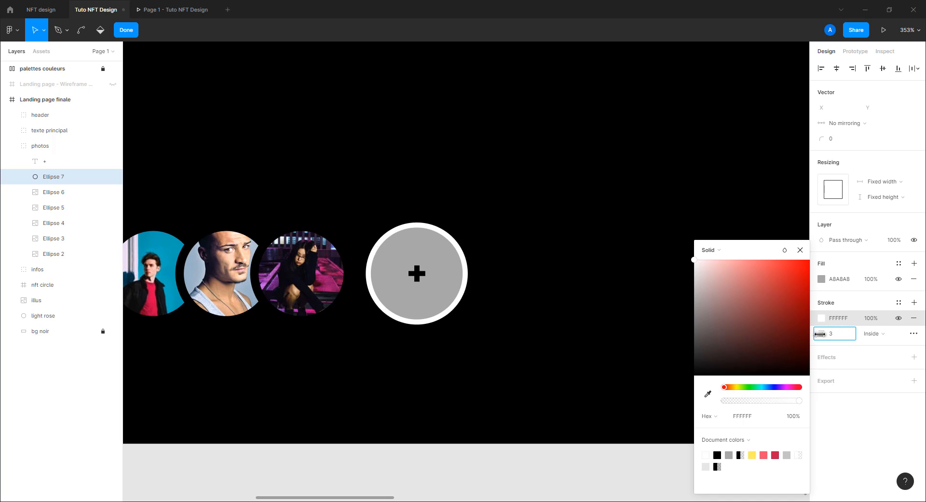
click(876, 333)
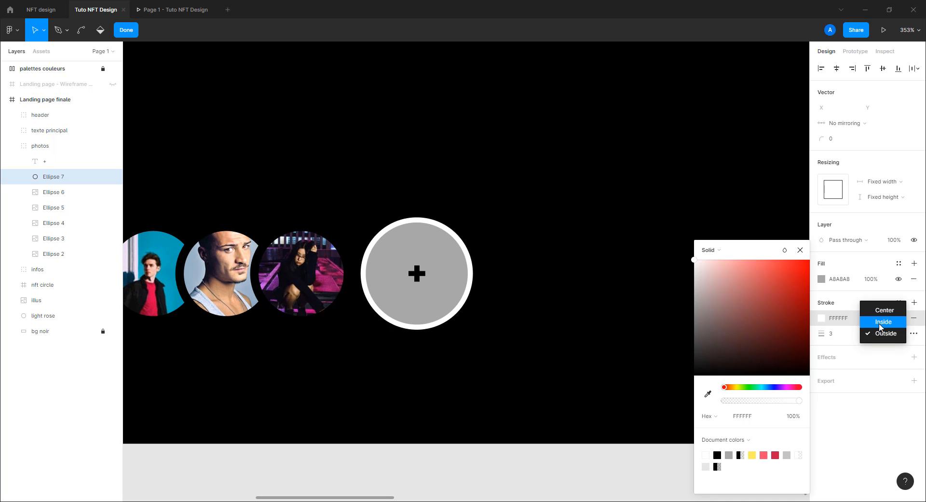
click(881, 323)
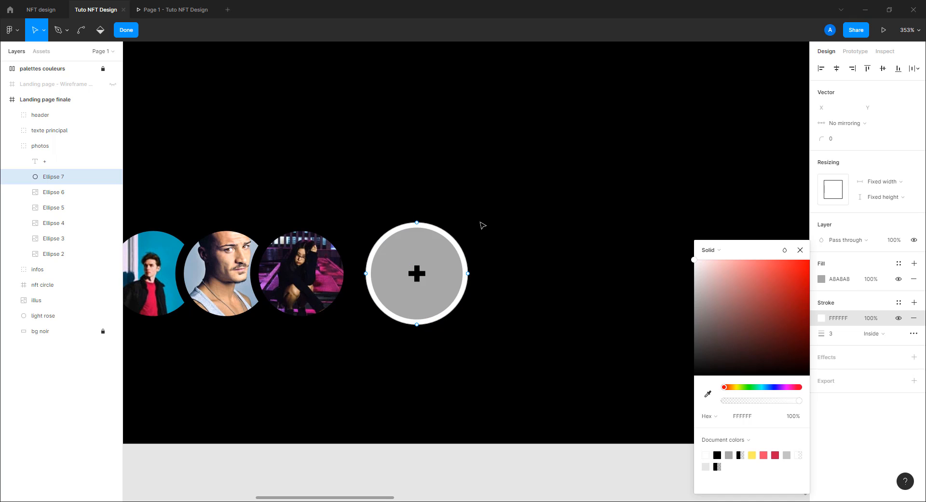
Step: Exit vector editing and scale the plus circle about its centre to 52 × 52
click(454, 257)
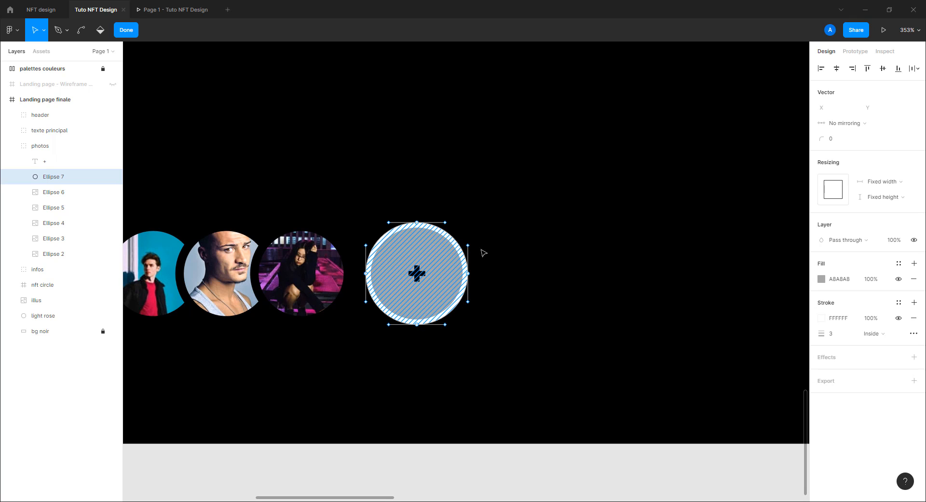
key(Escape)
key(Escape)
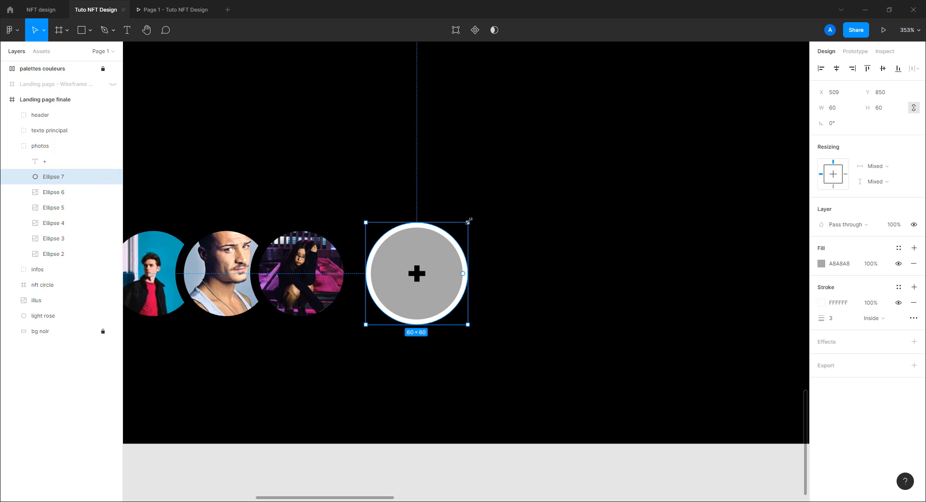
drag(469, 221, 461, 229)
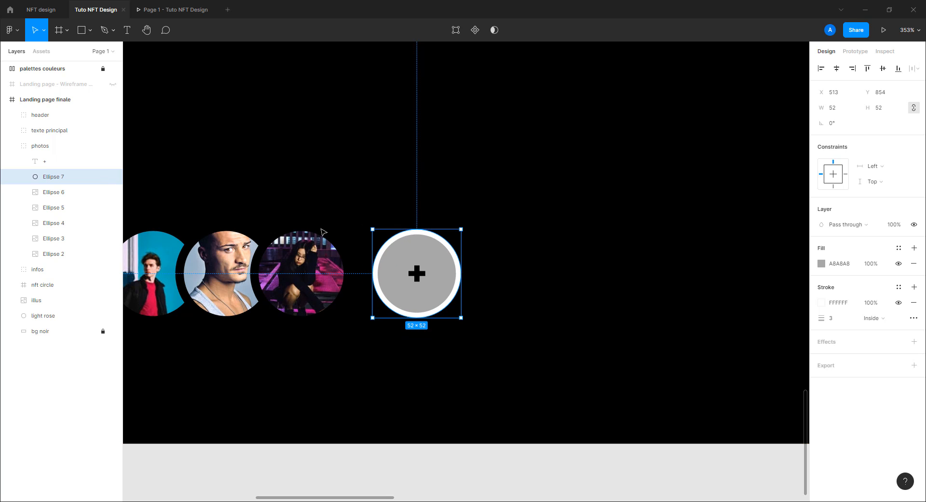
click(382, 221)
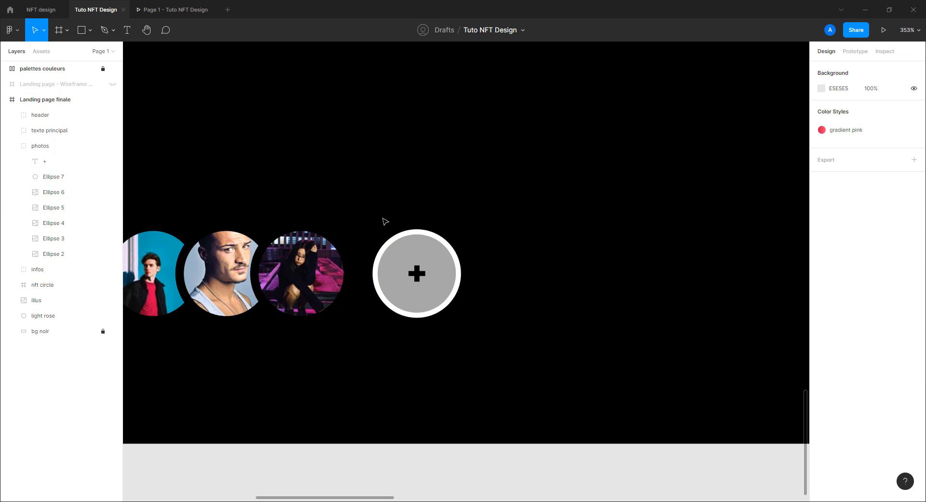
Step: Remove the plus circle's grey fill and recolour the plus sign white
click(432, 263)
double_click(432, 263)
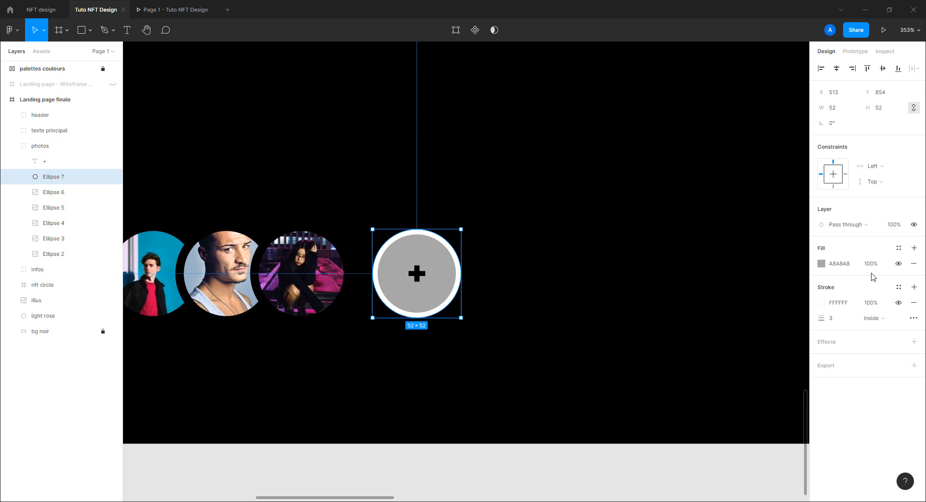
click(914, 266)
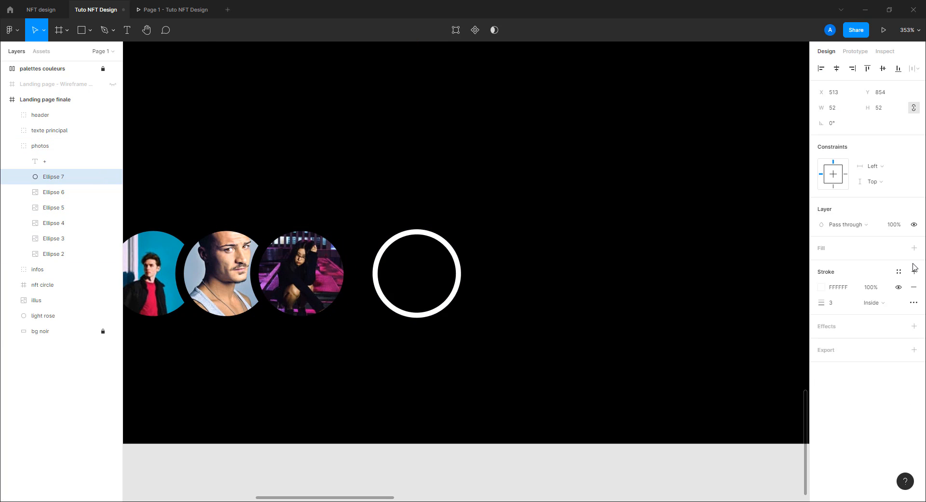
click(418, 279)
click(822, 368)
drag(730, 326, 688, 255)
click(508, 257)
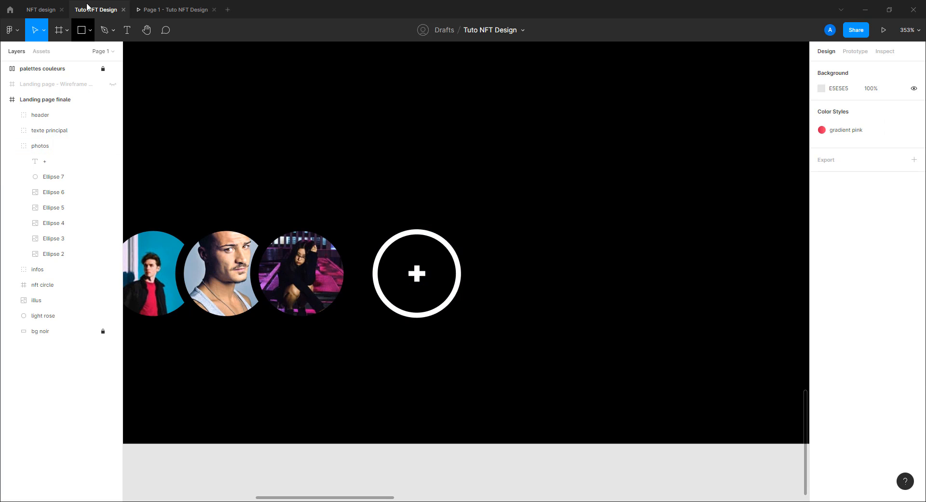
Step: Group the plus sign with its surrounding white circle and name the group "more"
click(148, 10)
click(96, 10)
click(614, 256)
click(496, 270)
double_click(500, 275)
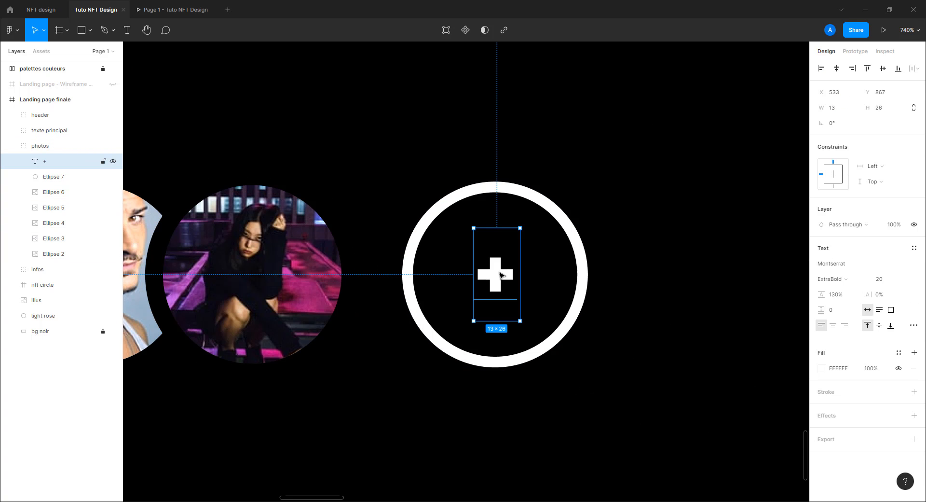
shift+click(520, 201)
key(ctrl+g)
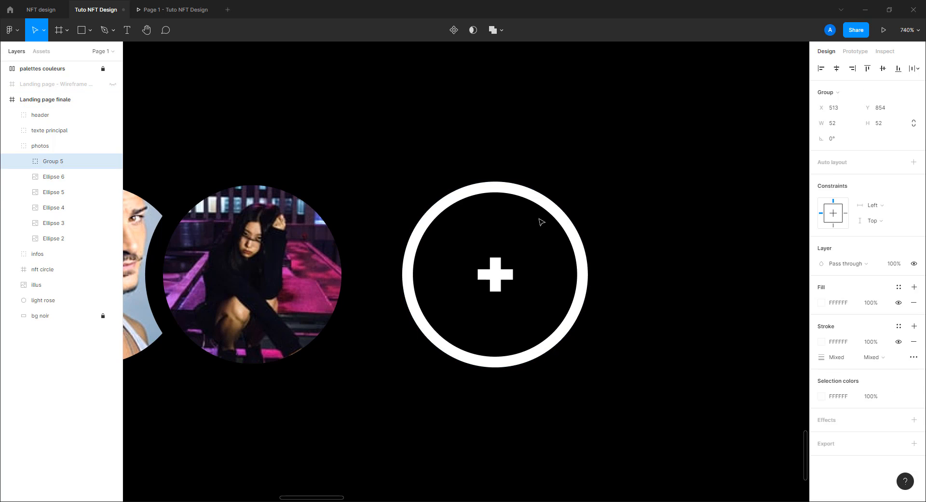
double_click(70, 164)
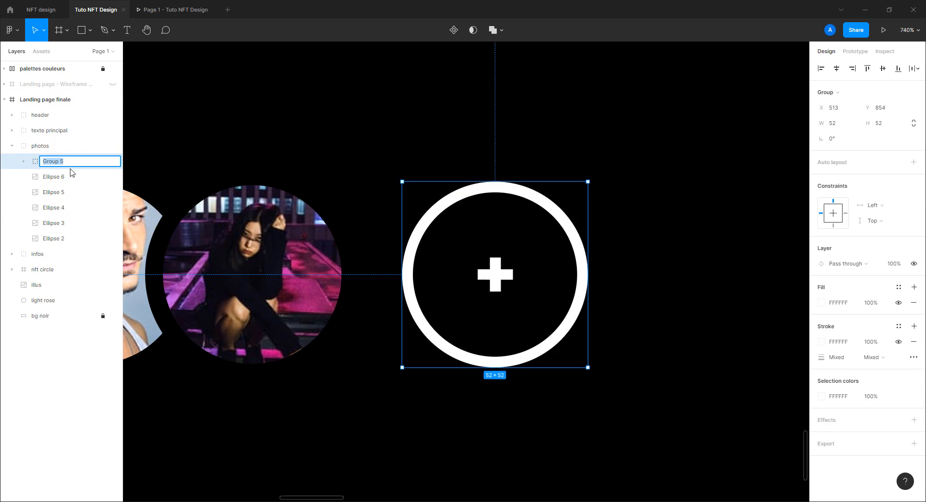
text(more)
key(Return)
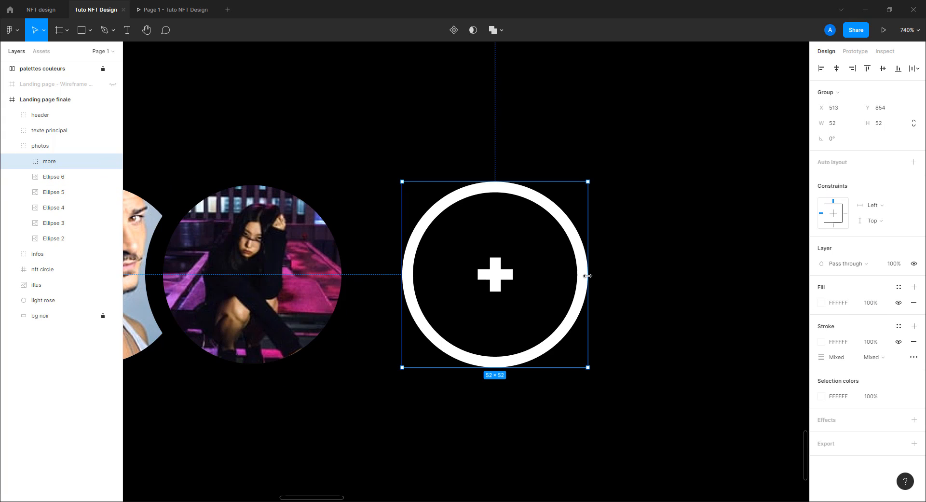
Step: Lower the opacity of the "more" group to 15%
click(895, 267)
text(15)
key(Return)
click(288, 180)
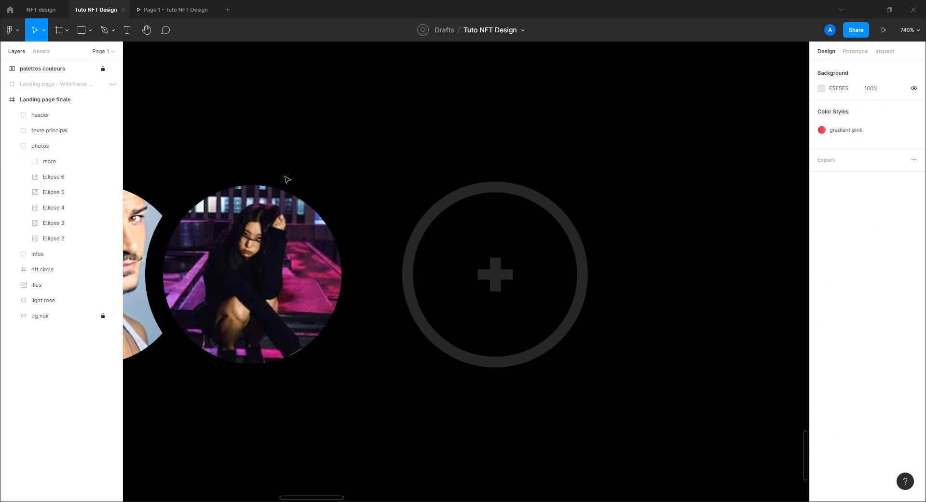
Step: Move the main text group up slightly in the final landing page and check the page in the prototype preview
click(158, 8)
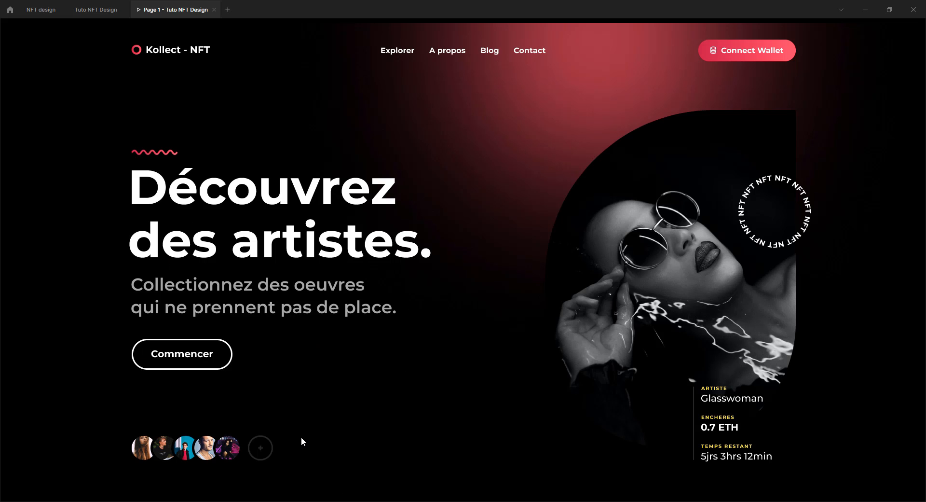
key(ctrl+shift+Tab)
click(313, 228)
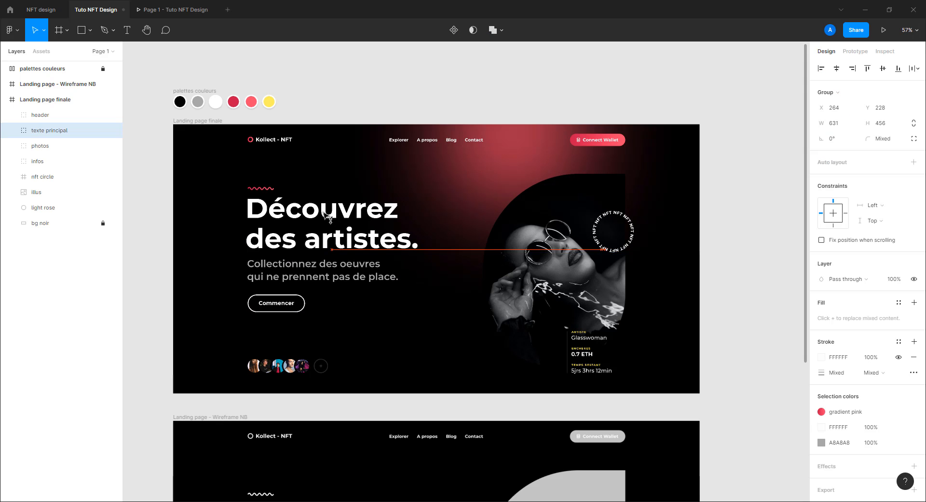
click(188, 8)
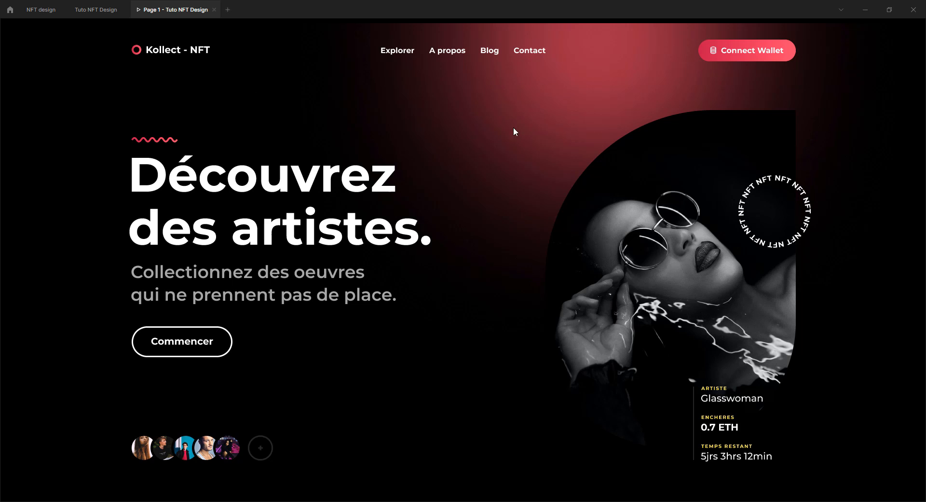
key(ctrl+w)
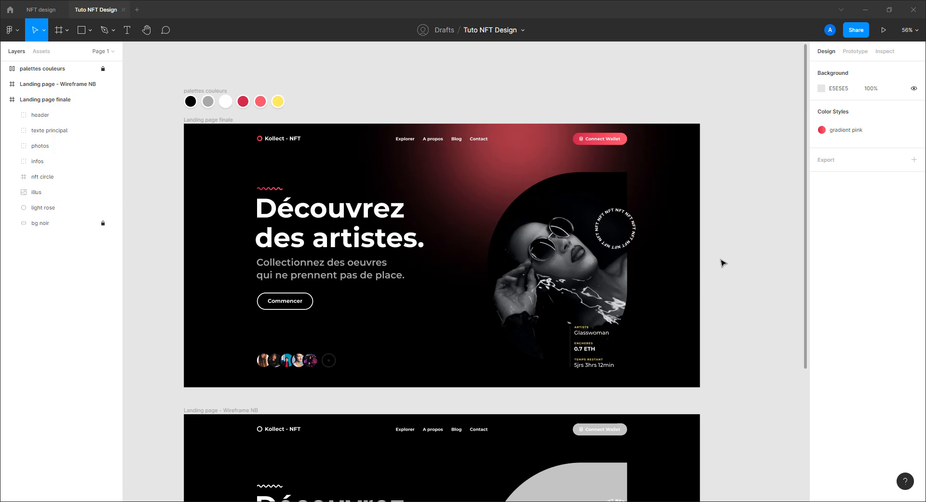
click(518, 145)
click(719, 217)
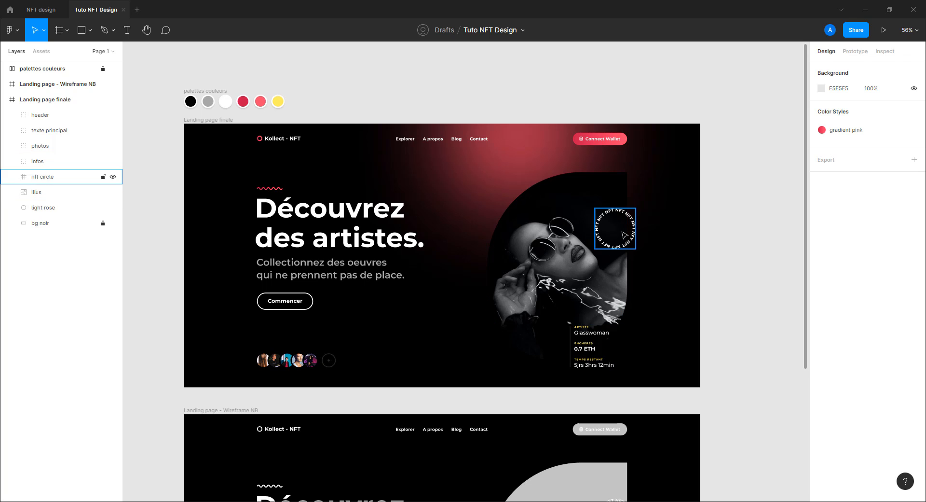
click(526, 268)
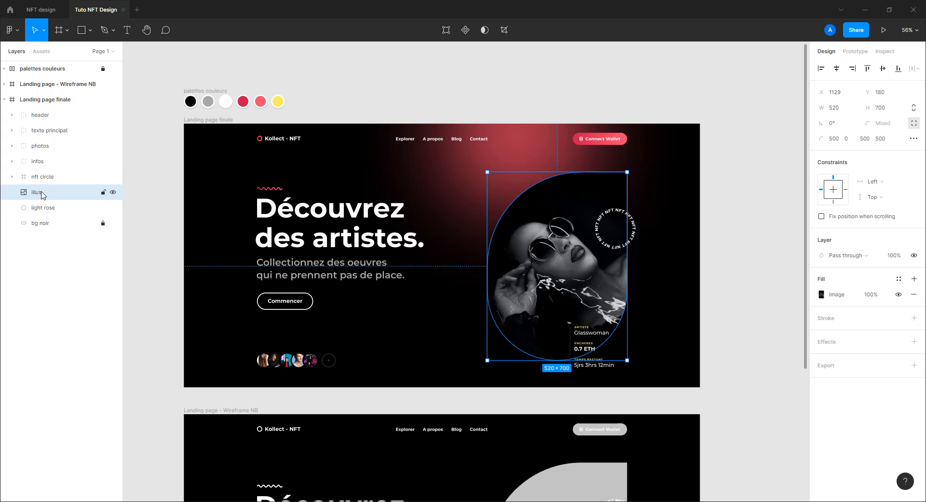
click(726, 249)
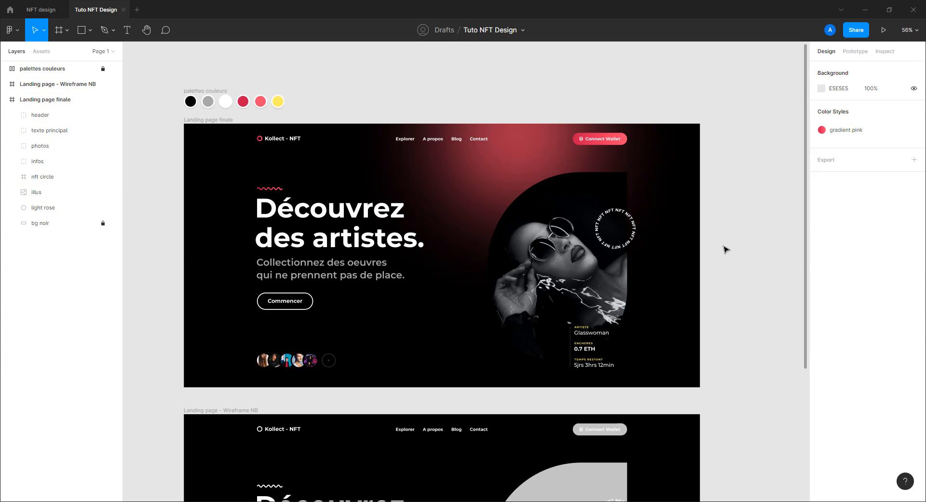
Step: Draw an ellipse of about 489 × 346 over the right part of the illustration and fill it with yellow FFEF60
click(91, 33)
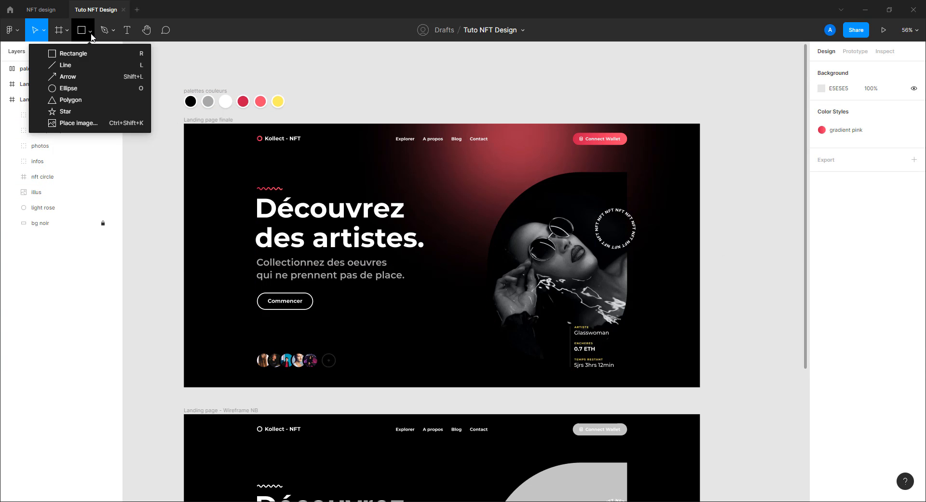
click(68, 88)
drag(555, 194, 687, 266)
mouse_move(620, 269)
mouse_down()
mouse_move(634, 286)
mouse_move(631, 268)
mouse_up()
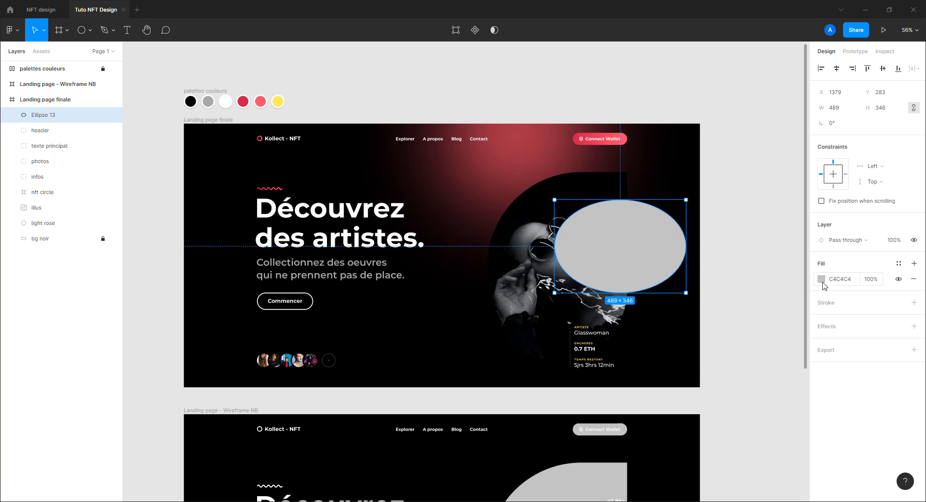
click(821, 279)
click(752, 455)
key(Escape)
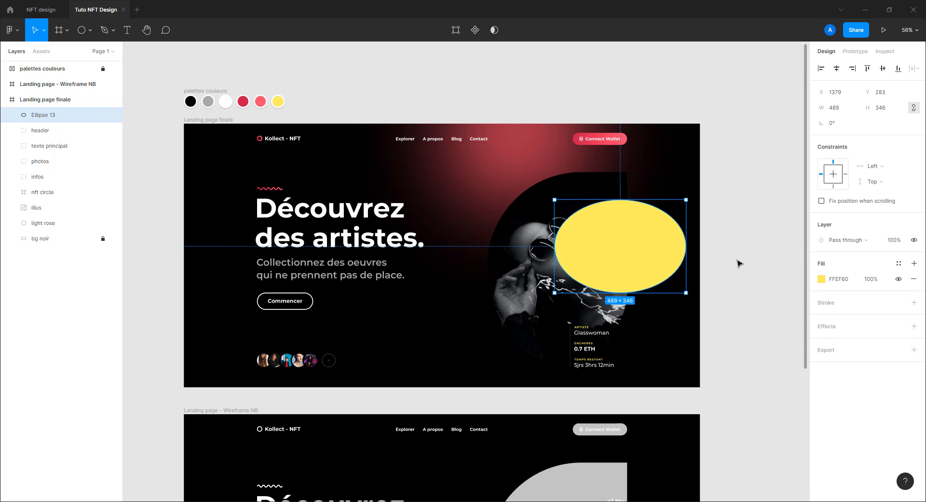
Step: Apply a layer blur of 200 to the yellow ellipse and check the glow in the prototype preview
click(829, 326)
click(843, 344)
click(845, 353)
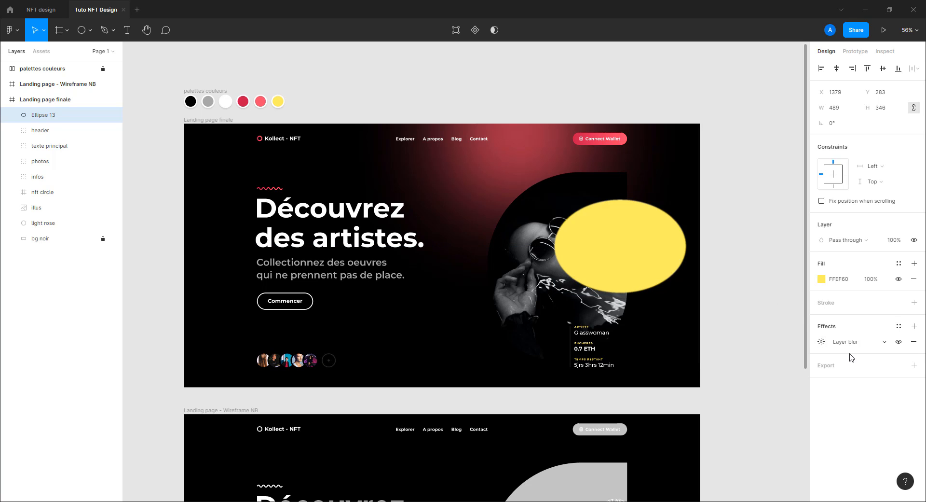
click(821, 341)
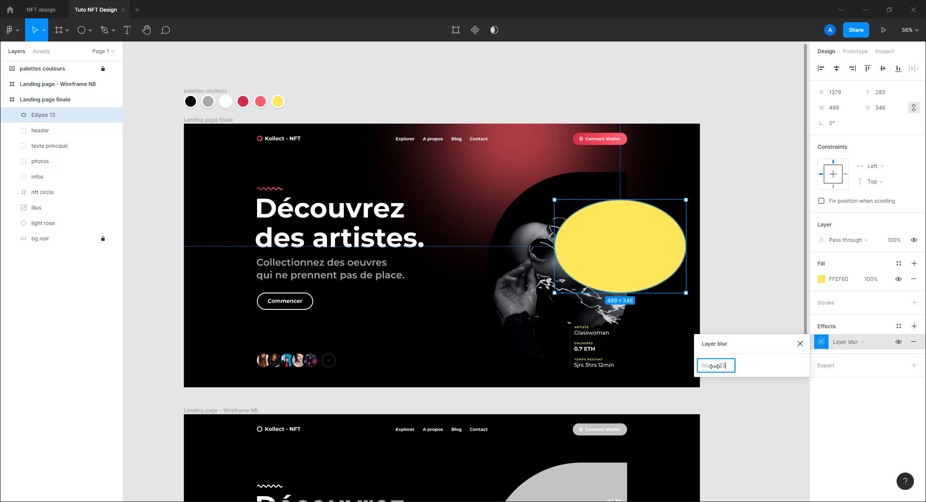
text(200)
key(Return)
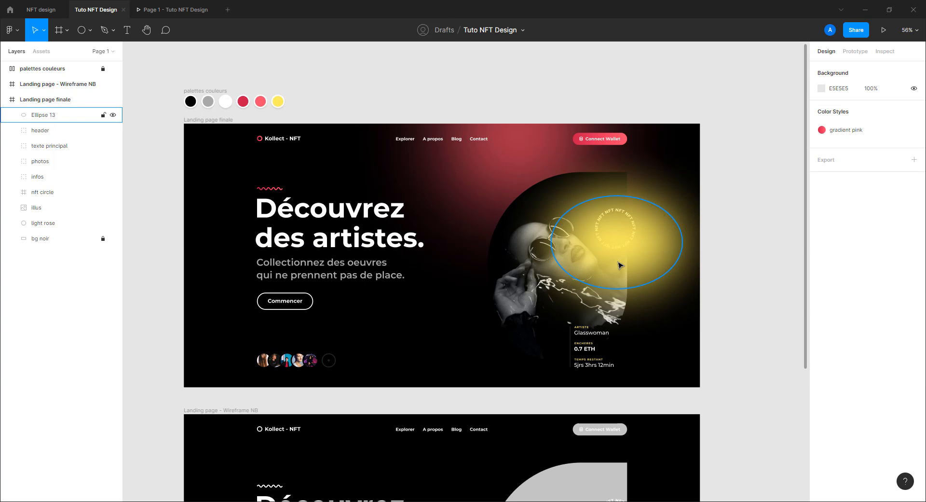
click(621, 264)
click(178, 15)
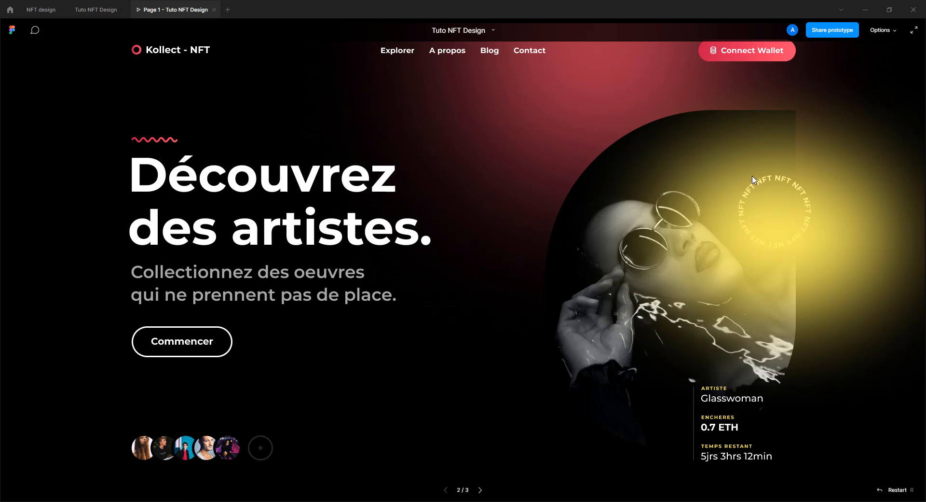
click(101, 14)
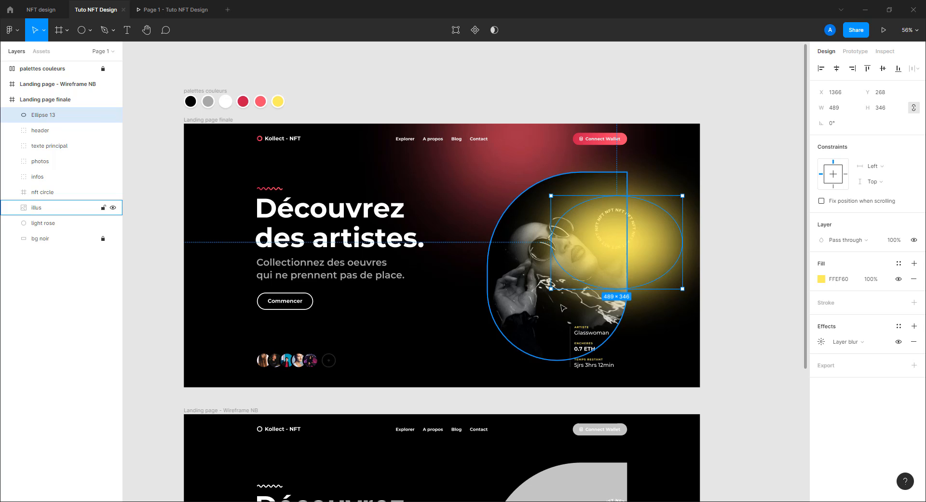
Step: Duplicate the illus illustration in place and replace the copy's image fill with solid white, FFFFFF
click(517, 259)
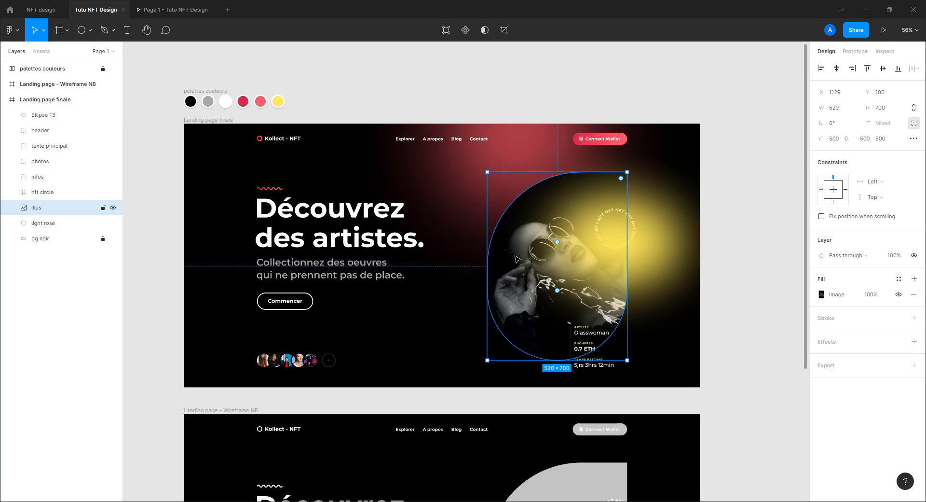
key(ctrl+v)
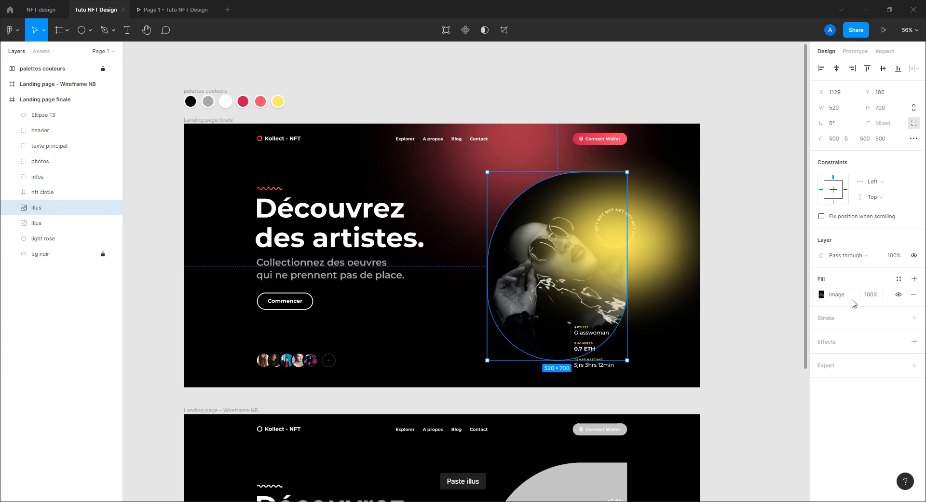
click(914, 294)
click(822, 279)
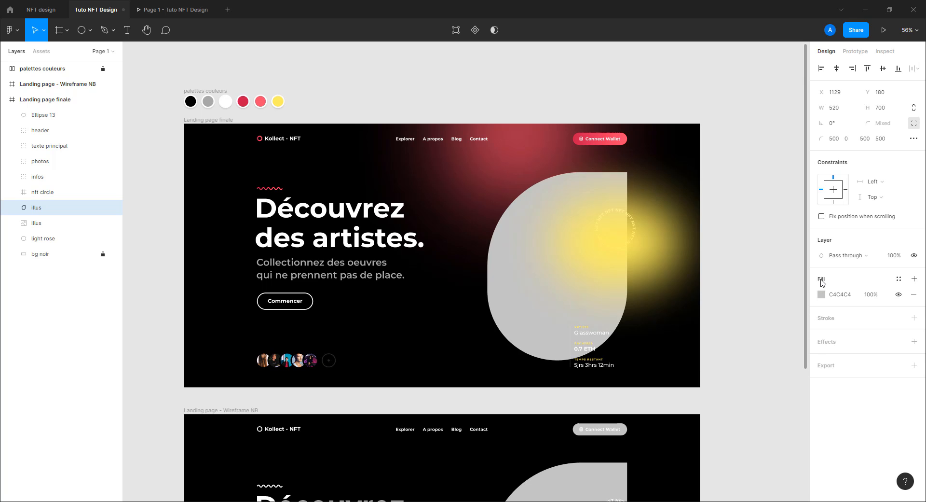
click(821, 295)
drag(773, 298, 722, 201)
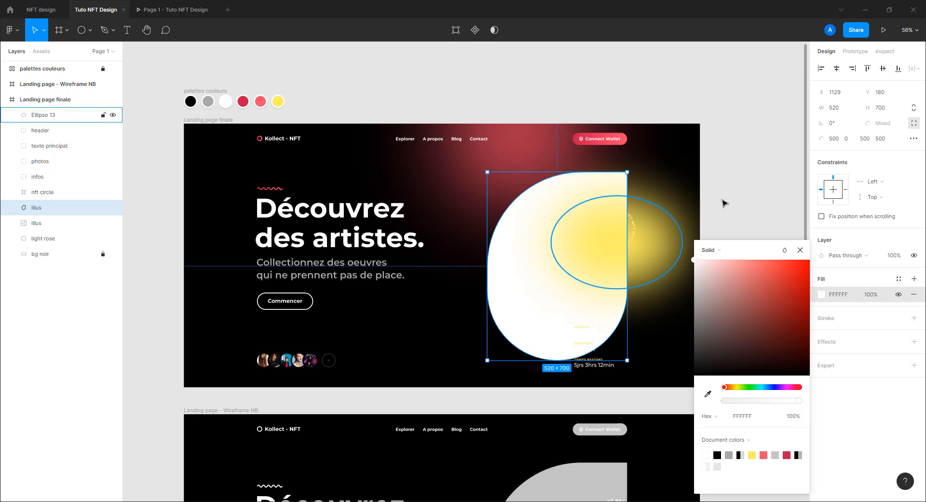
click(730, 198)
Step: Place the yellow ellipse layer directly above the white illustration copy and mask it with that shape
click(526, 221)
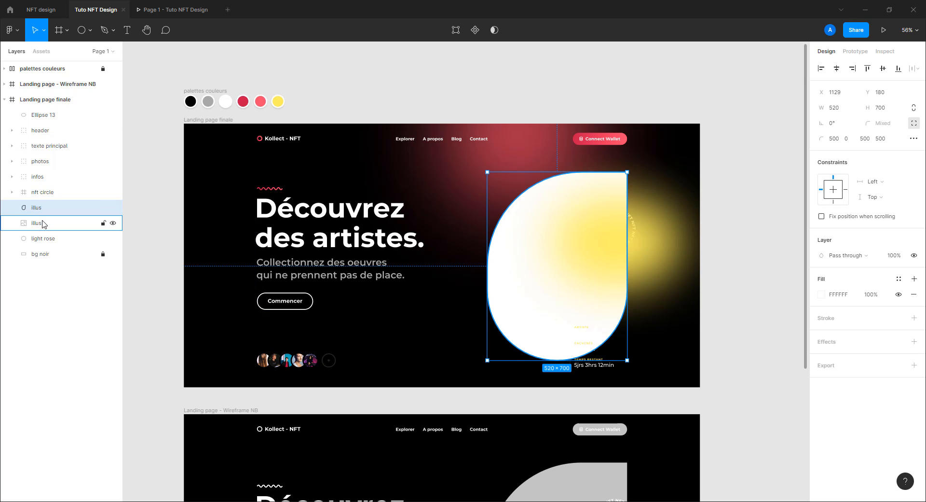
click(607, 238)
drag(45, 115, 45, 207)
shift+click(45, 208)
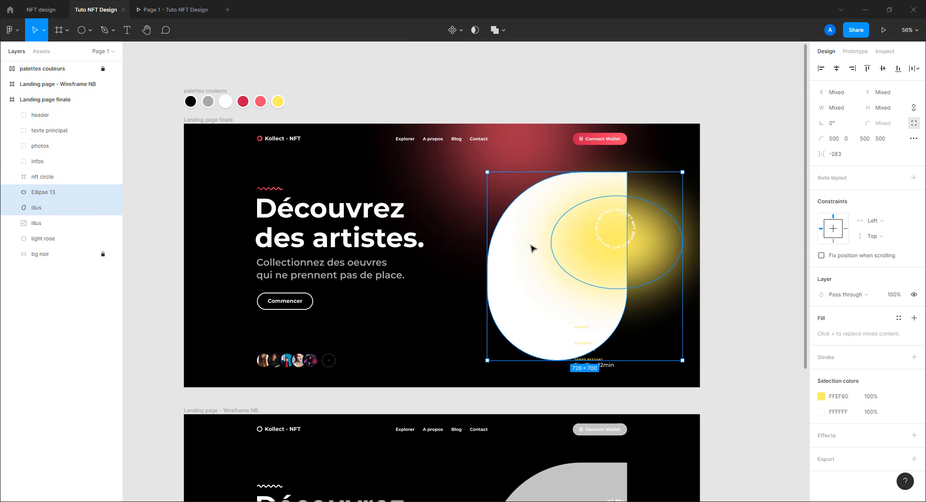
click(476, 30)
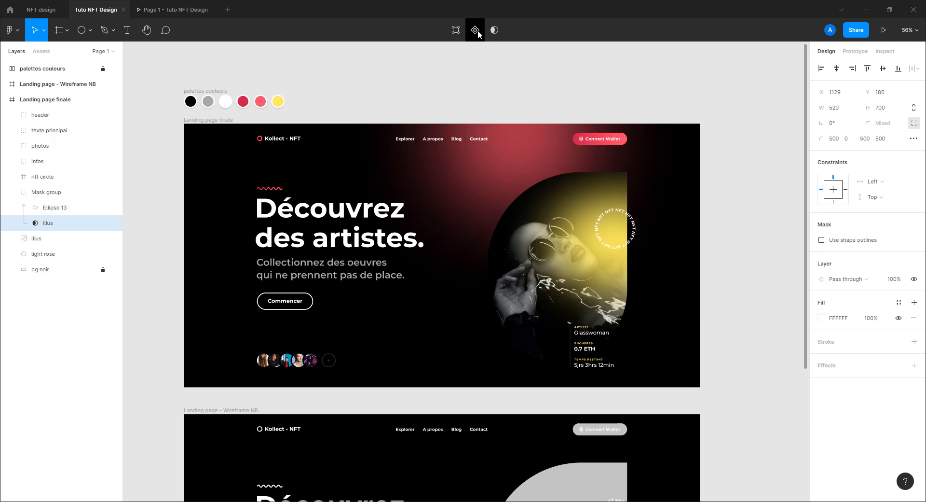
click(725, 229)
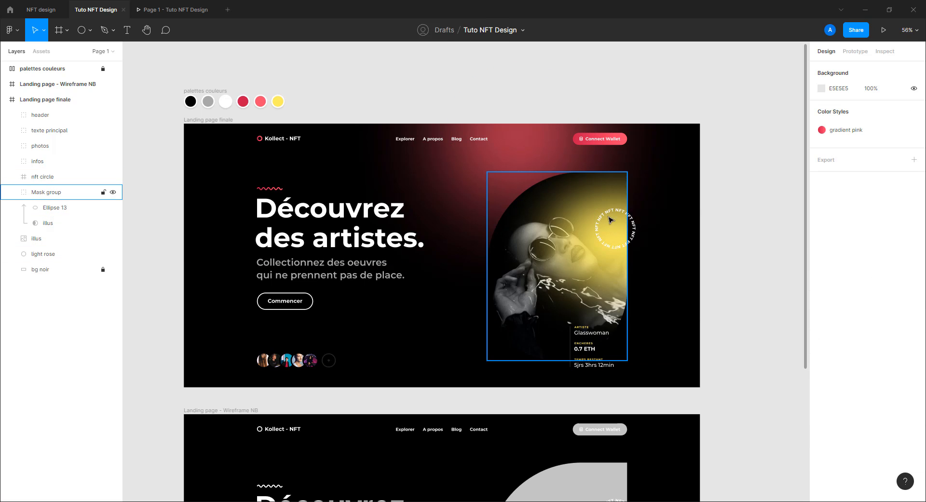
Step: Move the masked yellow ellipse down to about Y 355 and set its X position to 1500
click(52, 208)
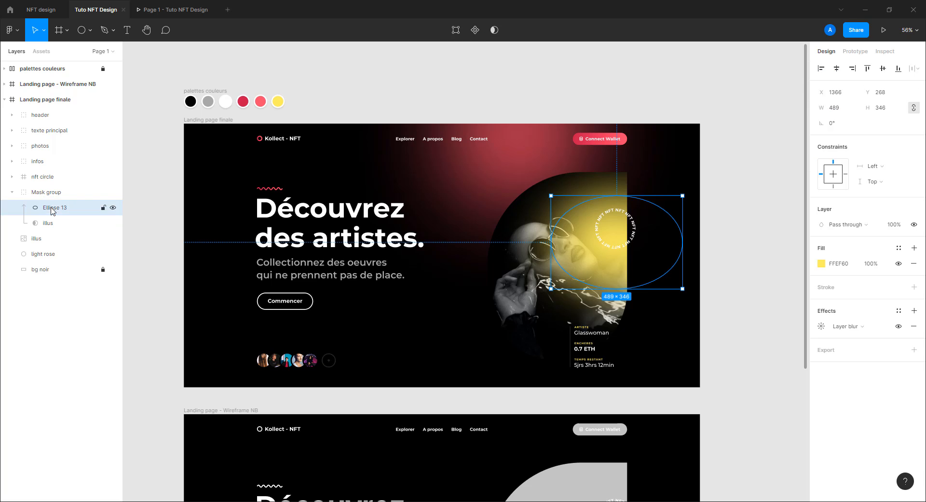
drag(611, 270, 622, 285)
click(819, 92)
text(15)
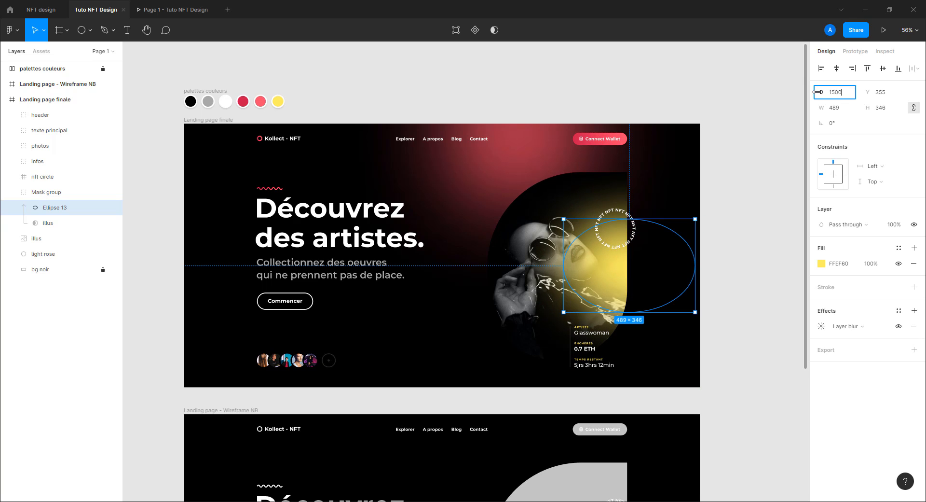
text(00)
key(Return)
click(865, 90)
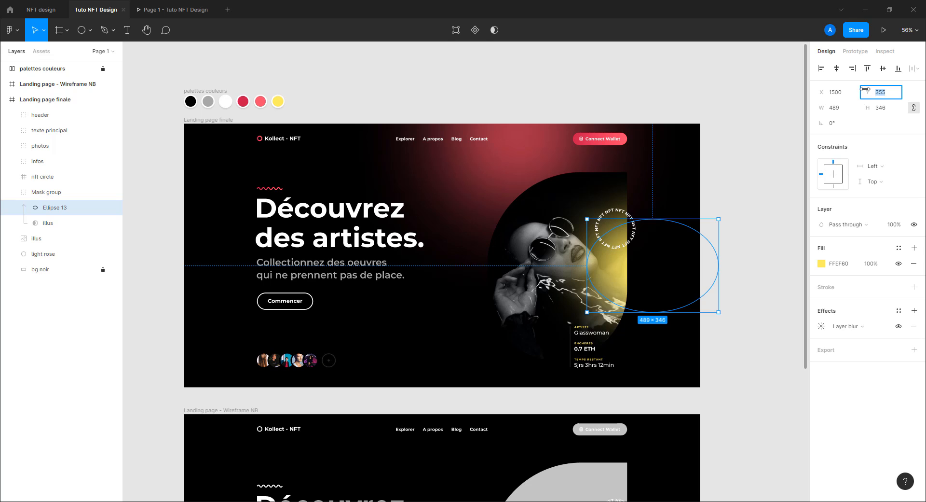
click(750, 244)
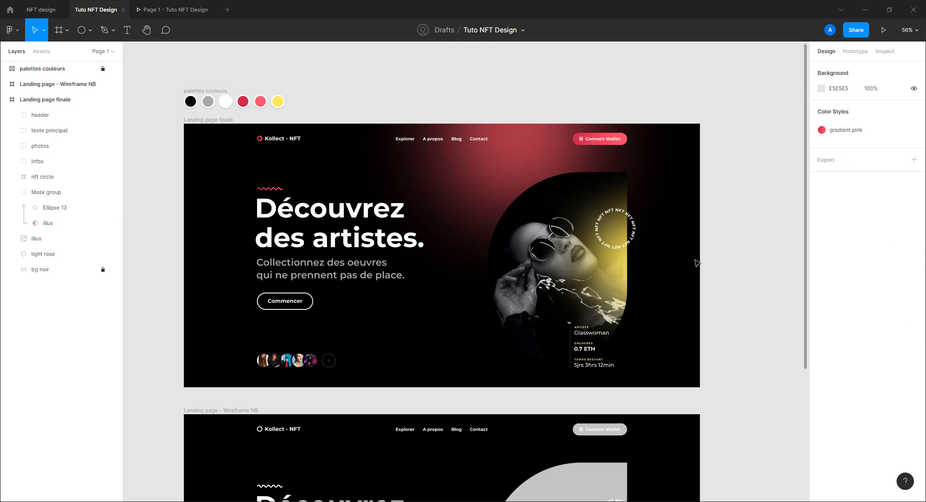
Step: Reposition the masked yellow ellipse to about Y 365 and set its X position to 1480
click(608, 274)
click(62, 208)
drag(616, 276, 610, 286)
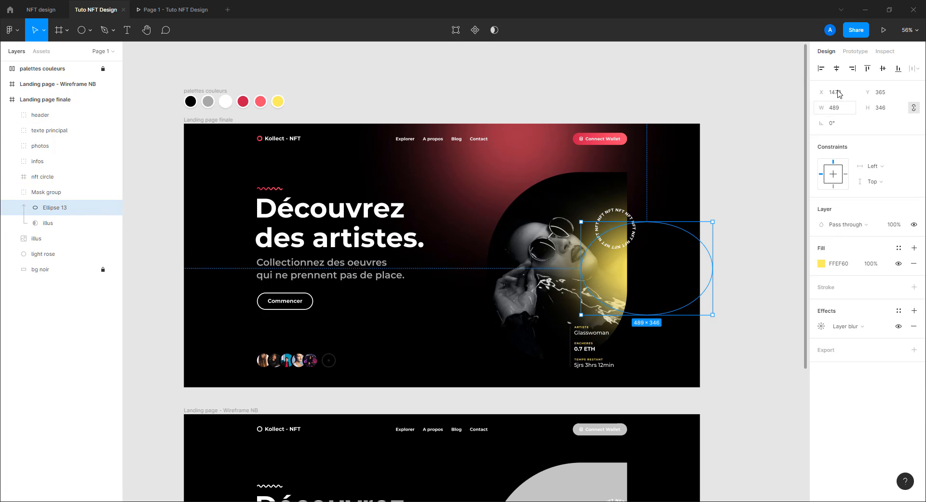
click(839, 92)
text(1480)
key(Tab)
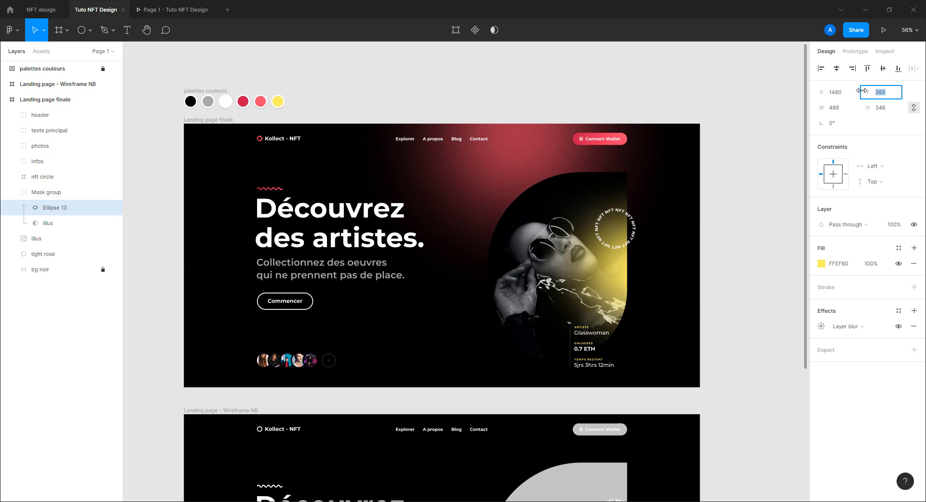
click(746, 182)
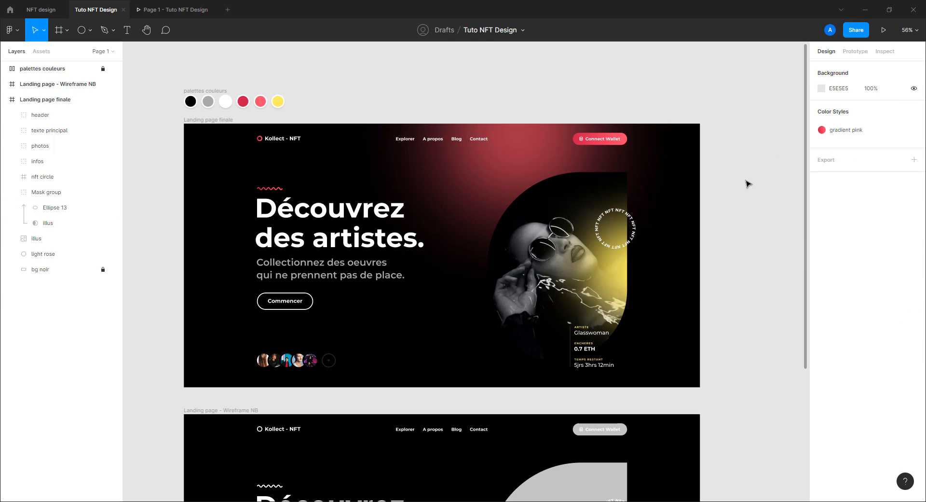
Step: Review the final landing page in the prototype preview, then return to the design file
click(147, 10)
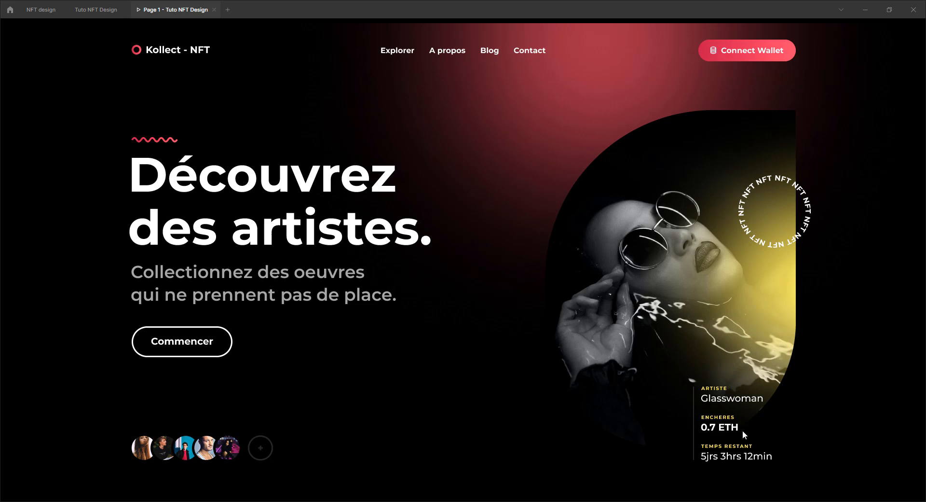
click(96, 10)
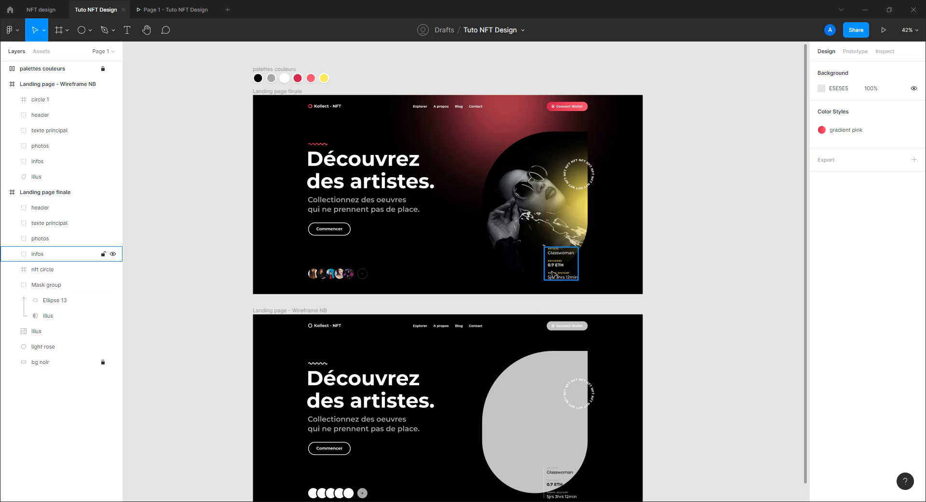
Step: Set the fill of the 0.7 ETH text in the final landing page to the document's yellow, FFEF60, and check it in the prototype preview
scroll(553, 274, up, 10)
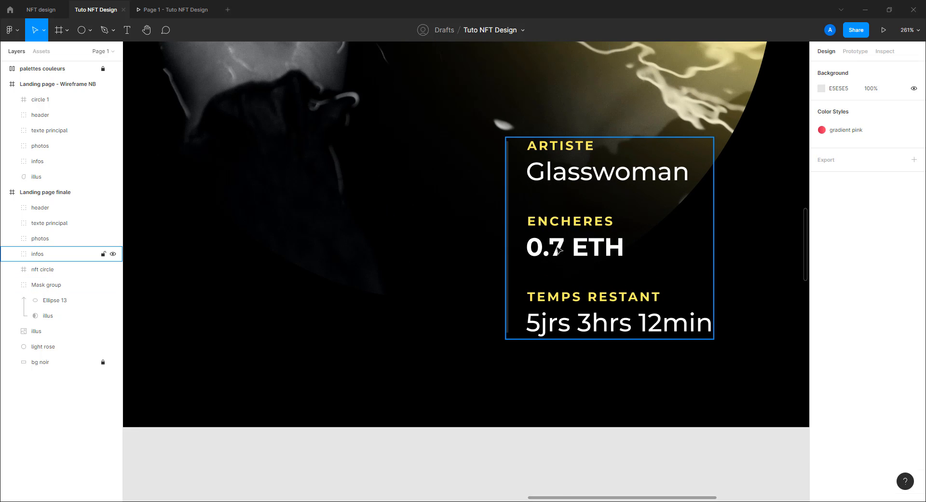
double_click(558, 250)
click(559, 250)
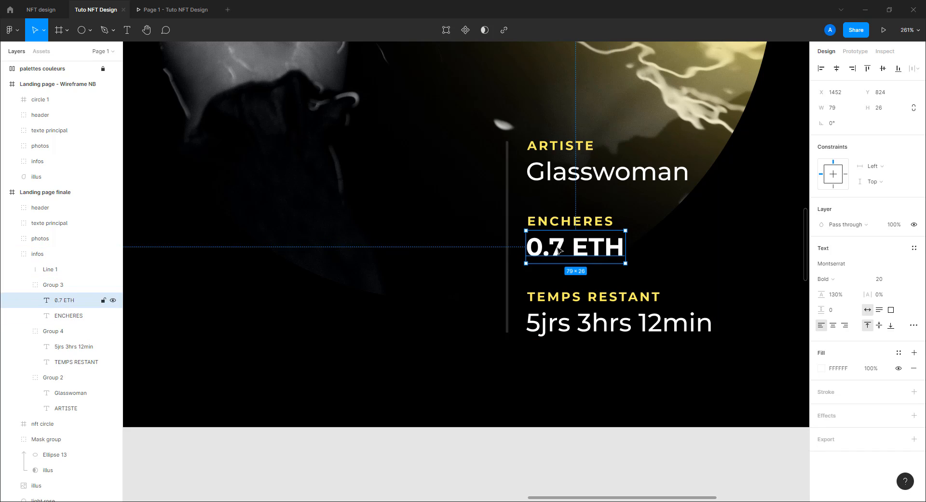
click(825, 368)
click(752, 455)
scroll(567, 294, down, 5)
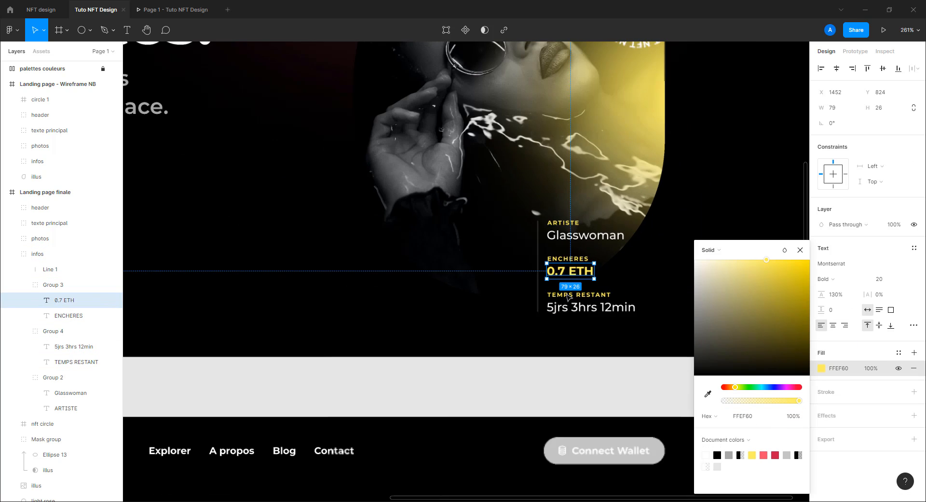
scroll(568, 297, down, 3)
click(558, 351)
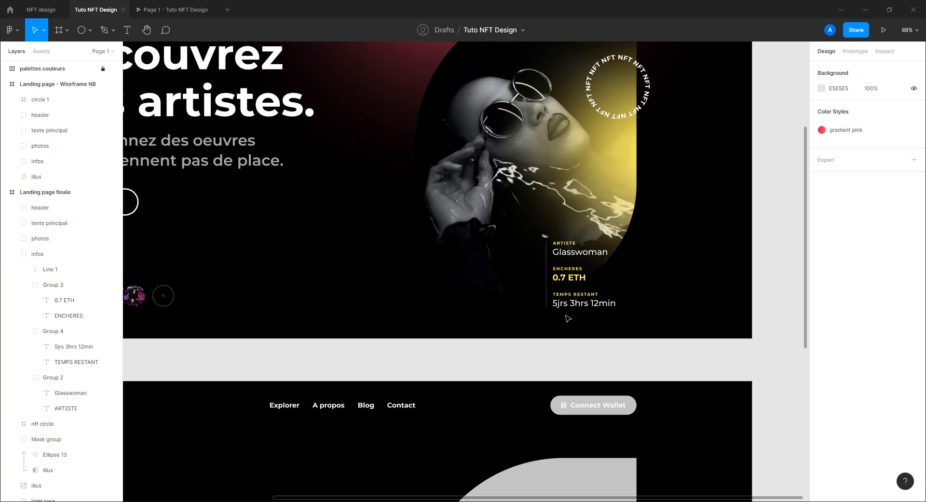
click(174, 10)
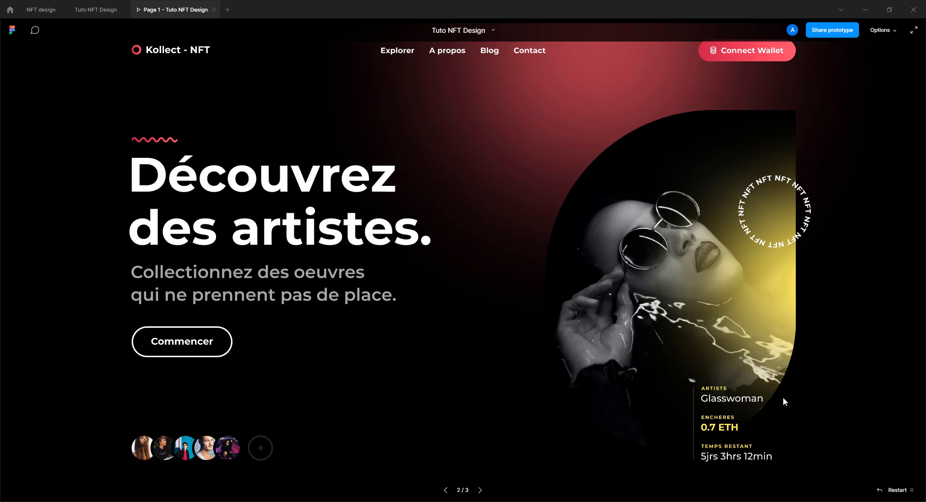